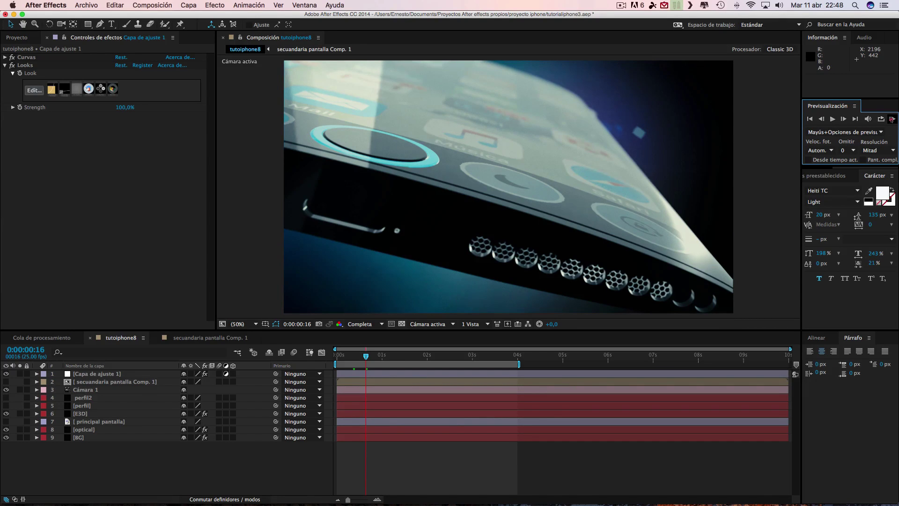
Play a RAM preview of the tutoiphone8 composition's rotating phone animation.
{"action": "left_click", "coordinate": [892, 119]}
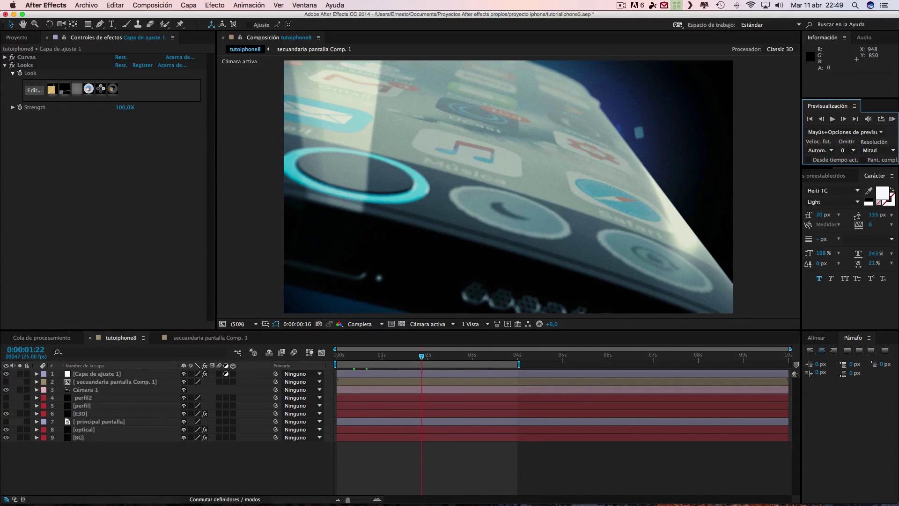
{"action": "mouse_move", "coordinate": [539, 492]}
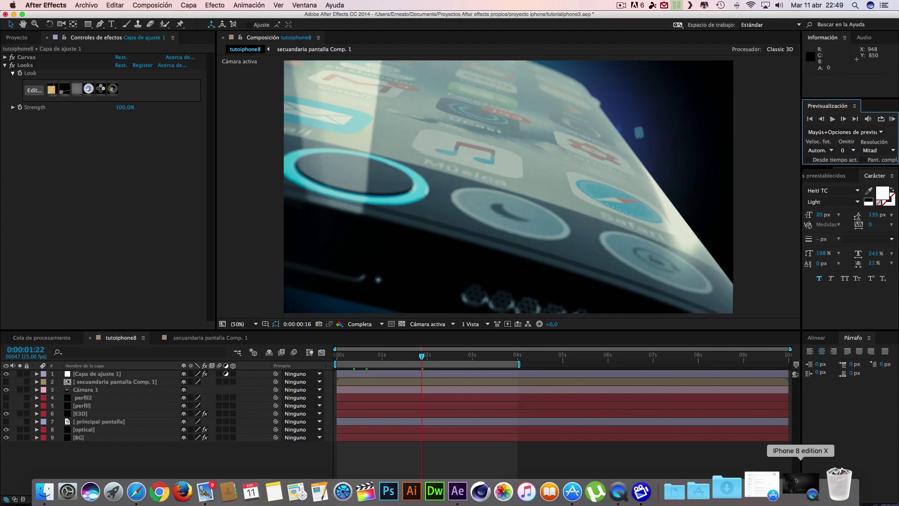
{"action": "left_click", "coordinate": [796, 481]}
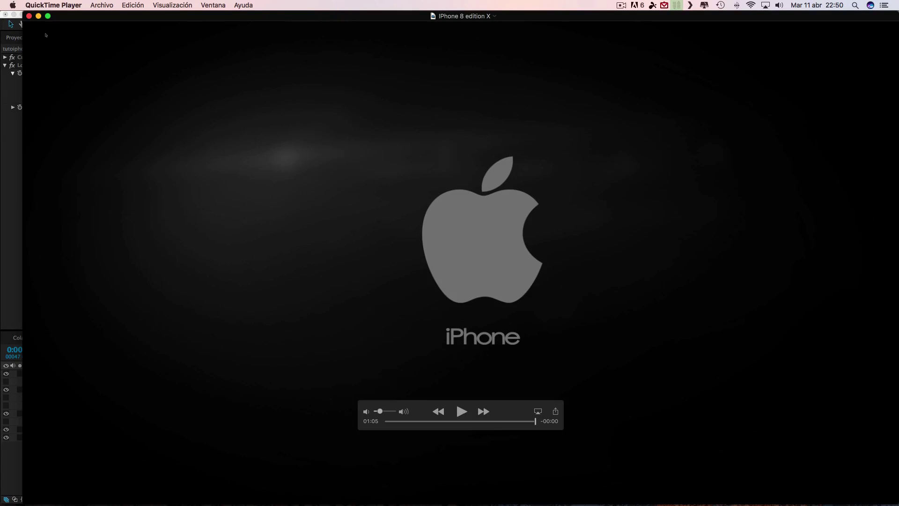
{"action": "left_click", "coordinate": [28, 17]}
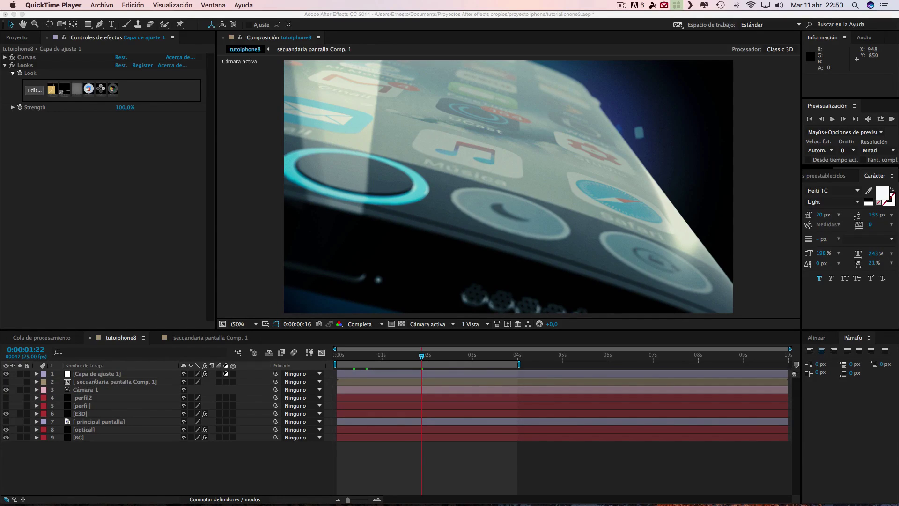
Compare with Capa de ajuste 1 hidden, then move it down above [optical].
{"action": "left_click", "coordinate": [7, 373]}
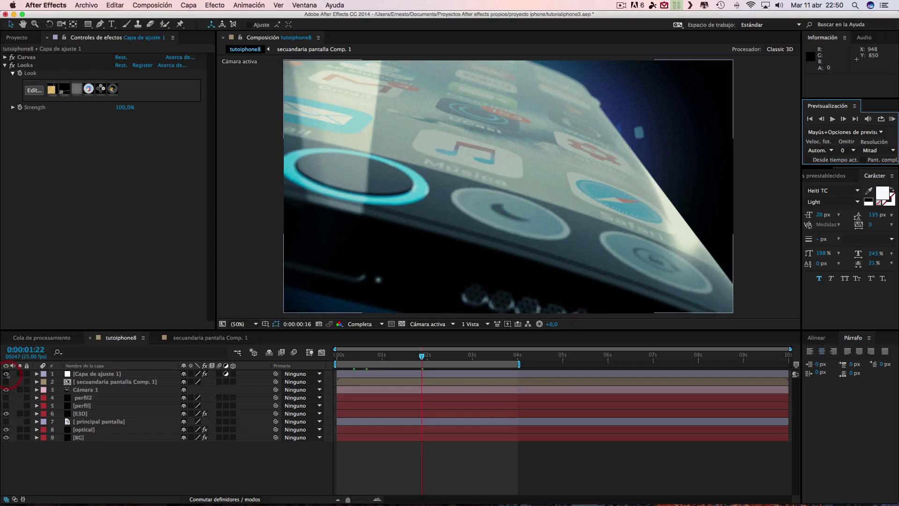
{"action": "left_click", "coordinate": [6, 374]}
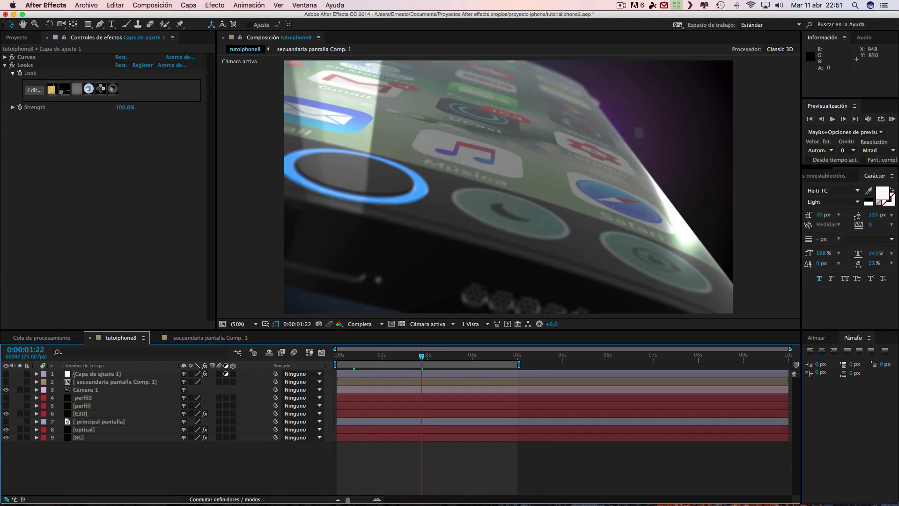
{"action": "left_click", "coordinate": [6, 374]}
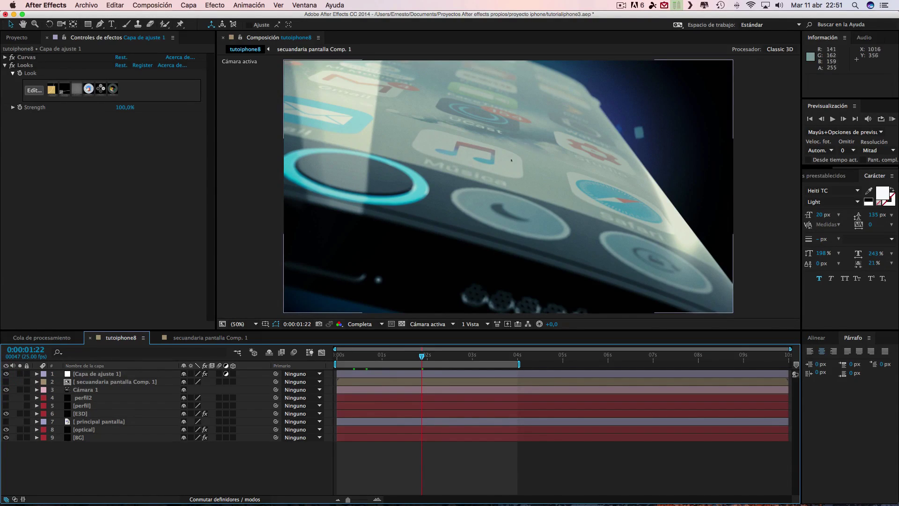
{"action": "left_click_drag", "start_coordinate": [96, 373], "coordinate": [104, 429]}
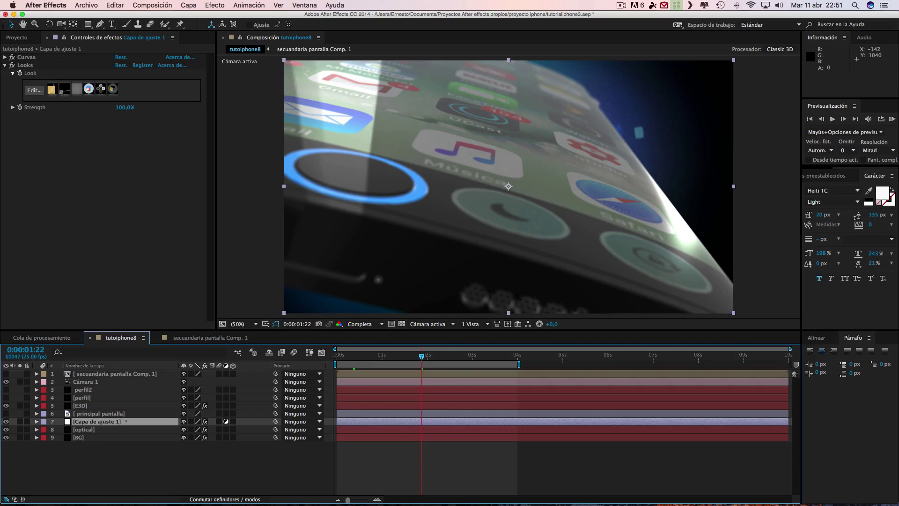
Toggle the Curvas and Looks effects off and on, then reposition the adjustment layer above [optical] again.
{"action": "left_click", "coordinate": [12, 57]}
{"action": "left_click", "coordinate": [12, 66]}
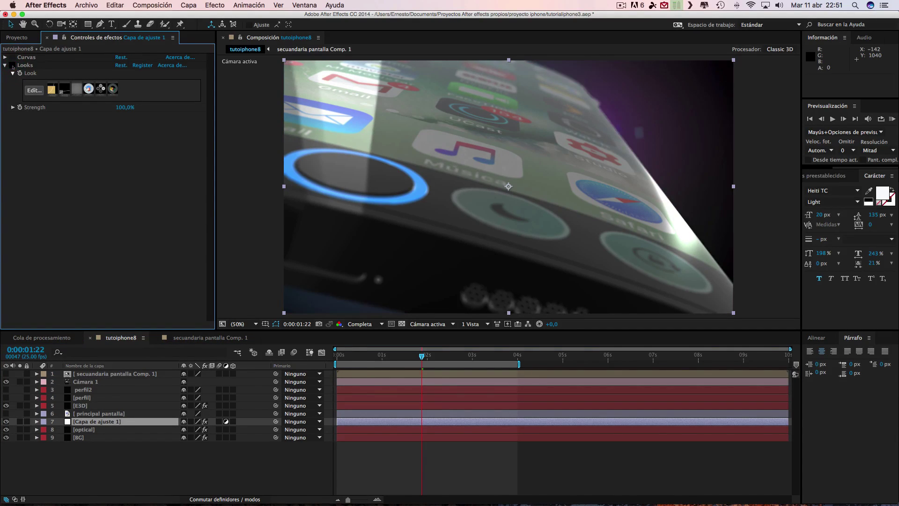
{"action": "left_click", "coordinate": [12, 65]}
{"action": "left_click", "coordinate": [12, 57]}
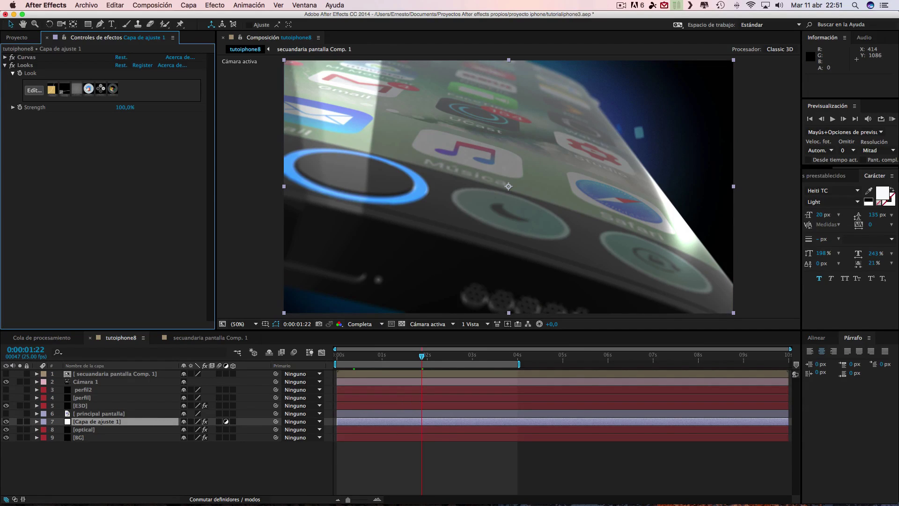
{"action": "left_click_drag", "start_coordinate": [93, 421], "coordinate": [100, 366]}
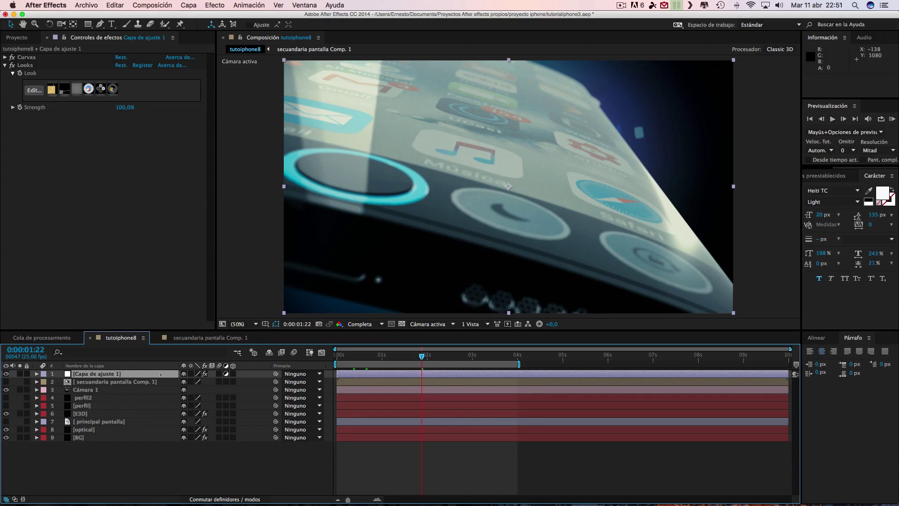
{"action": "left_click_drag", "start_coordinate": [102, 375], "coordinate": [103, 427]}
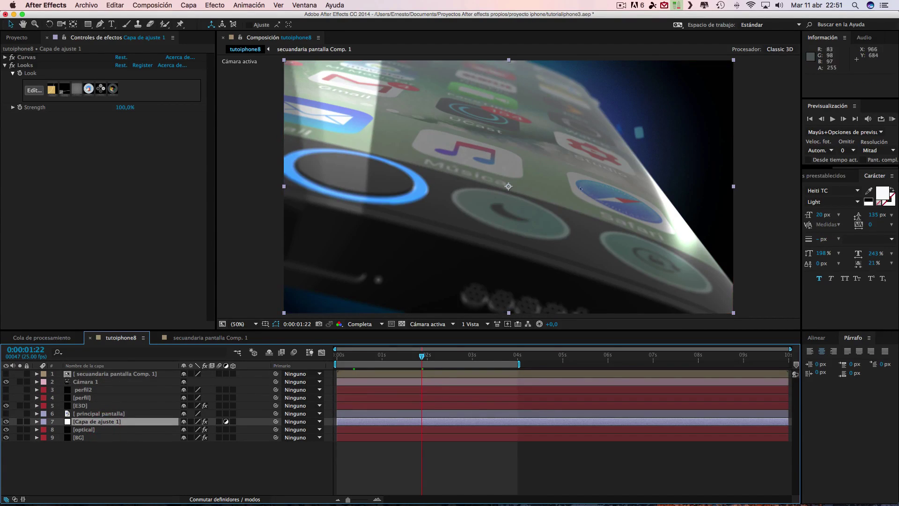
Compare the result by briefly hiding the optical flare and BG background layers.
{"action": "left_click", "coordinate": [7, 429]}
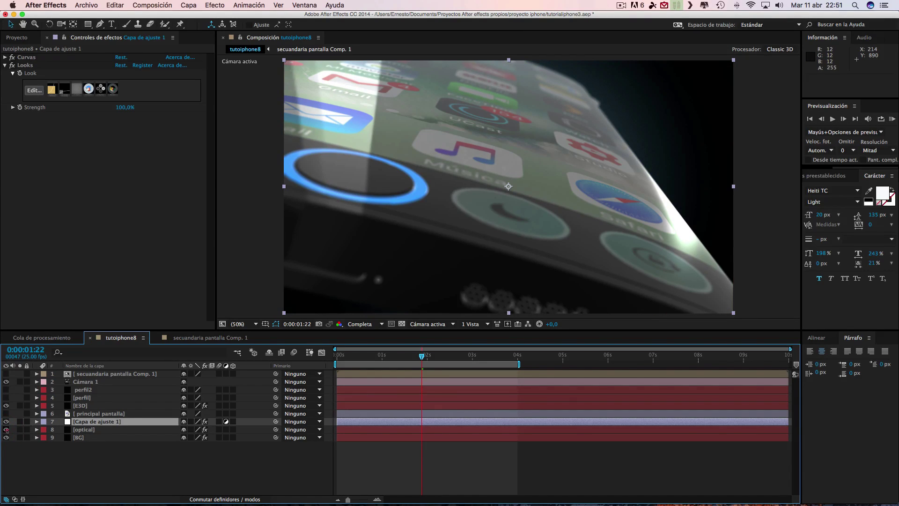
{"action": "left_click", "coordinate": [6, 430]}
{"action": "left_click", "coordinate": [6, 437]}
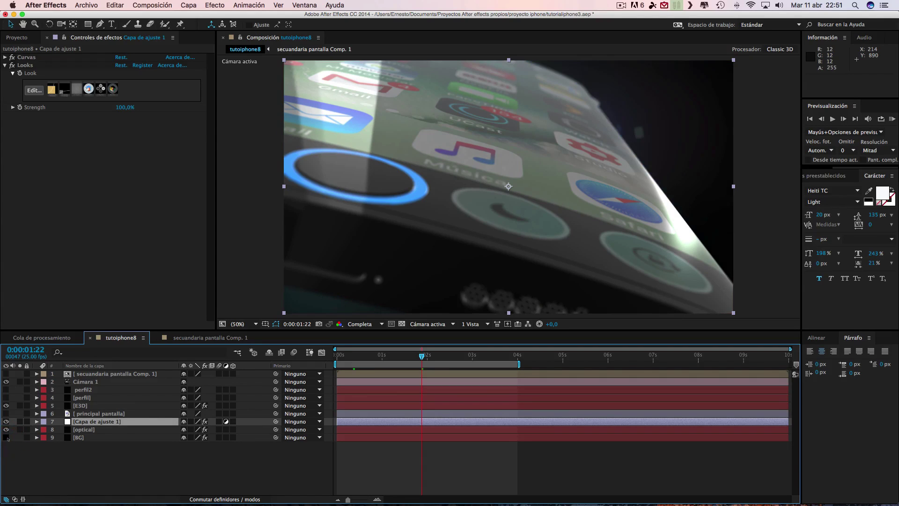
{"action": "left_click", "coordinate": [6, 430]}
{"action": "left_click", "coordinate": [6, 430]}
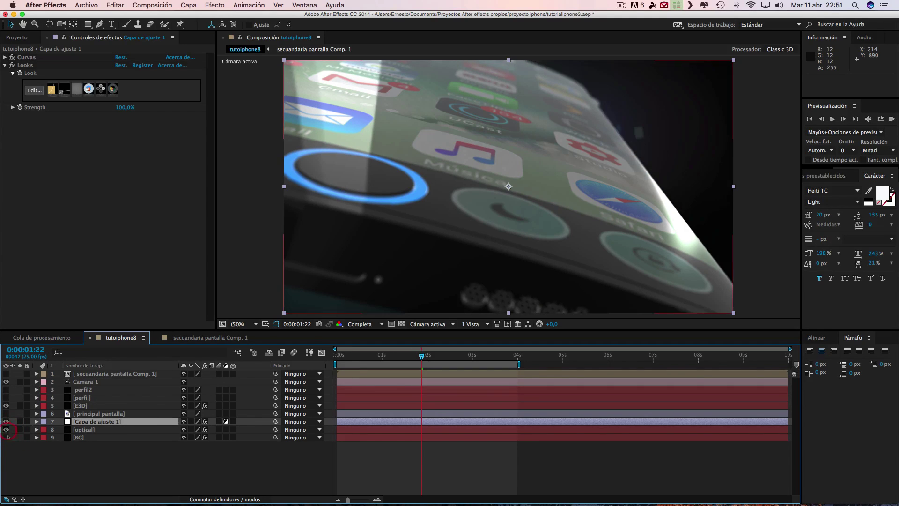
{"action": "left_click", "coordinate": [6, 438]}
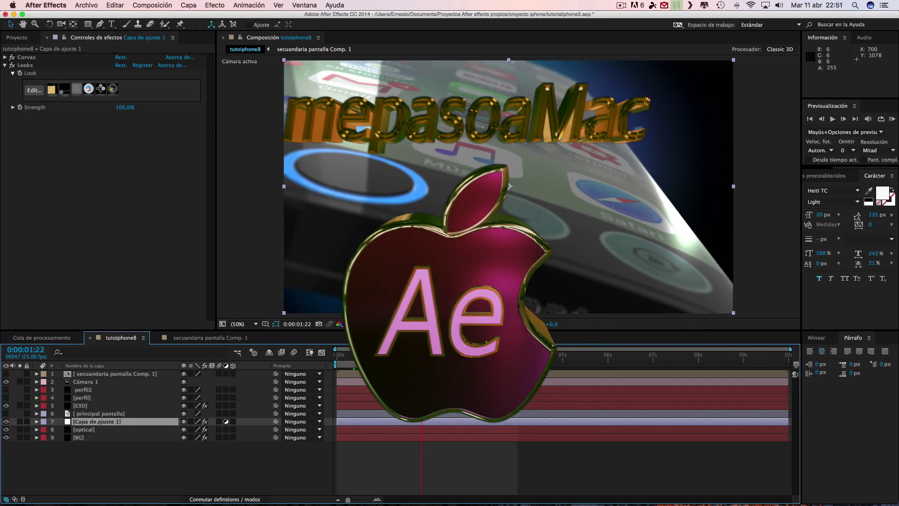
Place Capa de ajuste 1 below principal pantalla, then open Element 3D Scene Setup from the E3D layer.
{"action": "left_click_drag", "start_coordinate": [111, 422], "coordinate": [111, 373]}
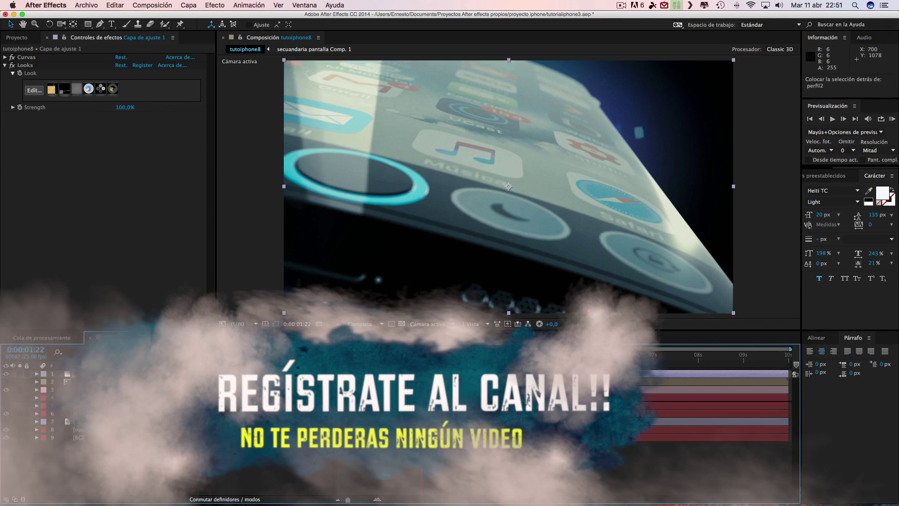
{"action": "left_click_drag", "start_coordinate": [112, 374], "coordinate": [111, 417]}
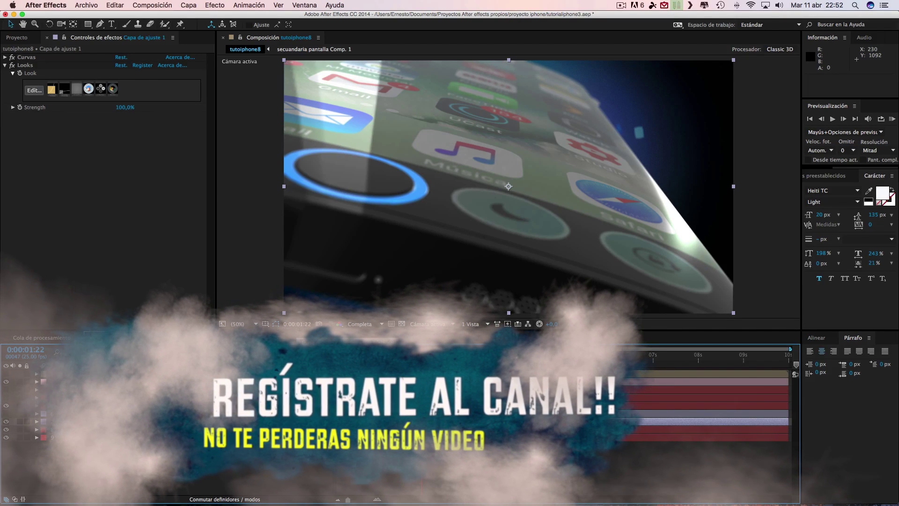
{"action": "left_click", "coordinate": [94, 406]}
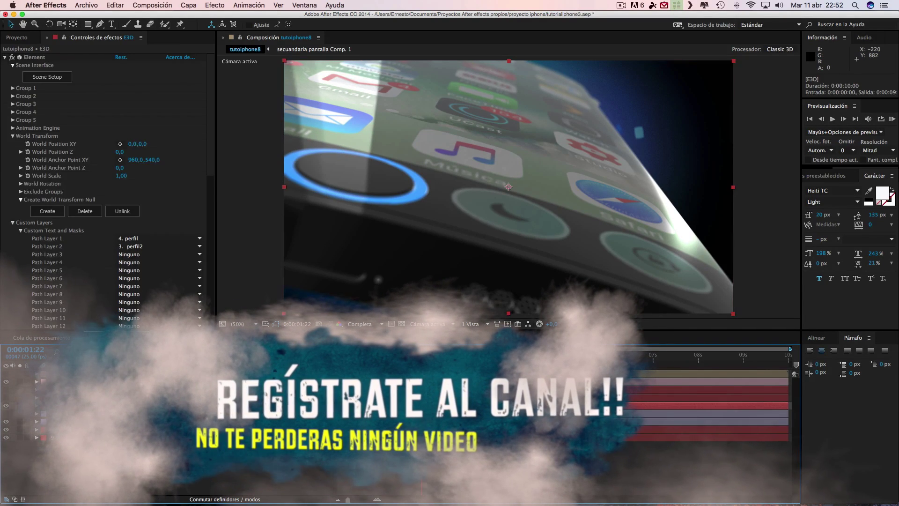
{"action": "left_click", "coordinate": [47, 76]}
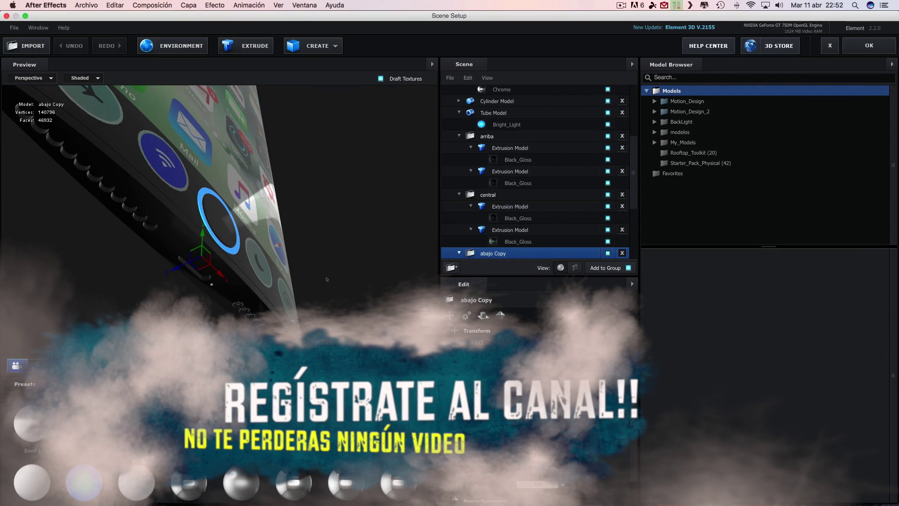
{"action": "mouse_move", "coordinate": [262, 244]}
{"action": "left_mouse_down"}
{"action": "mouse_move", "coordinate": [385, 301]}
{"action": "mouse_move", "coordinate": [391, 284]}
{"action": "left_mouse_up"}
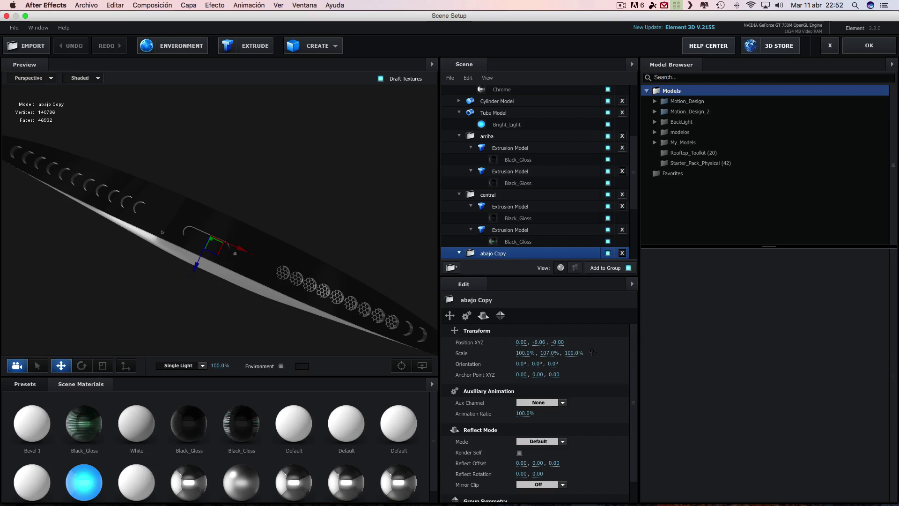
Orbit to the screen face and check the abajo group and abajo Copy by toggling their visibility.
{"action": "mouse_move", "coordinate": [161, 232]}
{"action": "left_mouse_down"}
{"action": "mouse_move", "coordinate": [335, 223]}
{"action": "mouse_move", "coordinate": [326, 213]}
{"action": "left_mouse_up"}
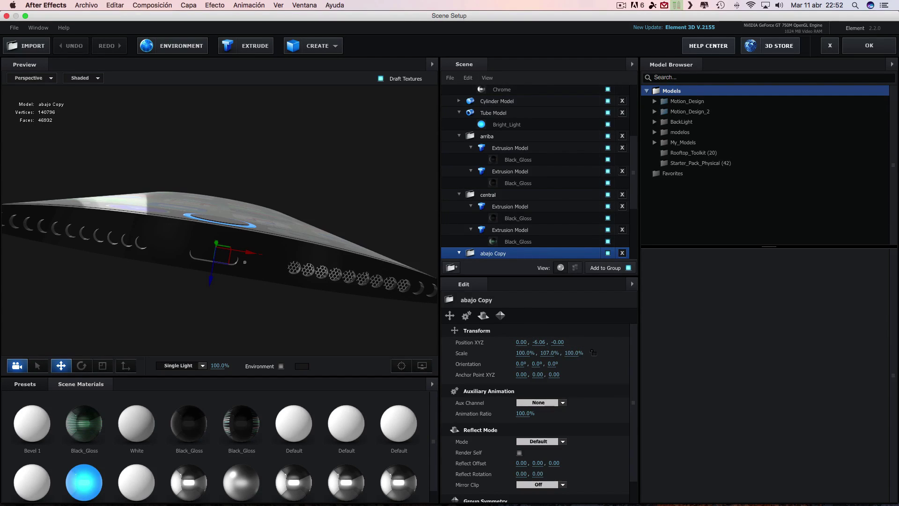
{"action": "left_click_drag", "start_coordinate": [632, 165], "coordinate": [630, 225]}
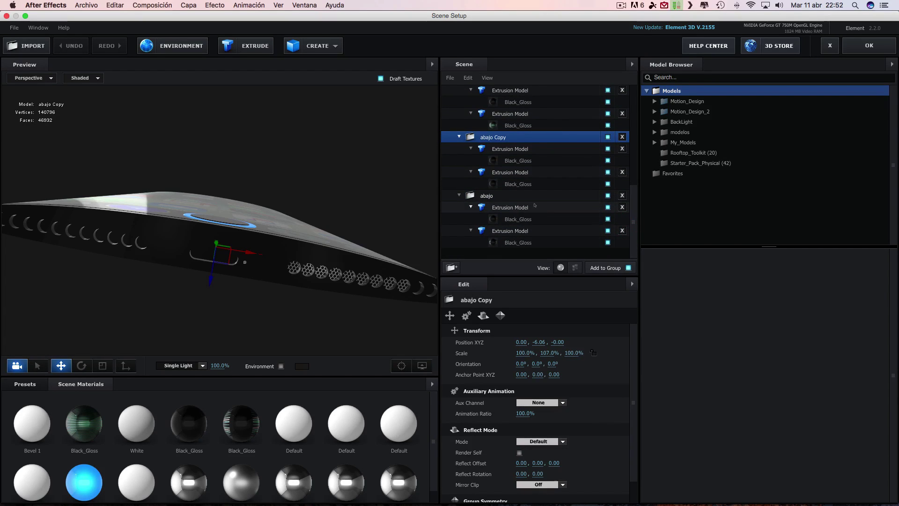
{"action": "scroll", "coordinate": [524, 235], "scroll_direction": "up", "scroll_amount": 2}
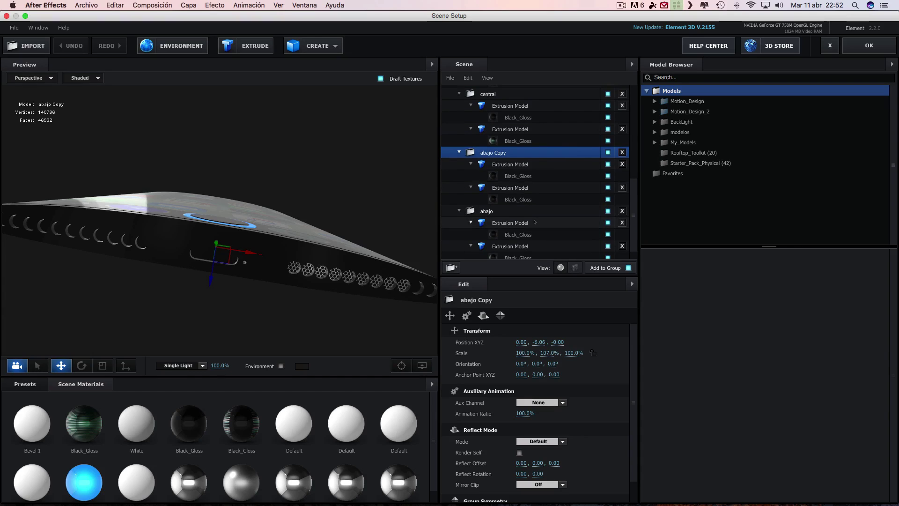
{"action": "left_click", "coordinate": [608, 211]}
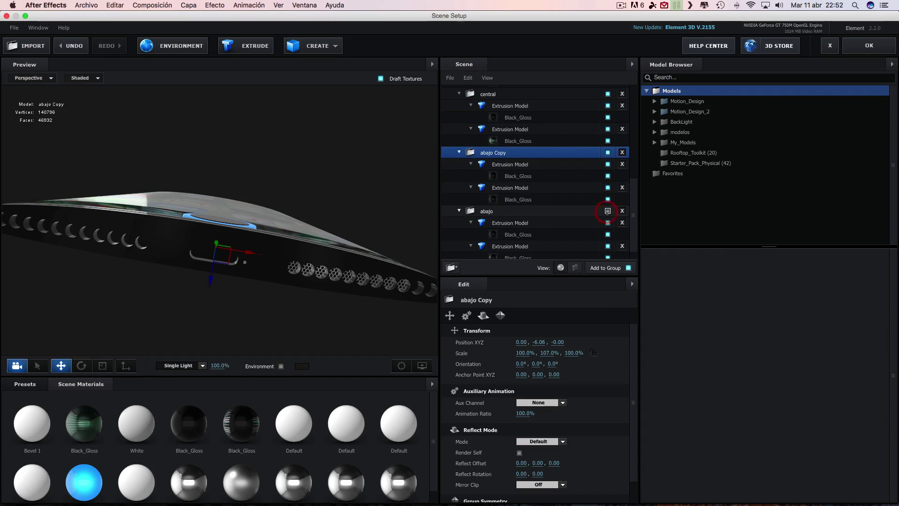
{"action": "left_click", "coordinate": [608, 211]}
{"action": "scroll", "coordinate": [607, 175], "scroll_direction": "up", "scroll_amount": 3}
{"action": "scroll", "coordinate": [608, 172], "scroll_direction": "up", "scroll_amount": 2}
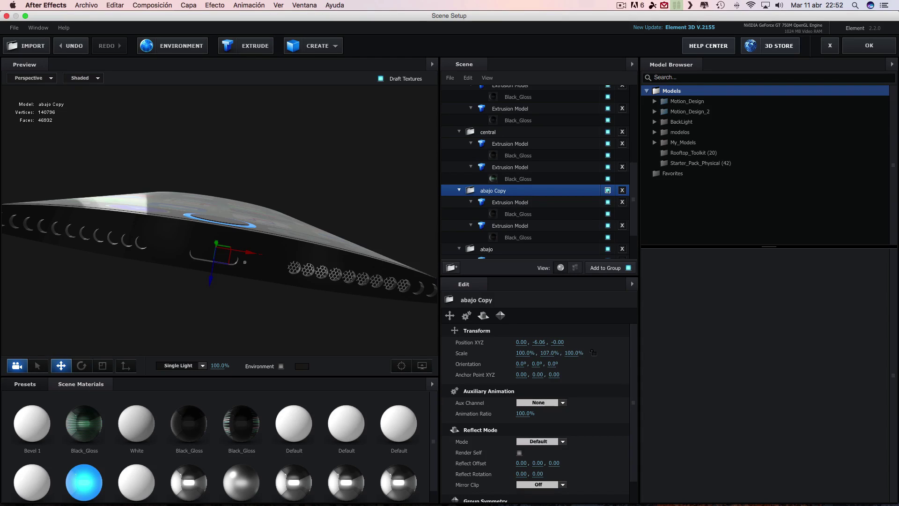
{"action": "left_click", "coordinate": [607, 190]}
{"action": "left_click", "coordinate": [608, 190]}
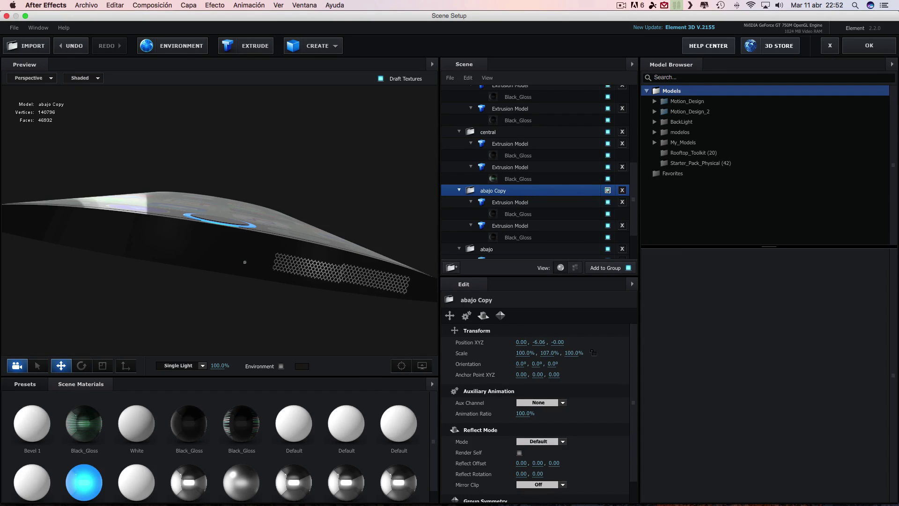
Disable one Grill_02 copy so five speaker grill holes disappear.
{"action": "scroll", "coordinate": [602, 190], "scroll_direction": "up", "scroll_amount": 2}
{"action": "scroll", "coordinate": [594, 191], "scroll_direction": "up", "scroll_amount": 3}
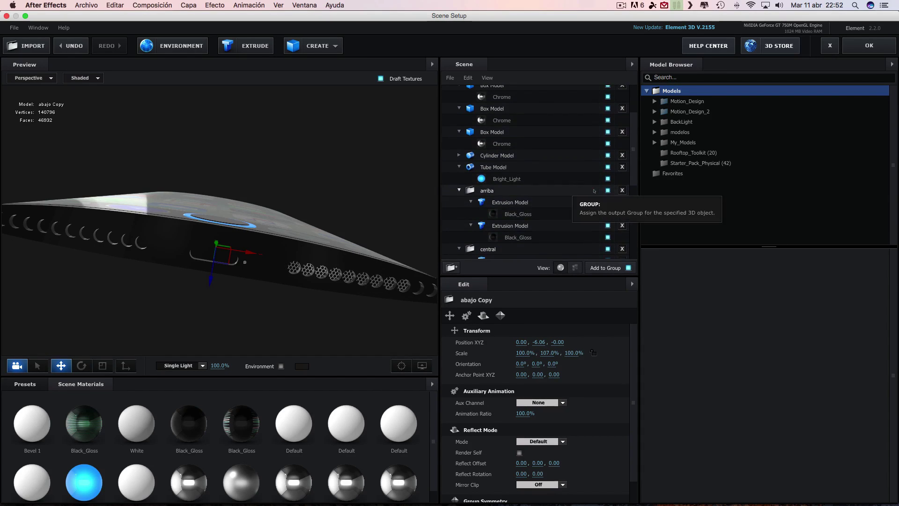
{"action": "scroll", "coordinate": [594, 191], "scroll_direction": "up", "scroll_amount": 3}
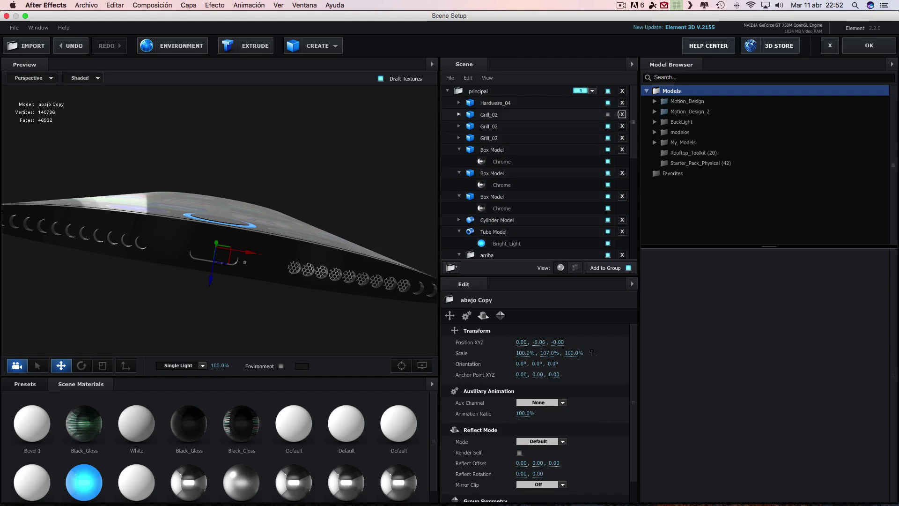
{"action": "left_click", "coordinate": [608, 126]}
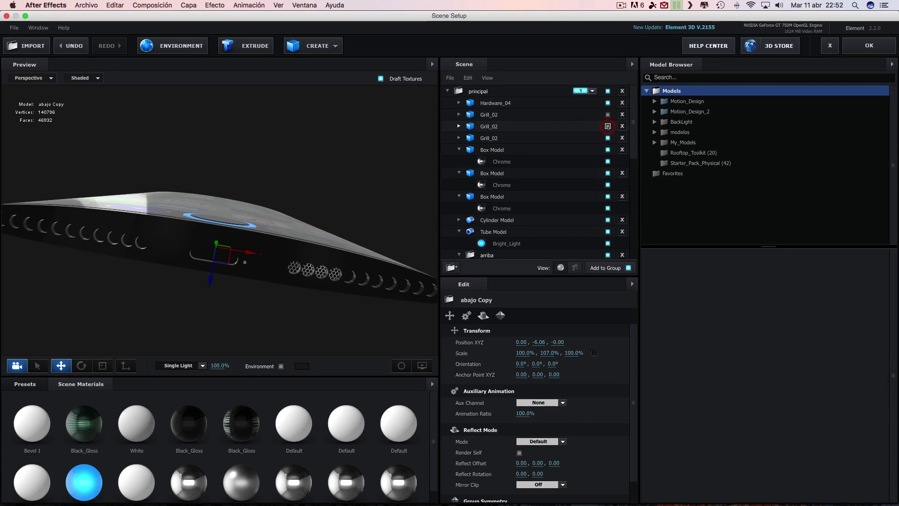
{"action": "left_click", "coordinate": [608, 126]}
{"action": "left_click", "coordinate": [608, 127]}
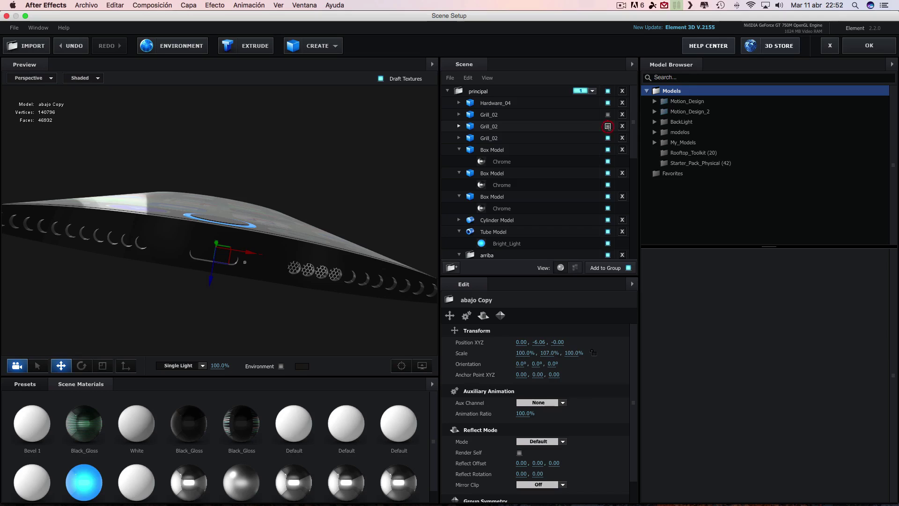
Move Grill_02 along X to 2.34 at 38.5% scale and delete the extra grill copy.
{"action": "left_click", "coordinate": [581, 137]}
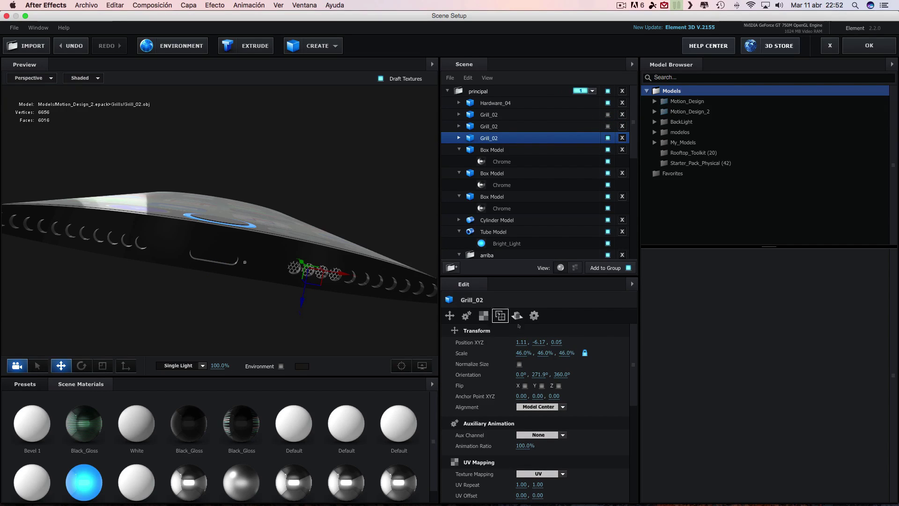
{"action": "left_click_drag", "start_coordinate": [358, 305], "coordinate": [359, 307]}
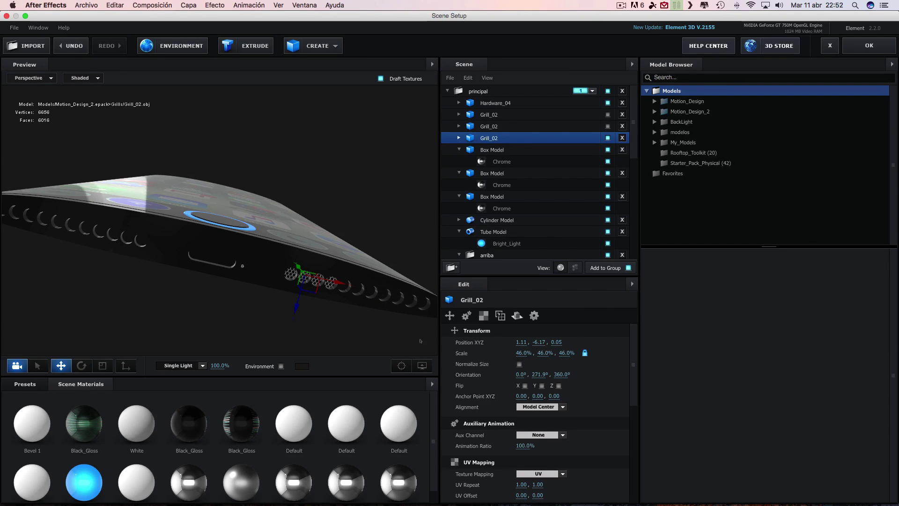
{"action": "left_click_drag", "start_coordinate": [420, 341], "coordinate": [402, 337]}
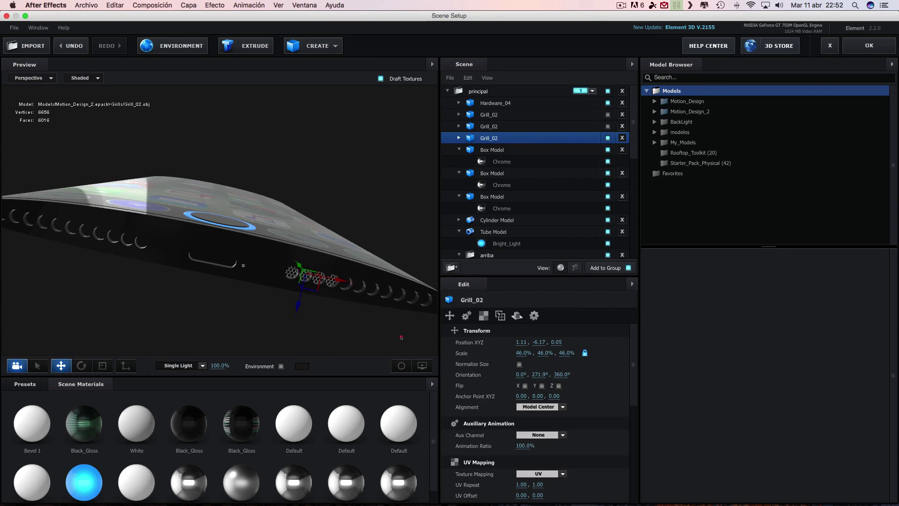
{"action": "left_click", "coordinate": [402, 365]}
{"action": "left_click_drag", "start_coordinate": [399, 344], "coordinate": [396, 322]}
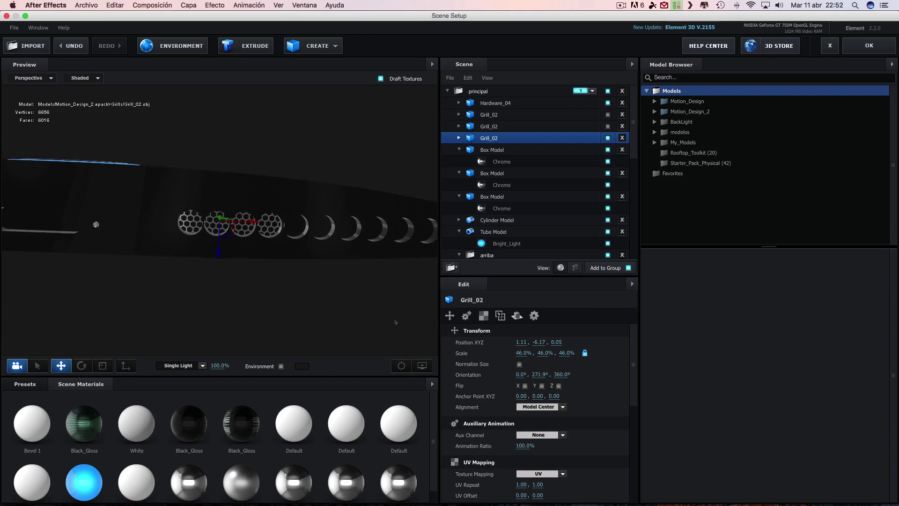
{"action": "mouse_move", "coordinate": [263, 222]}
{"action": "left_mouse_down"}
{"action": "mouse_move", "coordinate": [397, 235]}
{"action": "mouse_move", "coordinate": [395, 176]}
{"action": "mouse_move", "coordinate": [374, 169]}
{"action": "mouse_move", "coordinate": [387, 170]}
{"action": "left_mouse_up"}
{"action": "key", "text": "Delete"}
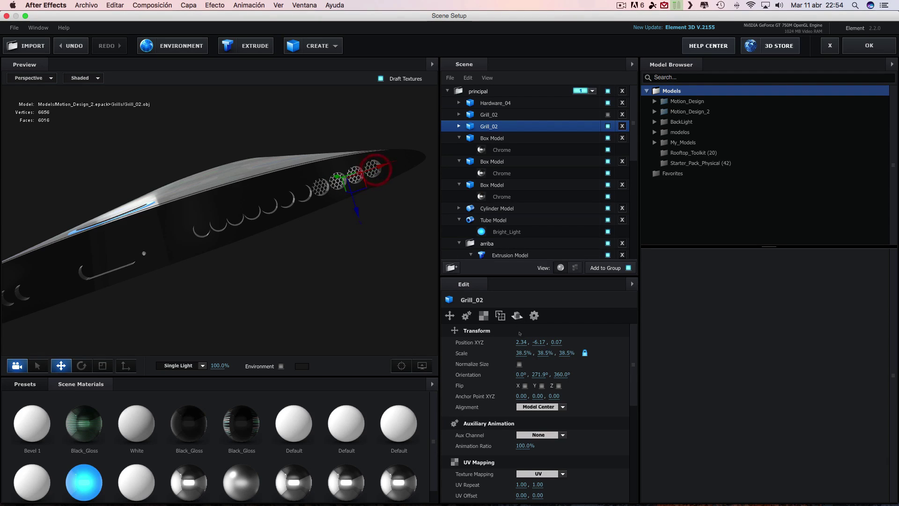
Reduce Grill_02's scale and nudge it along X.
{"action": "left_click_drag", "start_coordinate": [519, 352], "coordinate": [518, 352]}
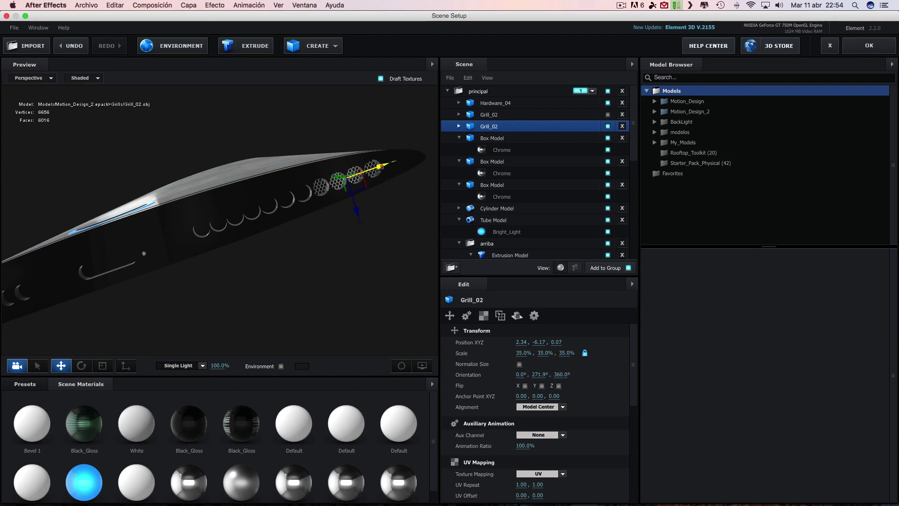
{"action": "left_click_drag", "start_coordinate": [382, 167], "coordinate": [381, 168]}
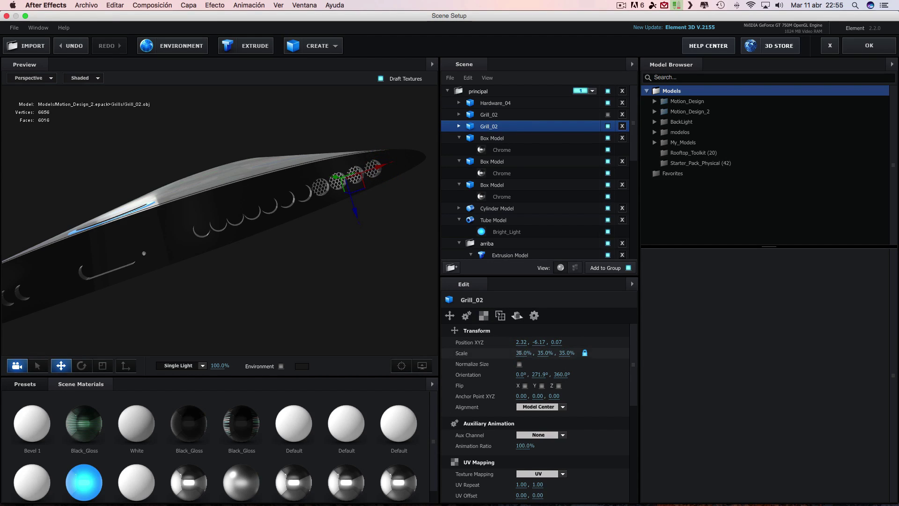
{"action": "left_click_drag", "start_coordinate": [519, 353], "coordinate": [518, 353]}
{"action": "mouse_move", "coordinate": [356, 180]}
{"action": "left_mouse_down"}
{"action": "mouse_move", "coordinate": [385, 219]}
{"action": "mouse_move", "coordinate": [484, 136]}
{"action": "left_mouse_up"}
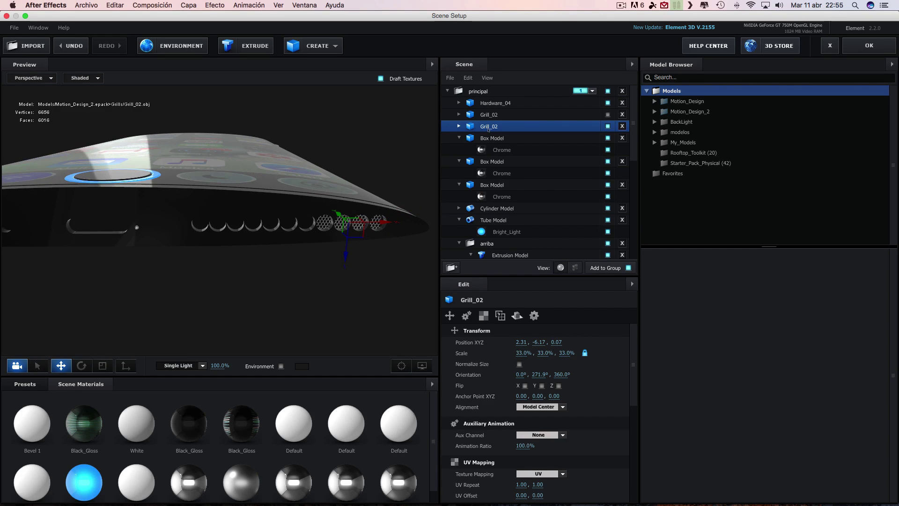
Try a duplicated grill, undo it, set scale to 35%, and delete the misplaced copy.
{"action": "key", "text": "super+d"}
{"action": "left_click_drag", "start_coordinate": [401, 224], "coordinate": [317, 232]}
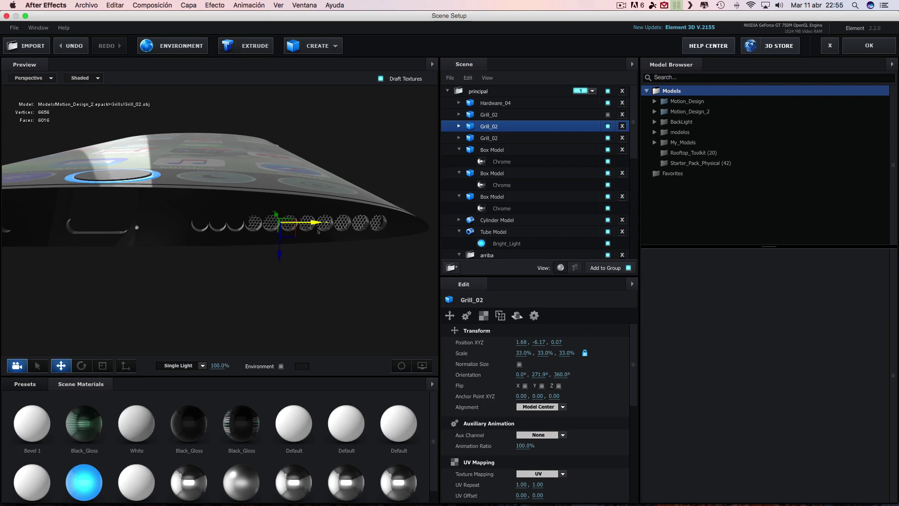
{"action": "key", "text": "super+z"}
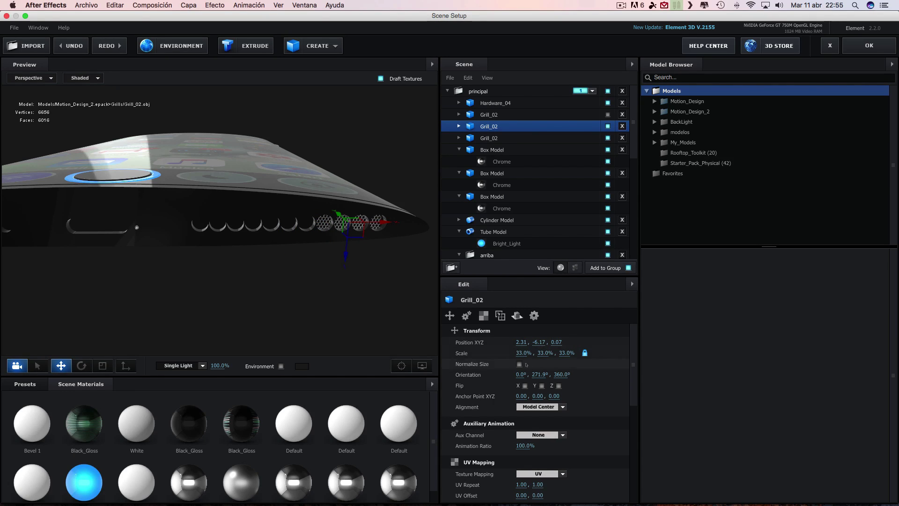
{"action": "left_click_drag", "start_coordinate": [521, 353], "coordinate": [522, 355]}
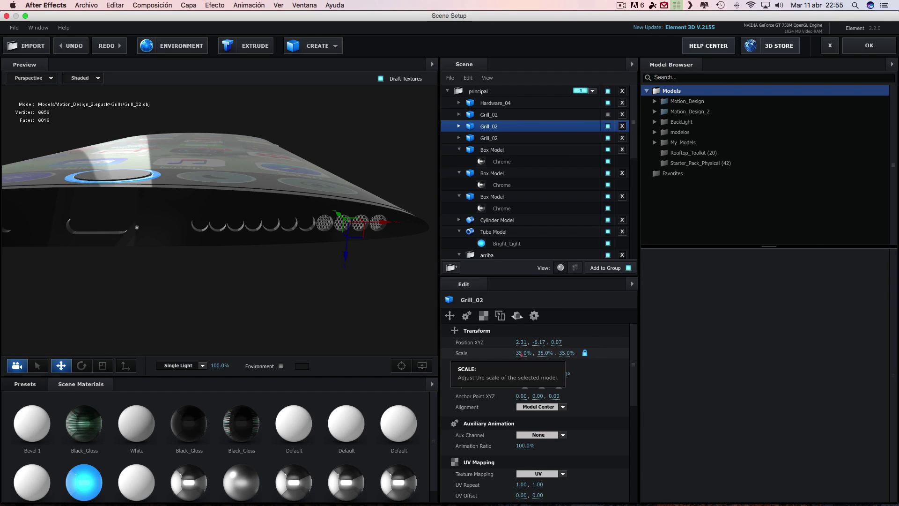
{"action": "left_click", "coordinate": [521, 355]}
{"action": "left_click_drag", "start_coordinate": [375, 222], "coordinate": [314, 222]}
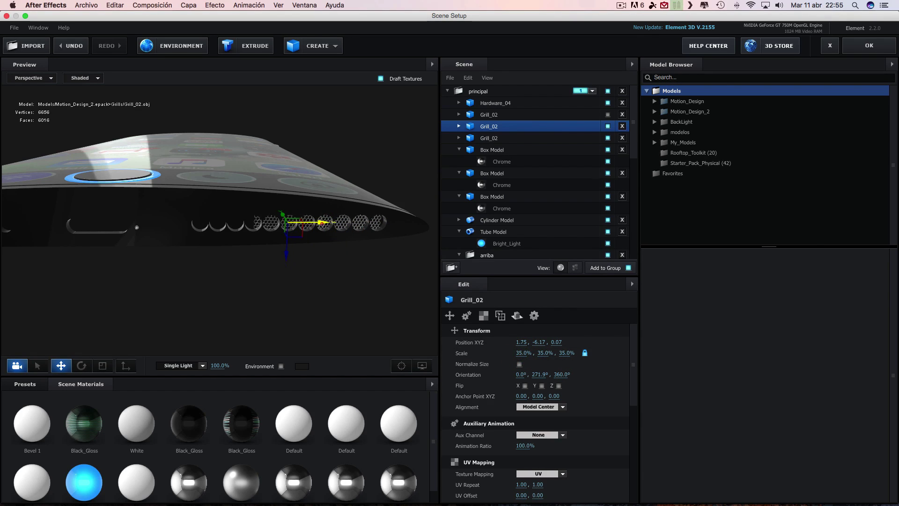
{"action": "left_click", "coordinate": [622, 126]}
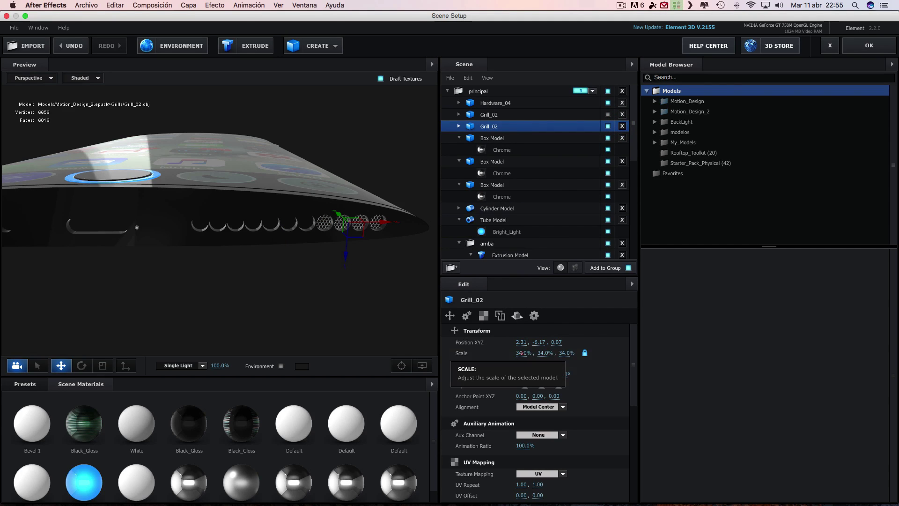
Fine-tune the grill back to 35% scale and remove the hidden spare grill.
{"action": "left_click_drag", "start_coordinate": [520, 352], "coordinate": [497, 331]}
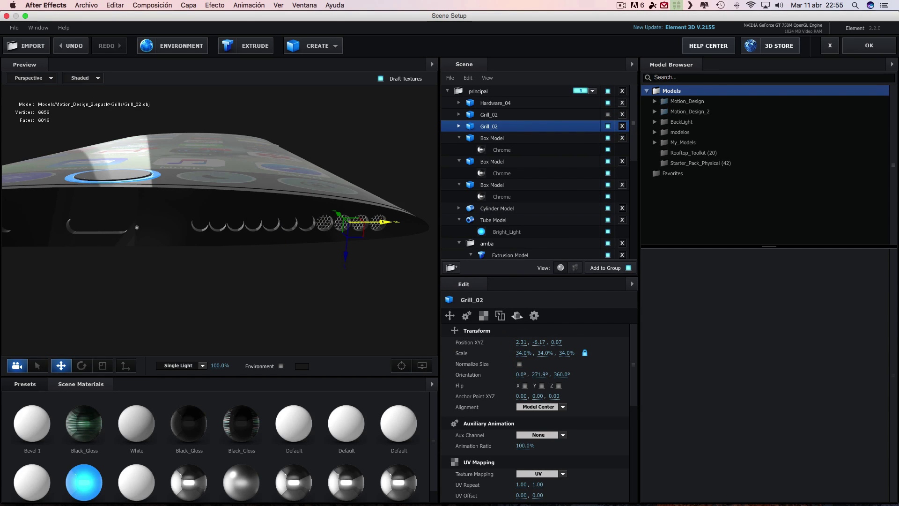
{"action": "left_click_drag", "start_coordinate": [339, 214], "coordinate": [340, 216]}
{"action": "mouse_move", "coordinate": [384, 264]}
{"action": "left_mouse_down"}
{"action": "mouse_move", "coordinate": [316, 276]}
{"action": "mouse_move", "coordinate": [339, 265]}
{"action": "left_mouse_up"}
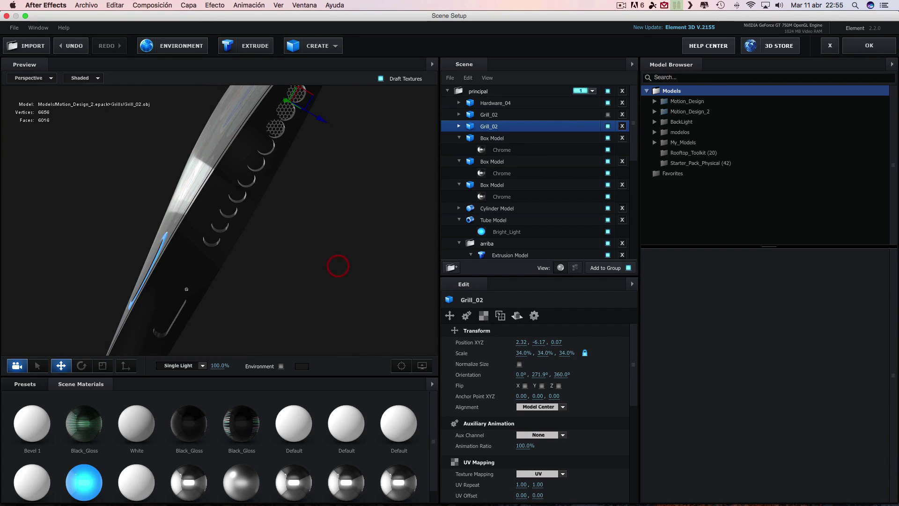
{"action": "left_click_drag", "start_coordinate": [521, 352], "coordinate": [522, 352]}
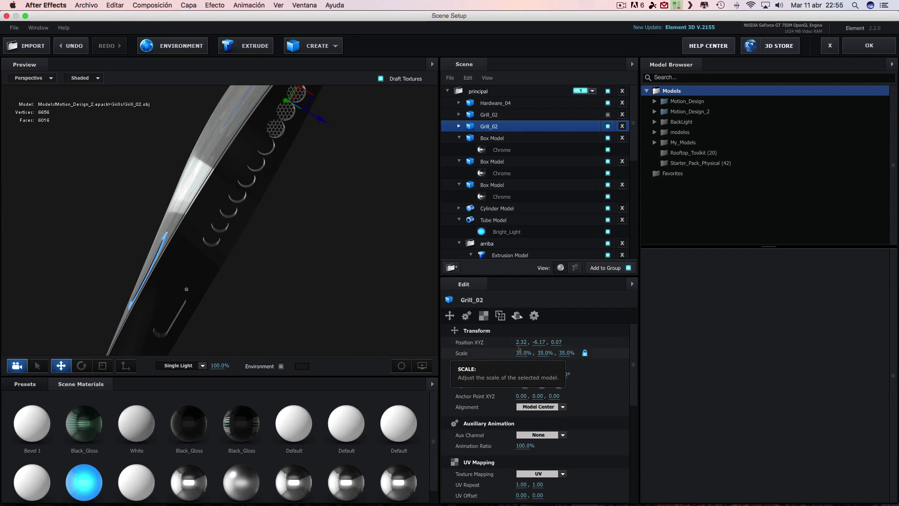
{"action": "mouse_move", "coordinate": [356, 224]}
{"action": "left_mouse_down"}
{"action": "mouse_move", "coordinate": [417, 194]}
{"action": "mouse_move", "coordinate": [389, 167]}
{"action": "left_mouse_up"}
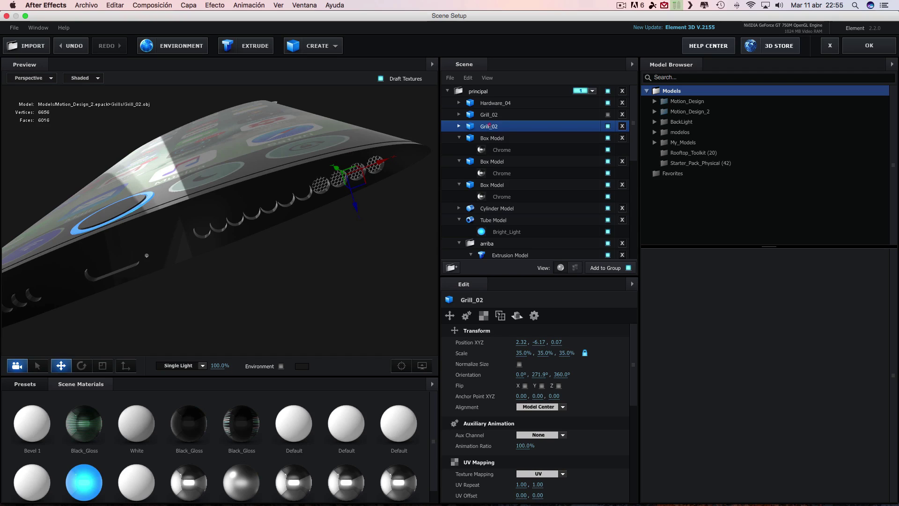
{"action": "left_click", "coordinate": [622, 114]}
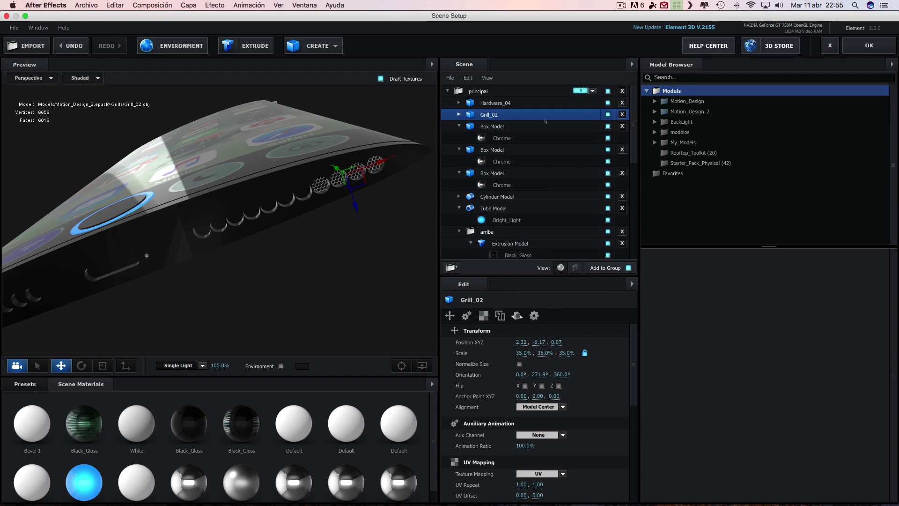
{"action": "left_click", "coordinate": [504, 115]}
Duplicate the grill three times, sliding each copy further left along the phone's edge.
{"action": "key", "text": "super+z"}
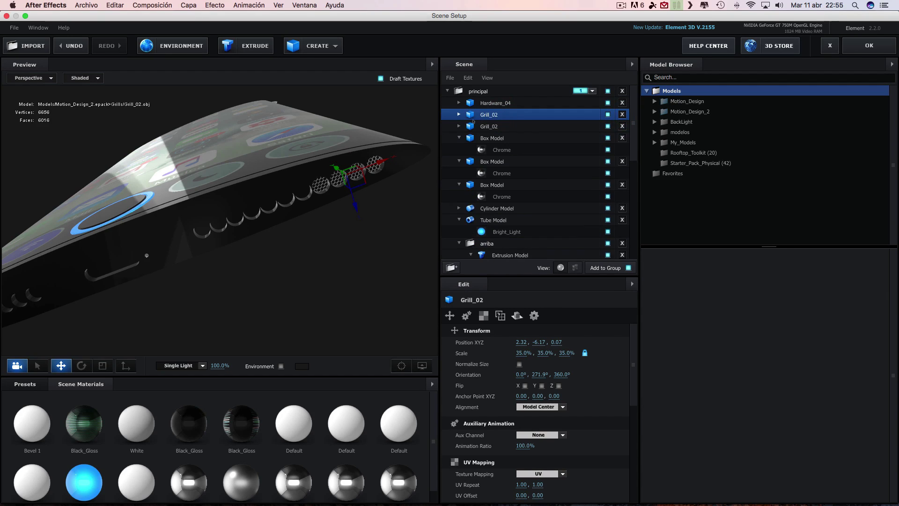
{"action": "left_click_drag", "start_coordinate": [378, 175], "coordinate": [314, 196]}
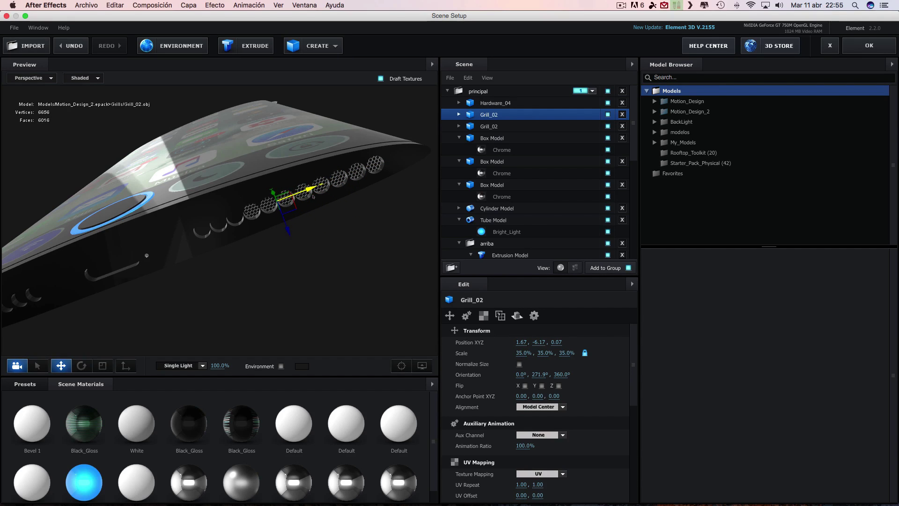
{"action": "key", "text": "super+d"}
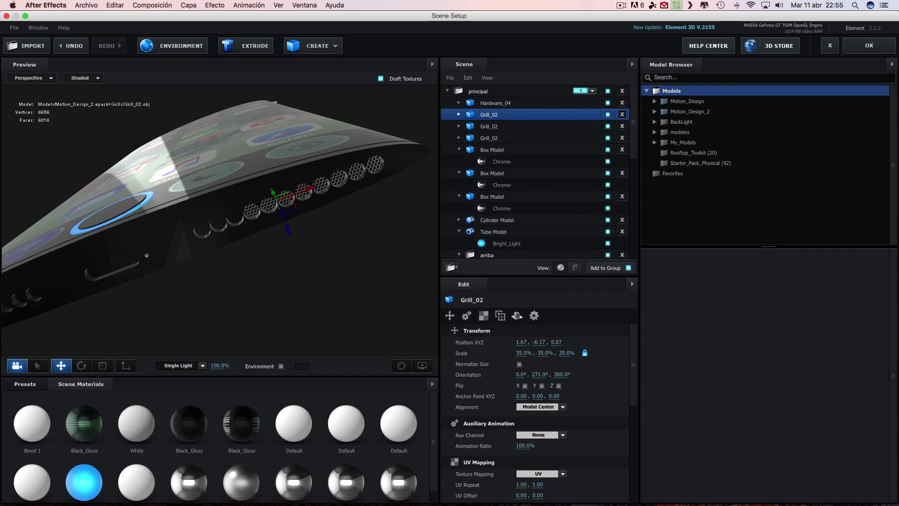
{"action": "mouse_move", "coordinate": [300, 191]}
{"action": "left_mouse_down"}
{"action": "mouse_move", "coordinate": [242, 214]}
{"action": "mouse_move", "coordinate": [240, 206]}
{"action": "left_mouse_up"}
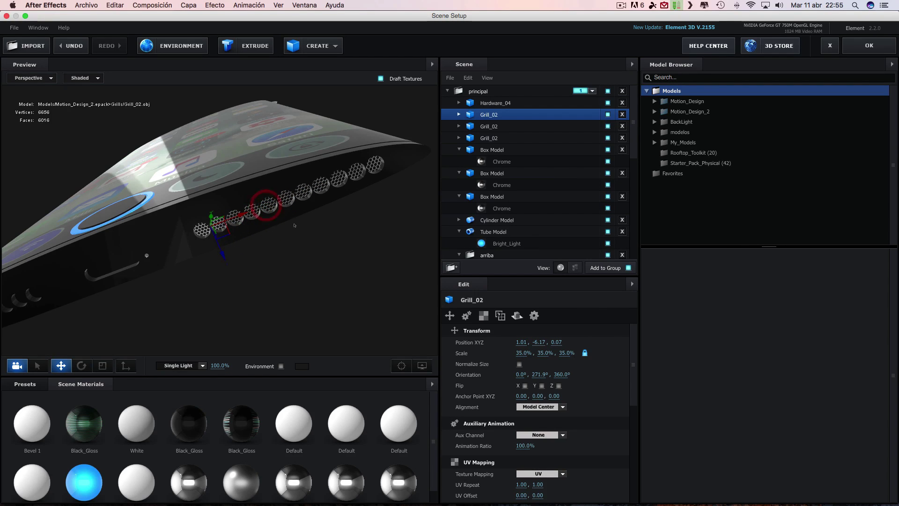
{"action": "left_click_drag", "start_coordinate": [295, 225], "coordinate": [302, 217]}
{"action": "key", "text": "super+d"}
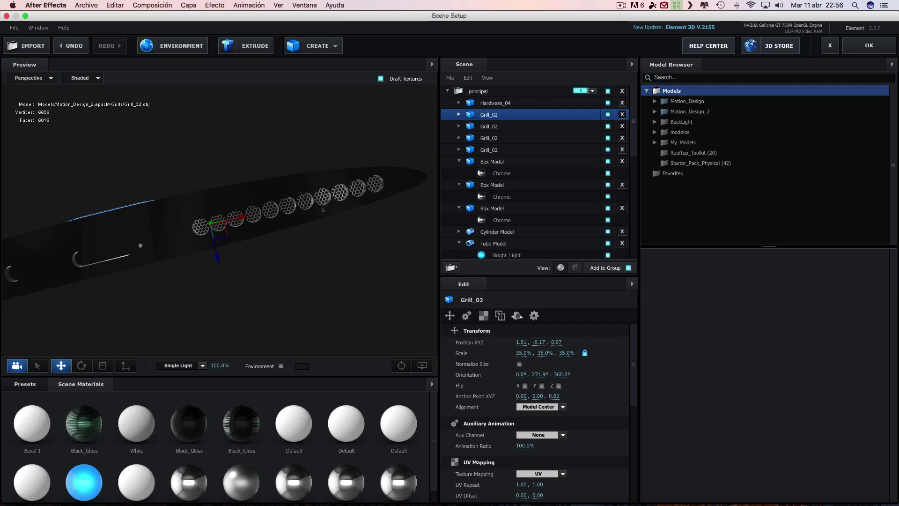
{"action": "left_click_drag", "start_coordinate": [235, 218], "coordinate": [30, 261]}
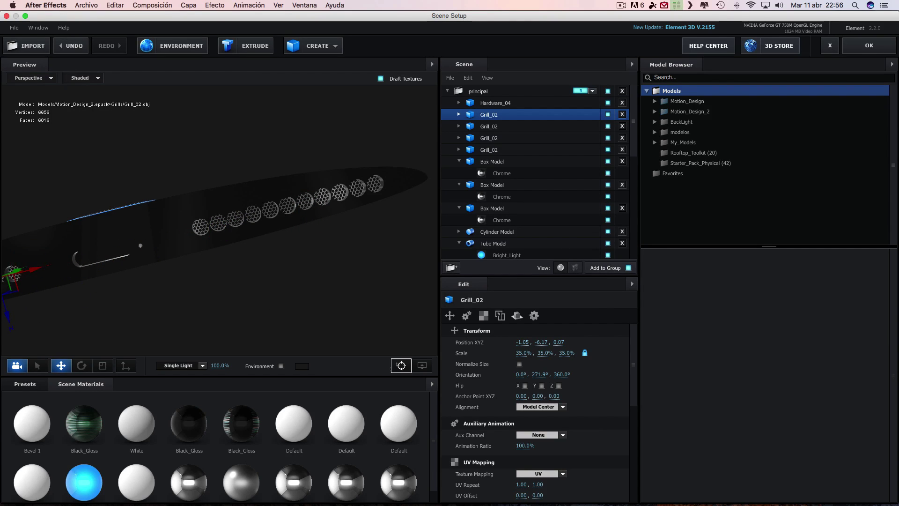
{"action": "left_click", "coordinate": [399, 364]}
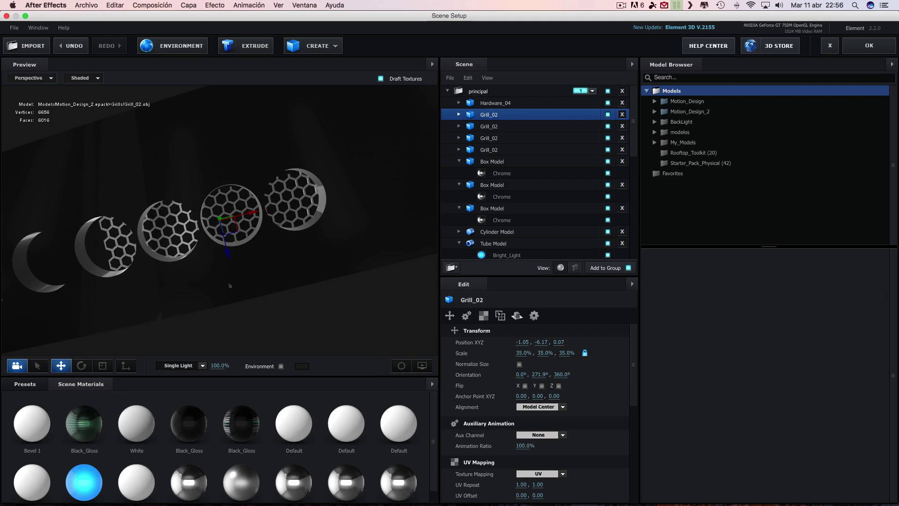
{"action": "mouse_move", "coordinate": [230, 285]}
{"action": "left_mouse_down"}
{"action": "mouse_move", "coordinate": [265, 218]}
{"action": "mouse_move", "coordinate": [238, 217]}
{"action": "mouse_move", "coordinate": [319, 247]}
{"action": "left_mouse_up"}
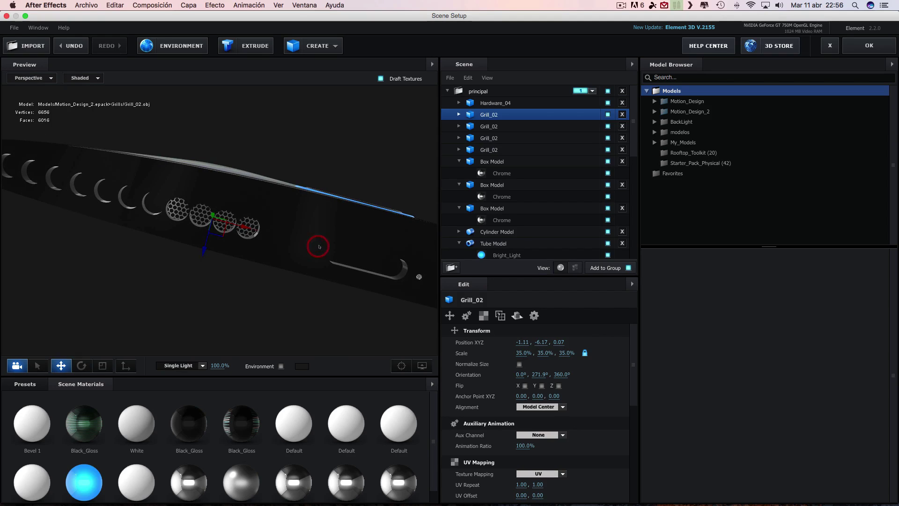
Add two more grill copies toward the phone's left end to complete the row.
{"action": "key", "text": "super+d"}
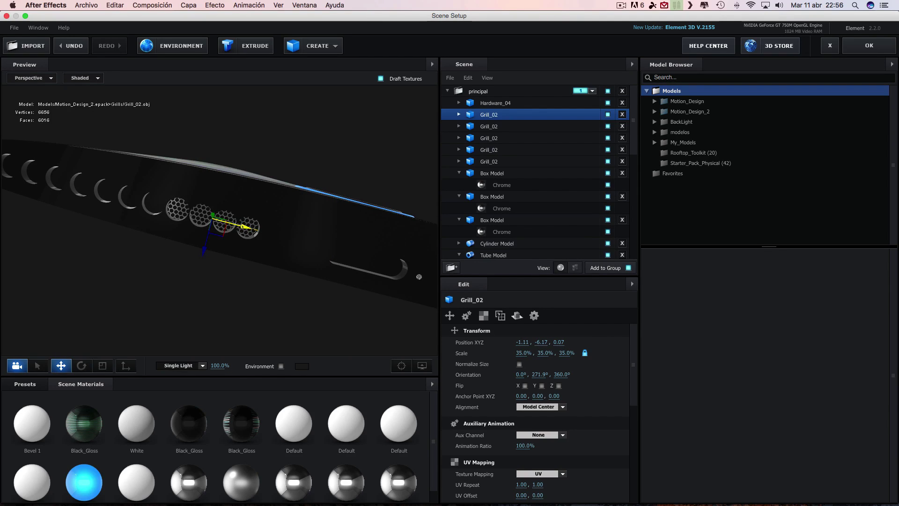
{"action": "left_click_drag", "start_coordinate": [243, 238], "coordinate": [158, 216]}
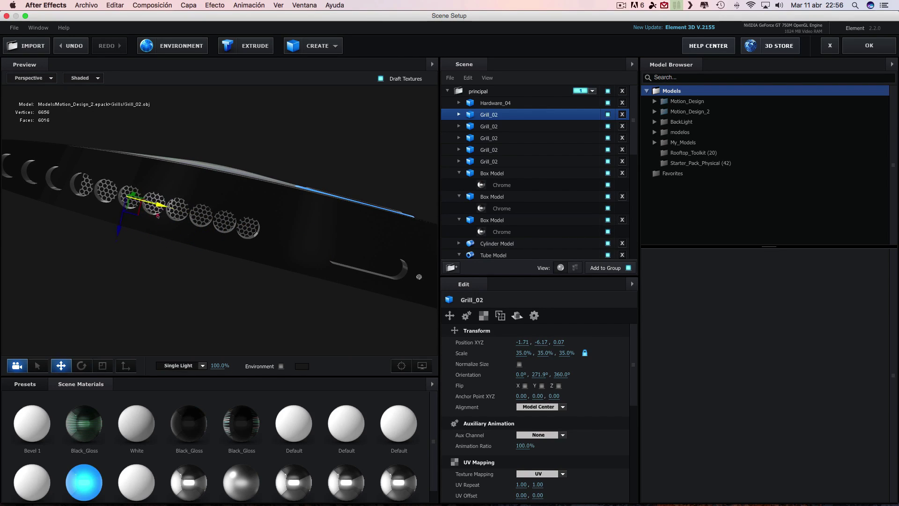
{"action": "left_click_drag", "start_coordinate": [158, 216], "coordinate": [150, 216]}
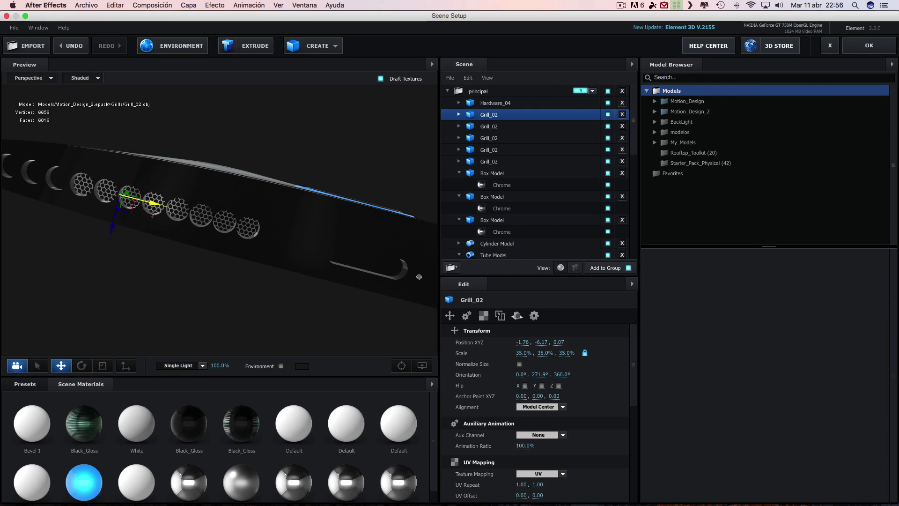
{"action": "key", "text": "super+d"}
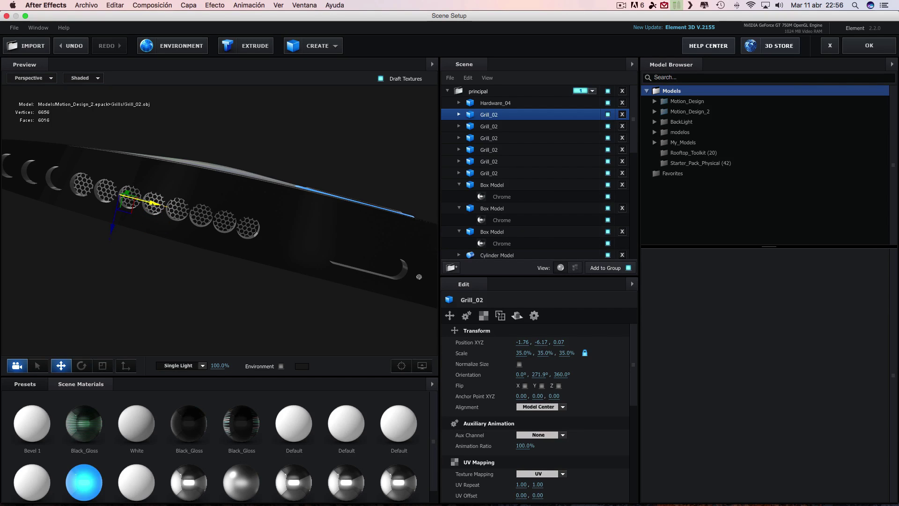
{"action": "mouse_move", "coordinate": [152, 203]}
{"action": "left_mouse_down"}
{"action": "mouse_move", "coordinate": [70, 181]}
{"action": "mouse_move", "coordinate": [140, 140]}
{"action": "left_mouse_up"}
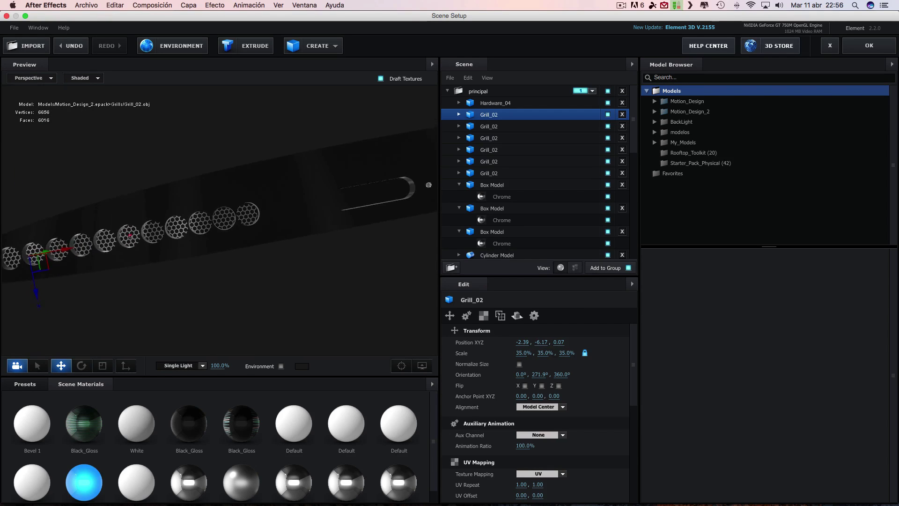
{"action": "left_click_drag", "start_coordinate": [130, 235], "coordinate": [118, 236]}
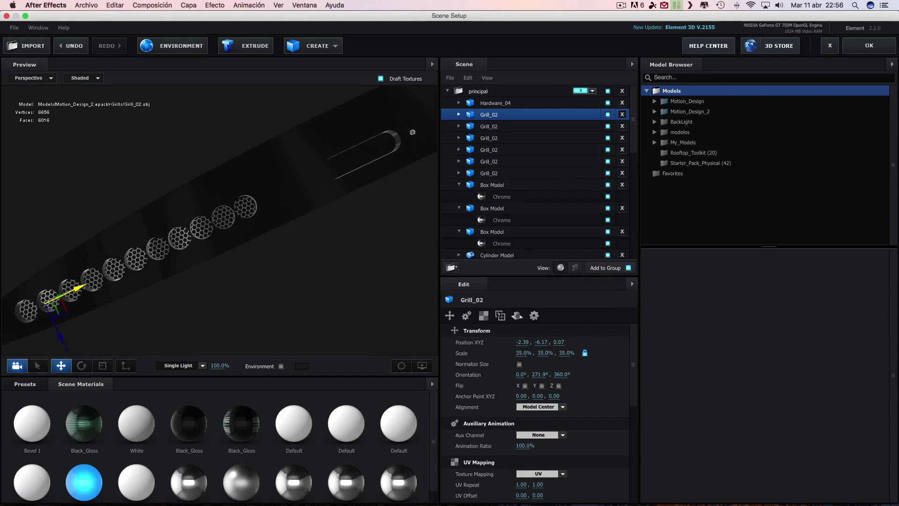
{"action": "mouse_move", "coordinate": [77, 289]}
{"action": "left_mouse_down"}
{"action": "mouse_move", "coordinate": [271, 275]}
{"action": "mouse_move", "coordinate": [318, 286]}
{"action": "mouse_move", "coordinate": [361, 226]}
{"action": "mouse_move", "coordinate": [352, 246]}
{"action": "left_mouse_up"}
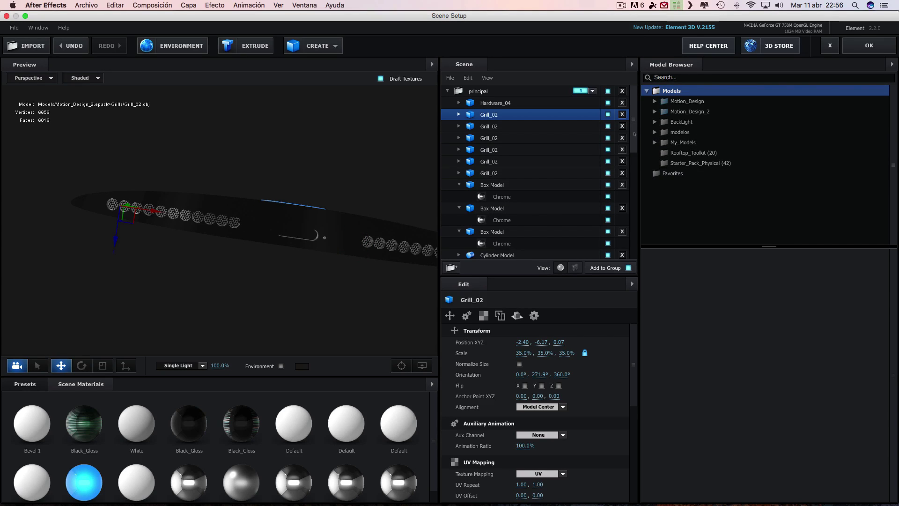
{"action": "left_click_drag", "start_coordinate": [633, 124], "coordinate": [635, 130]}
Duplicate Hardware_04 and position the copy at X -0.40.
{"action": "left_click", "coordinate": [500, 105]}
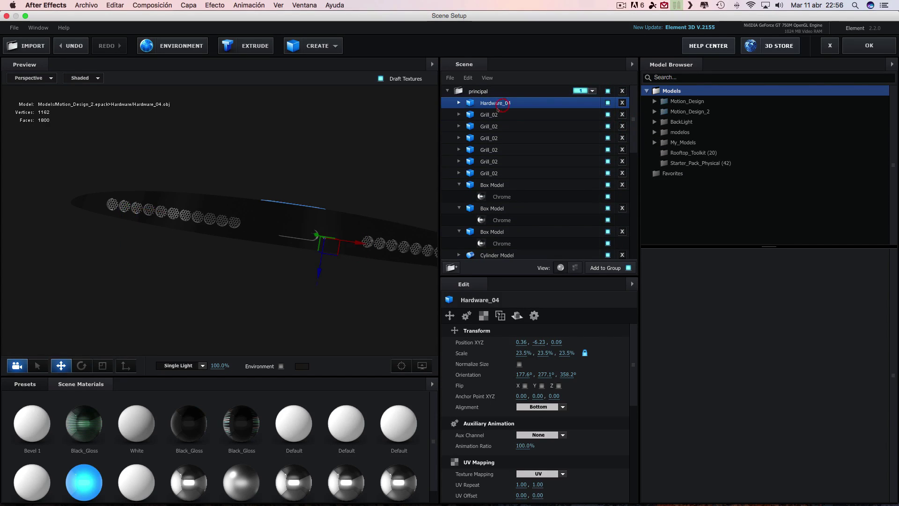
{"action": "key", "text": "super+d"}
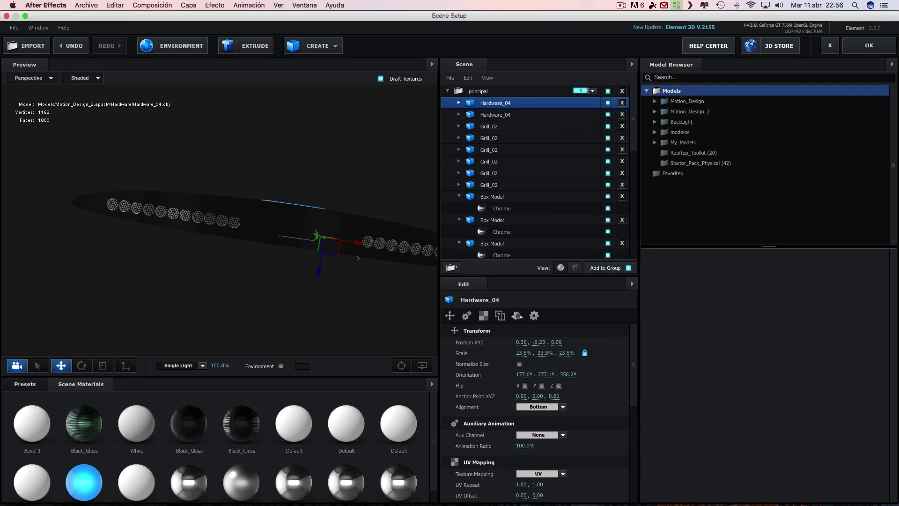
{"action": "mouse_move", "coordinate": [352, 244]}
{"action": "left_mouse_down"}
{"action": "mouse_move", "coordinate": [309, 242]}
{"action": "mouse_move", "coordinate": [302, 277]}
{"action": "left_mouse_up"}
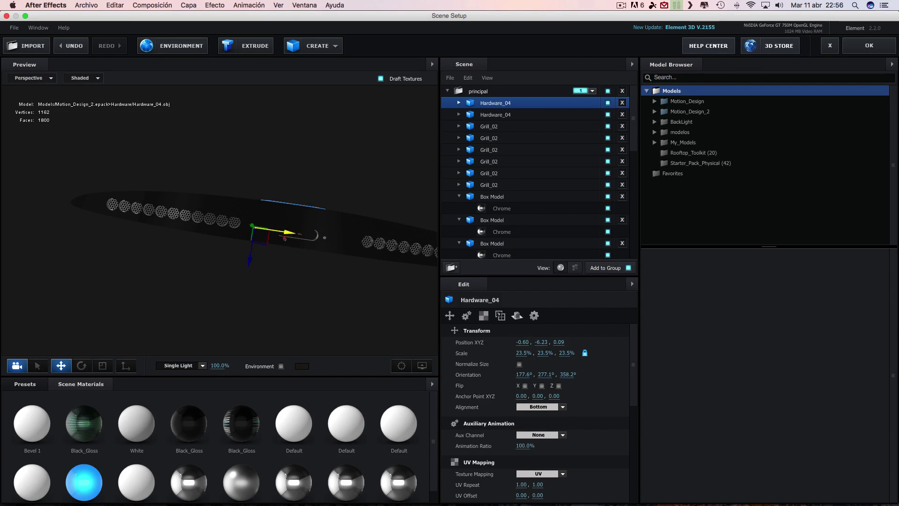
{"action": "left_click_drag", "start_coordinate": [284, 238], "coordinate": [300, 236]}
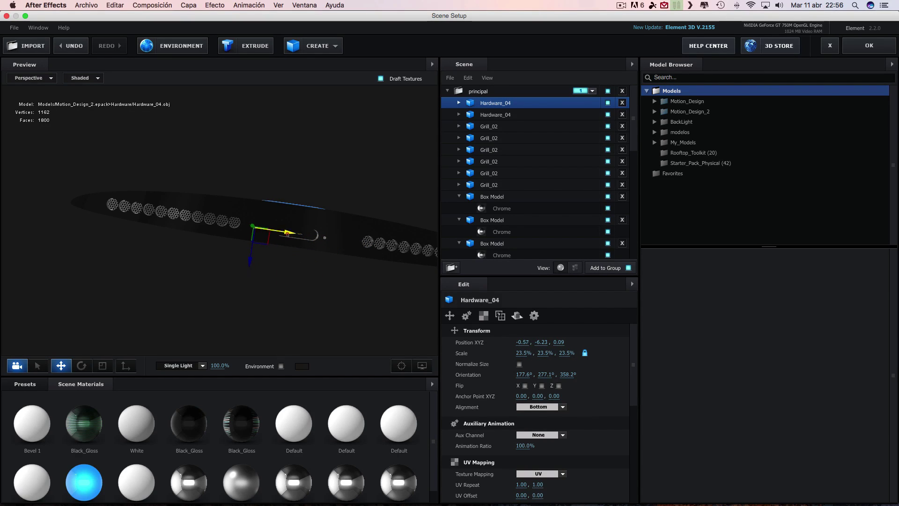
Select the first Hardware_04 and nudge it slightly along X.
{"action": "left_click", "coordinate": [490, 126]}
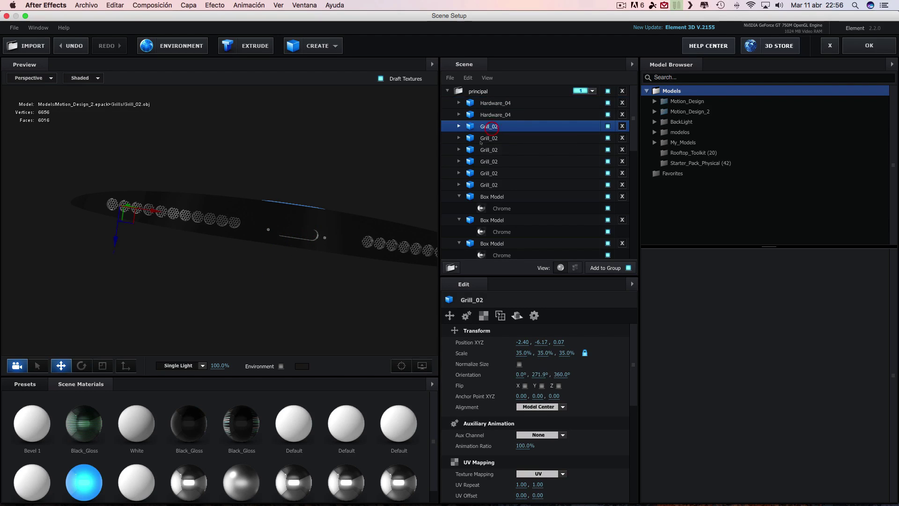
{"action": "left_click", "coordinate": [502, 115]}
{"action": "left_click", "coordinate": [502, 103]}
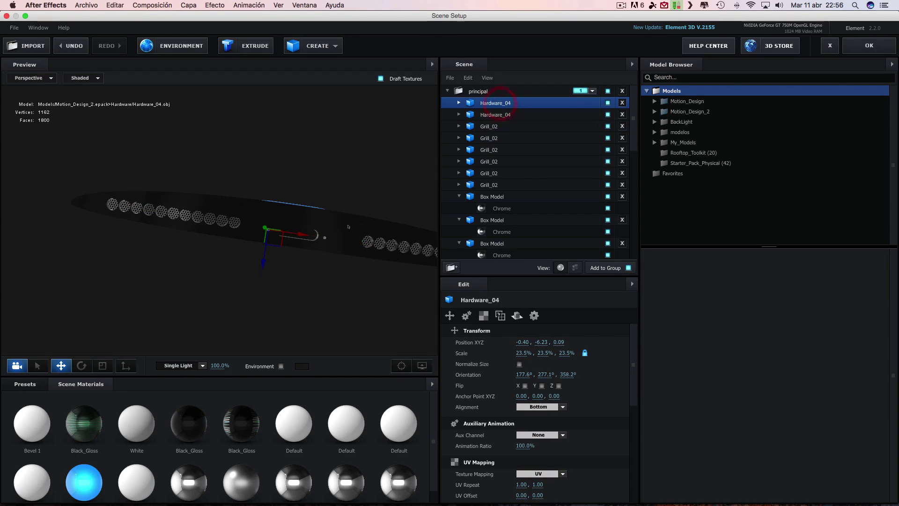
{"action": "scroll", "coordinate": [324, 237], "scroll_direction": "up", "scroll_amount": 3}
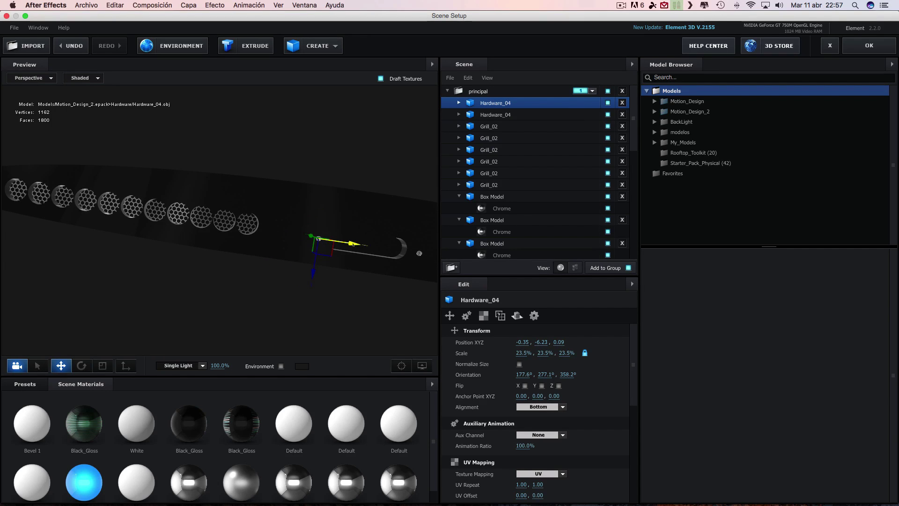
{"action": "left_click_drag", "start_coordinate": [318, 238], "coordinate": [403, 317]}
Check the Grill_02 and Hardware_04 placement from above, then apply the scene with OK.
{"action": "left_click", "coordinate": [500, 127]}
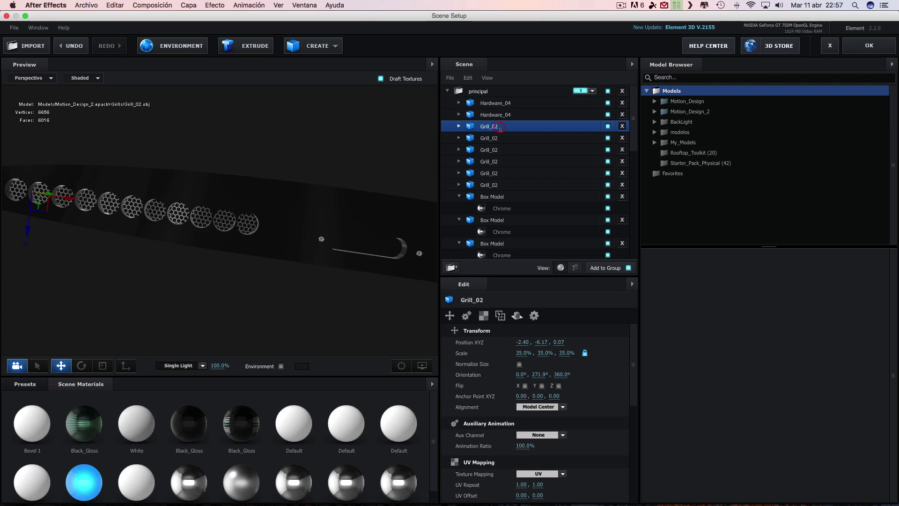
{"action": "left_click_drag", "start_coordinate": [357, 286], "coordinate": [399, 240]}
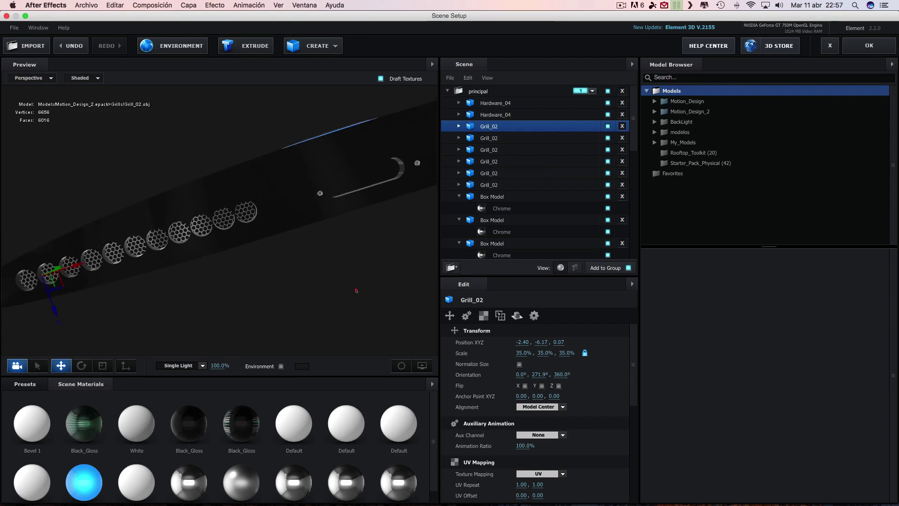
{"action": "left_click", "coordinate": [495, 104]}
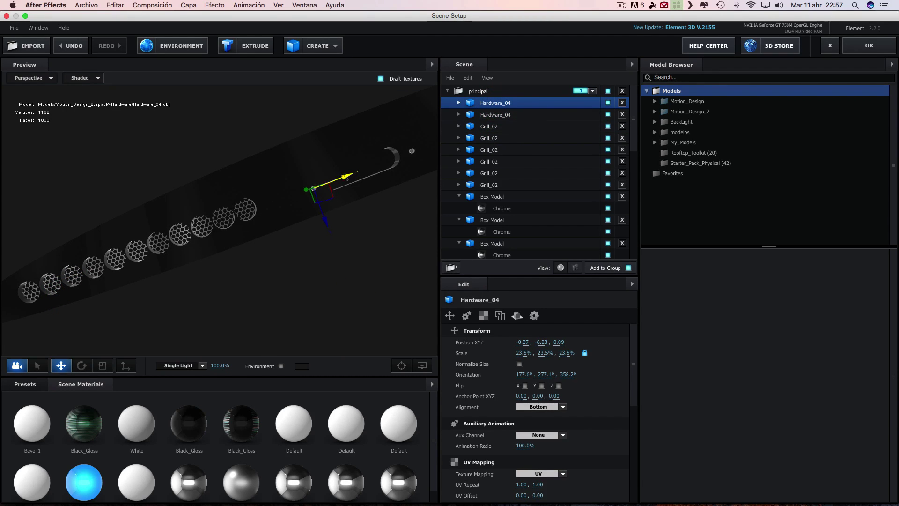
{"action": "left_click", "coordinate": [489, 126]}
{"action": "mouse_move", "coordinate": [384, 248]}
{"action": "left_mouse_down"}
{"action": "mouse_move", "coordinate": [354, 291]}
{"action": "mouse_move", "coordinate": [333, 154]}
{"action": "mouse_move", "coordinate": [362, 138]}
{"action": "mouse_move", "coordinate": [292, 237]}
{"action": "left_mouse_up"}
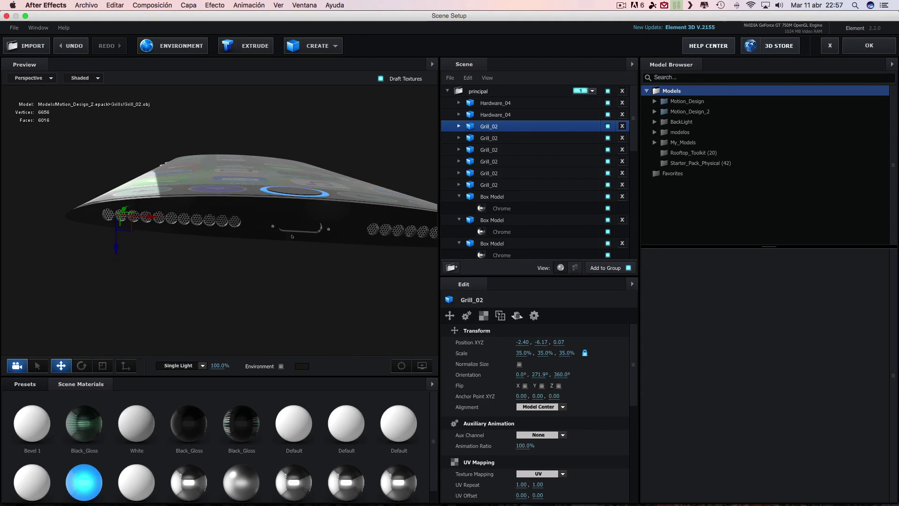
{"action": "left_click", "coordinate": [869, 45]}
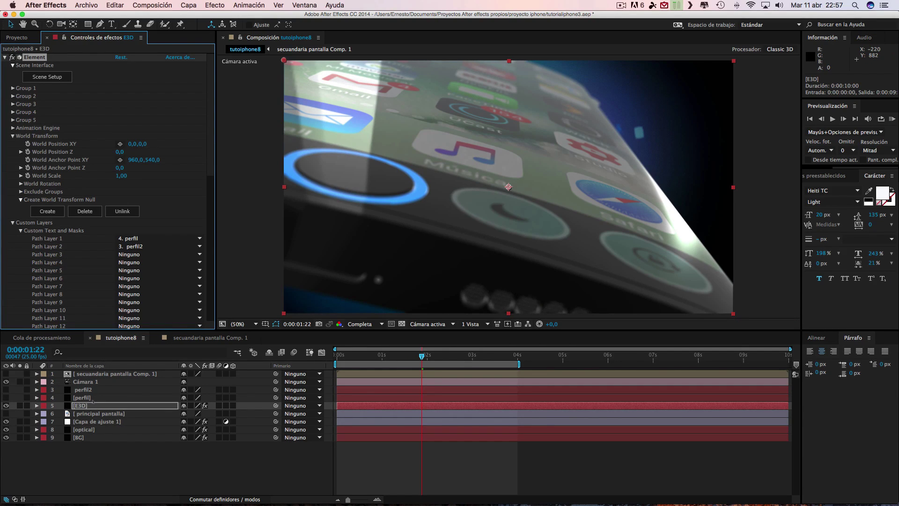
Set the composition viewer magnification to fit the whole frame.
{"action": "key", "text": "comma"}
{"action": "key", "text": "comma"}
{"action": "key", "text": "comma"}
{"action": "key", "text": "period"}
{"action": "key", "text": "period"}
{"action": "key", "text": "period"}
{"action": "key", "text": "period"}
{"action": "key", "text": "period"}
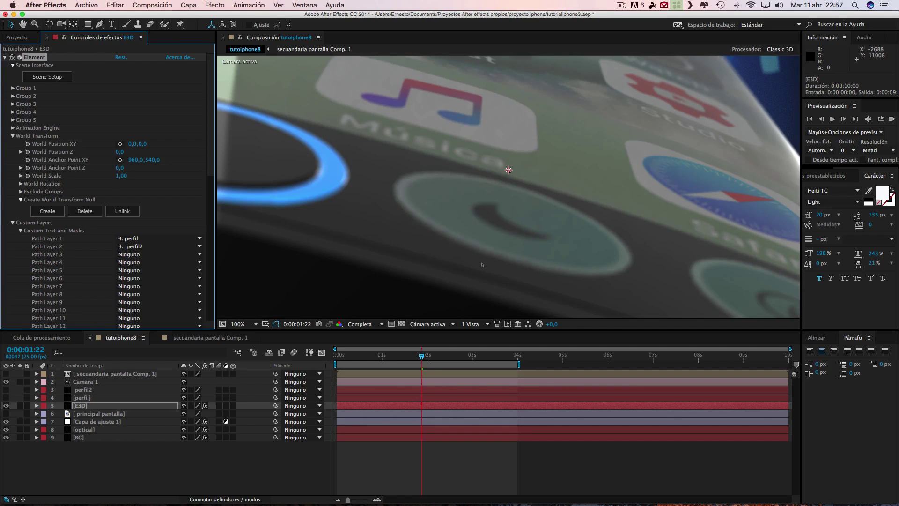
{"action": "left_click", "coordinate": [238, 324]}
{"action": "left_click", "coordinate": [244, 333]}
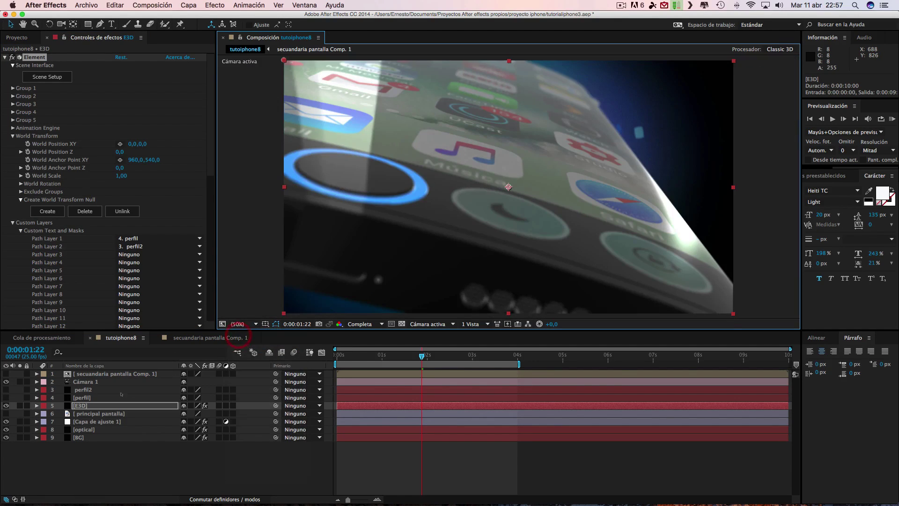
Set Cámara 1's Profundidad de campo to Desactivado and collapse the layer.
{"action": "left_click", "coordinate": [6, 382]}
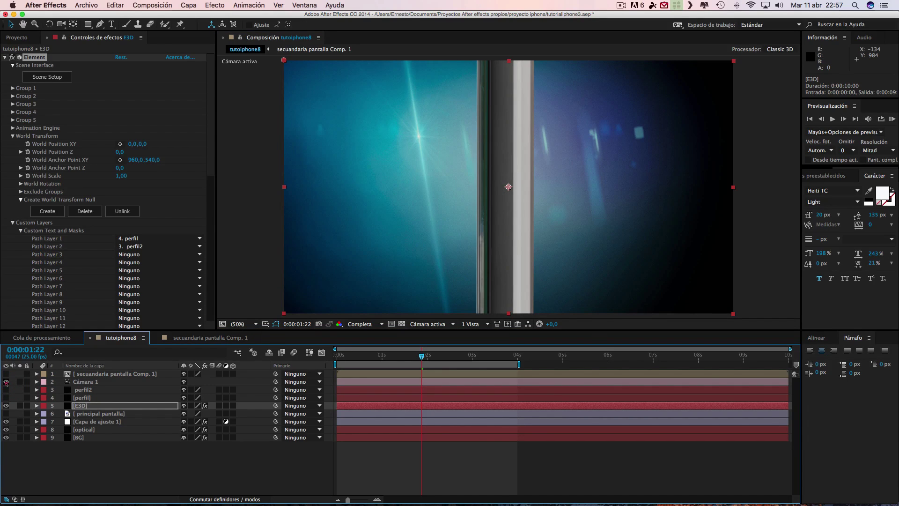
{"action": "left_click", "coordinate": [5, 382]}
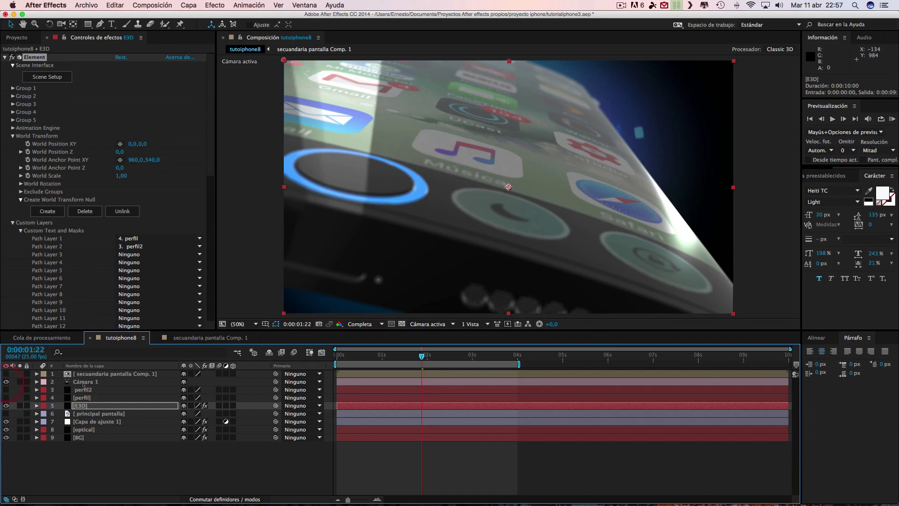
{"action": "left_click", "coordinate": [36, 381]}
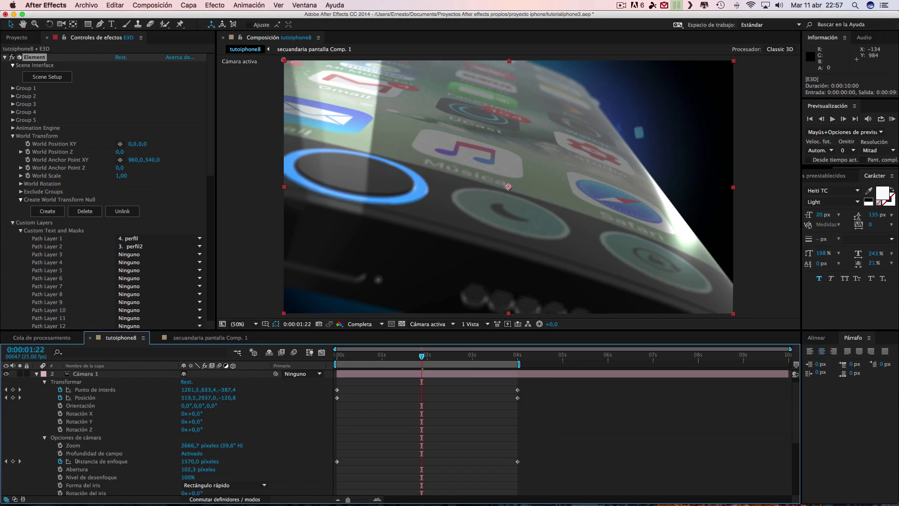
{"action": "left_click", "coordinate": [192, 454]}
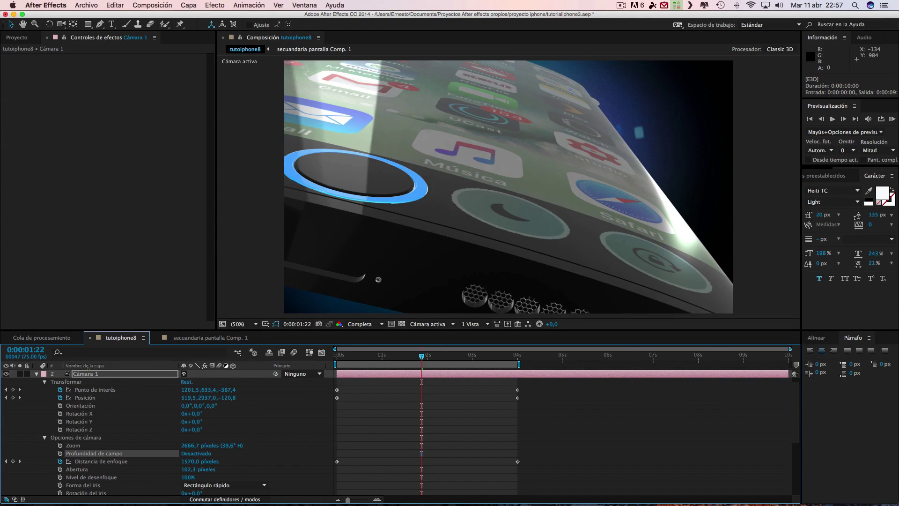
{"action": "left_click", "coordinate": [37, 374]}
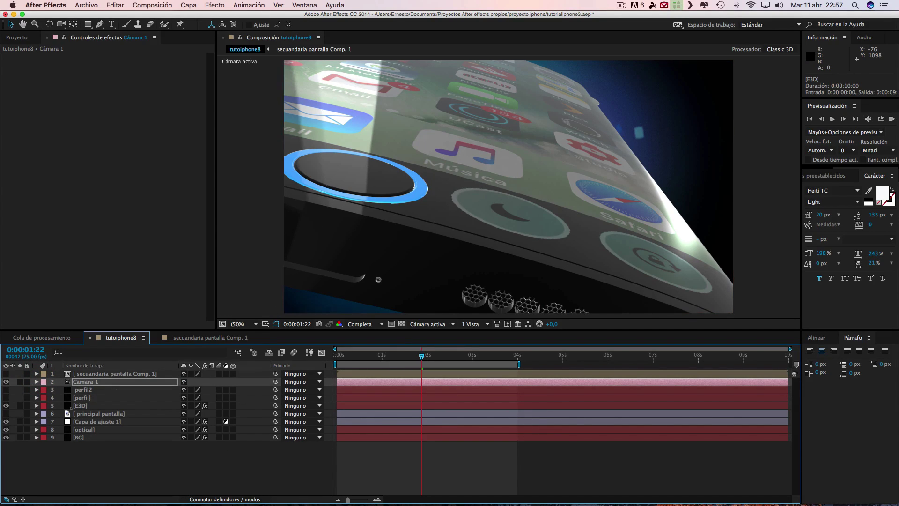
Inspect the perfil and perfil2 layers' masks and shift the E3D layer slightly left.
{"action": "left_click", "coordinate": [82, 398]}
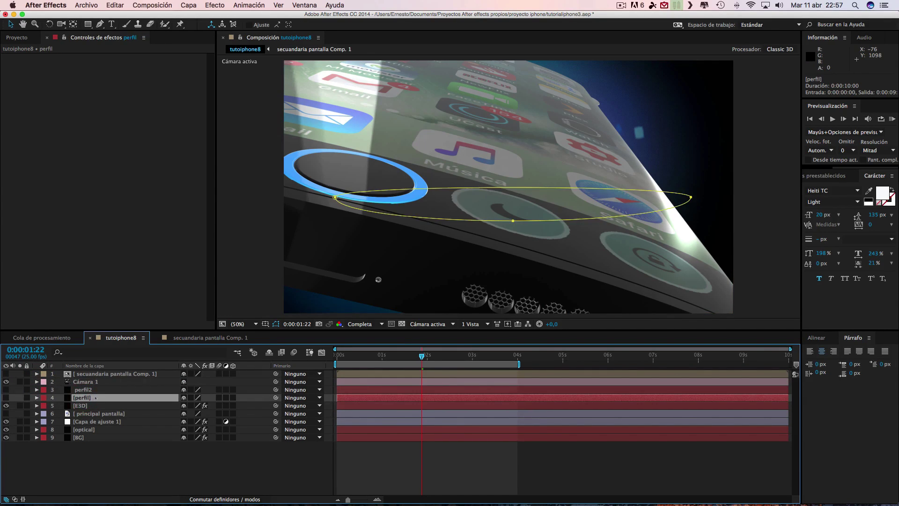
{"action": "left_click", "coordinate": [85, 390]}
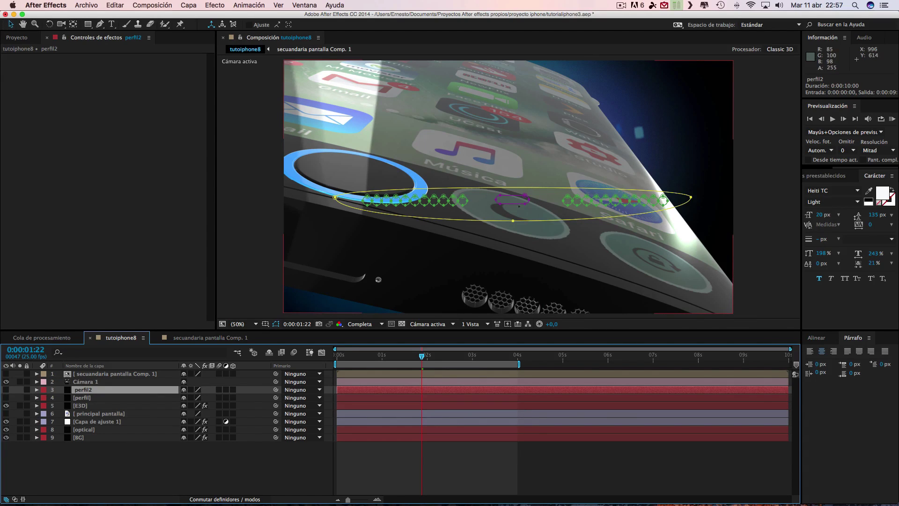
{"action": "left_click_drag", "start_coordinate": [541, 209], "coordinate": [522, 209]}
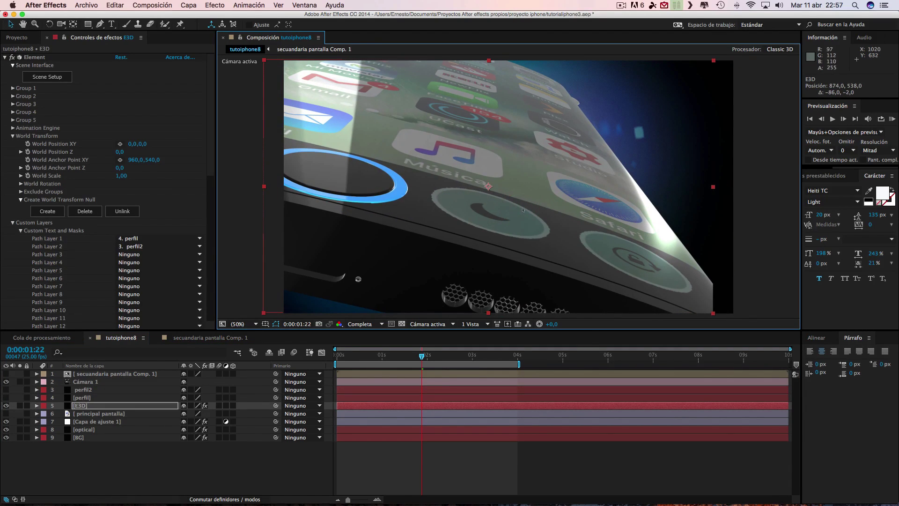
Select all vertices of perfil2's purple mask, Máscara 24, and copy it.
{"action": "left_click", "coordinate": [126, 389]}
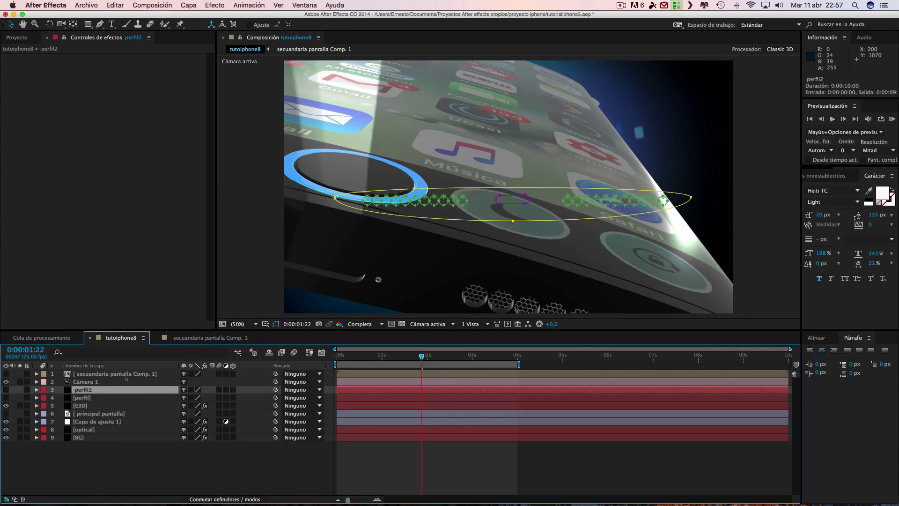
{"action": "left_click", "coordinate": [521, 205]}
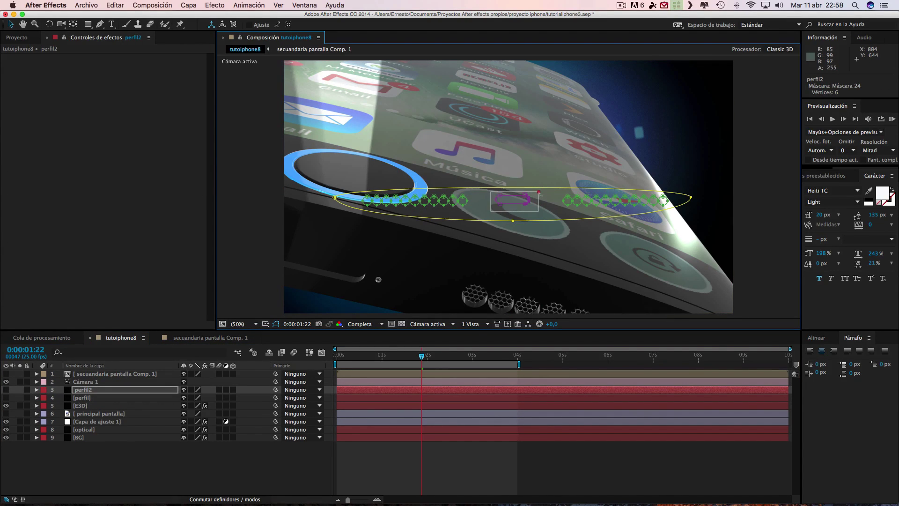
{"action": "left_click_drag", "start_coordinate": [494, 213], "coordinate": [539, 192]}
{"action": "left_click", "coordinate": [115, 5]}
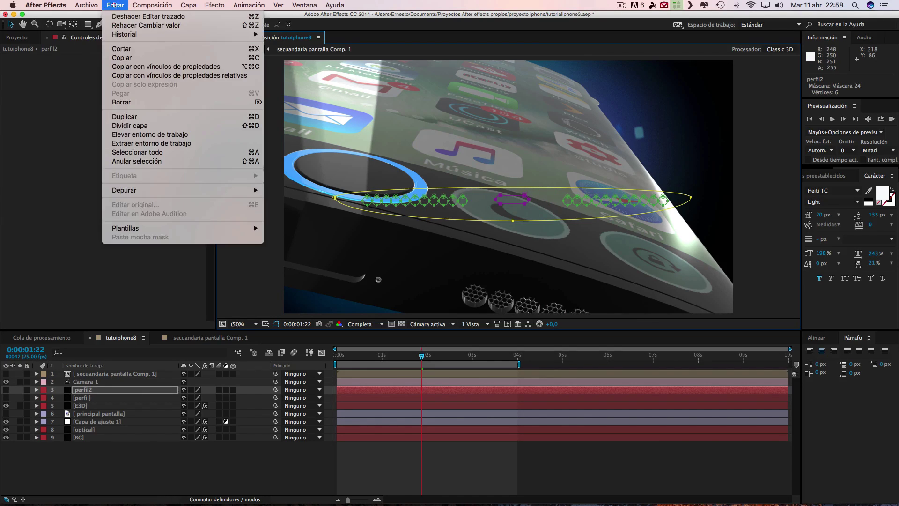
{"action": "left_click", "coordinate": [123, 58]}
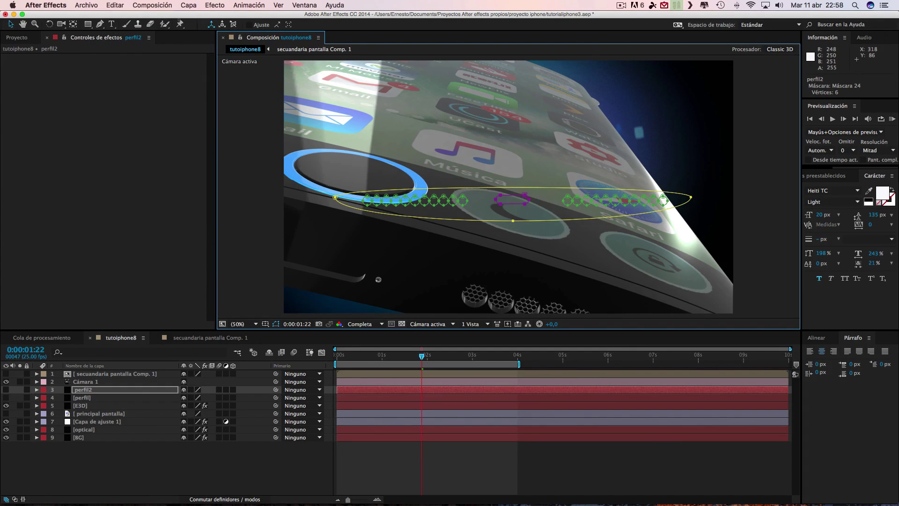
{"action": "left_click", "coordinate": [189, 5]}
{"action": "mouse_move", "coordinate": [204, 17]}
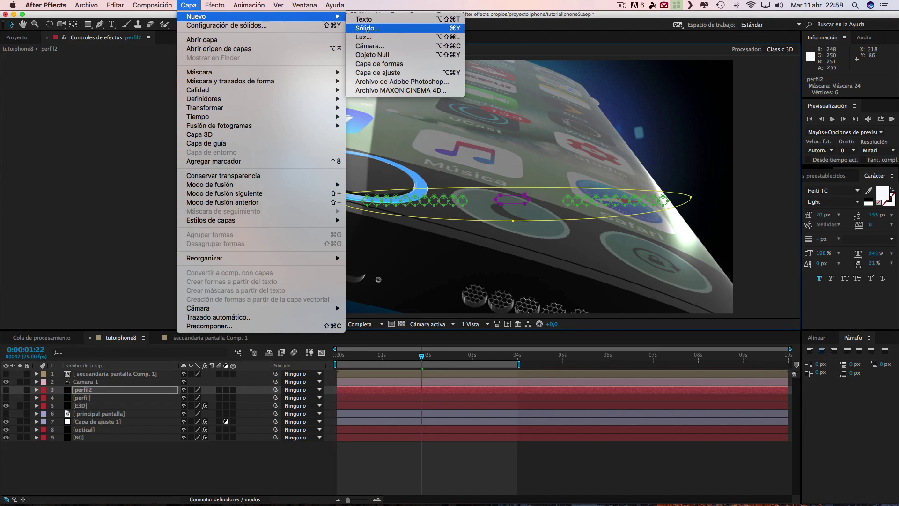
Create a new solid named perfil3 and paste the copied mask onto it.
{"action": "left_click", "coordinate": [367, 29]}
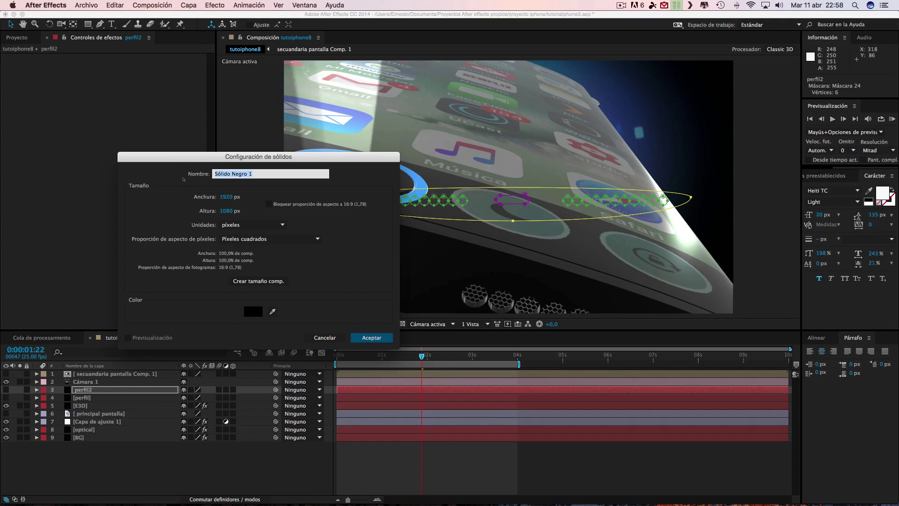
{"action": "type", "text": "lig"}
{"action": "type", "text": "t"}
{"action": "key", "text": "BackSpace"}
{"action": "key", "text": "BackSpace"}
{"action": "key", "text": "BackSpace"}
{"action": "key", "text": "BackSpace"}
{"action": "key", "text": "BackSpace"}
{"action": "type", "text": "perfil"}
{"action": "type", "text": "3"}
{"action": "key", "text": "Return"}
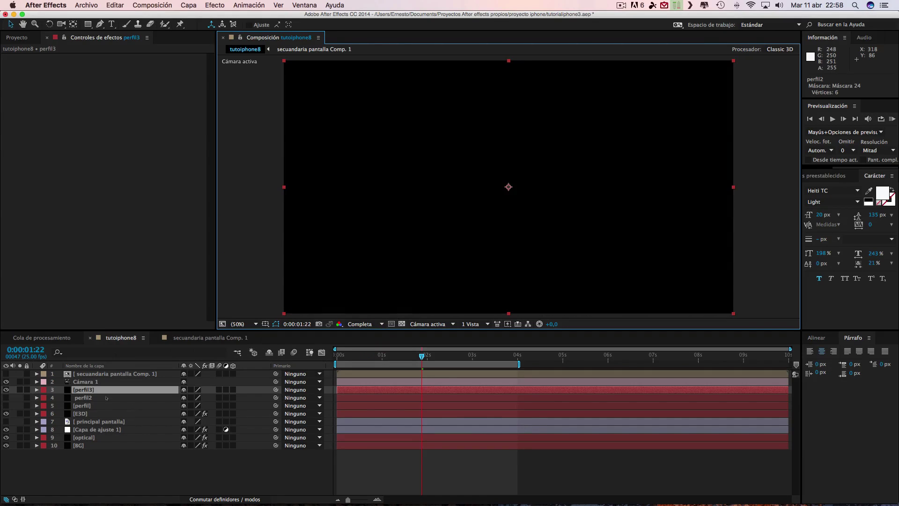
{"action": "left_click", "coordinate": [115, 6]}
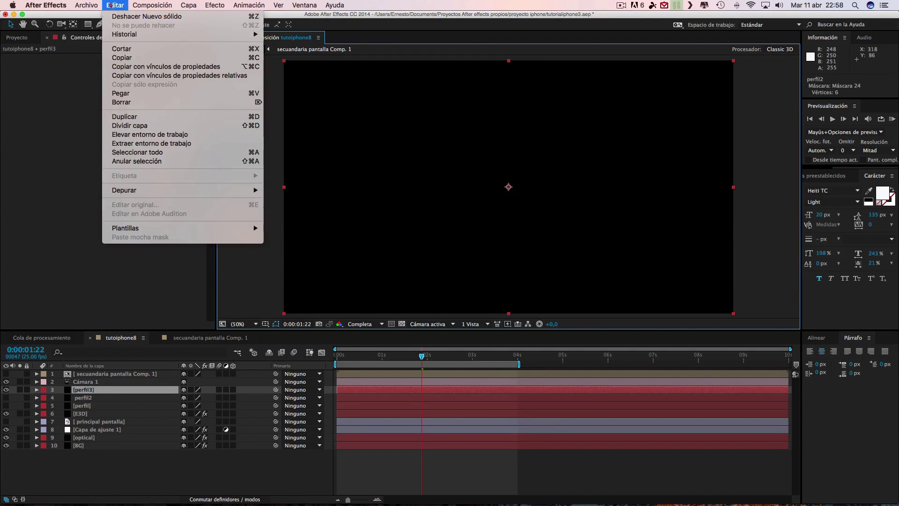
{"action": "left_click", "coordinate": [126, 92]}
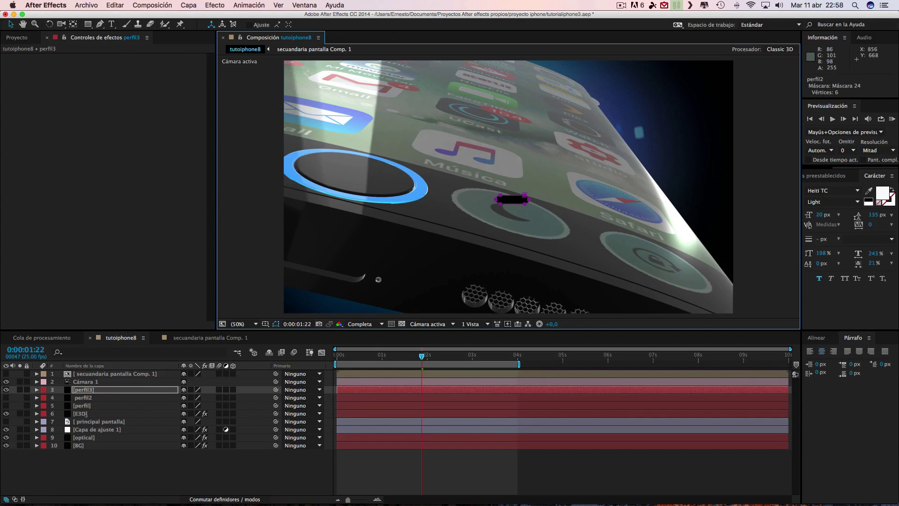
Set the E3D layer's Path Layer 3 to '3. perfil3' and open Scene Setup.
{"action": "left_click", "coordinate": [86, 414]}
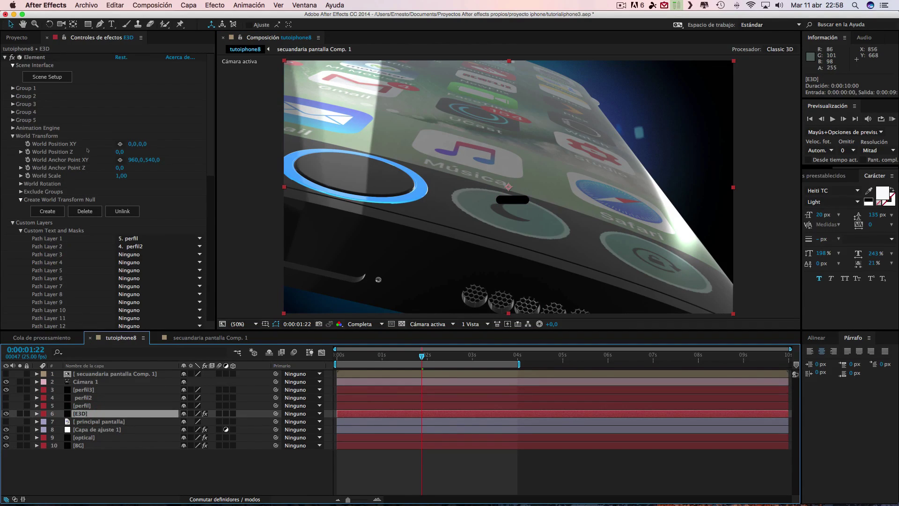
{"action": "left_click", "coordinate": [160, 255]}
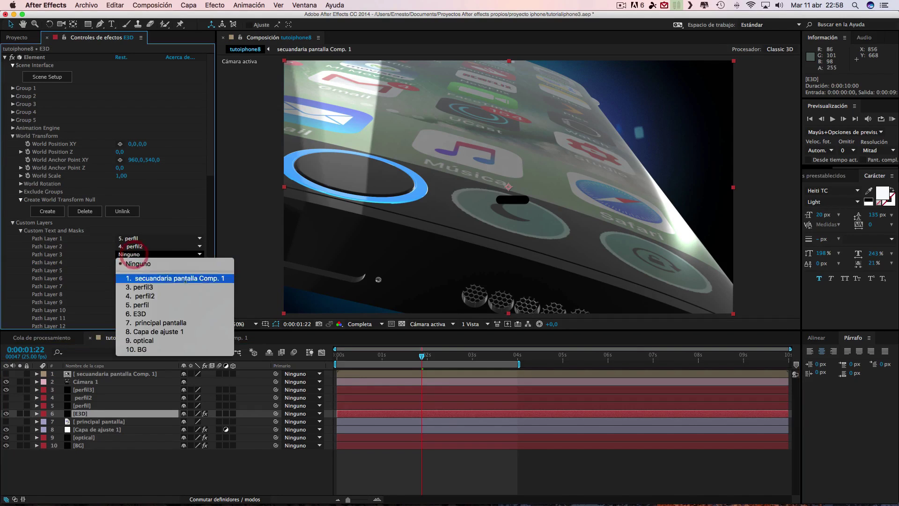
{"action": "left_click", "coordinate": [146, 287]}
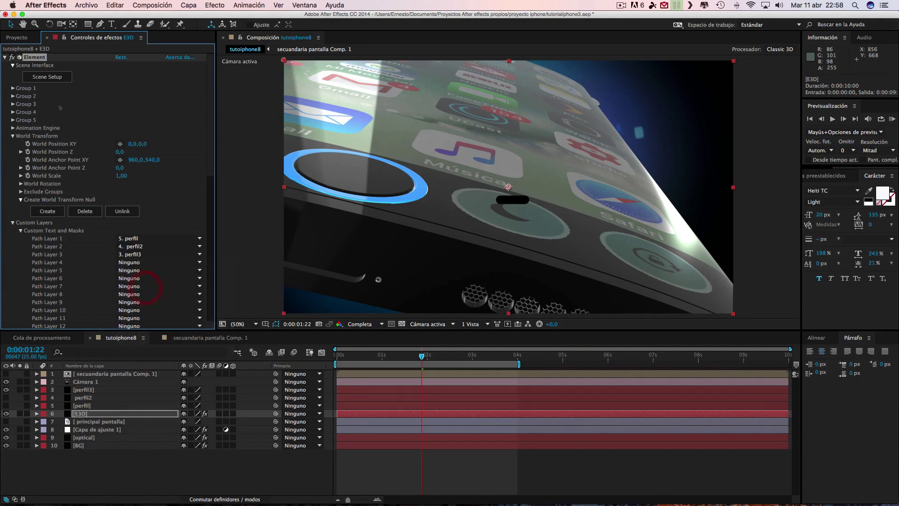
{"action": "left_click", "coordinate": [49, 79]}
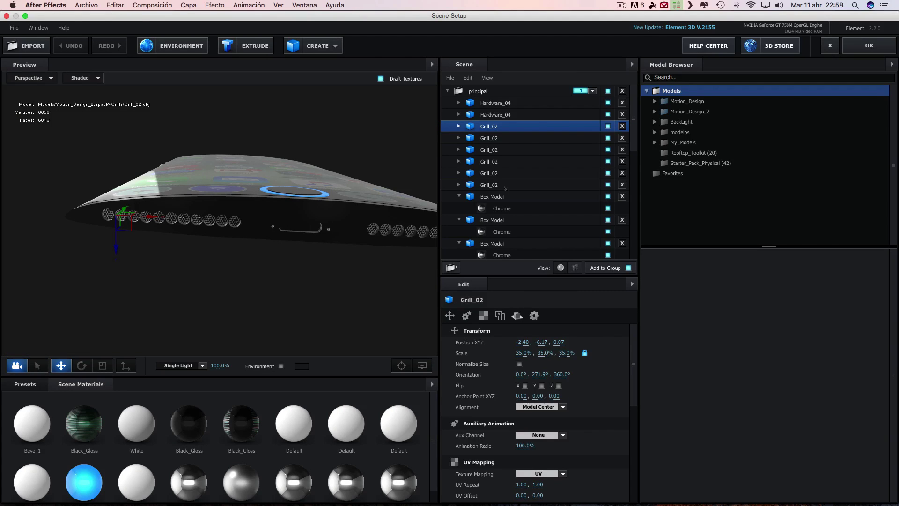
Duplicate the Hardware_04 piece and create an extrusion model from Custom Path 3.
{"action": "key", "text": "ctrl+v"}
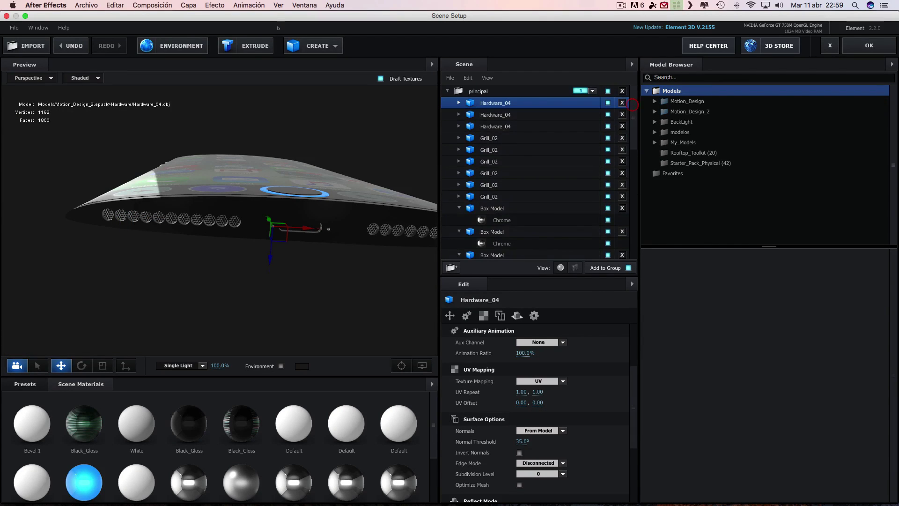
{"action": "left_click", "coordinate": [246, 47]}
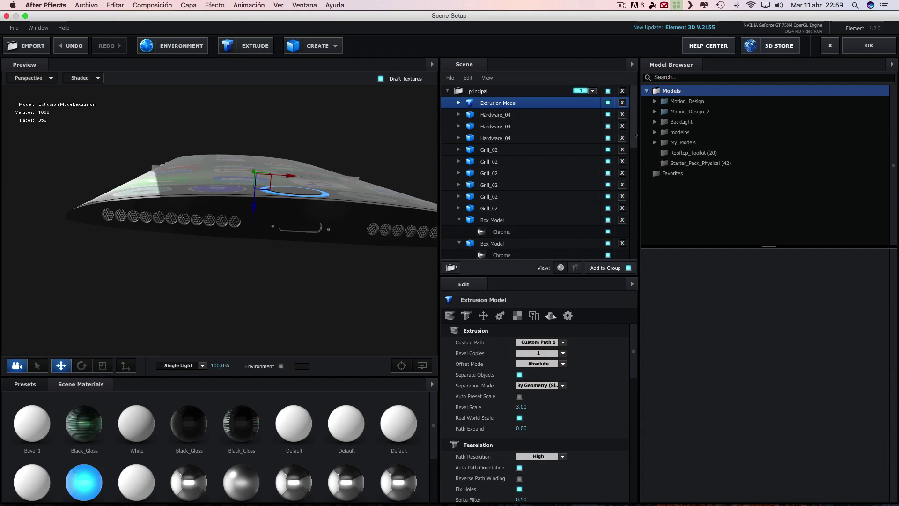
{"action": "left_click", "coordinate": [563, 343]}
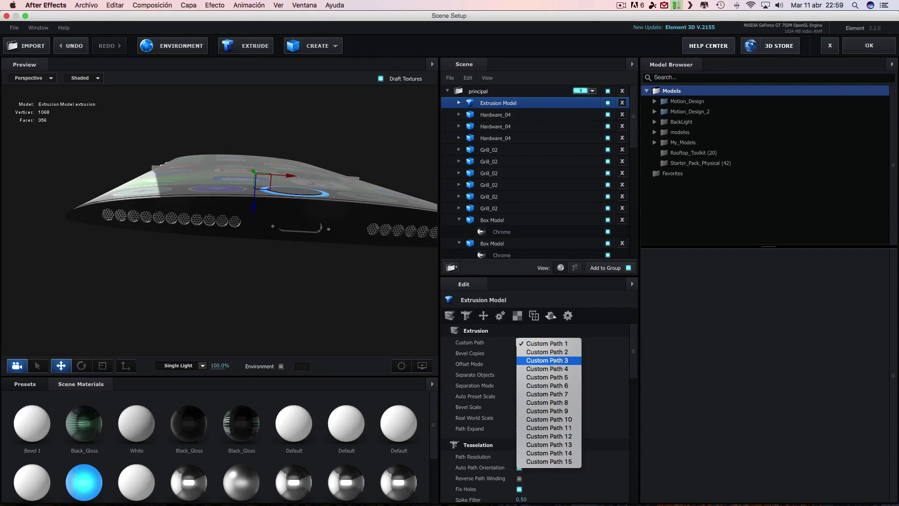
{"action": "left_click", "coordinate": [550, 360]}
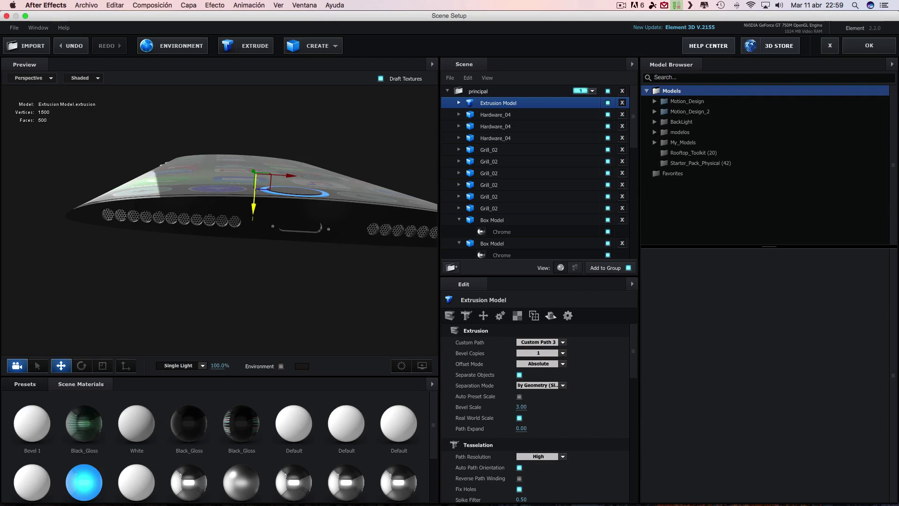
Move the extruded pill below the phone body and rotate it to match the phone edge.
{"action": "left_click_drag", "start_coordinate": [253, 171], "coordinate": [319, 238]}
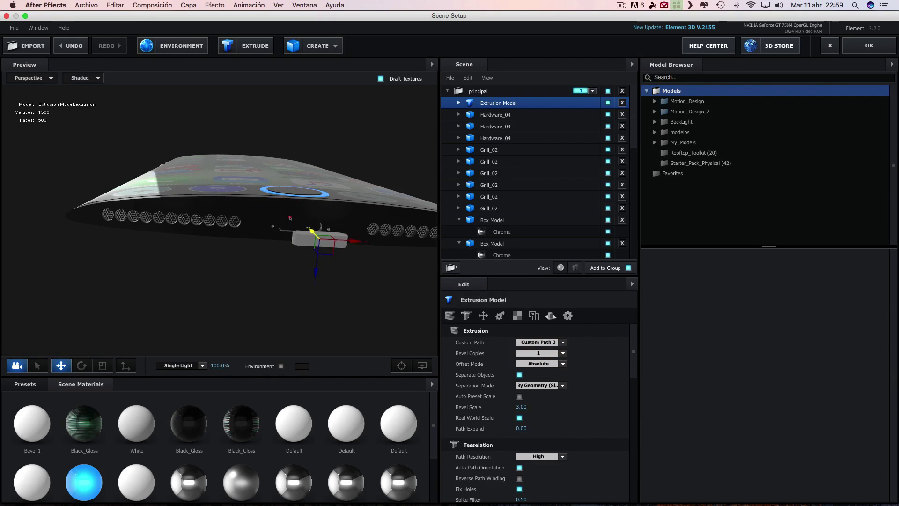
{"action": "left_click", "coordinate": [81, 366]}
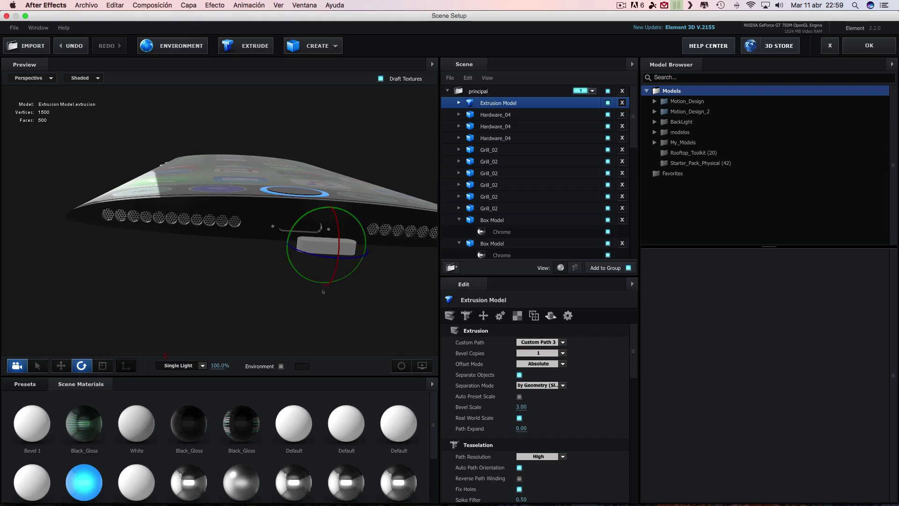
{"action": "mouse_move", "coordinate": [338, 236]}
{"action": "left_mouse_down"}
{"action": "mouse_move", "coordinate": [379, 315]}
{"action": "mouse_move", "coordinate": [354, 255]}
{"action": "mouse_move", "coordinate": [382, 251]}
{"action": "left_mouse_up"}
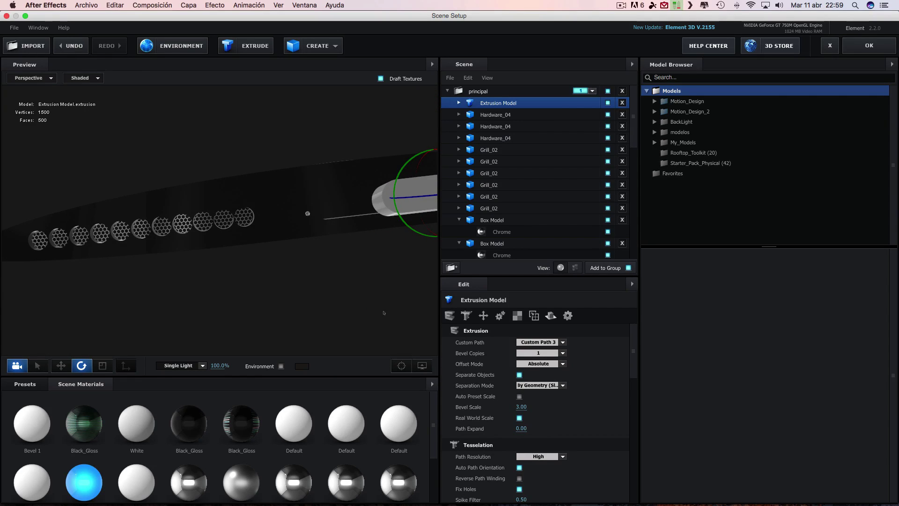
{"action": "left_click_drag", "start_coordinate": [375, 328], "coordinate": [341, 293]}
{"action": "left_click_drag", "start_coordinate": [276, 292], "coordinate": [325, 312]}
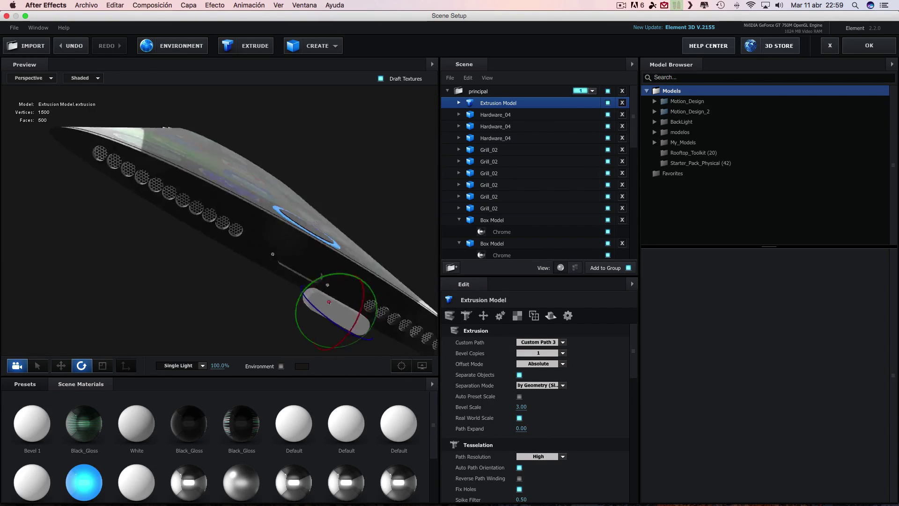
Move the pill piece up onto the phone's side edge and nudge it into place.
{"action": "key", "text": "w"}
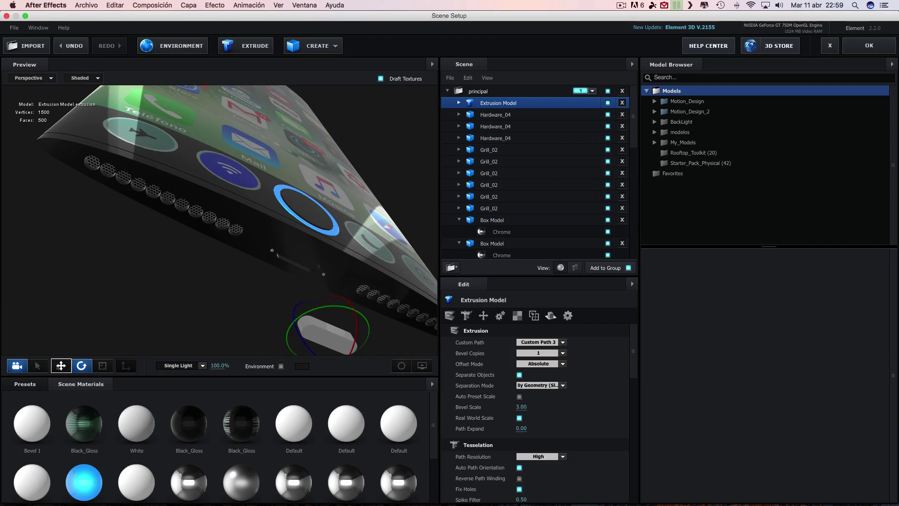
{"action": "left_click_drag", "start_coordinate": [328, 333], "coordinate": [304, 260]}
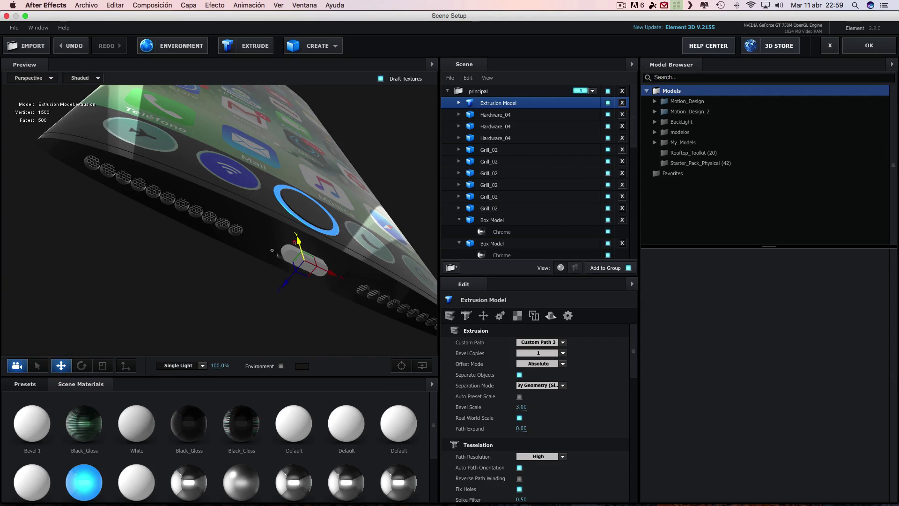
{"action": "mouse_move", "coordinate": [377, 341]}
{"action": "left_mouse_down"}
{"action": "mouse_move", "coordinate": [362, 317]}
{"action": "mouse_move", "coordinate": [406, 282]}
{"action": "left_mouse_up"}
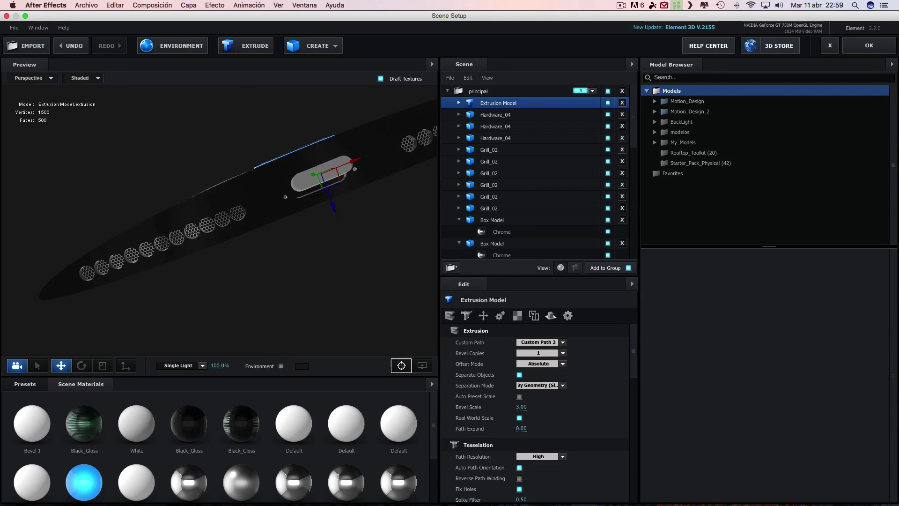
{"action": "left_click", "coordinate": [402, 365]}
{"action": "left_click_drag", "start_coordinate": [375, 315], "coordinate": [240, 289]}
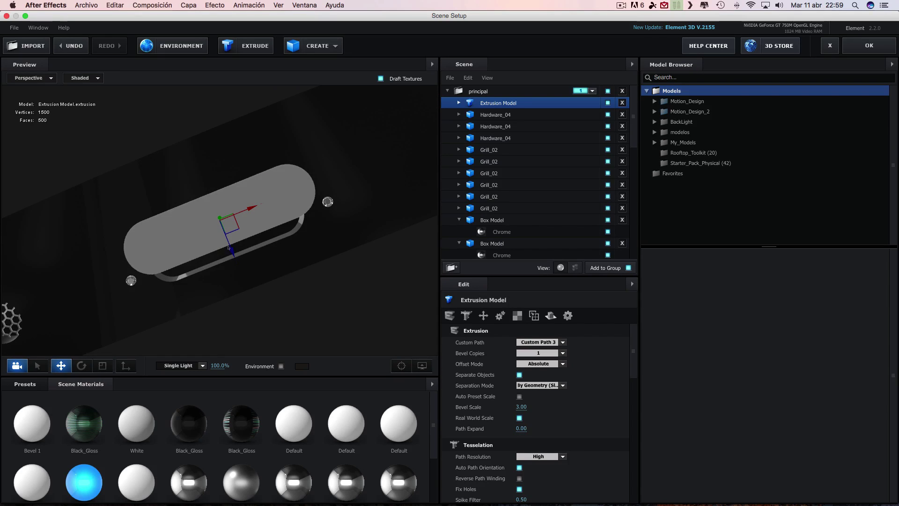
{"action": "left_click_drag", "start_coordinate": [228, 248], "coordinate": [234, 263]}
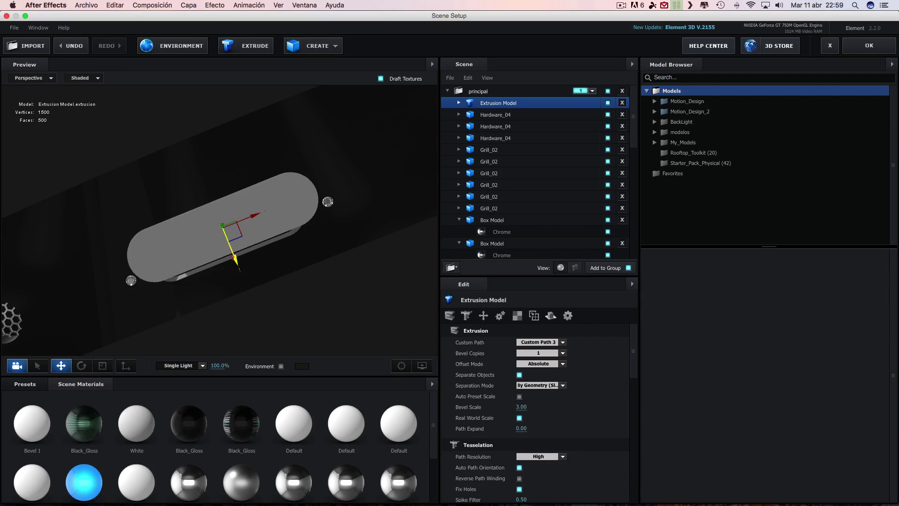
{"action": "left_click", "coordinate": [62, 366]}
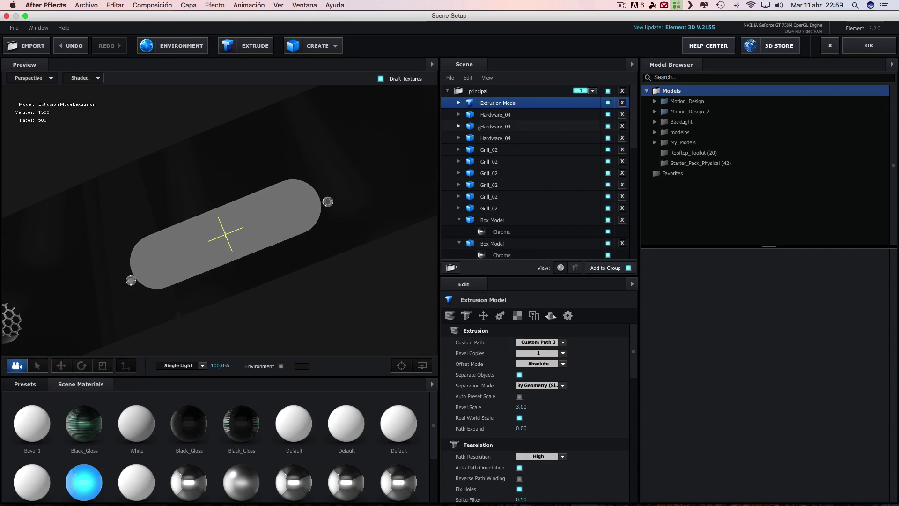
Rename the extrusion model to cromoconectorl.
{"action": "double_click", "coordinate": [497, 104]}
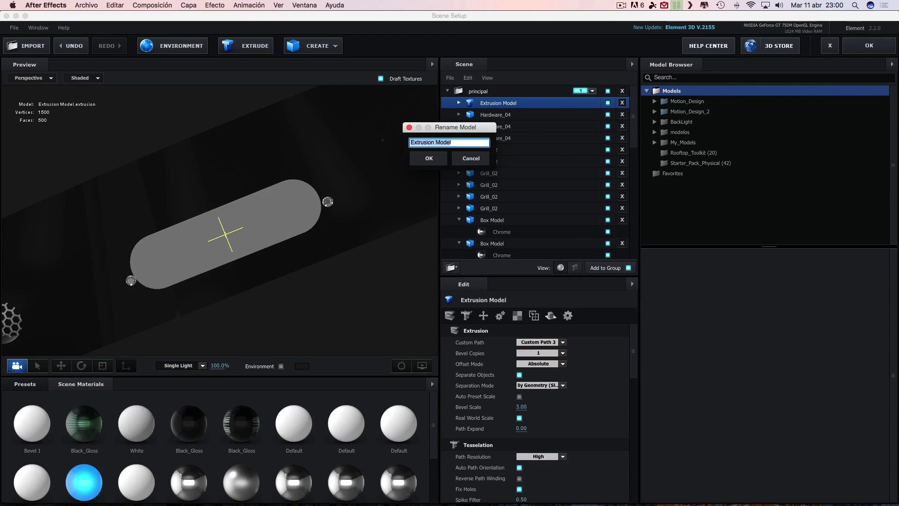
{"action": "type", "text": "cromol"}
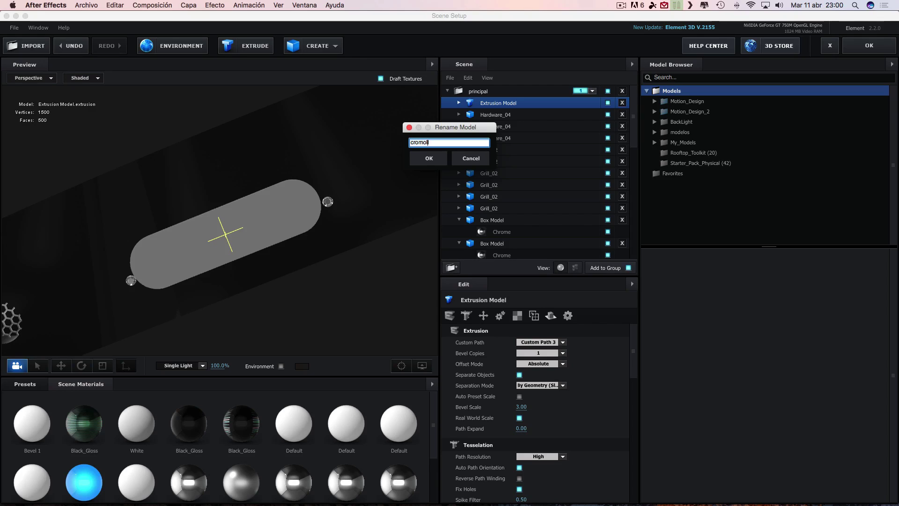
{"action": "type", "text": "ig"}
{"action": "key", "text": "BackSpace"}
{"action": "key", "text": "BackSpace"}
{"action": "type", "text": "ctor"}
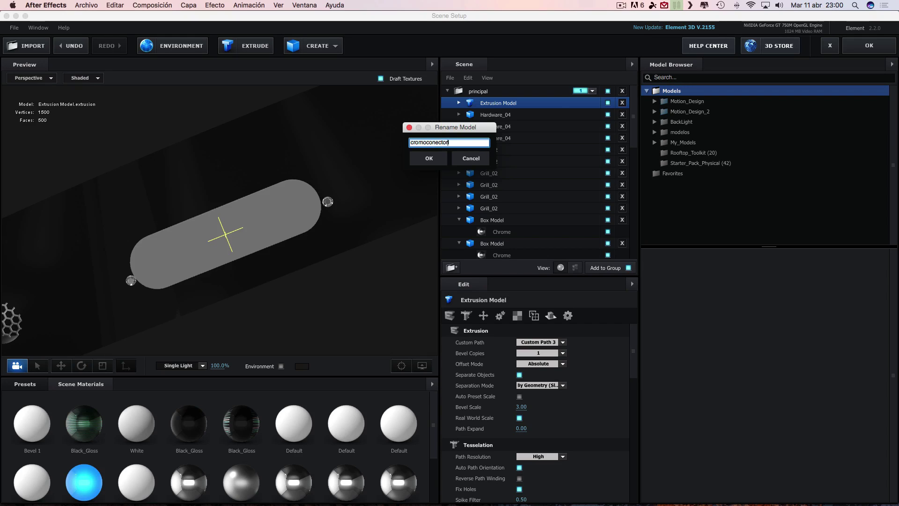
{"action": "type", "text": "l"}
{"action": "left_click", "coordinate": [430, 157]}
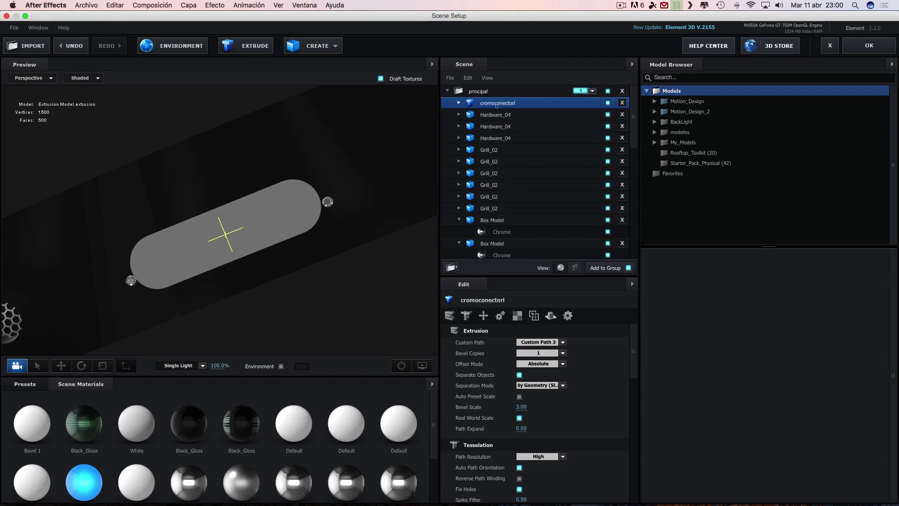
Set the model's Tessellation Path Resolution to Extreme.
{"action": "left_click", "coordinate": [466, 316]}
{"action": "left_click", "coordinate": [562, 342]}
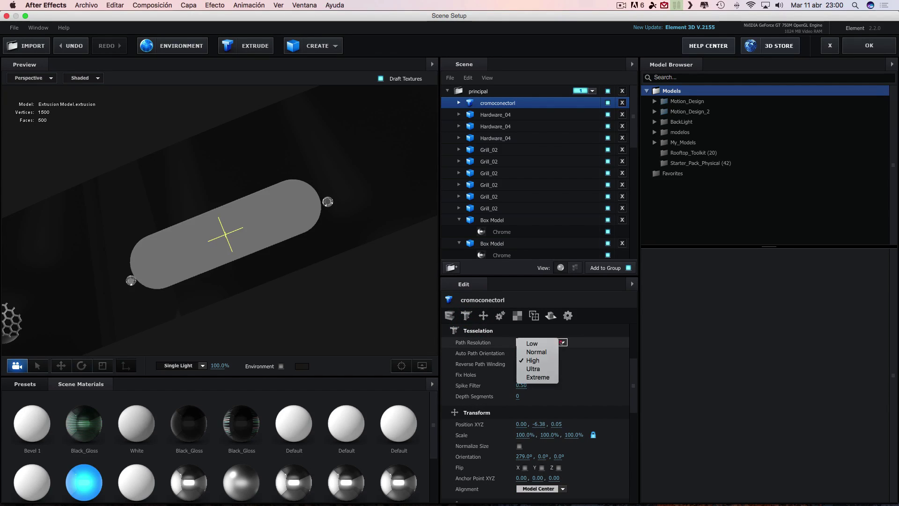
{"action": "left_click", "coordinate": [538, 377]}
Enable Bevel Outline on the Bevel 1 material so the pill becomes a ring.
{"action": "left_click", "coordinate": [459, 103]}
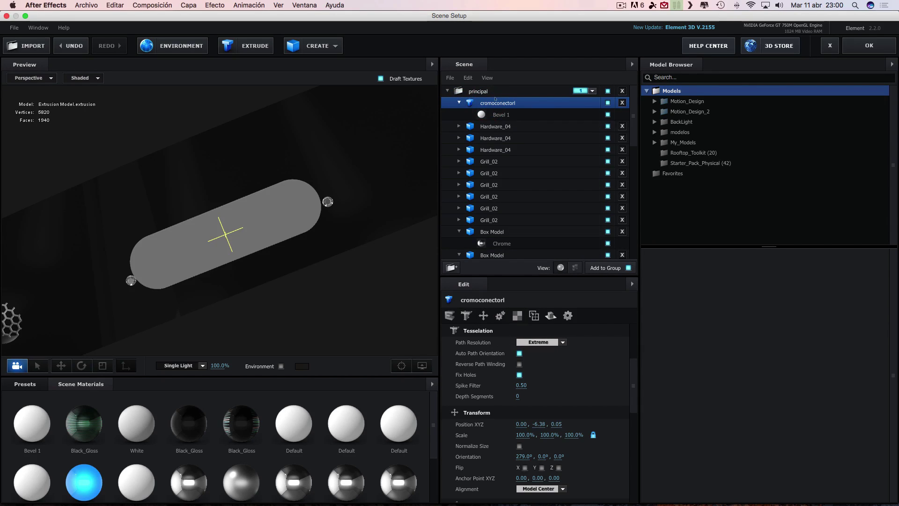
{"action": "left_click", "coordinate": [499, 115]}
{"action": "left_click", "coordinate": [472, 316]}
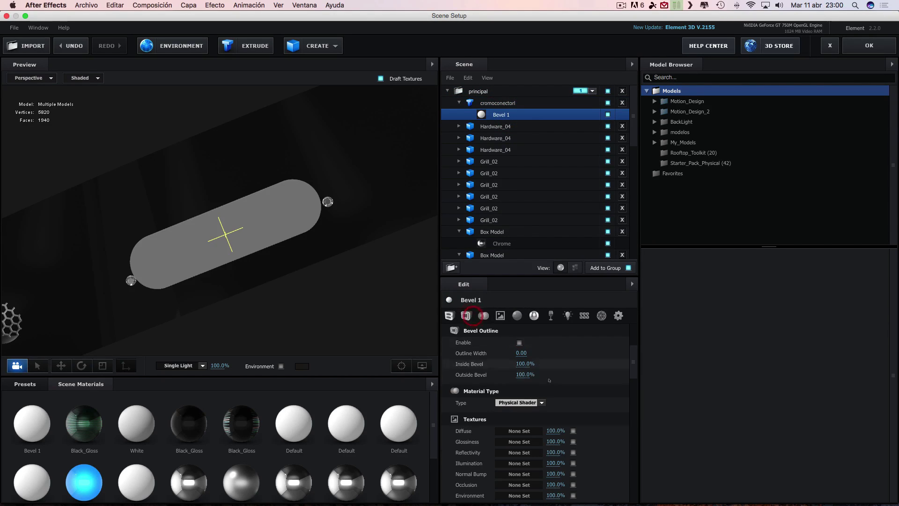
{"action": "left_click", "coordinate": [519, 342]}
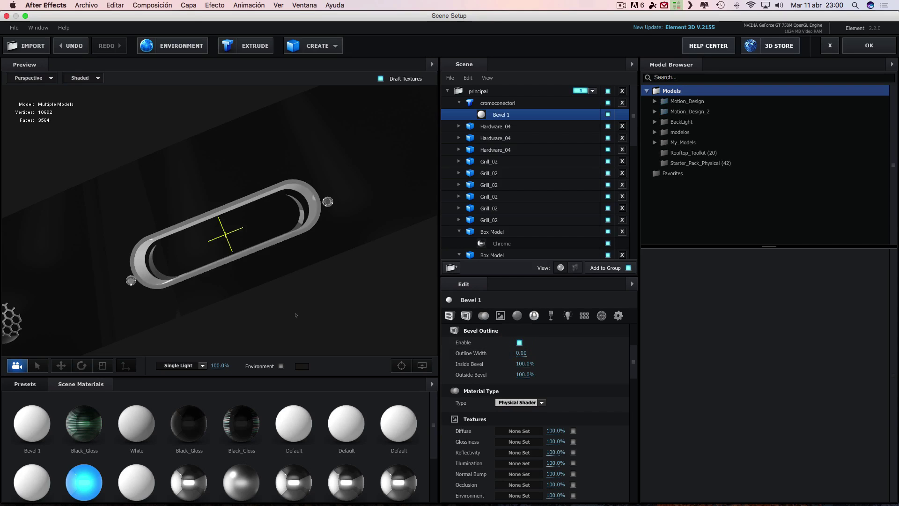
{"action": "left_click_drag", "start_coordinate": [296, 315], "coordinate": [295, 323]}
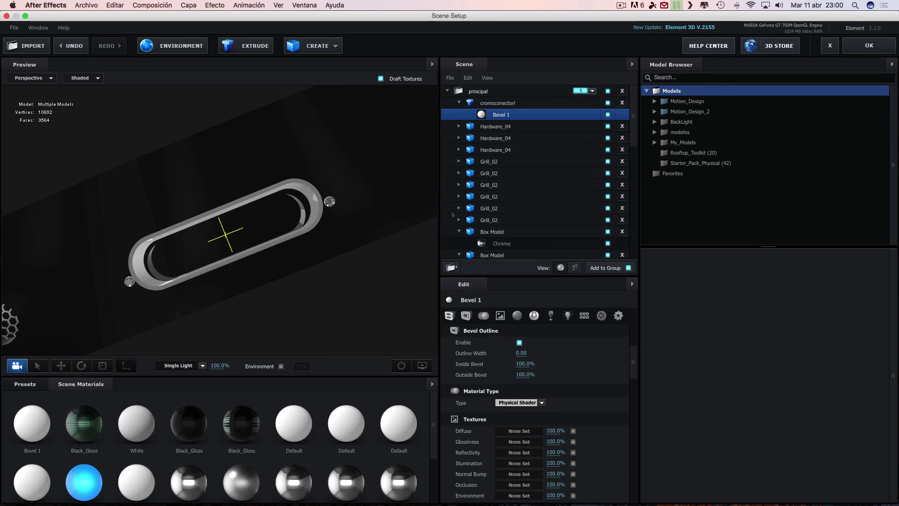
{"action": "key", "text": "Up"}
Shrink the connector ring slightly and nudge it in depth and up along Y.
{"action": "left_click", "coordinate": [484, 315]}
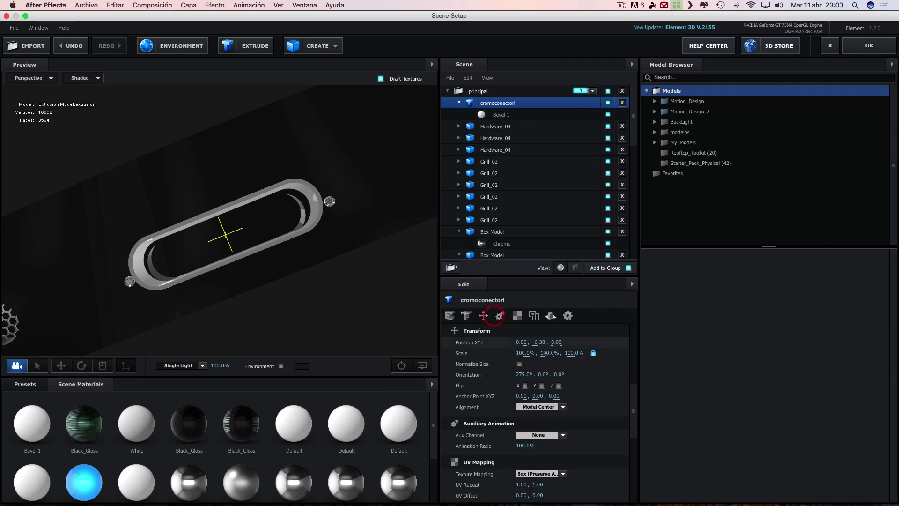
{"action": "left_click_drag", "start_coordinate": [523, 353], "coordinate": [511, 357]}
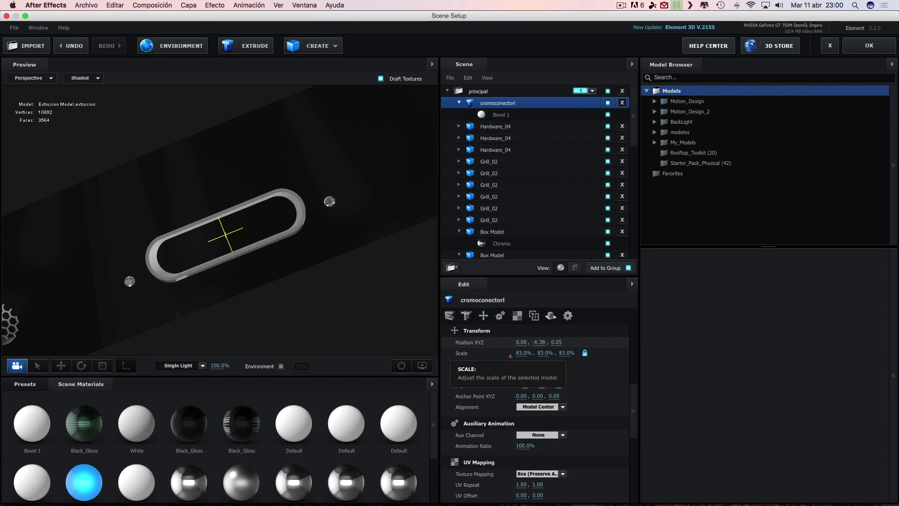
{"action": "left_click", "coordinate": [60, 366]}
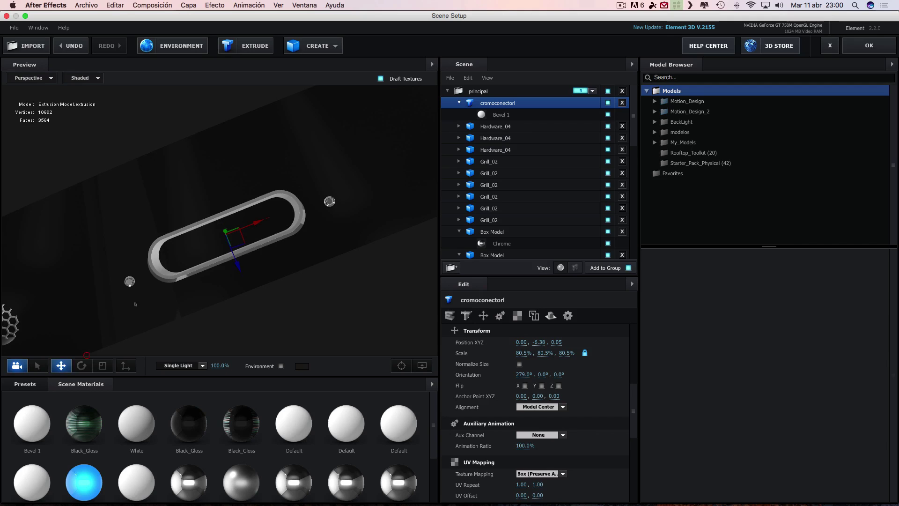
{"action": "left_click_drag", "start_coordinate": [235, 261], "coordinate": [296, 301]}
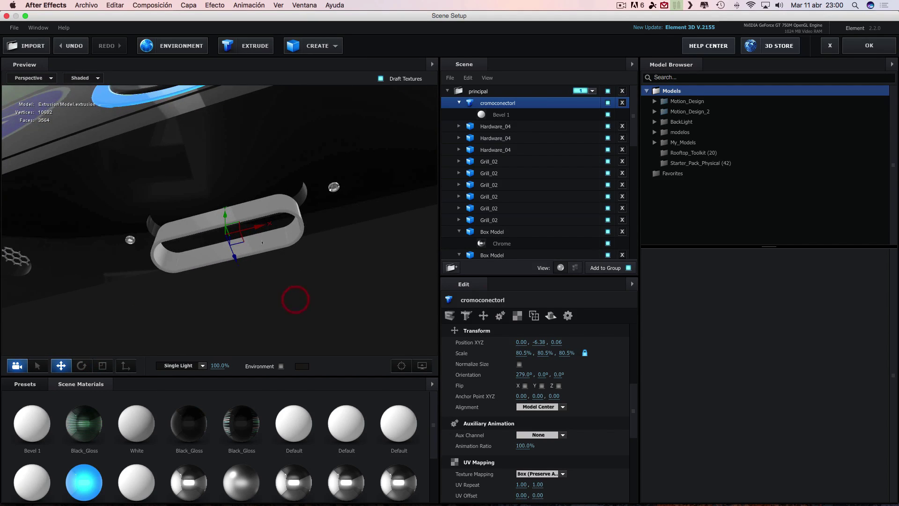
{"action": "left_click_drag", "start_coordinate": [225, 215], "coordinate": [225, 191]}
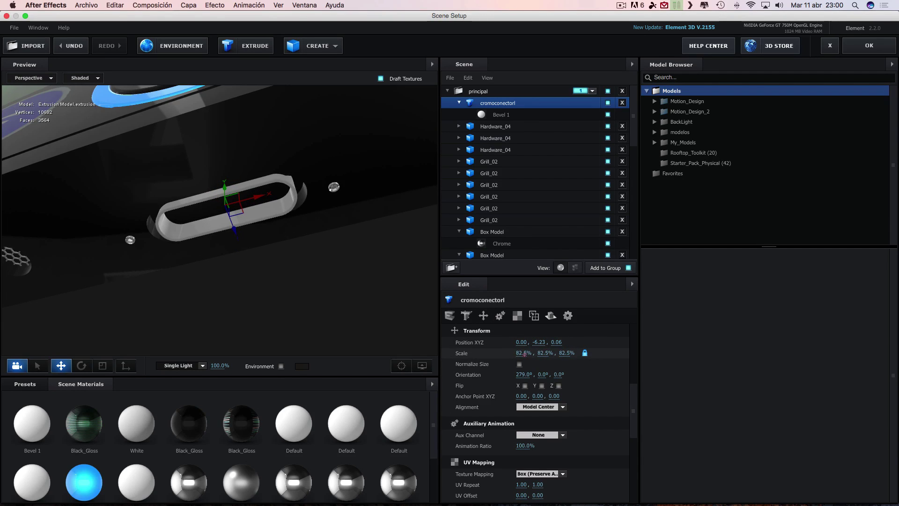
Scale the ring to about 94.5%, fine-tune its position, and apply Metal_Chrome.
{"action": "mouse_move", "coordinate": [523, 354]}
{"action": "left_mouse_down"}
{"action": "mouse_move", "coordinate": [348, 297]}
{"action": "mouse_move", "coordinate": [351, 282]}
{"action": "left_mouse_up"}
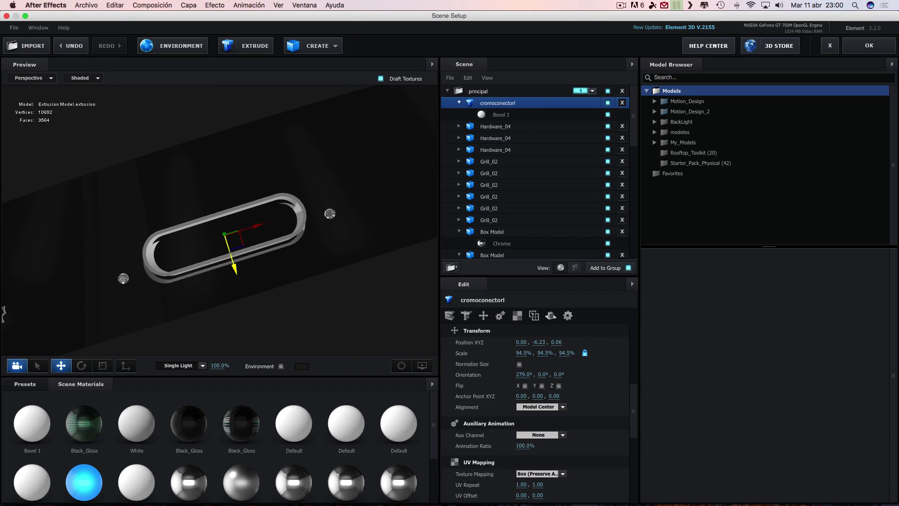
{"action": "left_click_drag", "start_coordinate": [233, 260], "coordinate": [237, 272]}
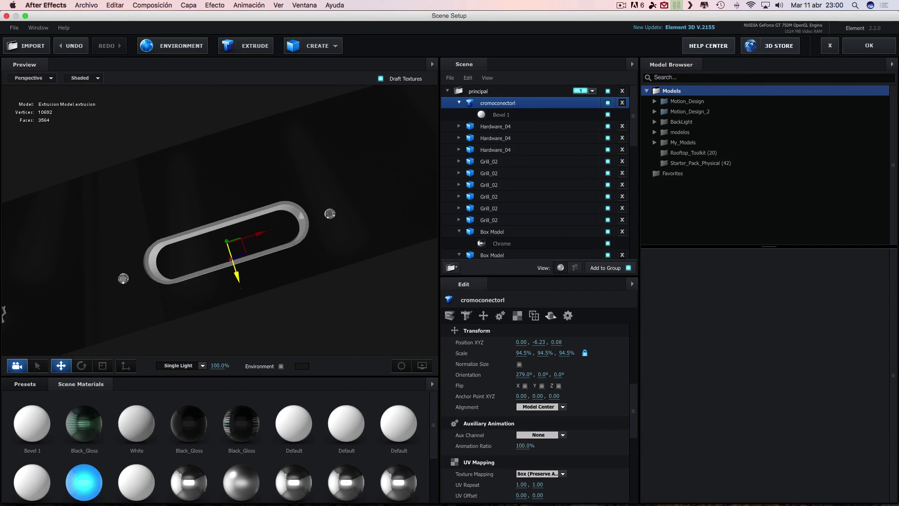
{"action": "left_click_drag", "start_coordinate": [255, 233], "coordinate": [253, 234]}
{"action": "mouse_move", "coordinate": [353, 470]}
{"action": "left_mouse_down"}
{"action": "mouse_move", "coordinate": [299, 222]}
{"action": "mouse_move", "coordinate": [334, 300]}
{"action": "mouse_move", "coordinate": [283, 238]}
{"action": "mouse_move", "coordinate": [257, 231]}
{"action": "left_mouse_up"}
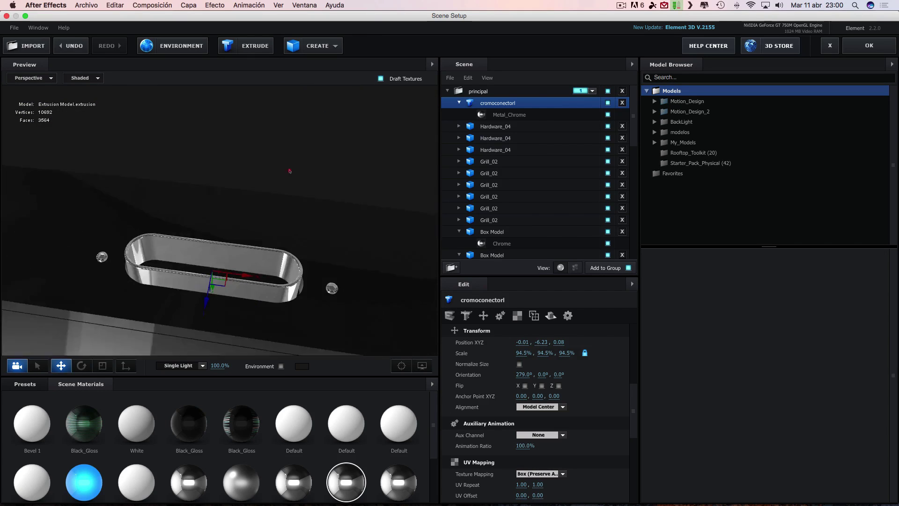
Scale the chrome ring to 99% and nudge it to position -0.01, -6.17, 0.09 in the slot.
{"action": "left_click_drag", "start_coordinate": [212, 294], "coordinate": [221, 312]}
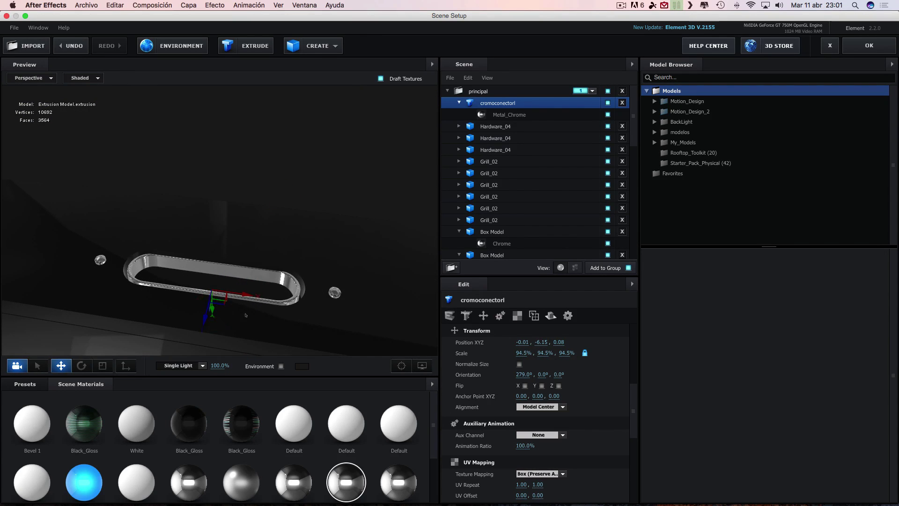
{"action": "left_click_drag", "start_coordinate": [526, 354], "coordinate": [528, 353]}
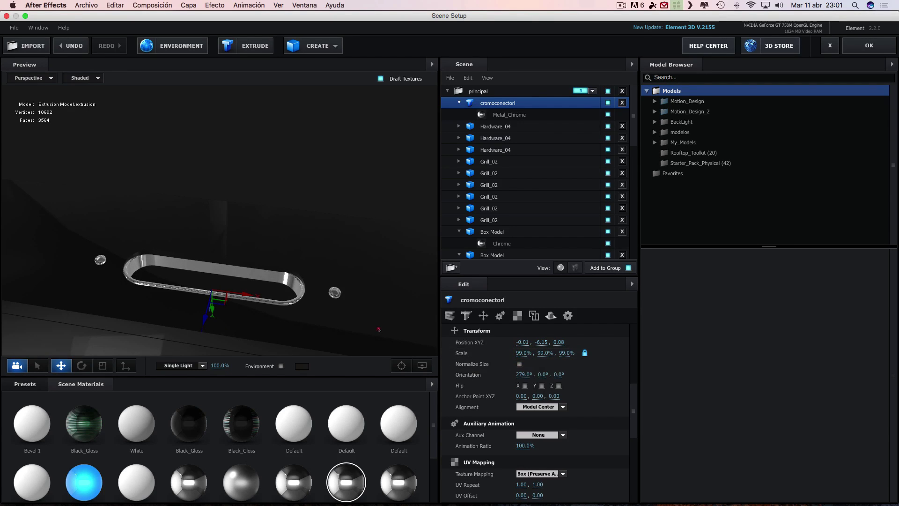
{"action": "left_click_drag", "start_coordinate": [366, 333], "coordinate": [275, 305]}
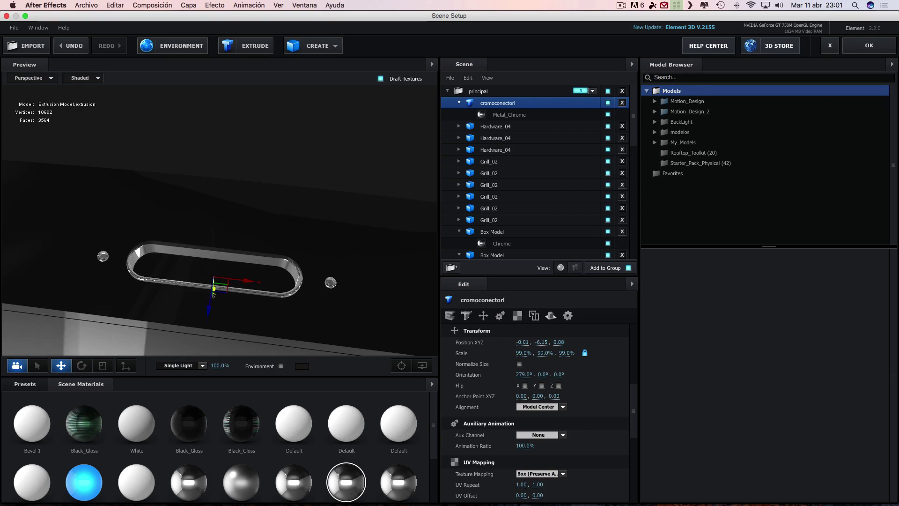
{"action": "left_click_drag", "start_coordinate": [213, 295], "coordinate": [214, 293]}
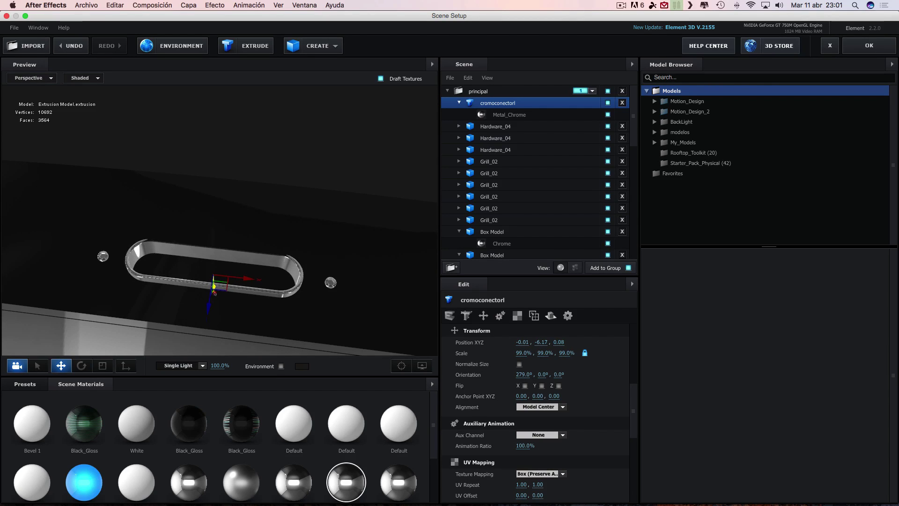
{"action": "mouse_move", "coordinate": [340, 306]}
{"action": "left_mouse_down"}
{"action": "mouse_move", "coordinate": [341, 343]}
{"action": "mouse_move", "coordinate": [346, 331]}
{"action": "left_mouse_up"}
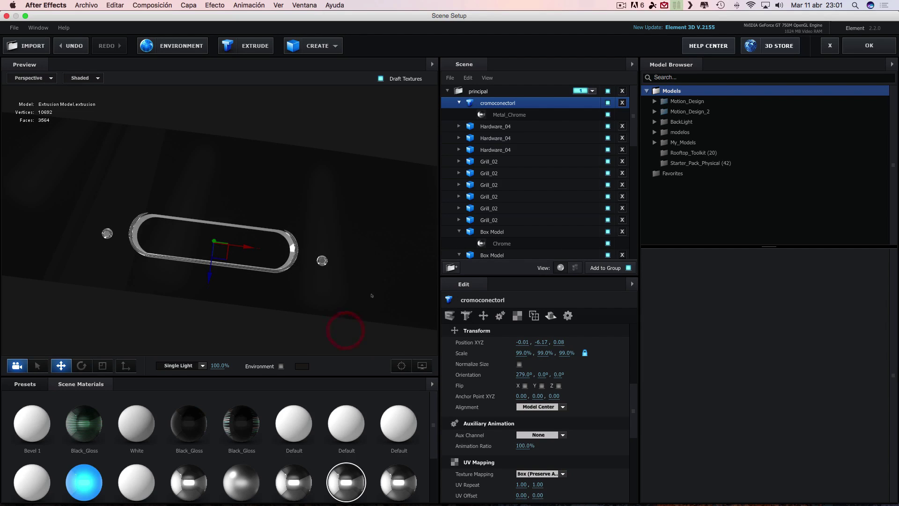
{"action": "left_click_drag", "start_coordinate": [521, 351], "coordinate": [519, 351]}
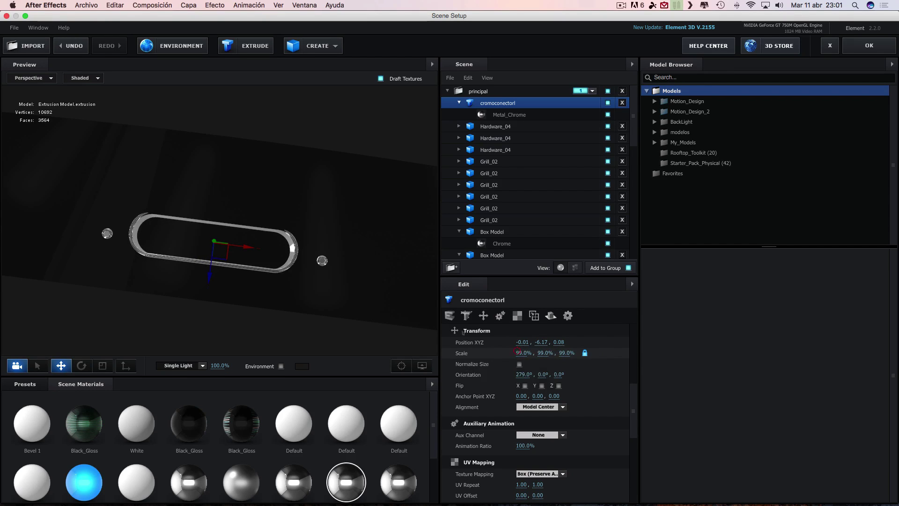
{"action": "left_click_drag", "start_coordinate": [209, 281], "coordinate": [261, 271]}
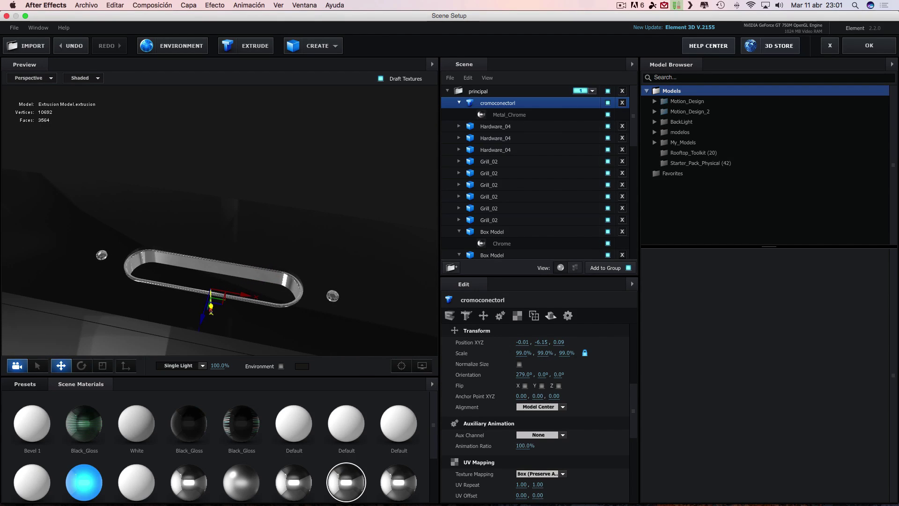
{"action": "left_click_drag", "start_coordinate": [295, 333], "coordinate": [312, 315]}
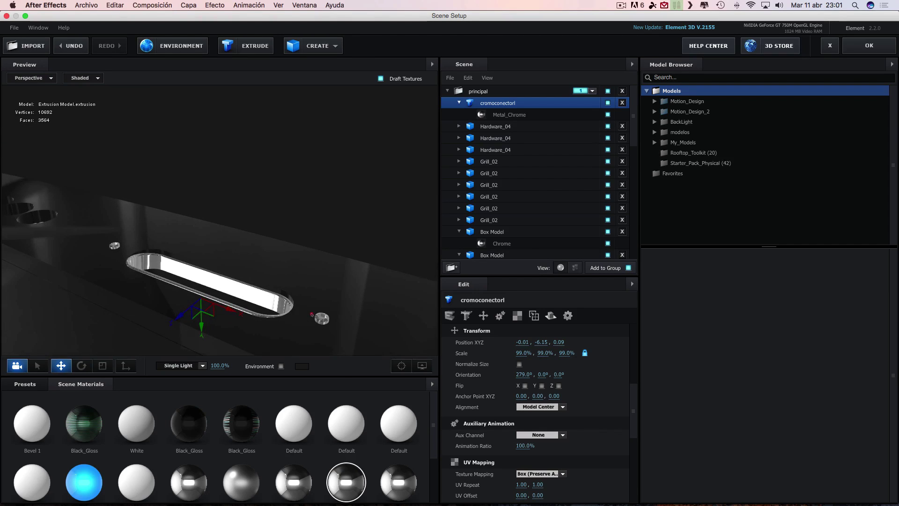
{"action": "left_click_drag", "start_coordinate": [203, 332], "coordinate": [208, 327]}
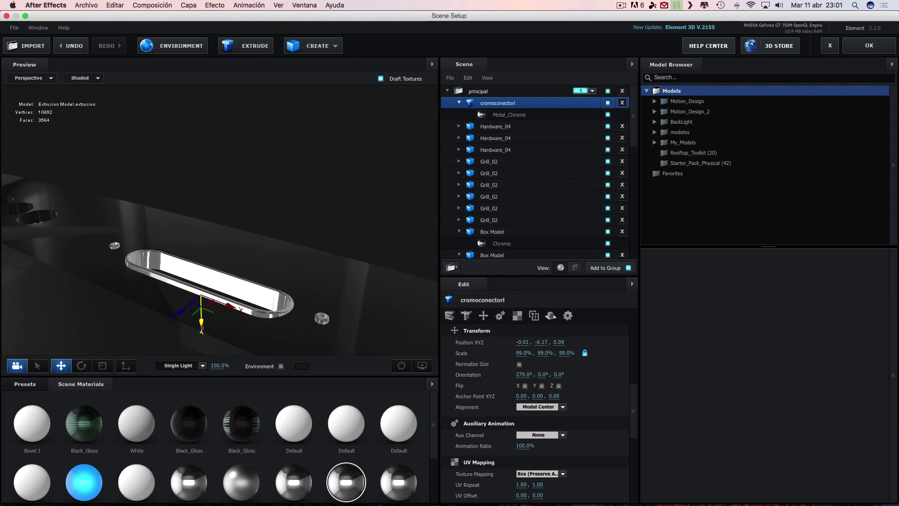
{"action": "left_click_drag", "start_coordinate": [319, 327], "coordinate": [296, 339]}
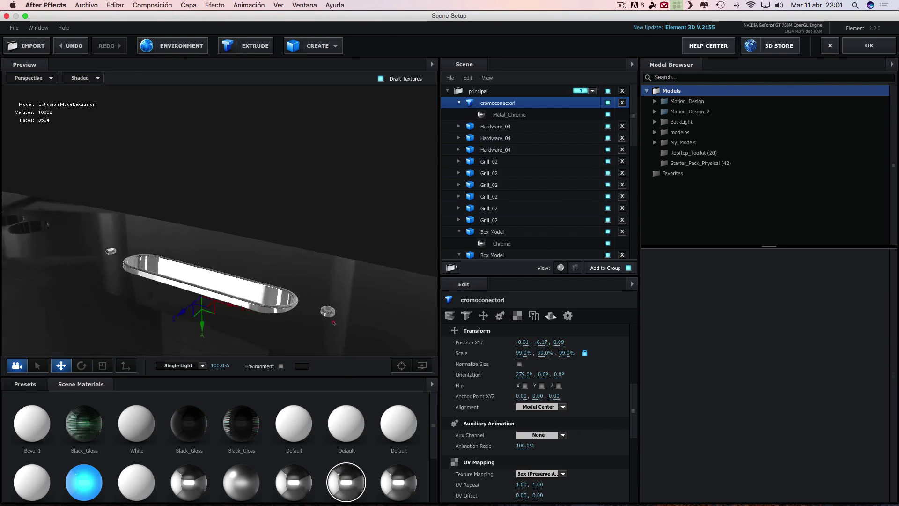
Tilt the connector about X to roughly 270.7° and nudge it along Y, undoing a stray move.
{"action": "left_click", "coordinate": [81, 366]}
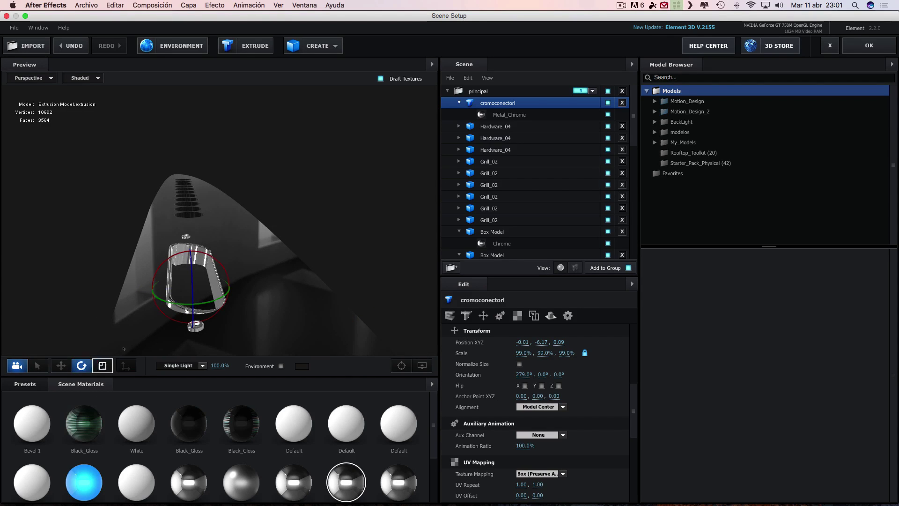
{"action": "left_click_drag", "start_coordinate": [160, 267], "coordinate": [158, 268]}
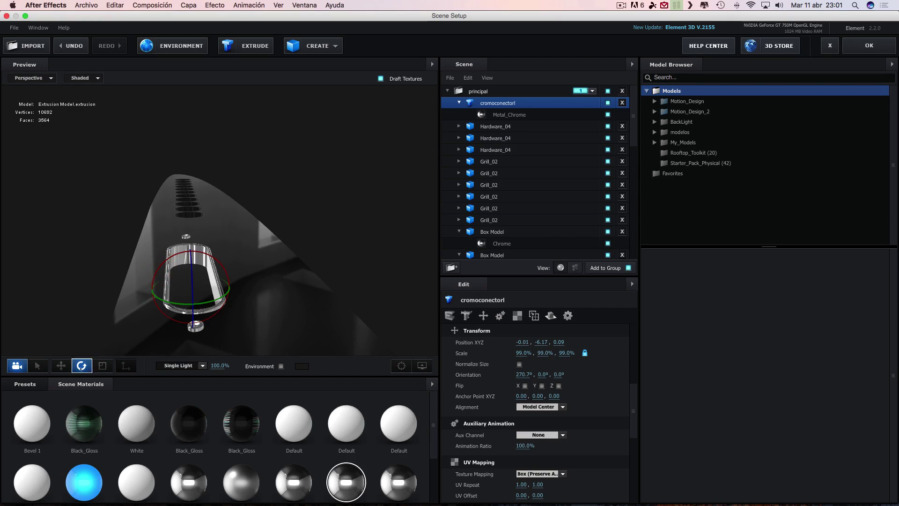
{"action": "left_click", "coordinate": [60, 366]}
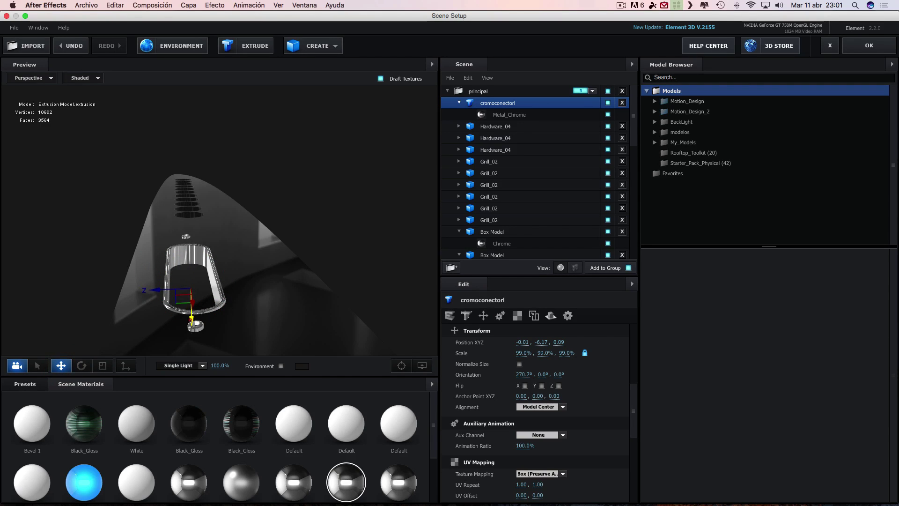
{"action": "left_click_drag", "start_coordinate": [192, 321], "coordinate": [224, 401]}
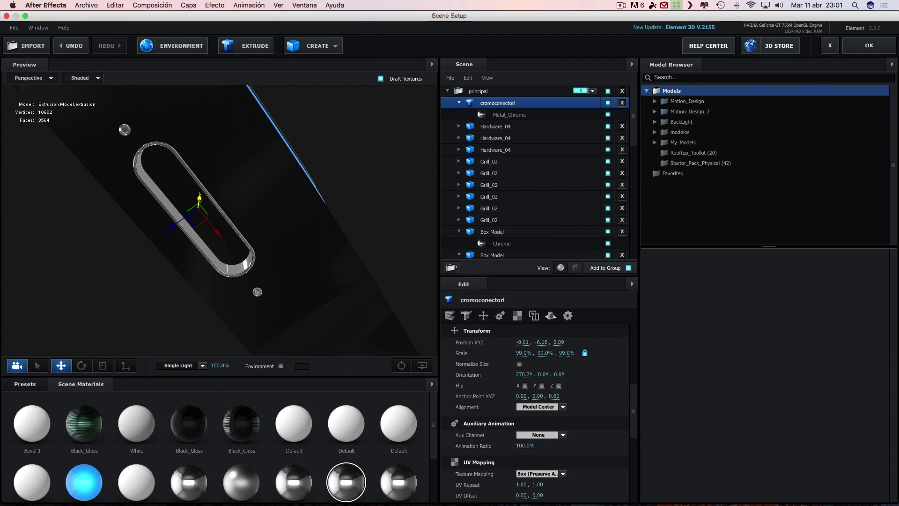
{"action": "mouse_move", "coordinate": [200, 196]}
{"action": "left_mouse_down"}
{"action": "mouse_move", "coordinate": [242, 207]}
{"action": "mouse_move", "coordinate": [260, 175]}
{"action": "mouse_move", "coordinate": [262, 221]}
{"action": "mouse_move", "coordinate": [267, 182]}
{"action": "mouse_move", "coordinate": [293, 217]}
{"action": "left_mouse_up"}
{"action": "key", "text": "ctrl+z"}
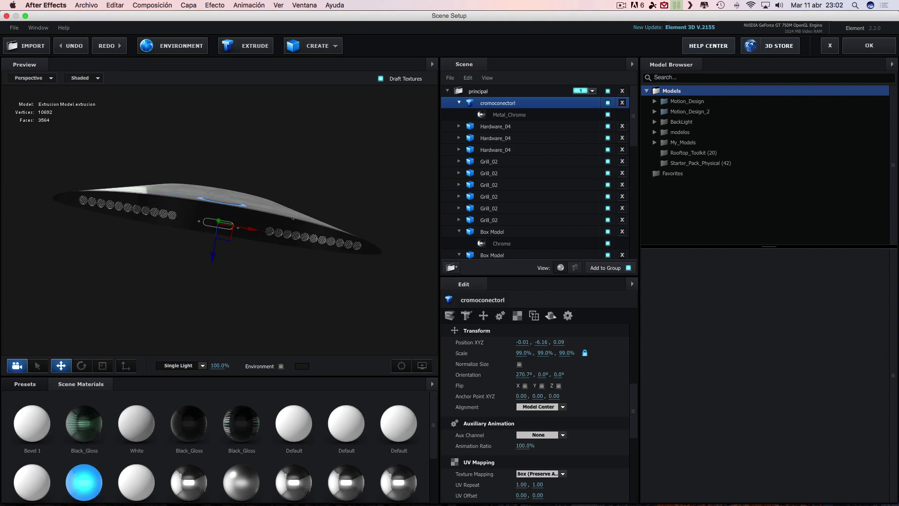
Orbit and zoom the preview to frame the connector from the front.
{"action": "mouse_move", "coordinate": [301, 263]}
{"action": "left_mouse_down"}
{"action": "mouse_move", "coordinate": [287, 238]}
{"action": "mouse_move", "coordinate": [301, 276]}
{"action": "mouse_move", "coordinate": [312, 196]}
{"action": "left_mouse_up"}
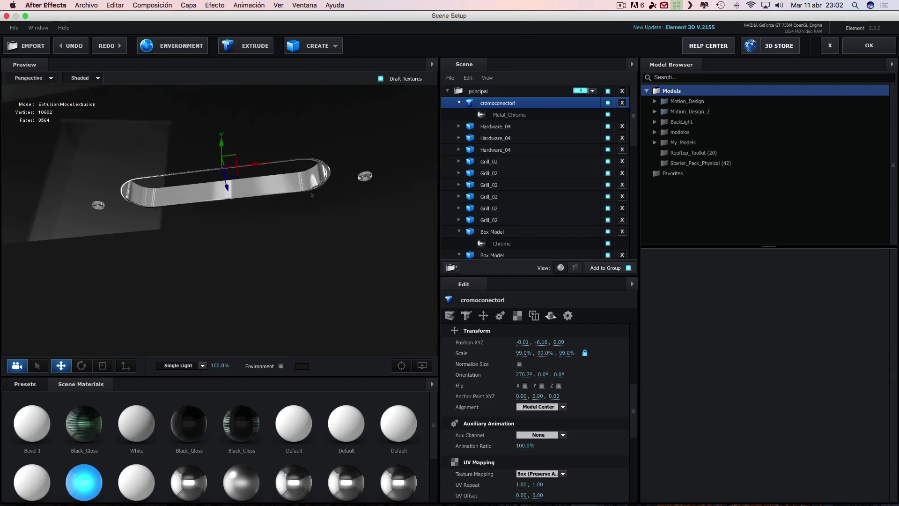
{"action": "scroll", "coordinate": [311, 195], "scroll_direction": "down", "scroll_amount": 5}
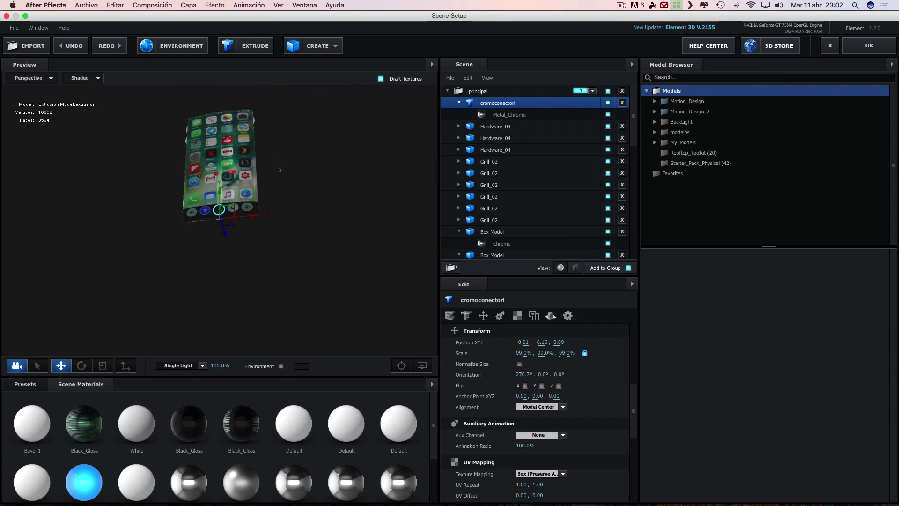
{"action": "left_click_drag", "start_coordinate": [279, 170], "coordinate": [311, 173]}
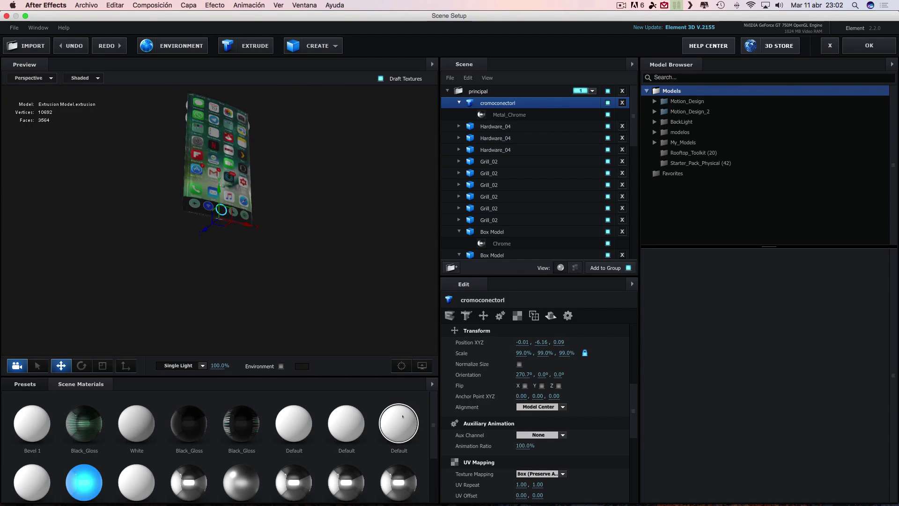
{"action": "left_click", "coordinate": [401, 365]}
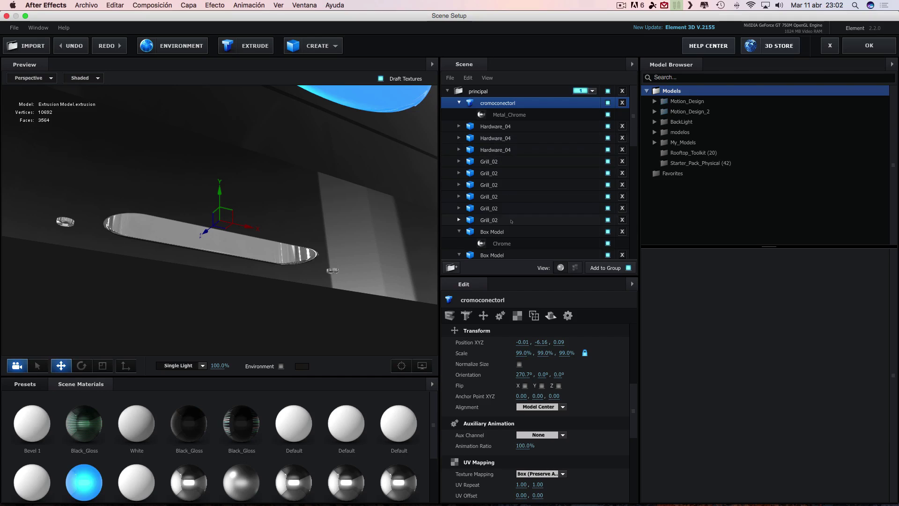
{"action": "scroll", "coordinate": [512, 221], "scroll_direction": "down", "scroll_amount": 5}
Duplicate the arriba group into arriba Copy, raise the copy's Y slightly, and reselect the original.
{"action": "scroll", "coordinate": [516, 205], "scroll_direction": "down", "scroll_amount": 4}
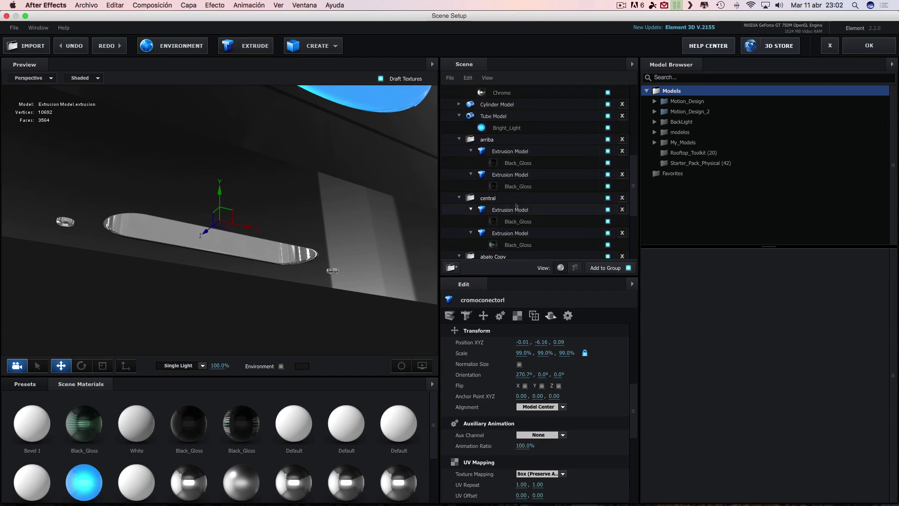
{"action": "left_click", "coordinate": [493, 198]}
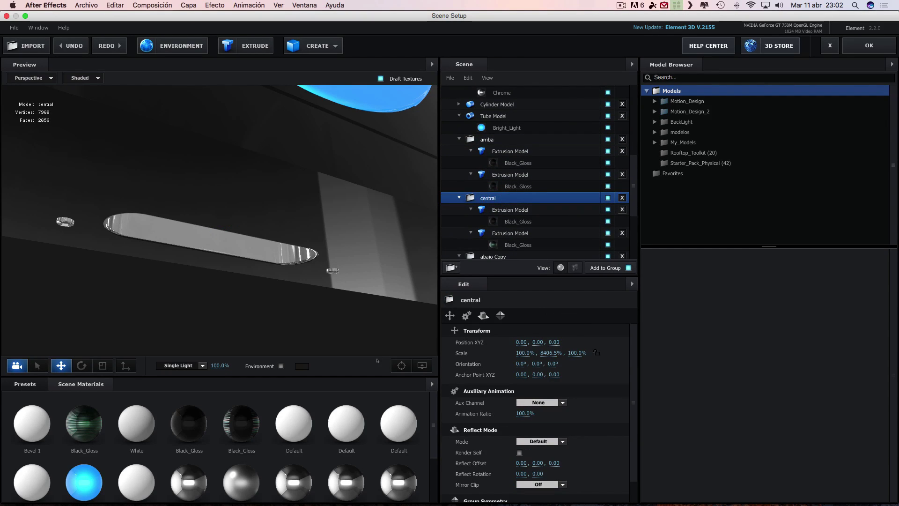
{"action": "left_click", "coordinate": [402, 366]}
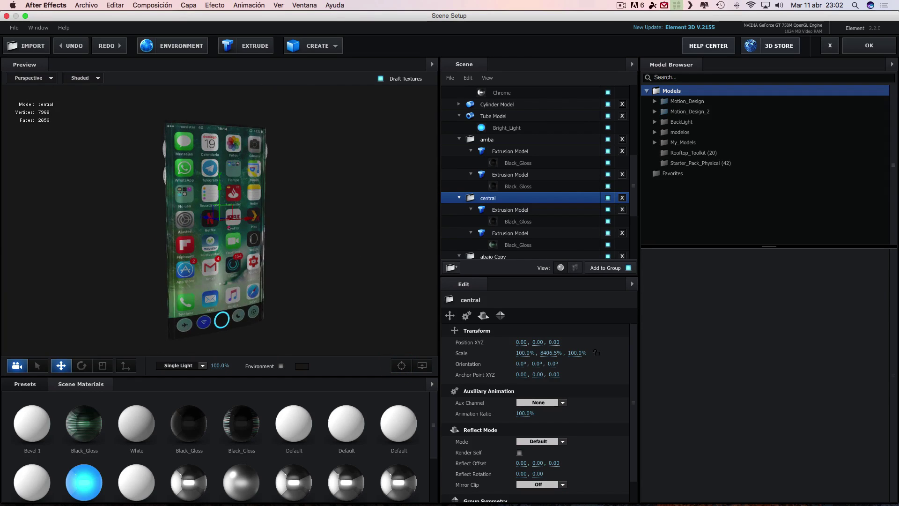
{"action": "left_click", "coordinate": [496, 139]}
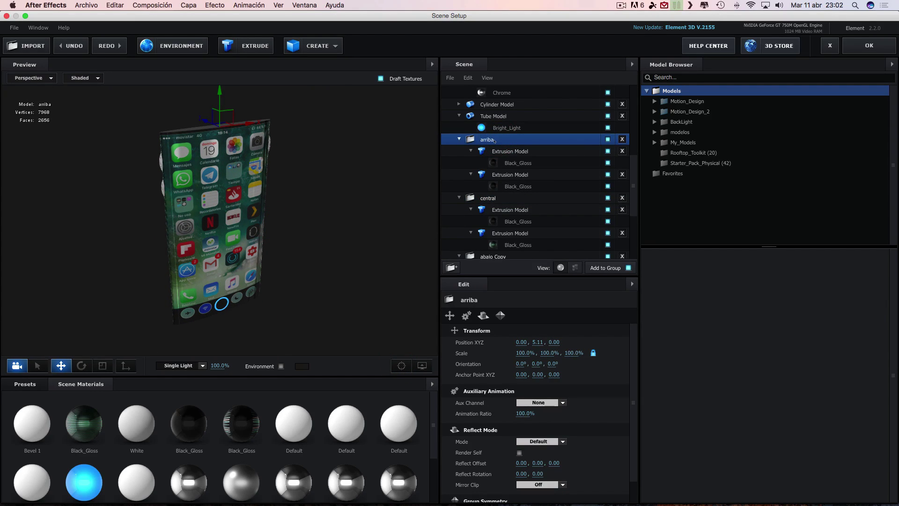
{"action": "key", "text": "super+d"}
{"action": "left_click_drag", "start_coordinate": [538, 342], "coordinate": [539, 342]}
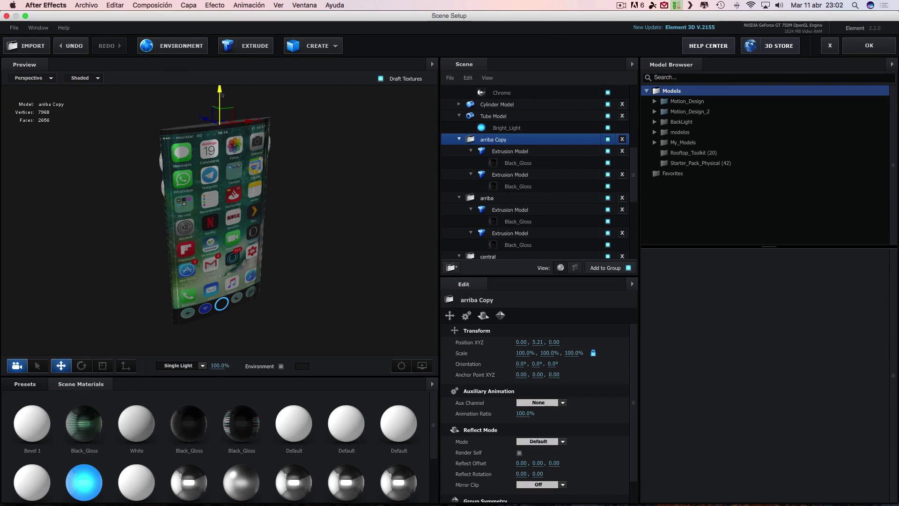
{"action": "left_click", "coordinate": [503, 199]}
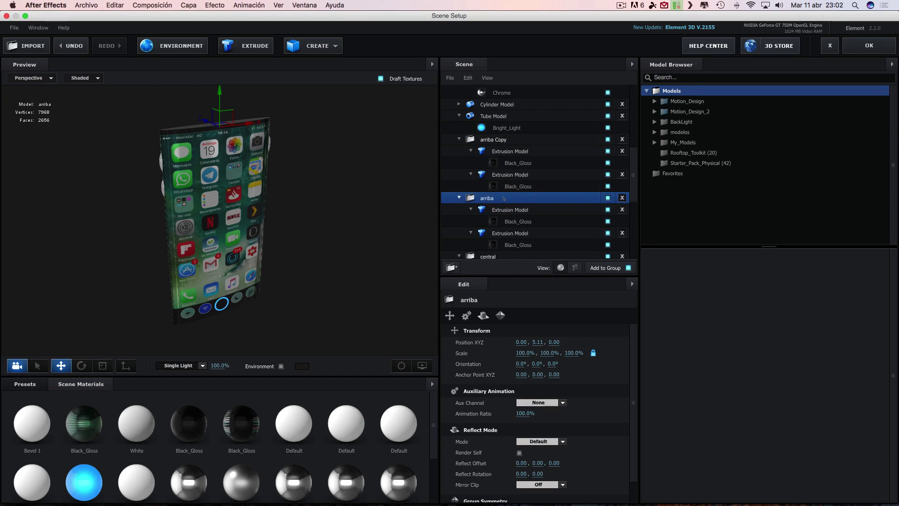
Apply the Physical Bright_Light material to both of arriba's extrusion models.
{"action": "left_click", "coordinate": [22, 384]}
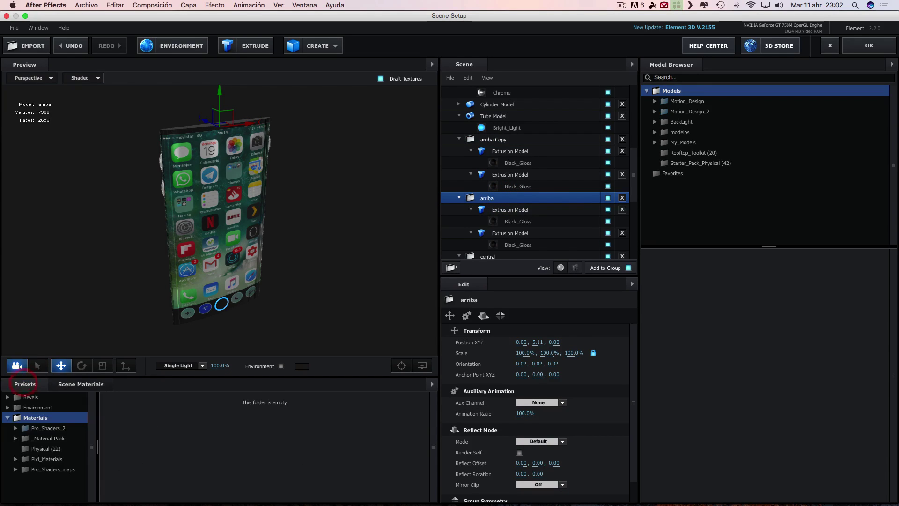
{"action": "left_click", "coordinate": [46, 449]}
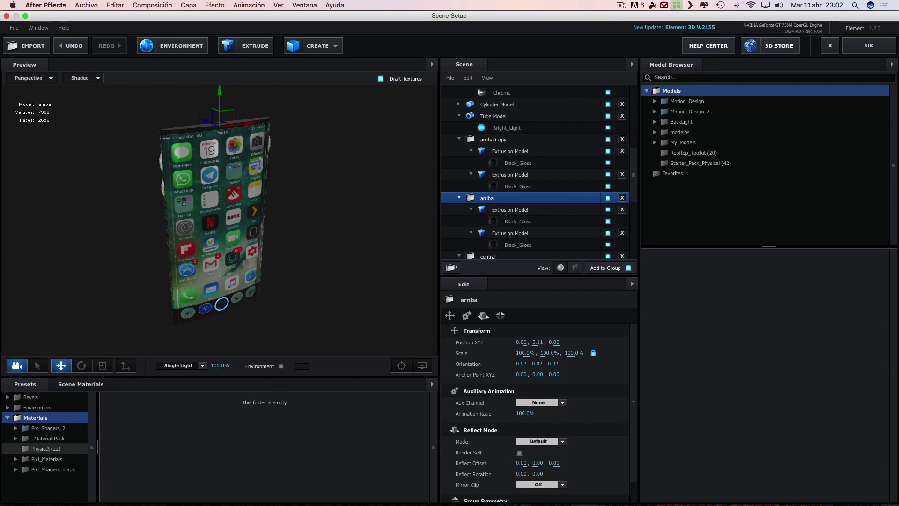
{"action": "mouse_move", "coordinate": [291, 423]}
{"action": "left_mouse_down"}
{"action": "mouse_move", "coordinate": [399, 242]}
{"action": "mouse_move", "coordinate": [509, 140]}
{"action": "left_mouse_up"}
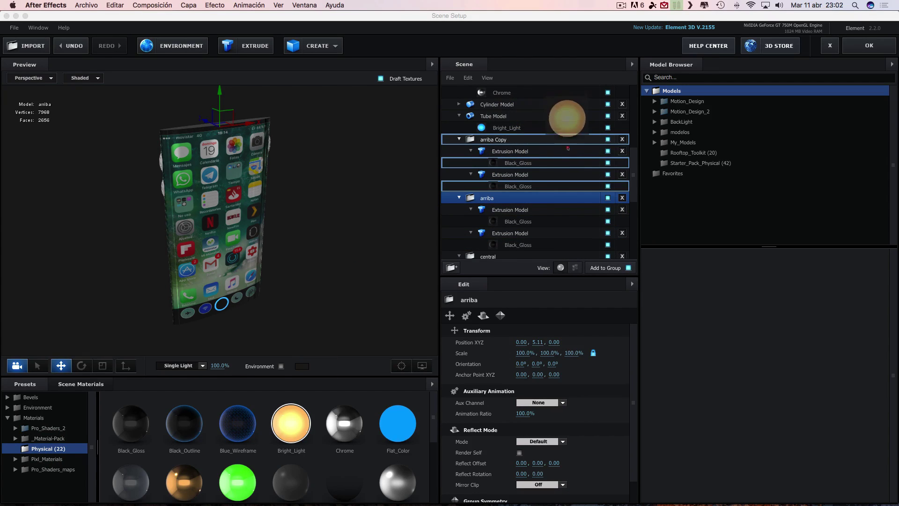
{"action": "mouse_move", "coordinate": [510, 140]}
{"action": "left_mouse_down"}
{"action": "mouse_move", "coordinate": [498, 200]}
{"action": "mouse_move", "coordinate": [518, 221]}
{"action": "mouse_move", "coordinate": [493, 199]}
{"action": "left_mouse_up"}
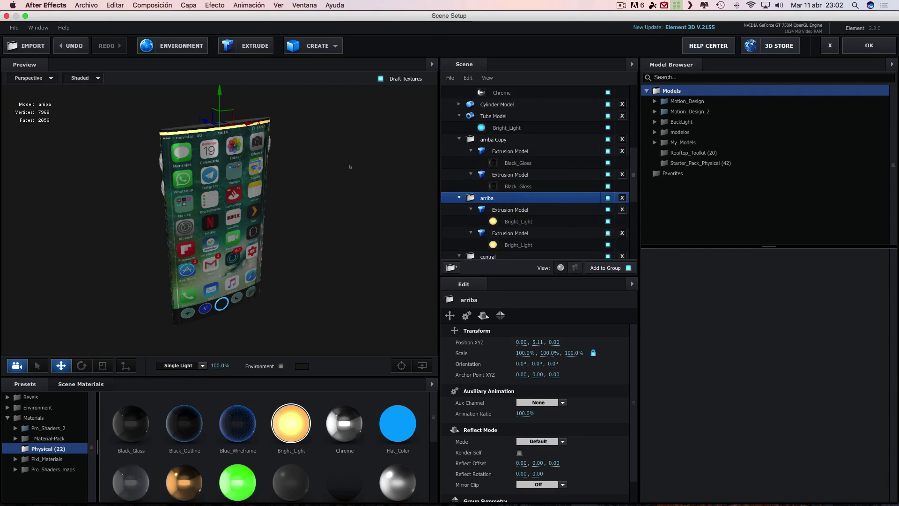
{"action": "left_click_drag", "start_coordinate": [350, 167], "coordinate": [386, 160]}
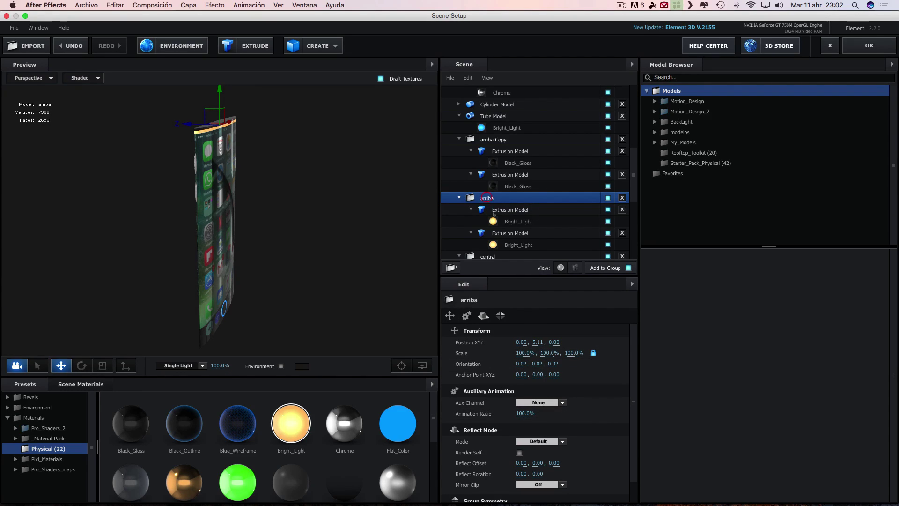
Set the first arriba extrusion model's Bevel Scale to 2.
{"action": "left_click", "coordinate": [508, 211]}
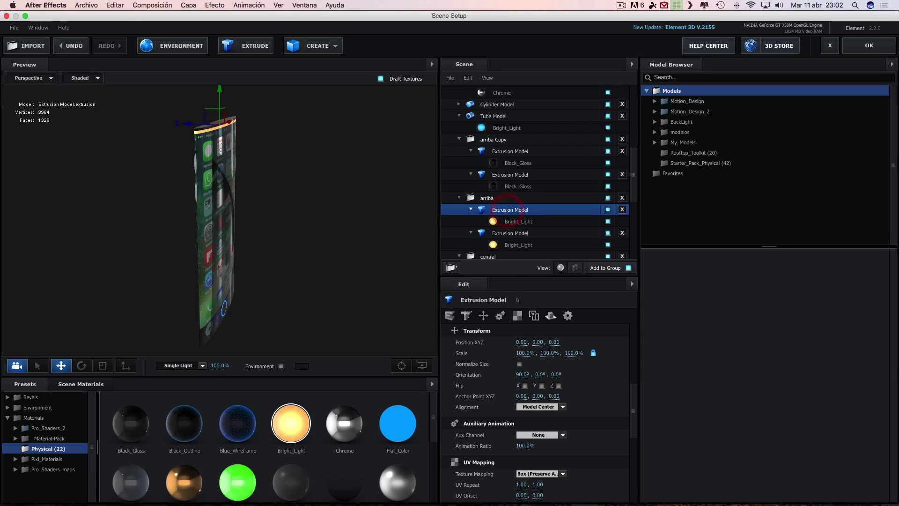
{"action": "scroll", "coordinate": [519, 369], "scroll_direction": "up", "scroll_amount": 3}
{"action": "scroll", "coordinate": [520, 375], "scroll_direction": "up", "scroll_amount": 3}
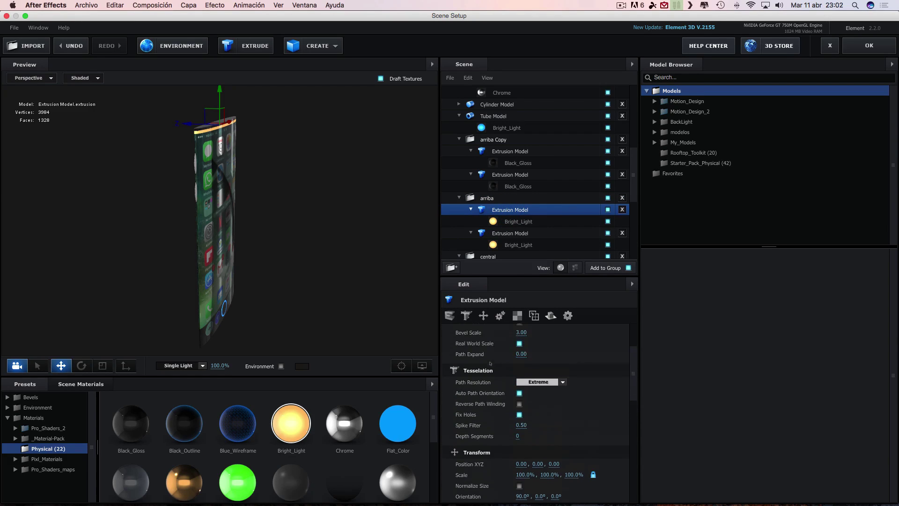
{"action": "scroll", "coordinate": [525, 393], "scroll_direction": "up", "scroll_amount": 3}
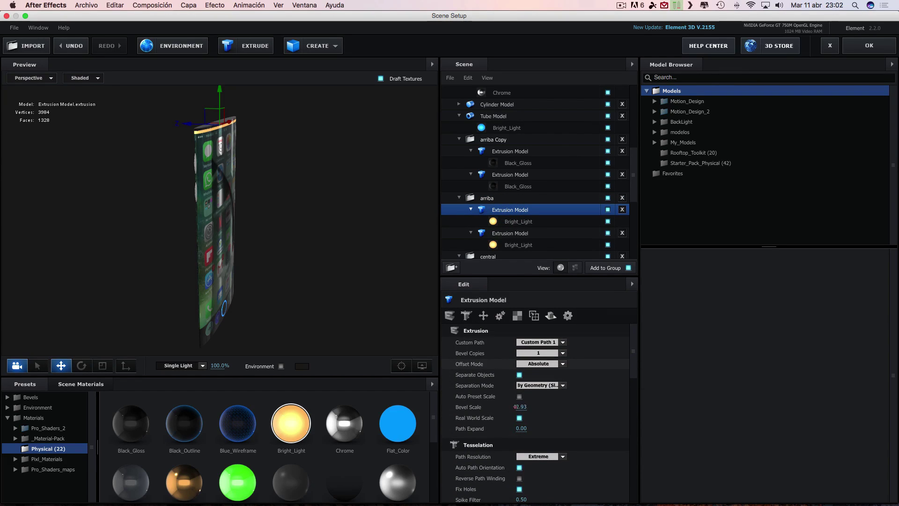
{"action": "left_click_drag", "start_coordinate": [515, 407], "coordinate": [506, 407]}
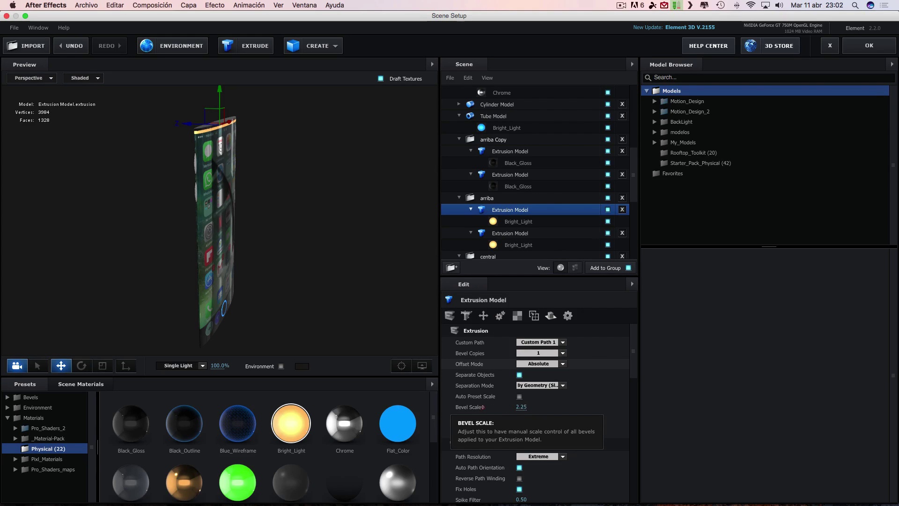
{"action": "left_click_drag", "start_coordinate": [476, 407], "coordinate": [475, 407]}
Select the group's second extrusion model and orbit the preview to inspect the top edge.
{"action": "left_click", "coordinate": [520, 236]}
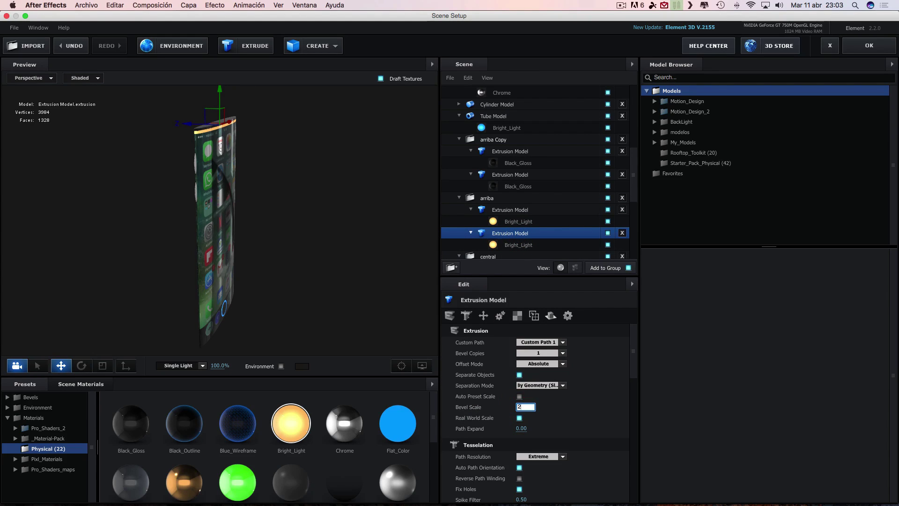
{"action": "left_click_drag", "start_coordinate": [299, 254], "coordinate": [273, 238]}
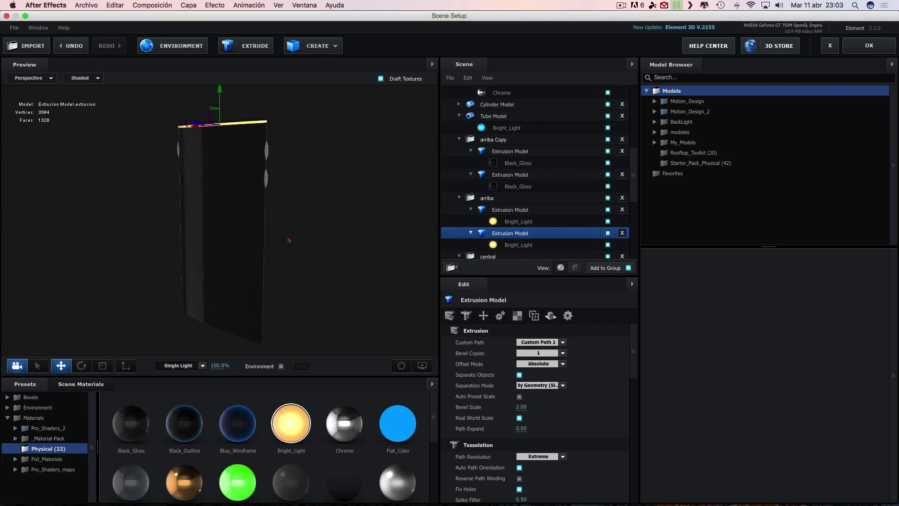
{"action": "scroll", "coordinate": [272, 238], "scroll_direction": "up", "scroll_amount": 5}
{"action": "scroll", "coordinate": [272, 238], "scroll_direction": "down", "scroll_amount": 5}
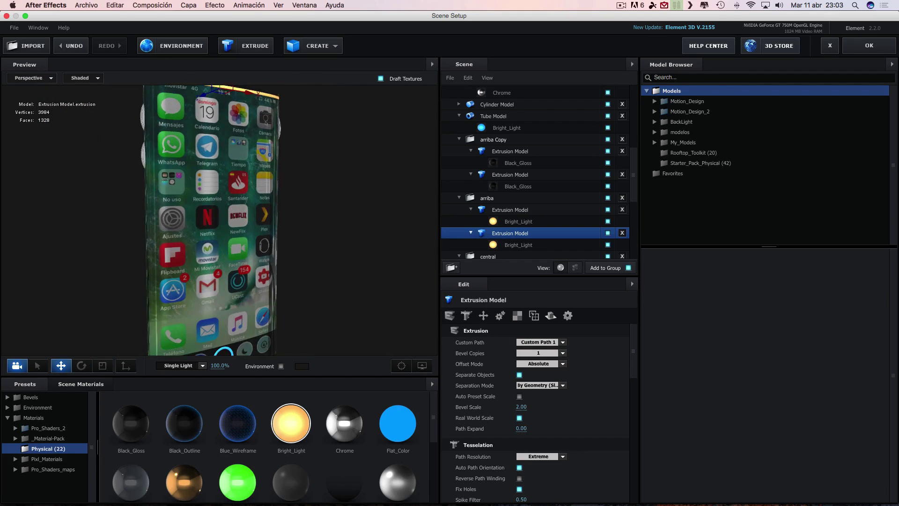
{"action": "scroll", "coordinate": [275, 114], "scroll_direction": "down", "scroll_amount": 5}
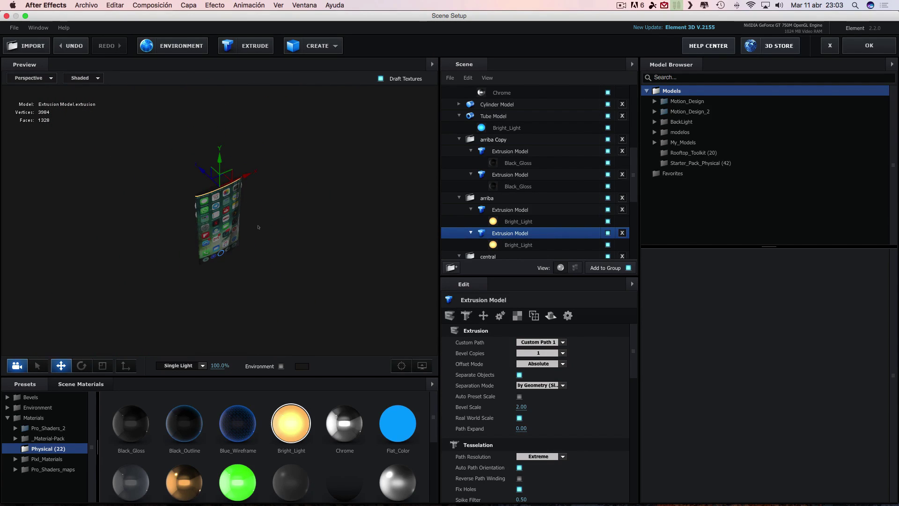
{"action": "scroll", "coordinate": [258, 227], "scroll_direction": "up", "scroll_amount": 3}
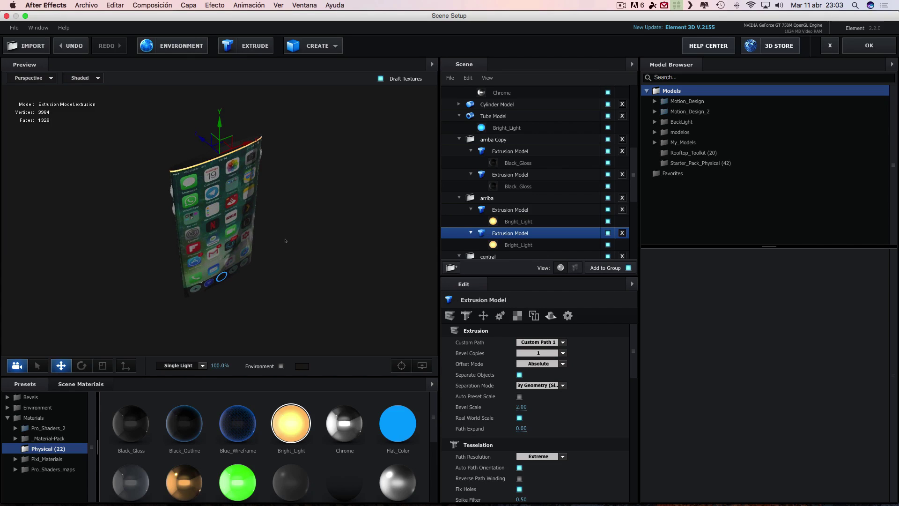
{"action": "mouse_move", "coordinate": [292, 228]}
{"action": "left_mouse_down"}
{"action": "mouse_move", "coordinate": [320, 211]}
{"action": "mouse_move", "coordinate": [284, 218]}
{"action": "mouse_move", "coordinate": [280, 192]}
{"action": "left_mouse_up"}
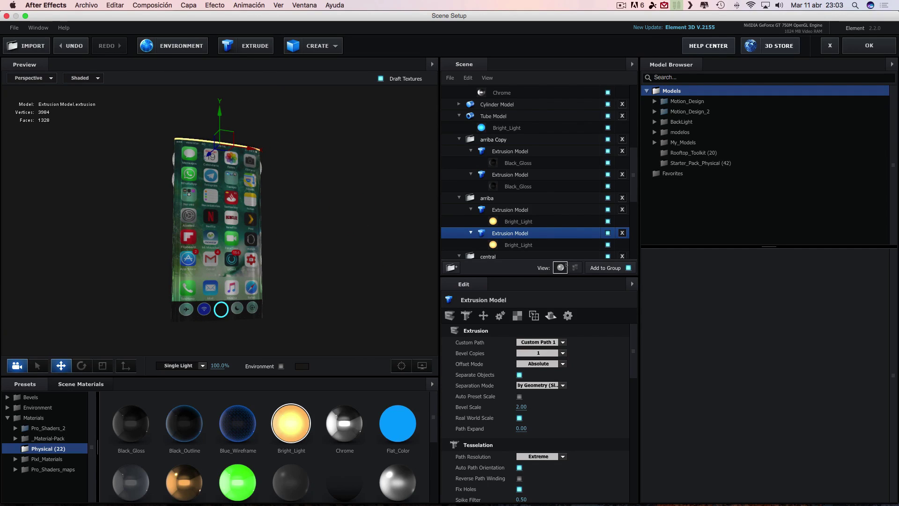
{"action": "mouse_move", "coordinate": [316, 295]}
{"action": "left_mouse_down"}
{"action": "mouse_move", "coordinate": [343, 261]}
{"action": "mouse_move", "coordinate": [334, 256]}
{"action": "mouse_move", "coordinate": [316, 300]}
{"action": "mouse_move", "coordinate": [324, 279]}
{"action": "left_mouse_up"}
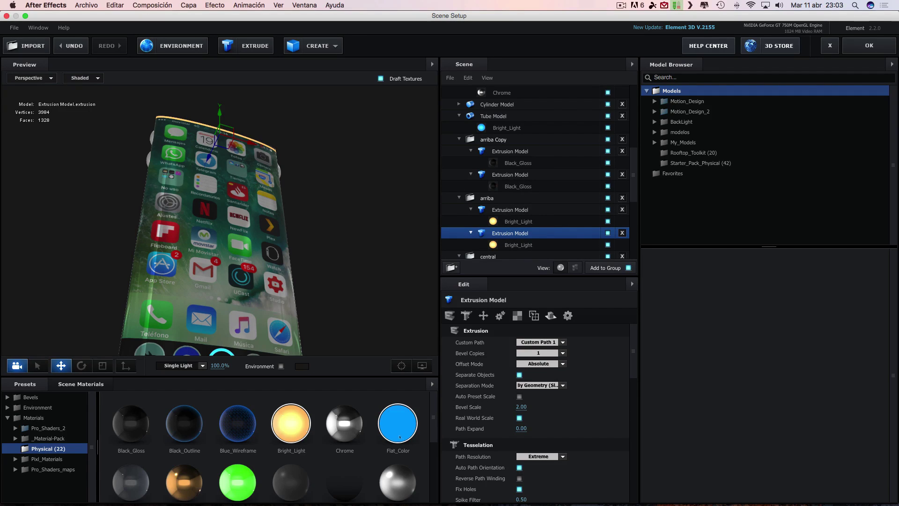
Apply the Flat_Color material to both arriba extrusion models.
{"action": "left_click_drag", "start_coordinate": [400, 434], "coordinate": [521, 245]}
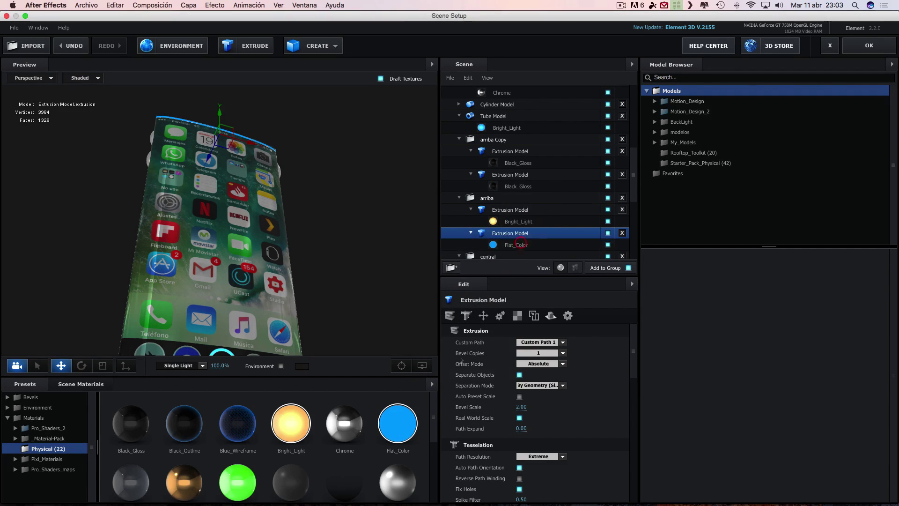
{"action": "left_click_drag", "start_coordinate": [391, 425], "coordinate": [506, 209]}
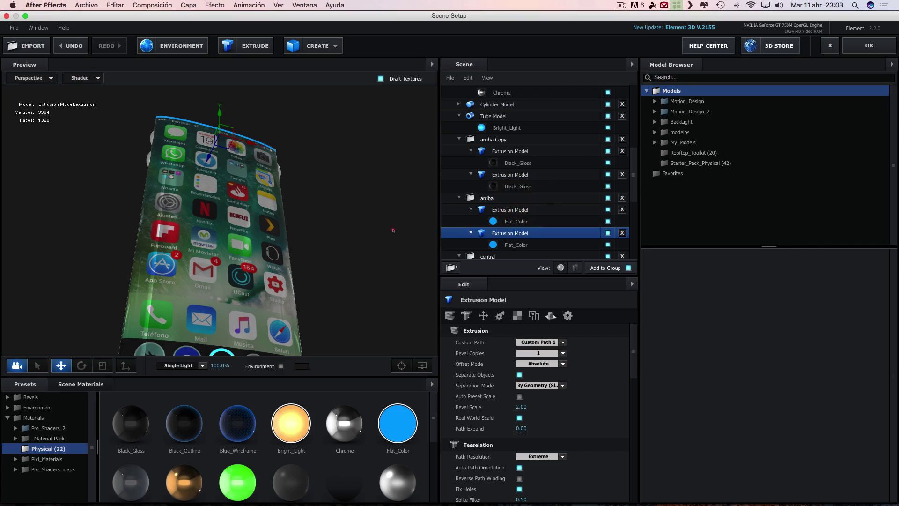
{"action": "mouse_move", "coordinate": [389, 222]}
{"action": "left_mouse_down"}
{"action": "mouse_move", "coordinate": [388, 232]}
{"action": "mouse_move", "coordinate": [261, 294]}
{"action": "mouse_move", "coordinate": [383, 273]}
{"action": "left_mouse_up"}
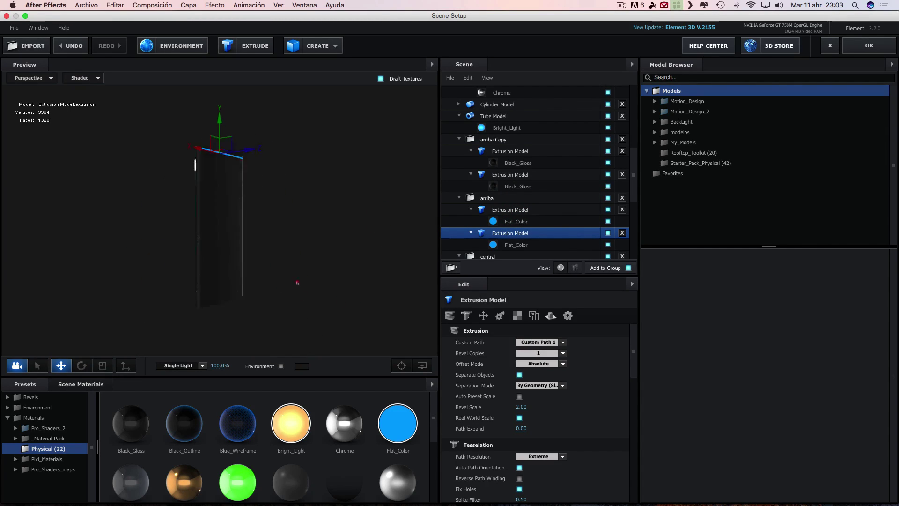
Switch the preview lighting preset from Single Light to Cinema.
{"action": "left_click", "coordinate": [204, 366]}
{"action": "left_click", "coordinate": [181, 439]}
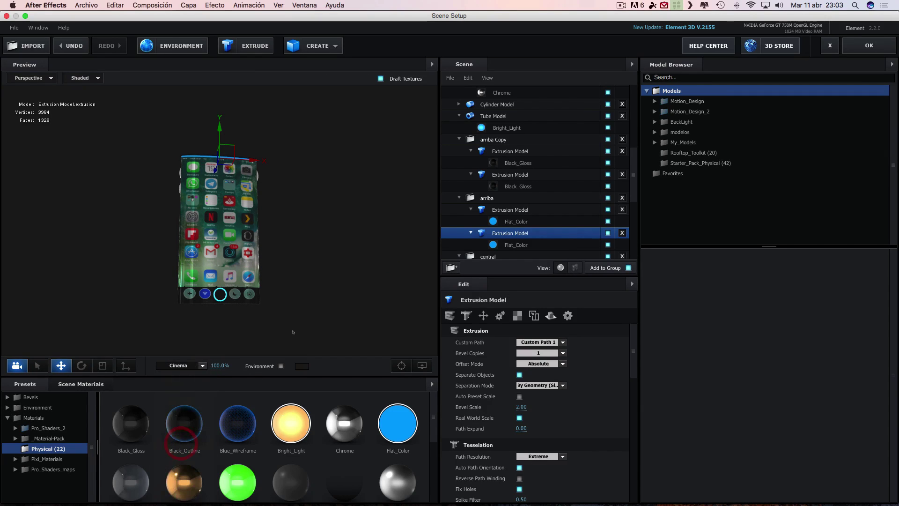
{"action": "left_click_drag", "start_coordinate": [292, 332], "coordinate": [310, 314]}
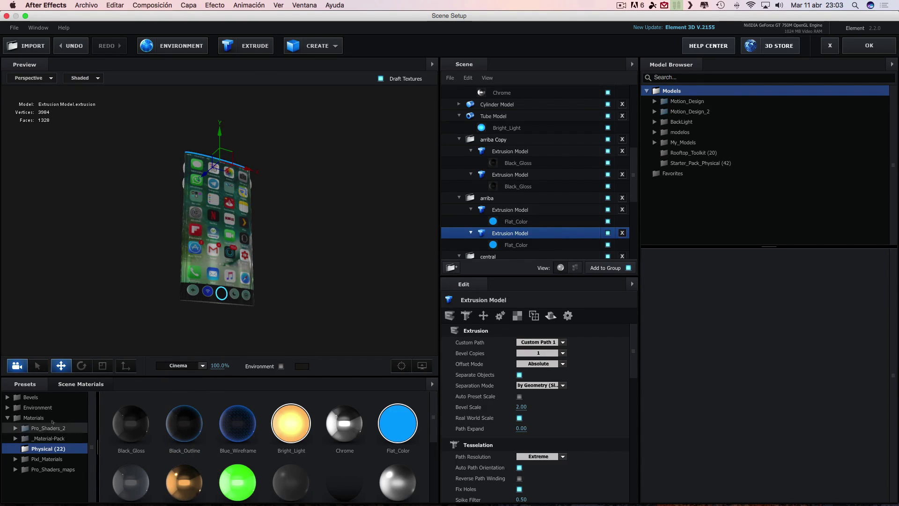
Apply a BackLight_2K environment to the scene and accept Scene Setup with OK.
{"action": "left_click", "coordinate": [40, 407]}
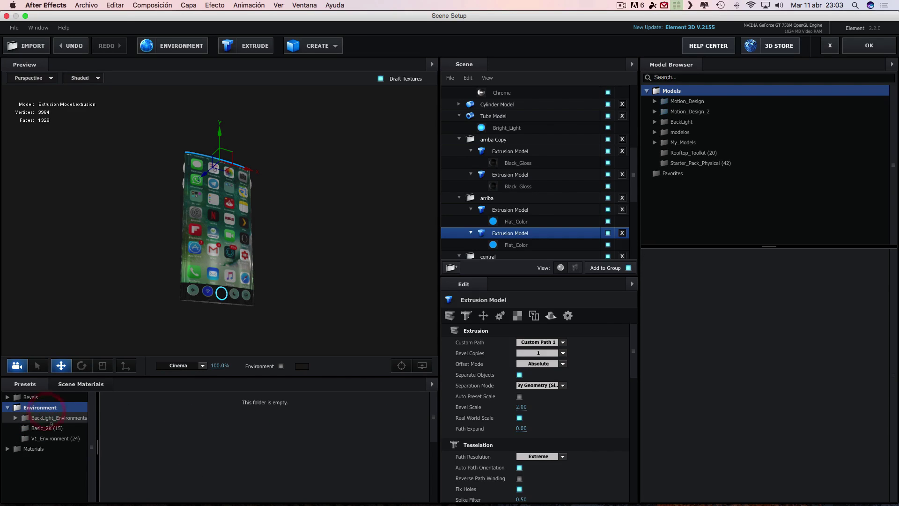
{"action": "left_click", "coordinate": [50, 418]}
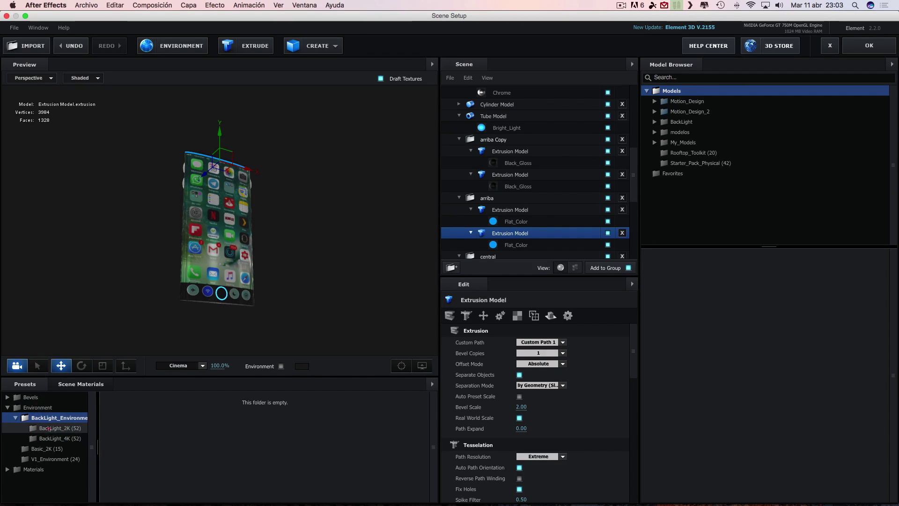
{"action": "left_click", "coordinate": [59, 429]}
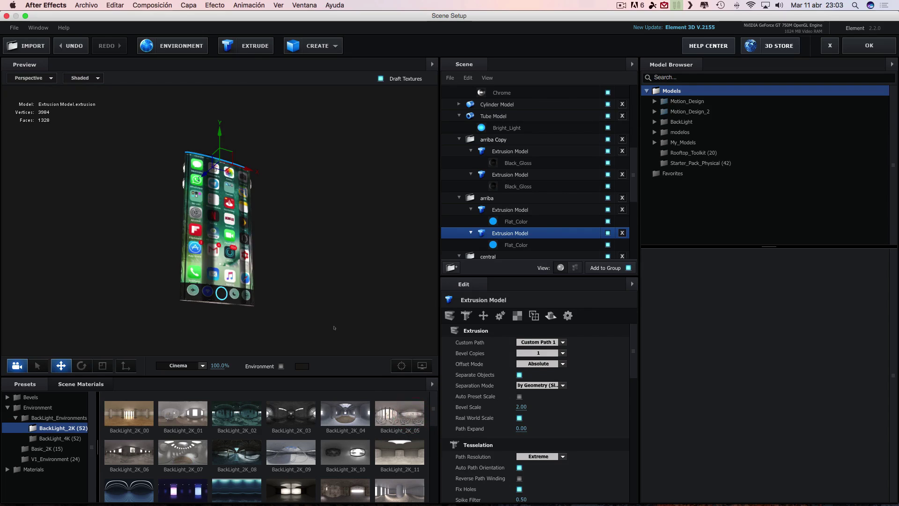
{"action": "mouse_move", "coordinate": [225, 328]}
{"action": "left_mouse_down"}
{"action": "mouse_move", "coordinate": [182, 328]}
{"action": "mouse_move", "coordinate": [337, 317]}
{"action": "mouse_move", "coordinate": [284, 321]}
{"action": "left_mouse_up"}
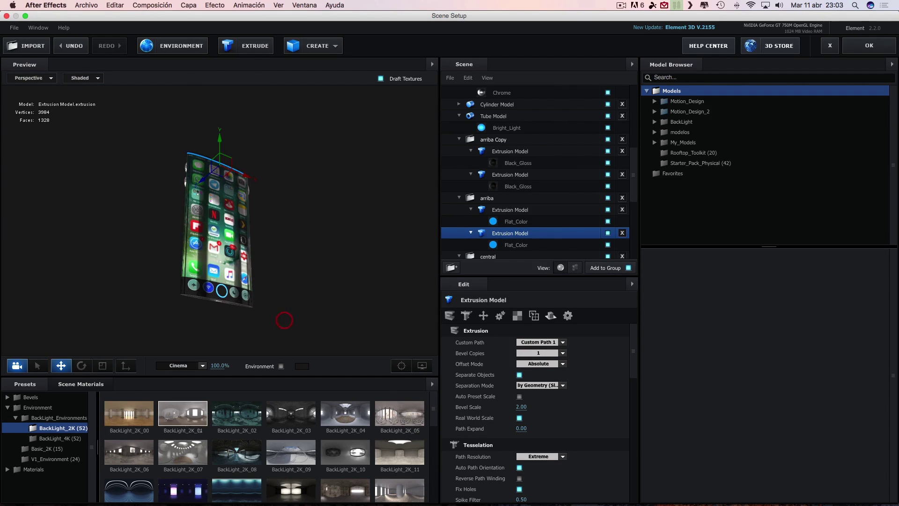
{"action": "left_click", "coordinate": [237, 452]}
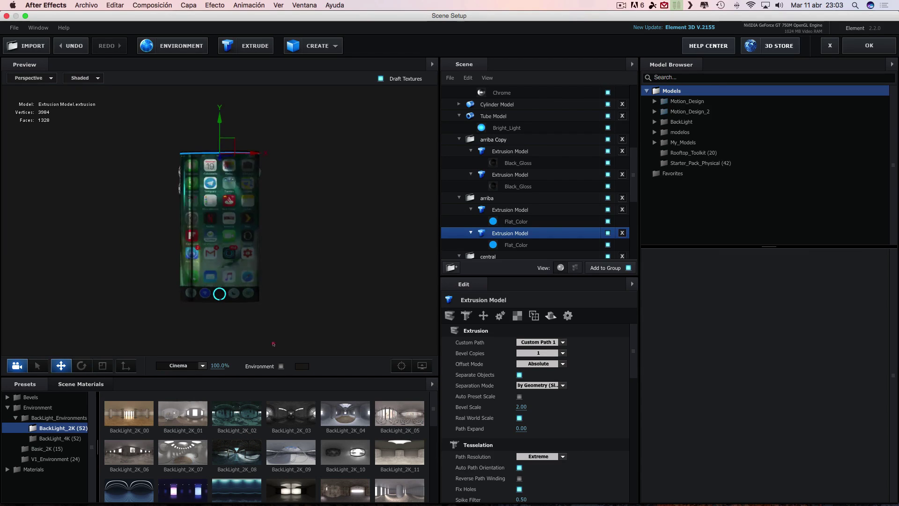
{"action": "left_click_drag", "start_coordinate": [259, 357], "coordinate": [281, 321]}
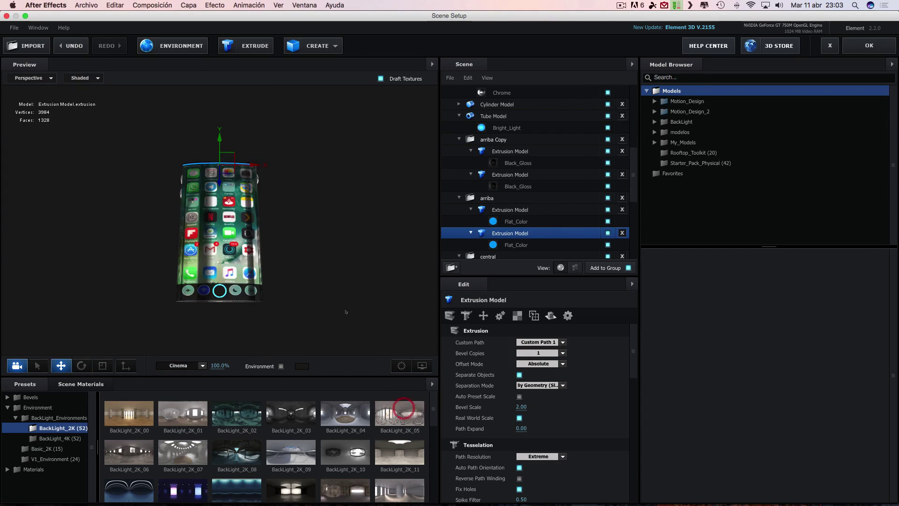
{"action": "left_click_drag", "start_coordinate": [298, 281], "coordinate": [332, 287]}
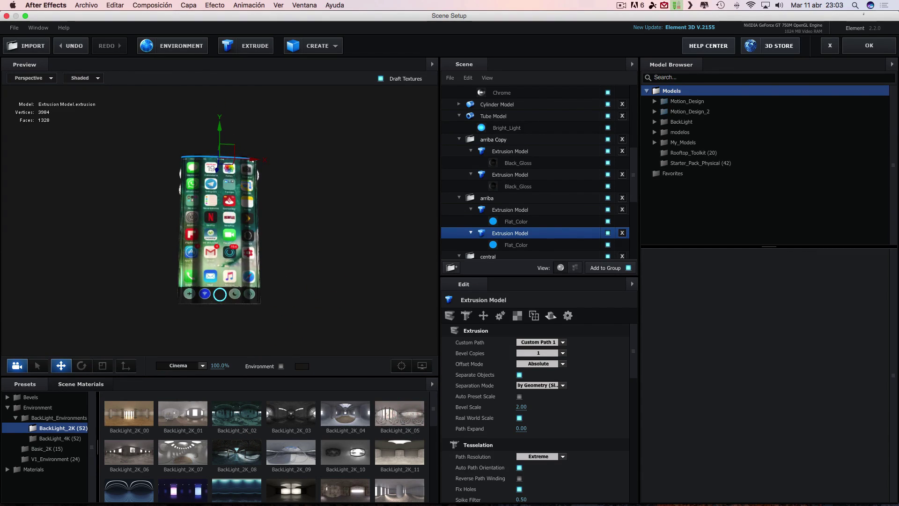
{"action": "left_click", "coordinate": [877, 47]}
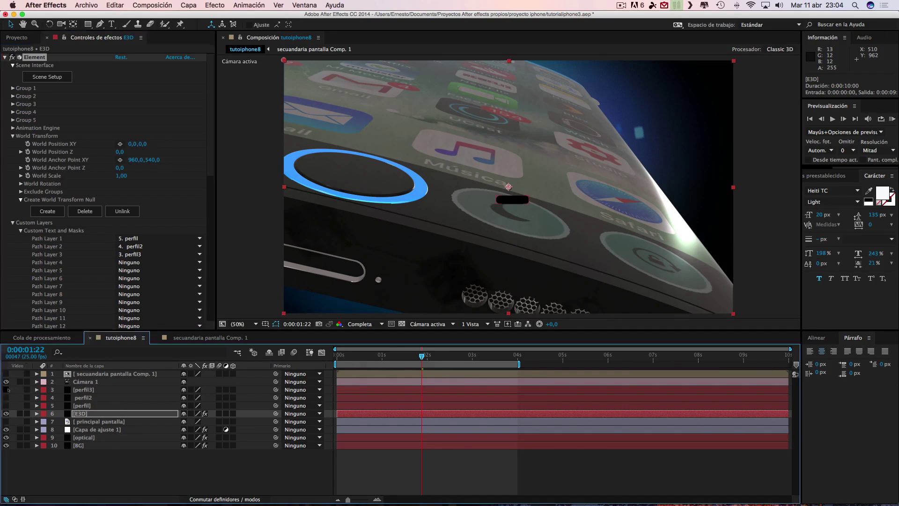
Hide the perfil3 layer, check frames 2:16, 3:14 and 1:05, and reopen Element's Scene Setup.
{"action": "left_click", "coordinate": [6, 390]}
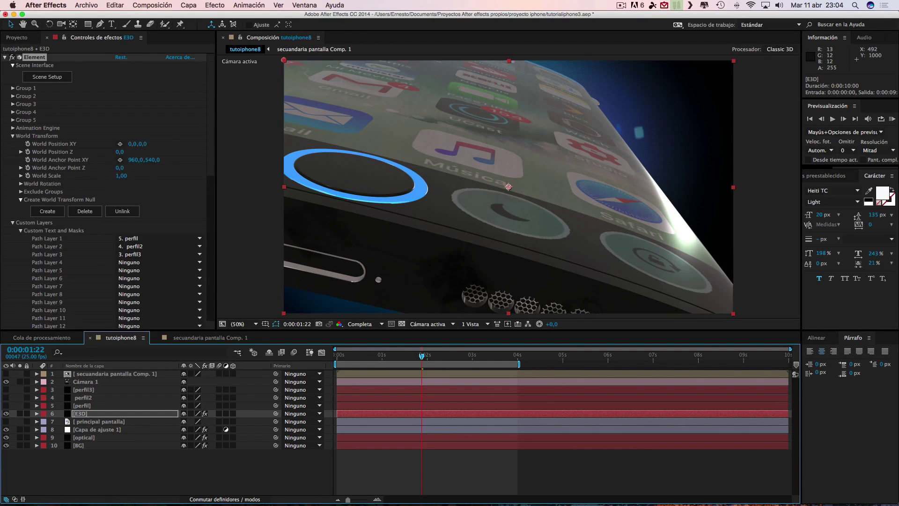
{"action": "left_click", "coordinate": [457, 357]}
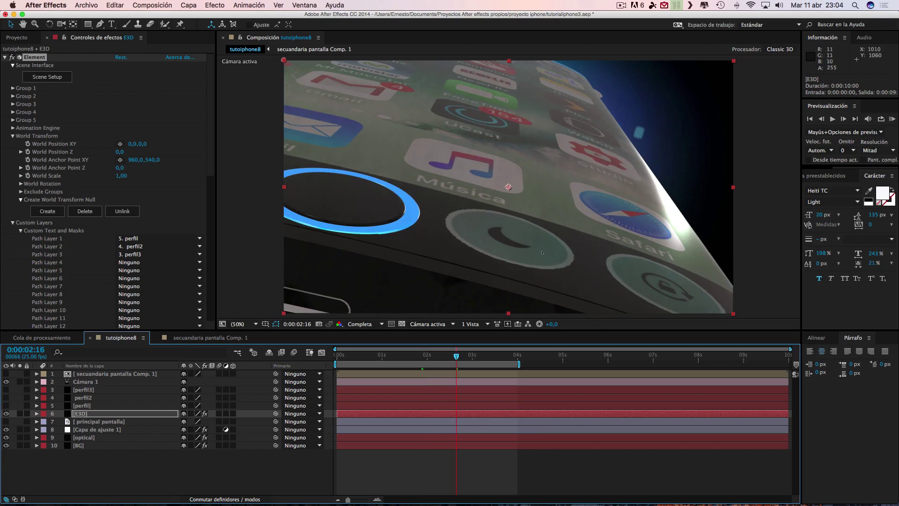
{"action": "left_click", "coordinate": [498, 356]}
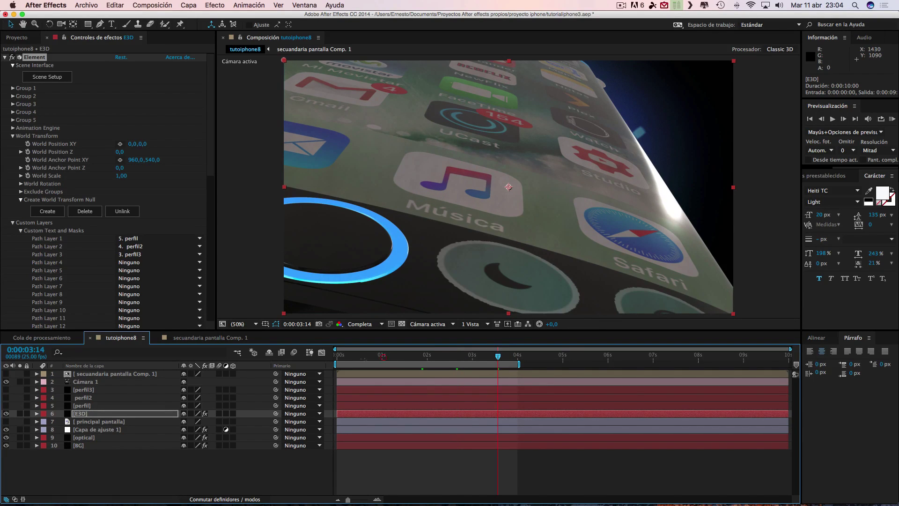
{"action": "left_click", "coordinate": [391, 356]}
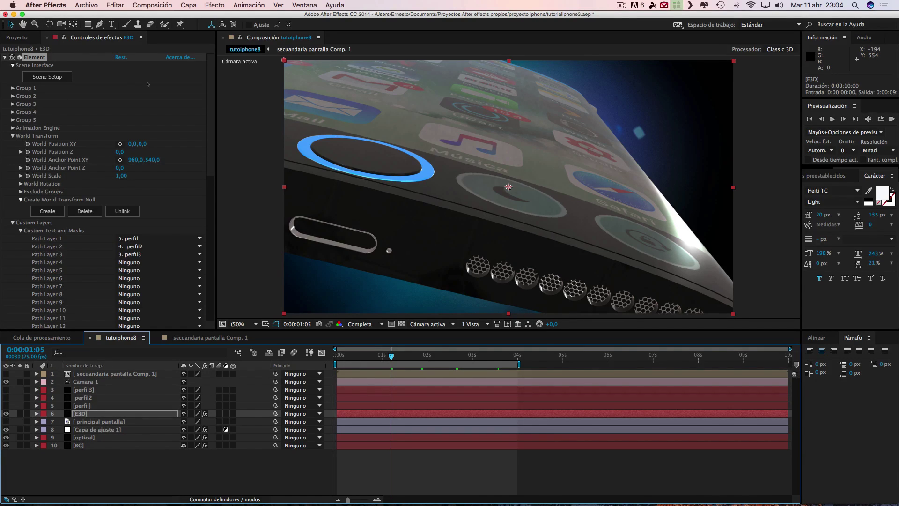
{"action": "left_click", "coordinate": [50, 78]}
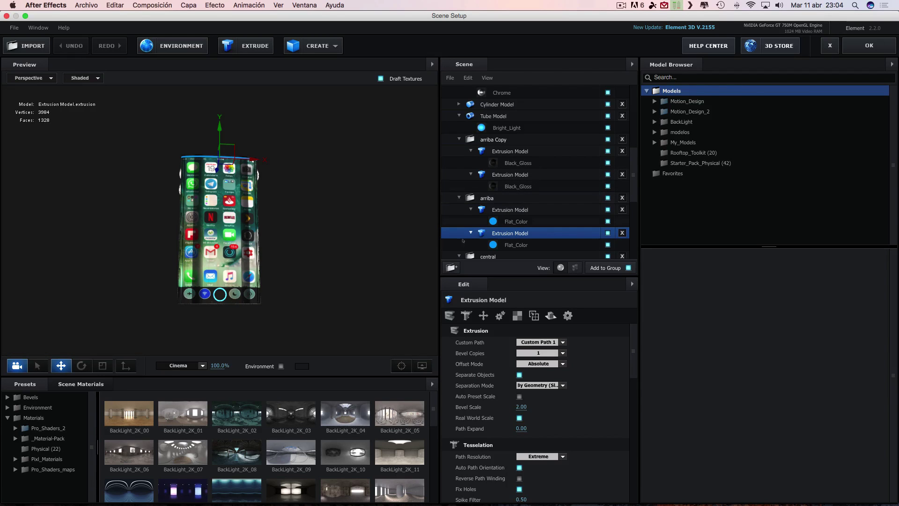
Inspect the abajo group's models and the last extrusion's Black_Gloss material texture settings.
{"action": "left_click_drag", "start_coordinate": [635, 164], "coordinate": [640, 209]}
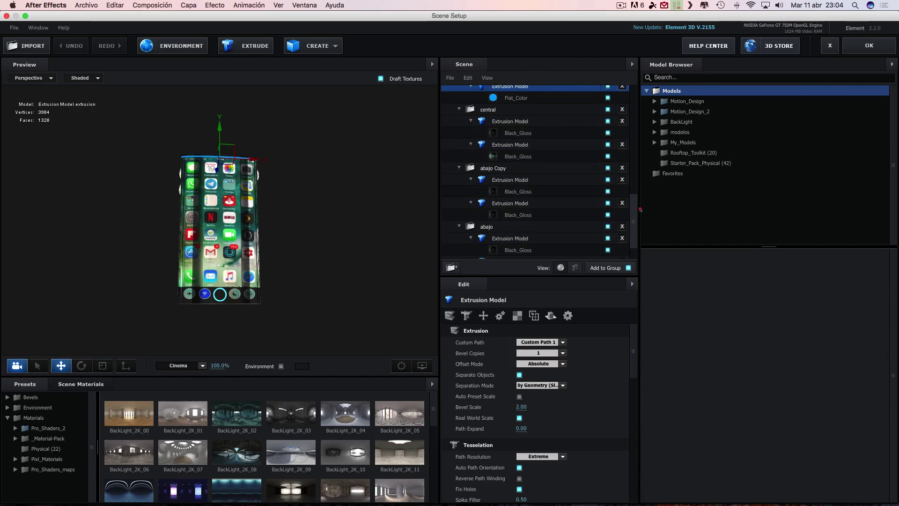
{"action": "scroll", "coordinate": [539, 248], "scroll_direction": "down", "scroll_amount": 2}
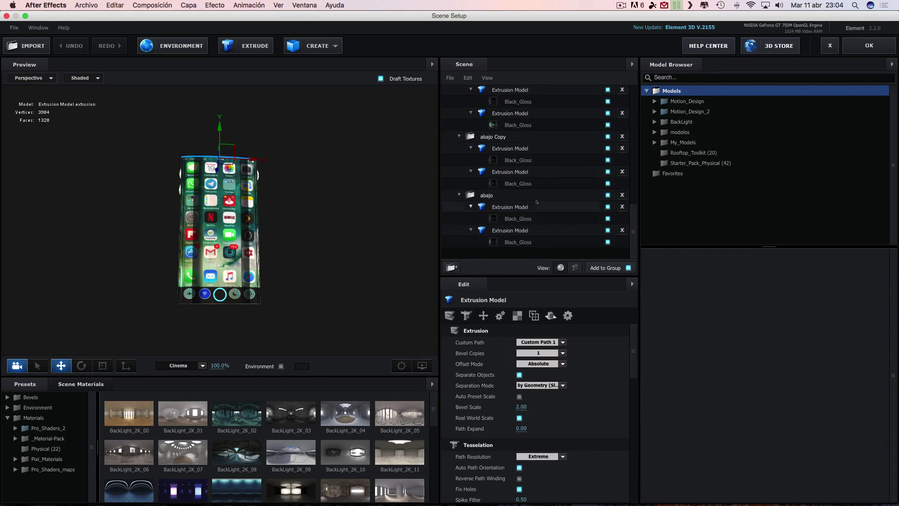
{"action": "left_click", "coordinate": [607, 195]}
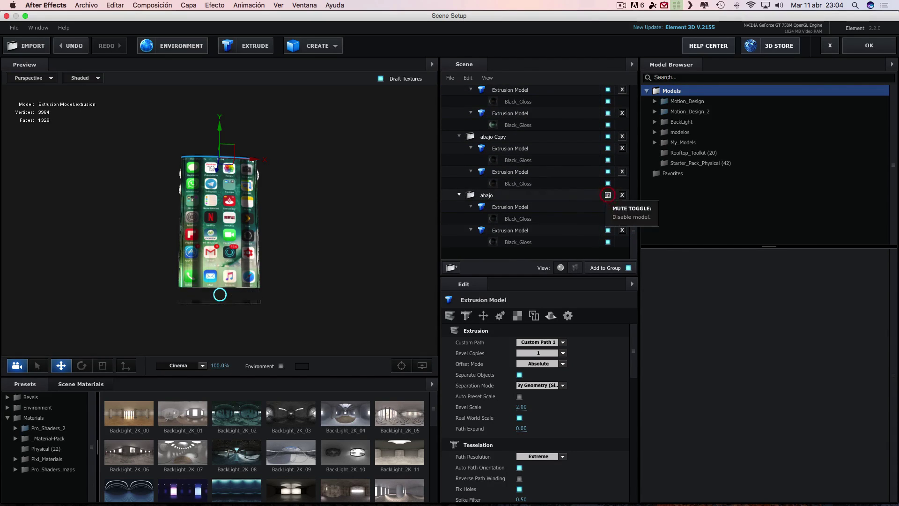
{"action": "left_click", "coordinate": [608, 195]}
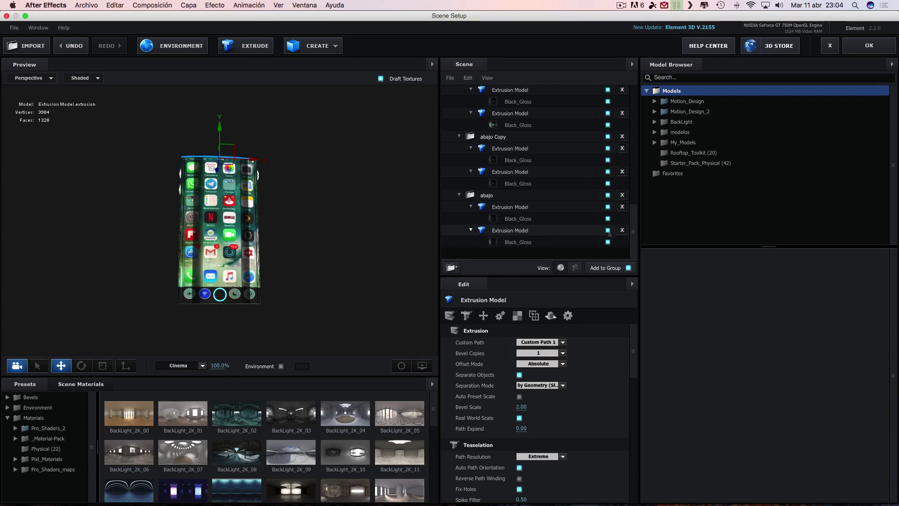
{"action": "left_click", "coordinate": [528, 243]}
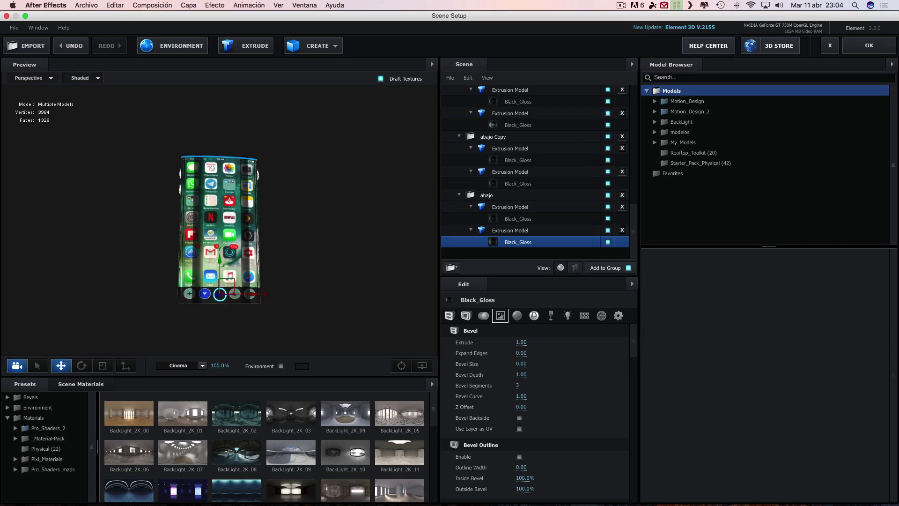
{"action": "left_click", "coordinate": [500, 317]}
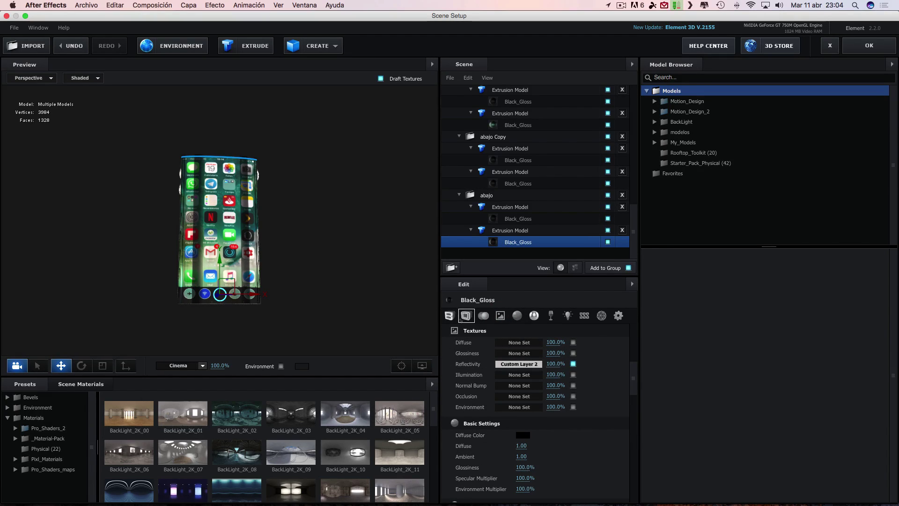
Put the last abajo extrusion model on auxiliary animation Channel 10 and close Scene Setup.
{"action": "left_click", "coordinate": [511, 231]}
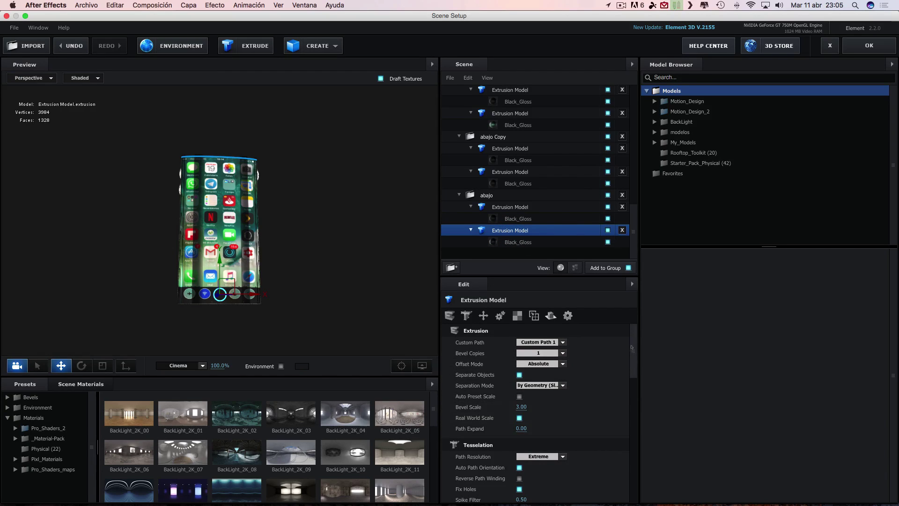
{"action": "left_click_drag", "start_coordinate": [635, 347], "coordinate": [635, 395]}
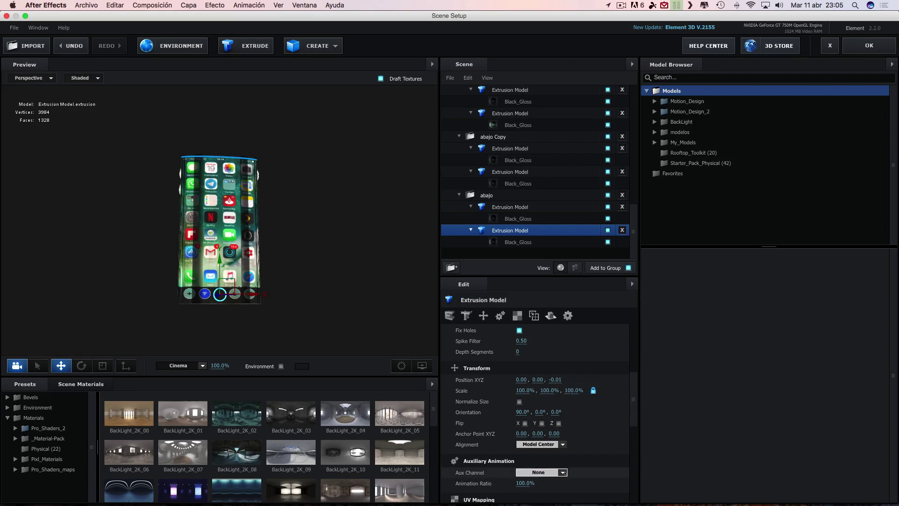
{"action": "left_click", "coordinate": [563, 473]}
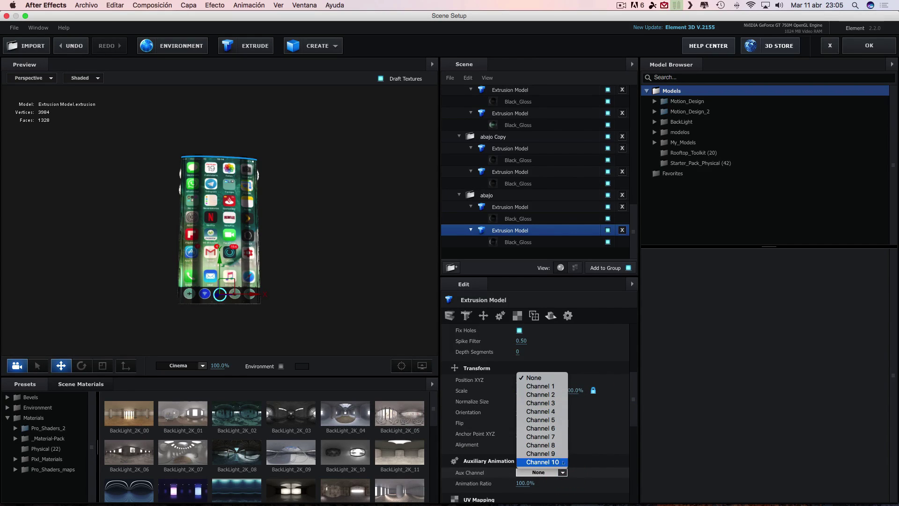
{"action": "left_click", "coordinate": [541, 462]}
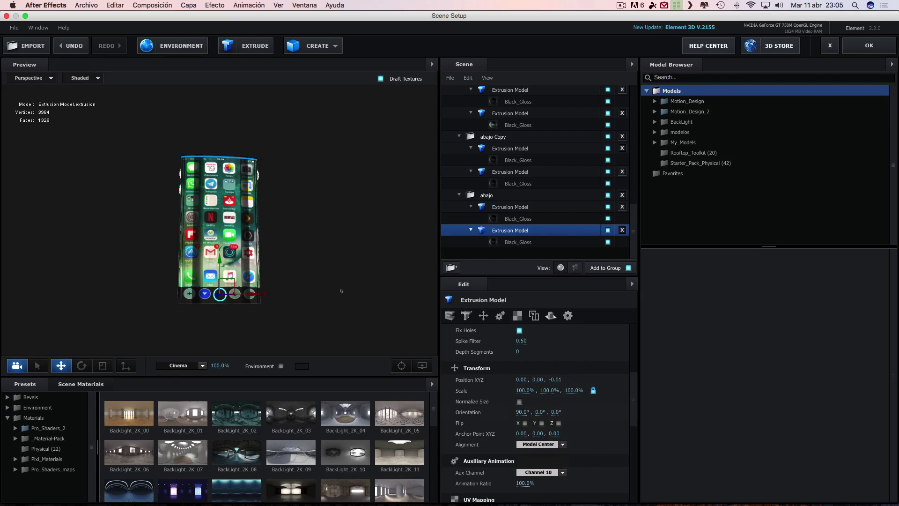
{"action": "scroll", "coordinate": [346, 288], "scroll_direction": "down", "scroll_amount": 3}
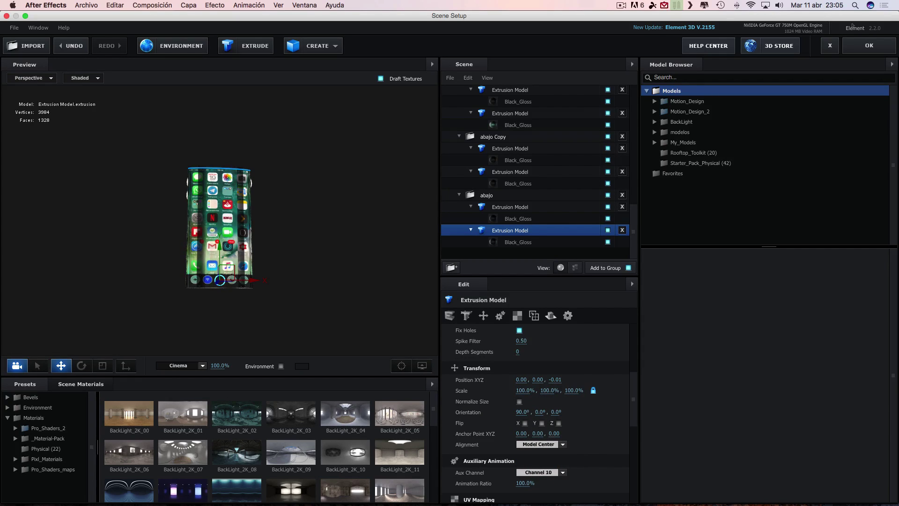
{"action": "left_click", "coordinate": [870, 46]}
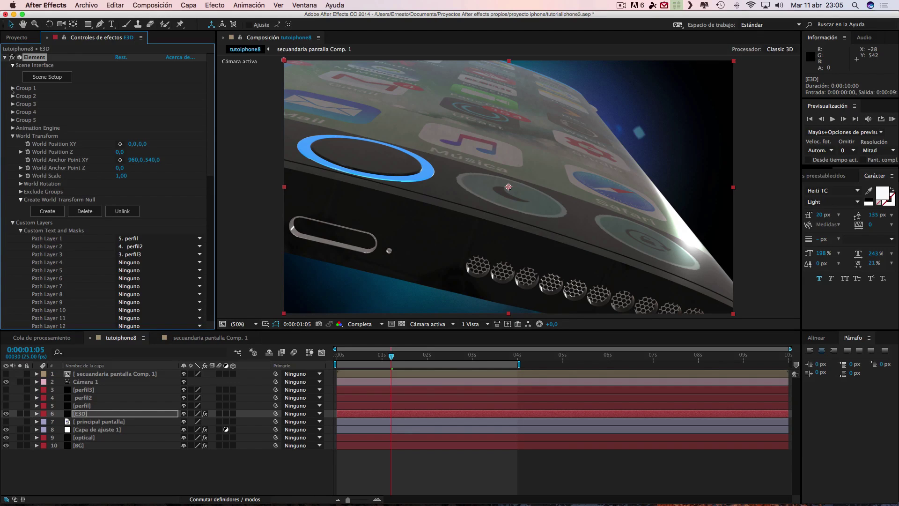
Expand Element's Group 1 > Aux Channels > Channel 10 and nudge UV Offset U to 0,02.
{"action": "left_click", "coordinate": [13, 89]}
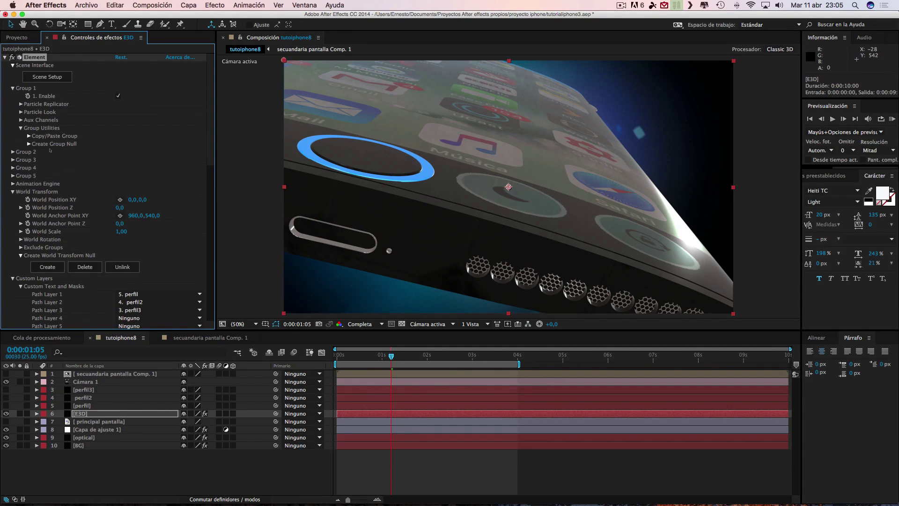
{"action": "left_click", "coordinate": [21, 120]}
{"action": "left_click", "coordinate": [29, 200]}
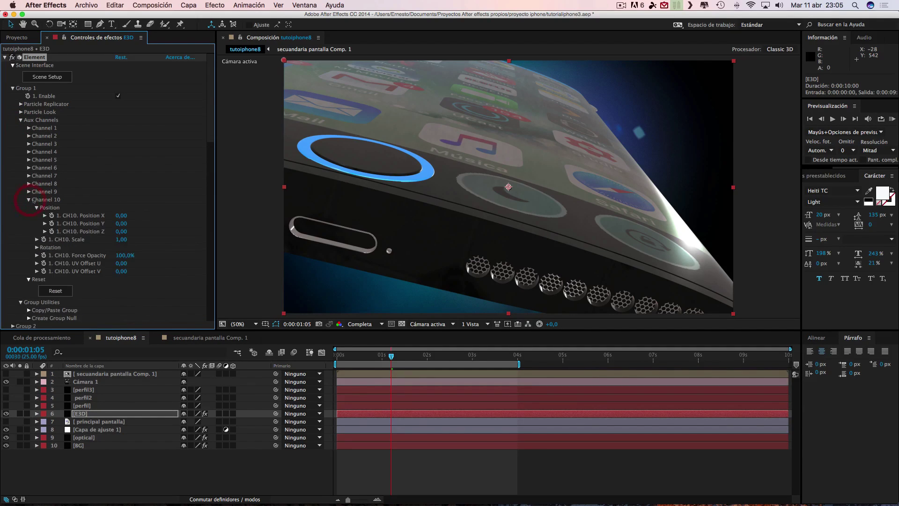
{"action": "key", "text": "super+z"}
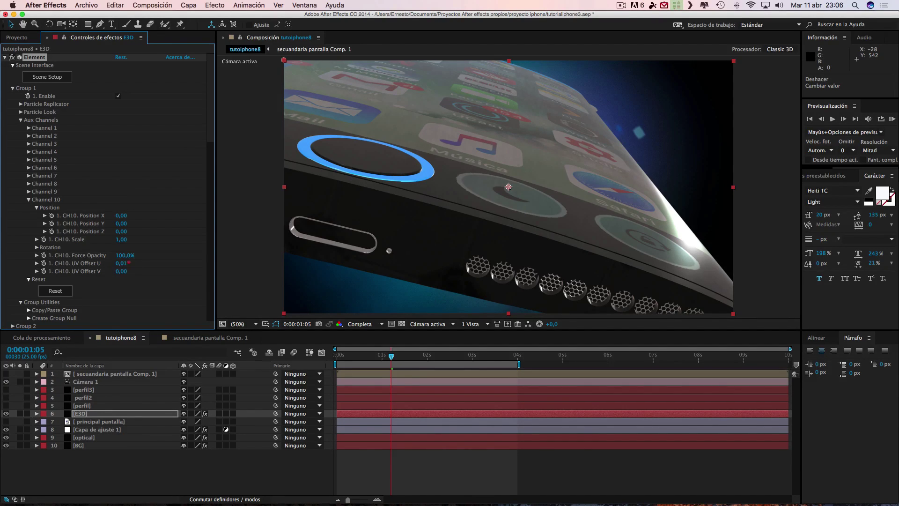
{"action": "left_click_drag", "start_coordinate": [121, 264], "coordinate": [118, 264]}
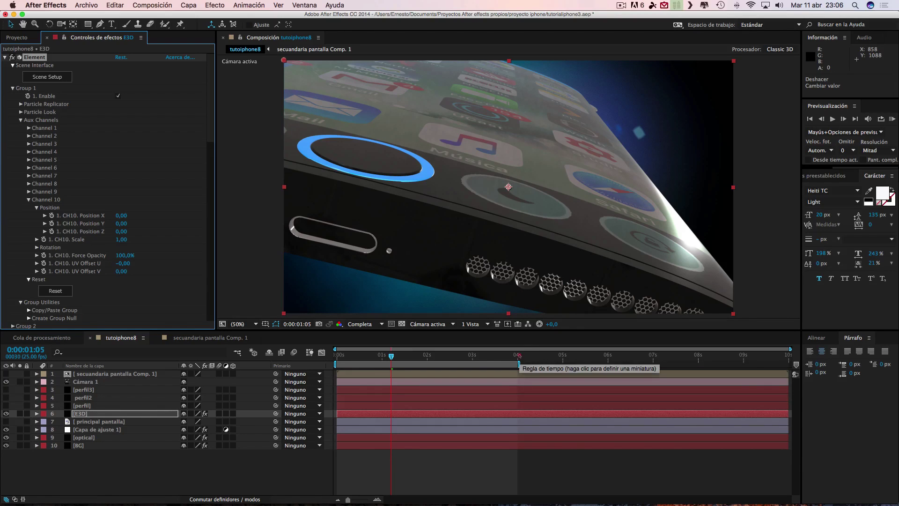
Park the current time at 0:00:04:00 and select the Cámara 1 layer.
{"action": "left_click", "coordinate": [519, 357]}
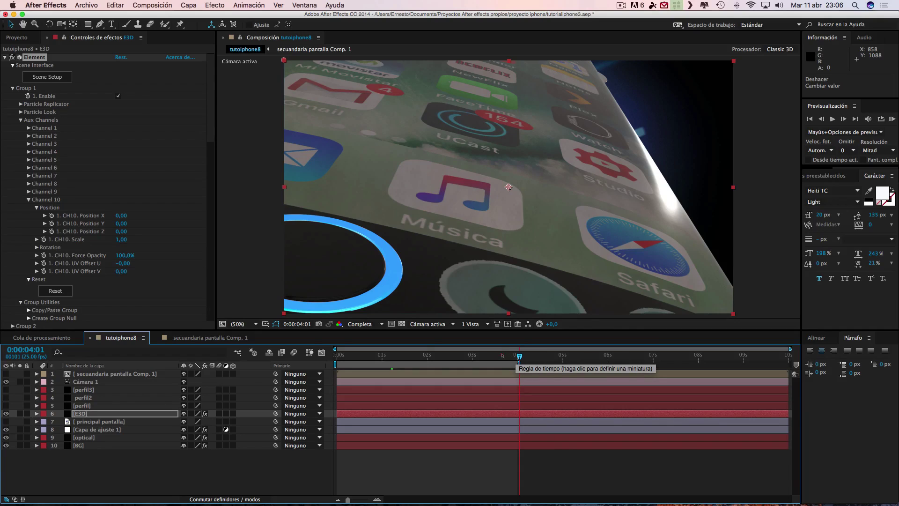
{"action": "key", "text": "shift+Page_Up"}
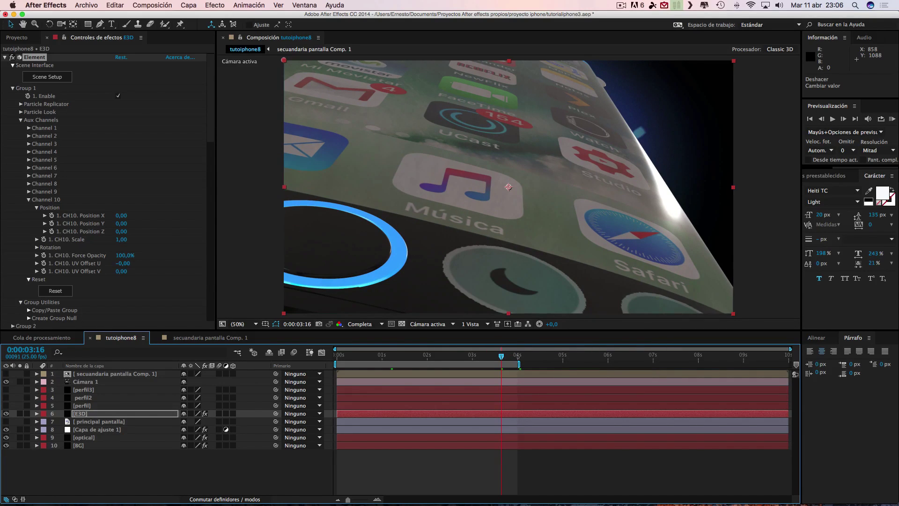
{"action": "left_click", "coordinate": [518, 357]}
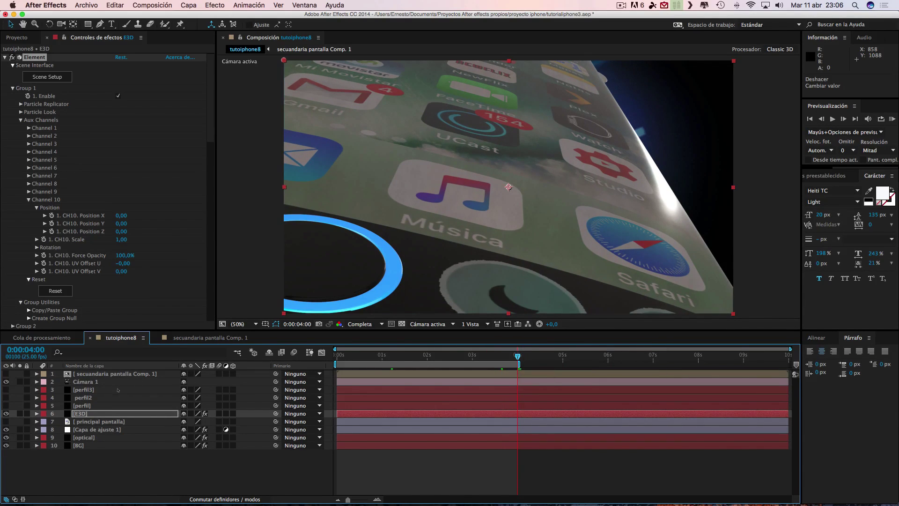
{"action": "left_click", "coordinate": [93, 383]}
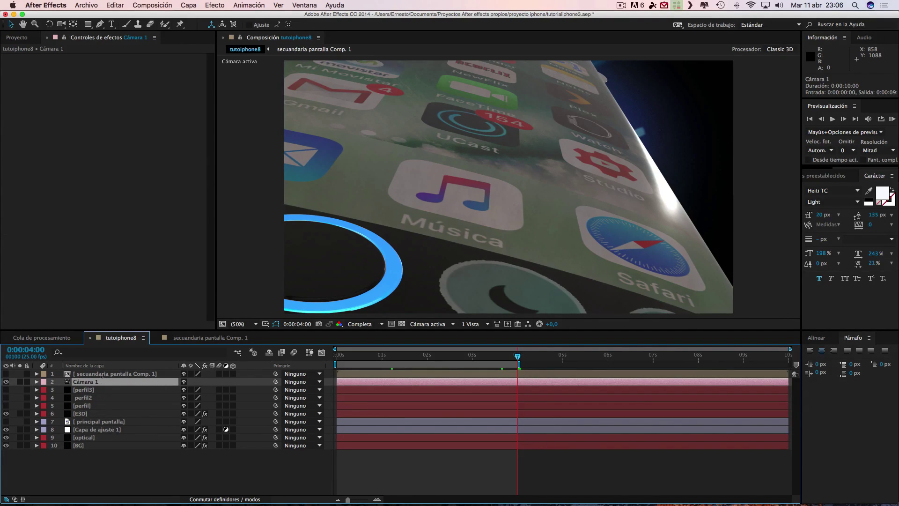
Split Cámara 1 at 4 seconds into Cámara 2 and delete Cámara 2's 0-second keyframes.
{"action": "key", "text": "super+shift+d"}
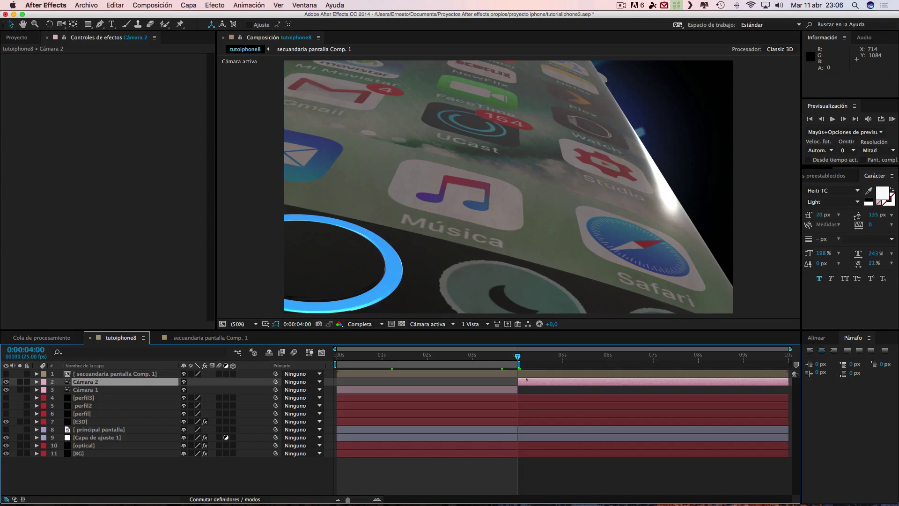
{"action": "left_click", "coordinate": [100, 382]}
{"action": "key", "text": "u"}
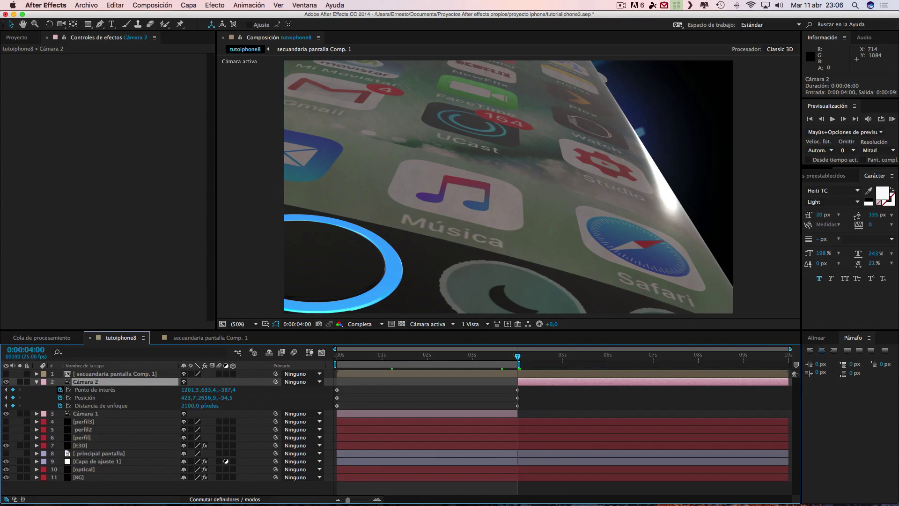
{"action": "left_click", "coordinate": [79, 390]}
{"action": "left_click", "coordinate": [79, 405], "text": "shift"}
{"action": "left_click", "coordinate": [60, 406]}
{"action": "left_click", "coordinate": [60, 406]}
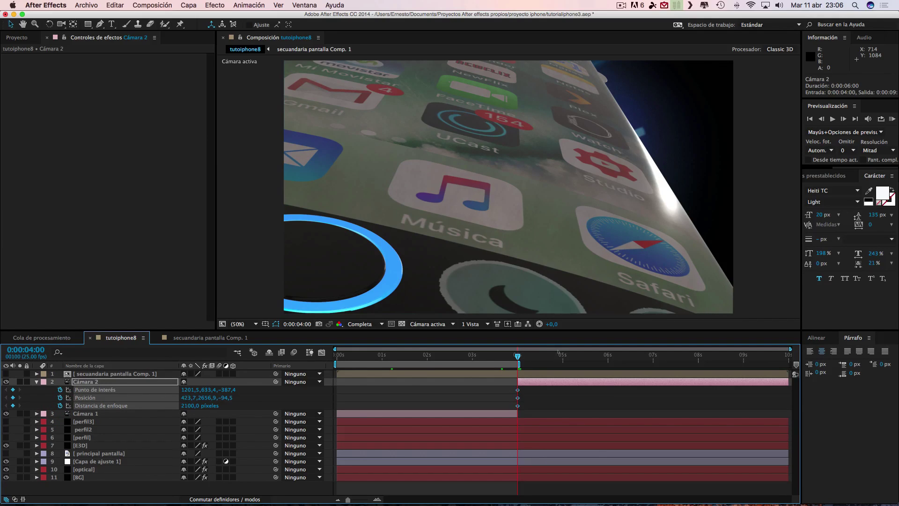
Dolly Cámara 2 back with Track Z to -436.8, 4895.5, 229.7 so the whole phone shows.
{"action": "left_click", "coordinate": [61, 24]}
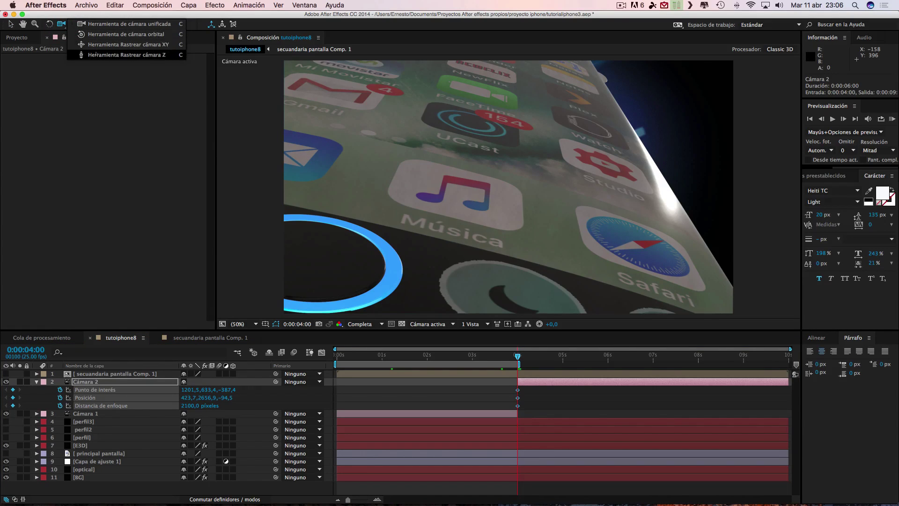
{"action": "left_click", "coordinate": [117, 55]}
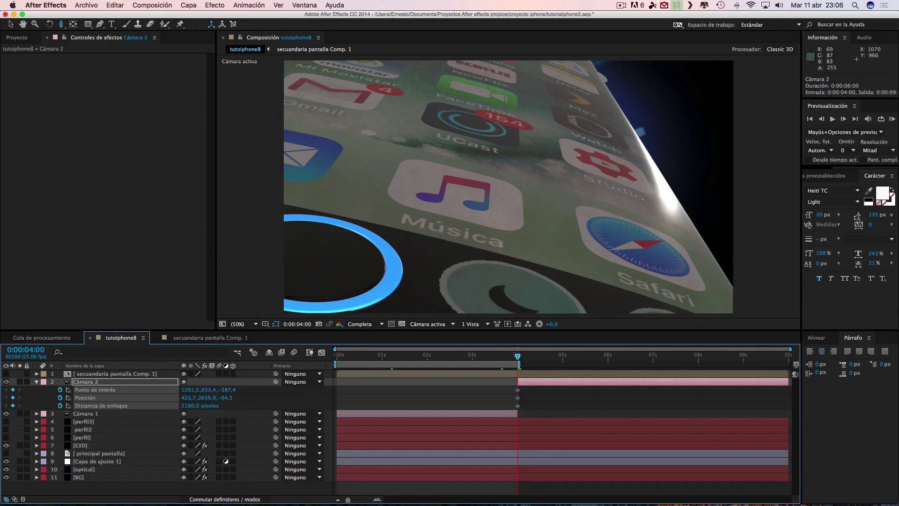
{"action": "mouse_move", "coordinate": [507, 307]}
{"action": "left_mouse_down"}
{"action": "mouse_move", "coordinate": [447, 310]}
{"action": "mouse_move", "coordinate": [521, 141]}
{"action": "mouse_move", "coordinate": [481, 269]}
{"action": "left_mouse_up"}
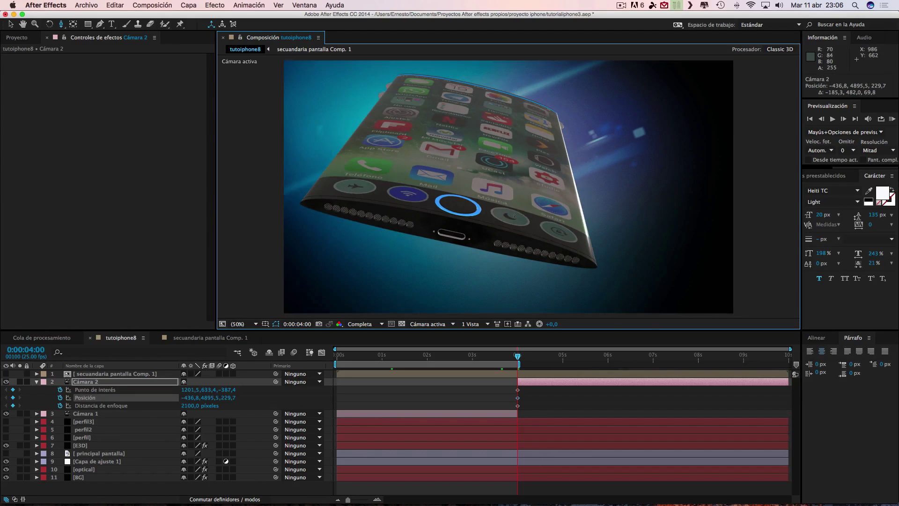
{"action": "left_click", "coordinate": [188, 5]}
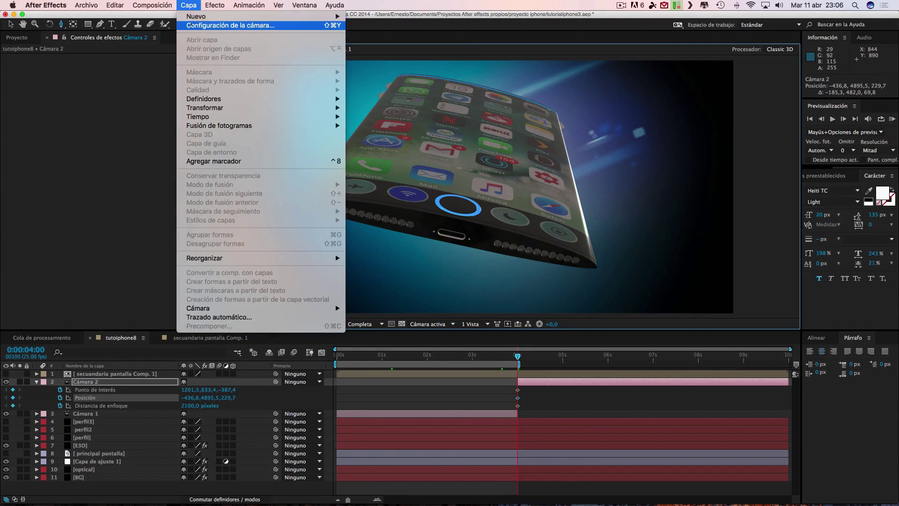
Add a new null object layer, Nulo 2, and make it a 3D layer.
{"action": "mouse_move", "coordinate": [194, 18]}
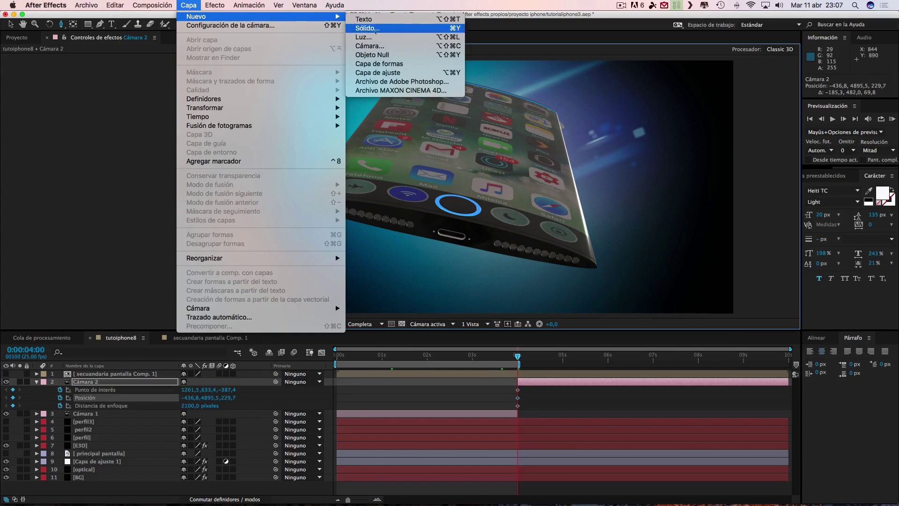
{"action": "left_click", "coordinate": [372, 55]}
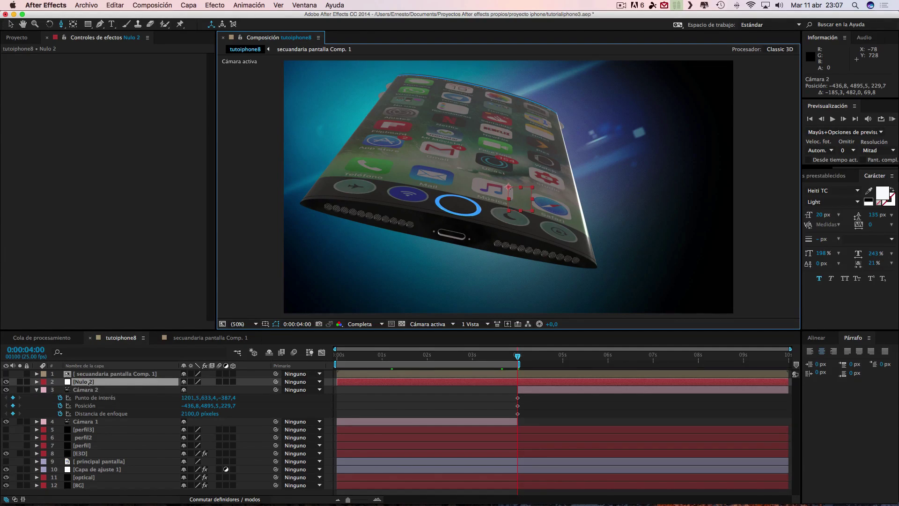
{"action": "left_click", "coordinate": [101, 383]}
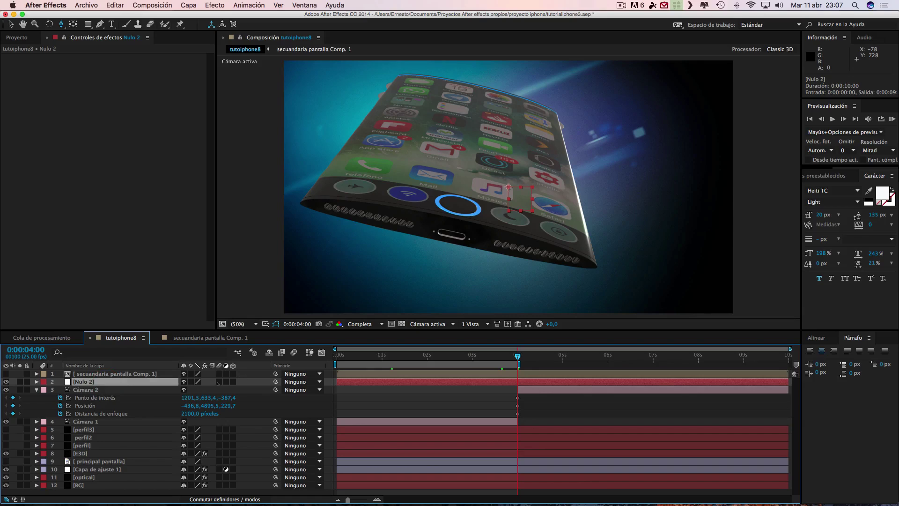
{"action": "left_click", "coordinate": [233, 382]}
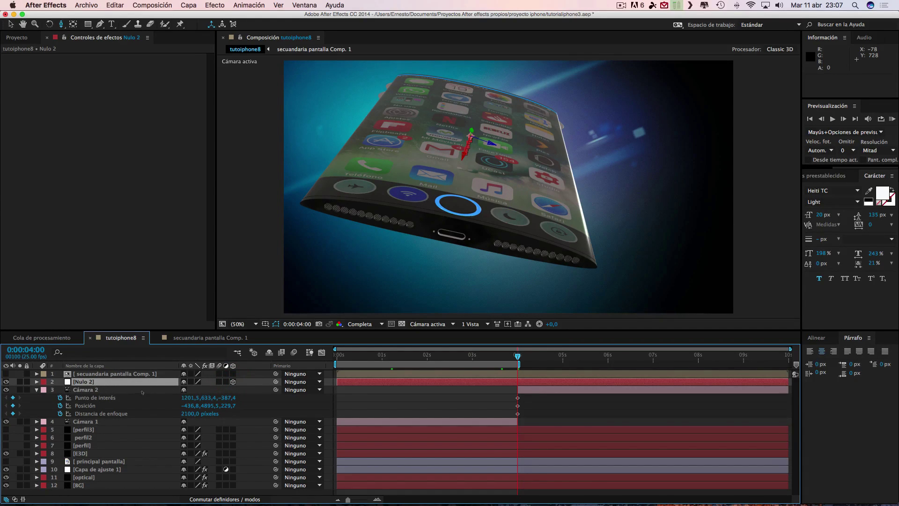
Parent Cámara 2 to Nulo 2, leaving the camera at -1396.8, 4355.5, 229.7.
{"action": "left_click_drag", "start_coordinate": [276, 389], "coordinate": [93, 382]}
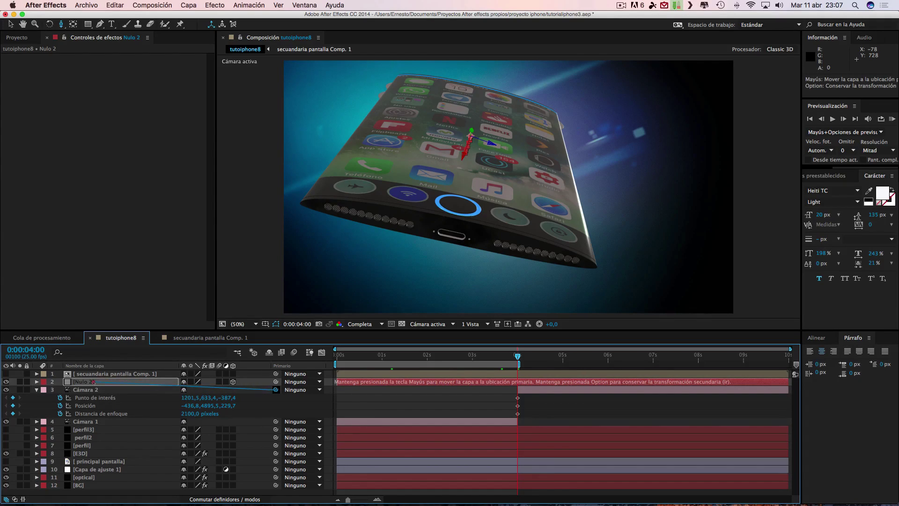
{"action": "left_click_drag", "start_coordinate": [93, 382], "coordinate": [93, 382]}
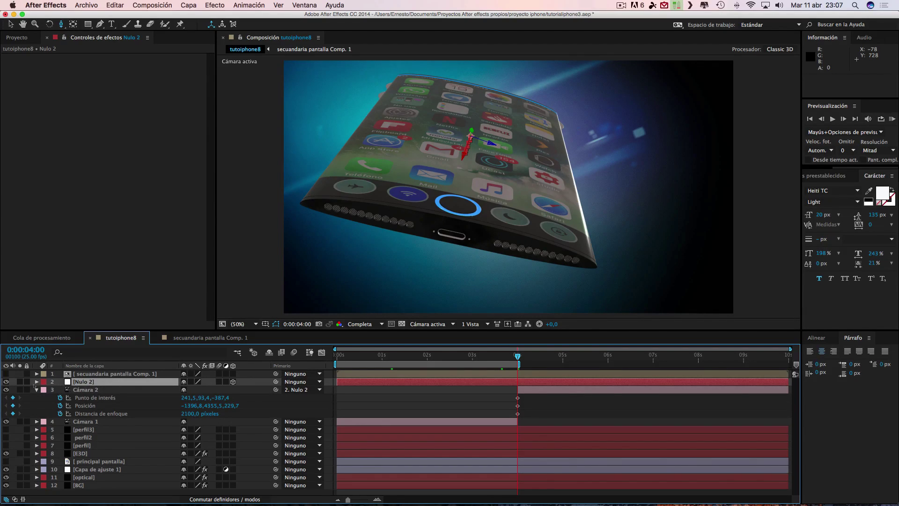
{"action": "left_click", "coordinate": [36, 382]}
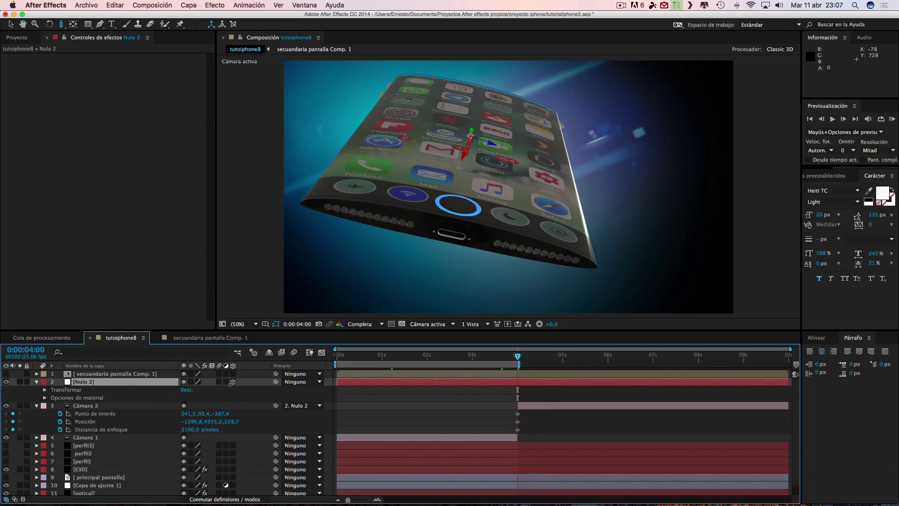
Set keyframes at 4 seconds on all of Nulo 2's transform properties.
{"action": "left_click", "coordinate": [45, 390]}
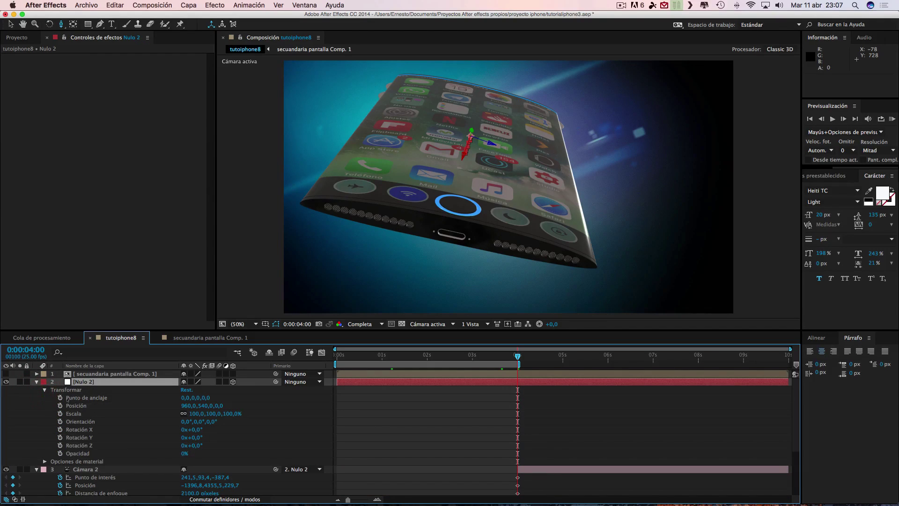
{"action": "left_click", "coordinate": [68, 398]}
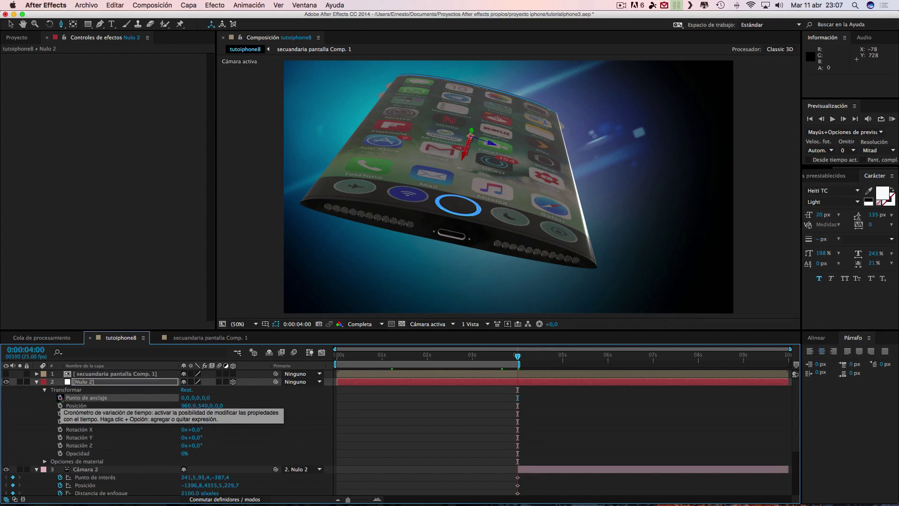
{"action": "left_click", "coordinate": [60, 398]}
{"action": "left_click", "coordinate": [60, 406]}
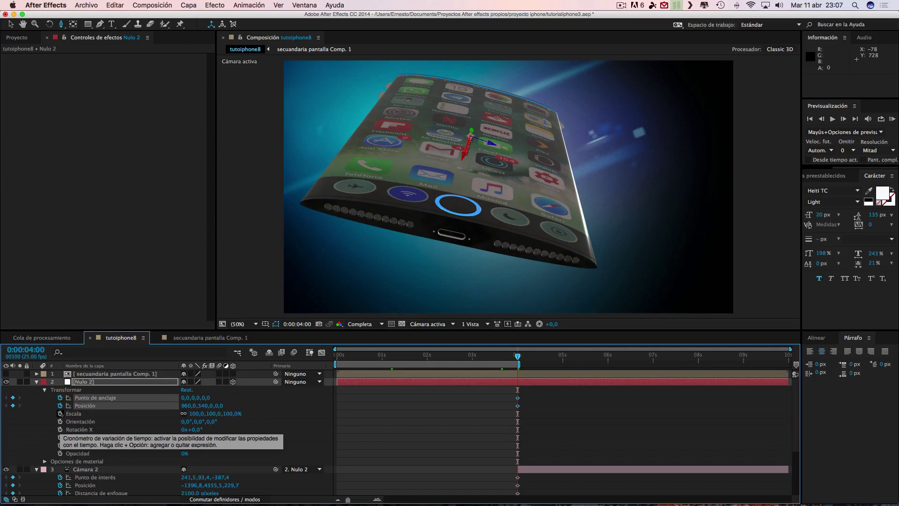
{"action": "left_click", "coordinate": [59, 414]}
{"action": "left_click", "coordinate": [60, 422]}
{"action": "left_click", "coordinate": [60, 430]}
{"action": "left_click", "coordinate": [60, 438]}
{"action": "left_click", "coordinate": [60, 446]}
{"action": "left_click", "coordinate": [60, 453]}
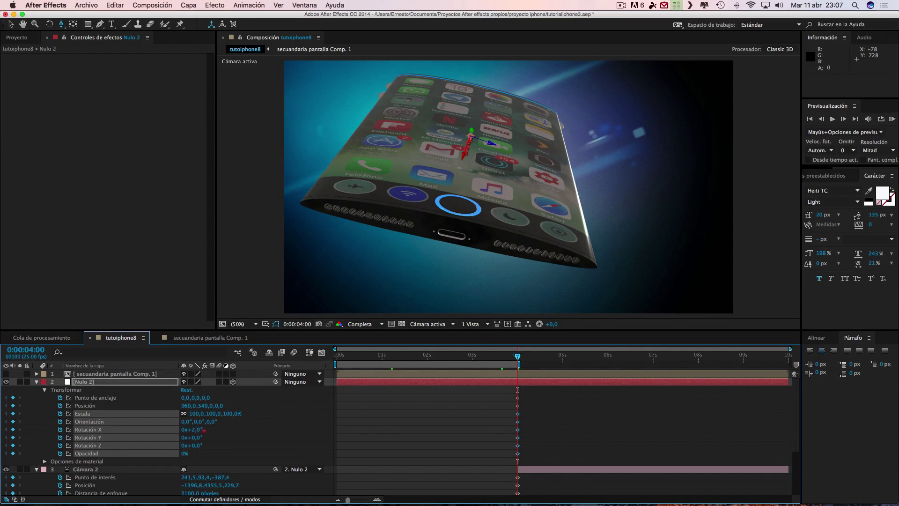
Tilt Nulo 2 to about 17° X and 41° Z rotation and reframe the camera on the phone.
{"action": "mouse_move", "coordinate": [205, 430]}
{"action": "left_mouse_down"}
{"action": "mouse_move", "coordinate": [205, 445]}
{"action": "mouse_move", "coordinate": [215, 445]}
{"action": "left_mouse_up"}
{"action": "left_click", "coordinate": [206, 430]}
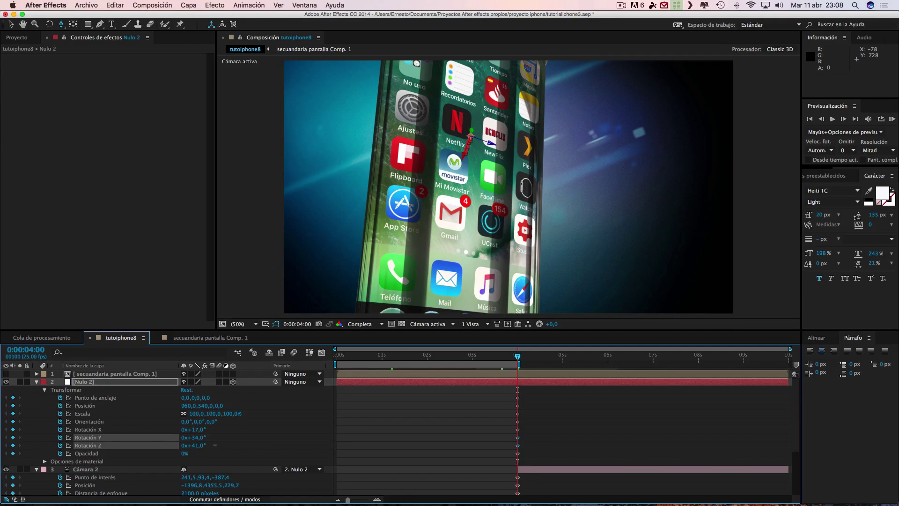
{"action": "left_click", "coordinate": [207, 446]}
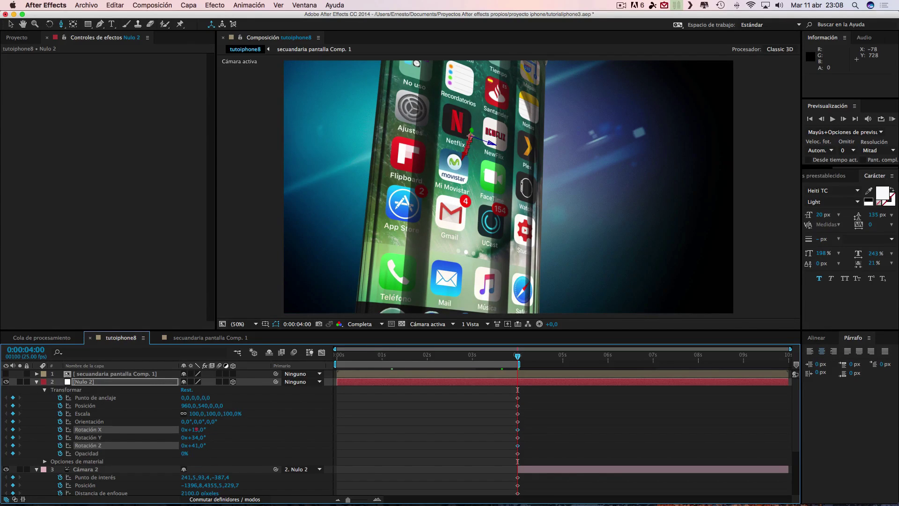
{"action": "left_click_drag", "start_coordinate": [196, 429], "coordinate": [203, 429]}
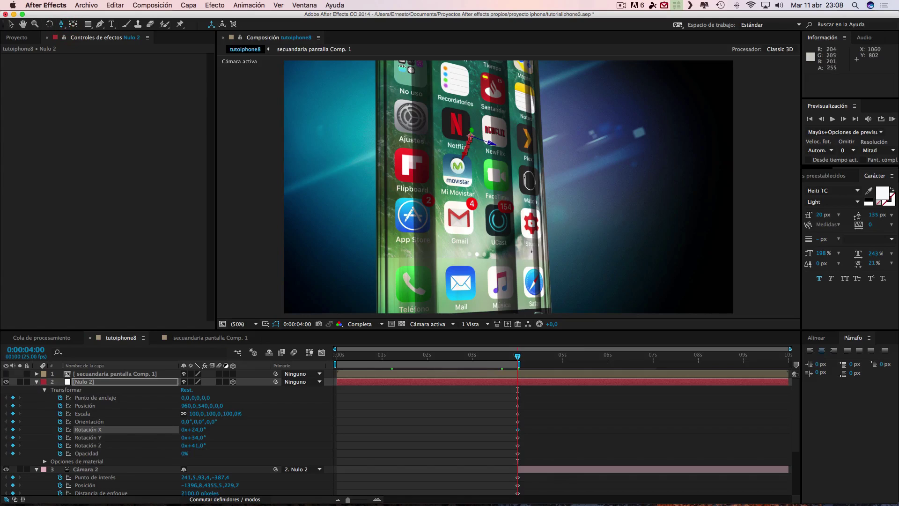
{"action": "mouse_move", "coordinate": [506, 188]}
{"action": "left_mouse_down"}
{"action": "mouse_move", "coordinate": [447, 187]}
{"action": "mouse_move", "coordinate": [515, 186]}
{"action": "left_mouse_up"}
{"action": "left_click", "coordinate": [531, 372]}
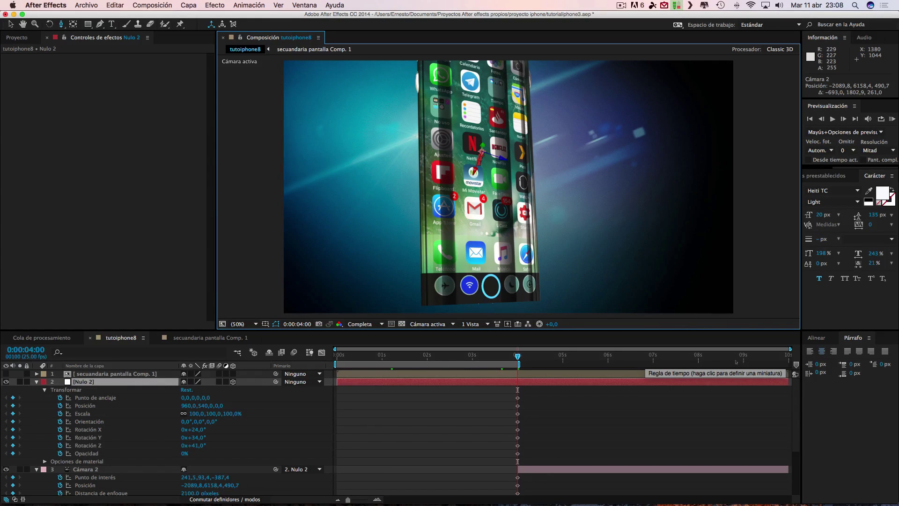
Key Rotación Y to 1x+26° at 8 seconds and limit the work area to 4–8 seconds.
{"action": "left_click", "coordinate": [698, 361]}
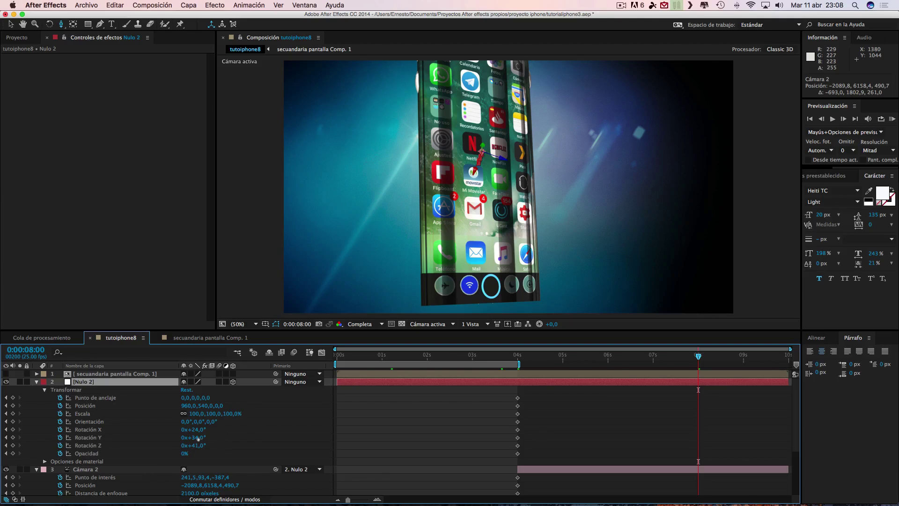
{"action": "left_click_drag", "start_coordinate": [198, 439], "coordinate": [206, 439]}
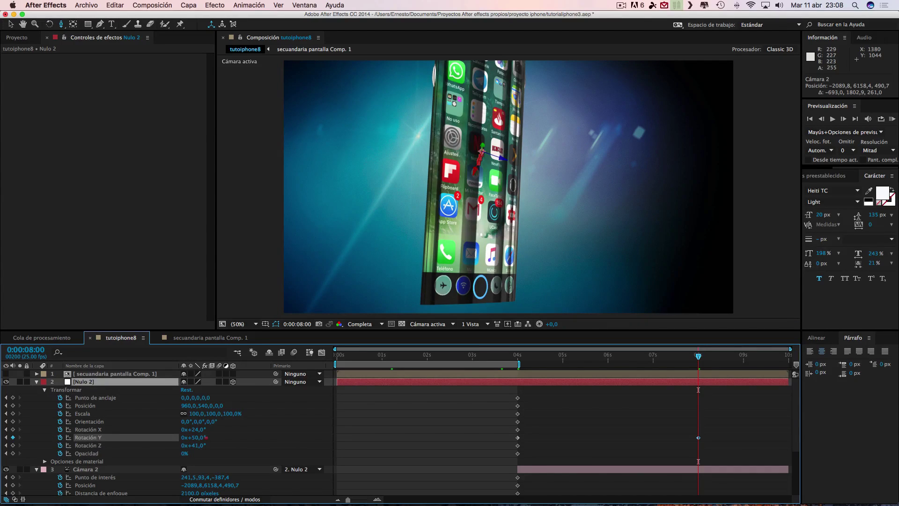
{"action": "left_click_drag", "start_coordinate": [209, 438], "coordinate": [363, 438]}
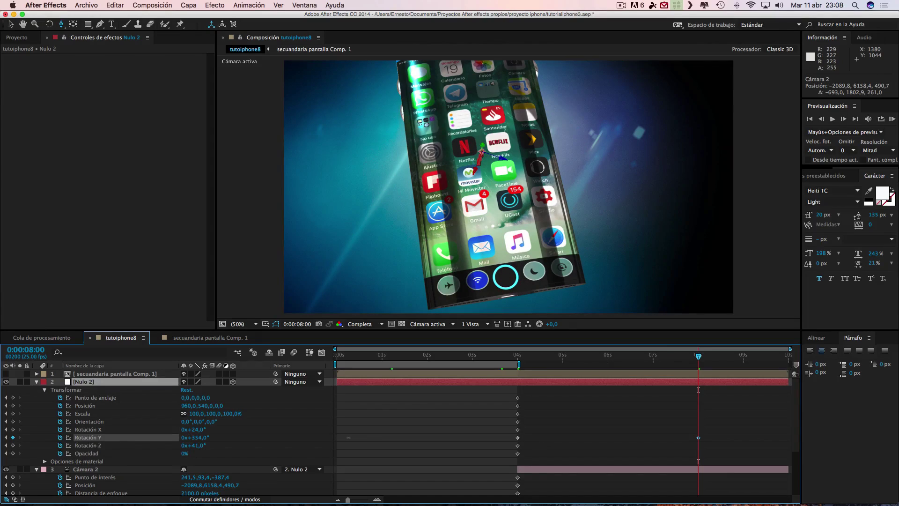
{"action": "left_click", "coordinate": [340, 437]}
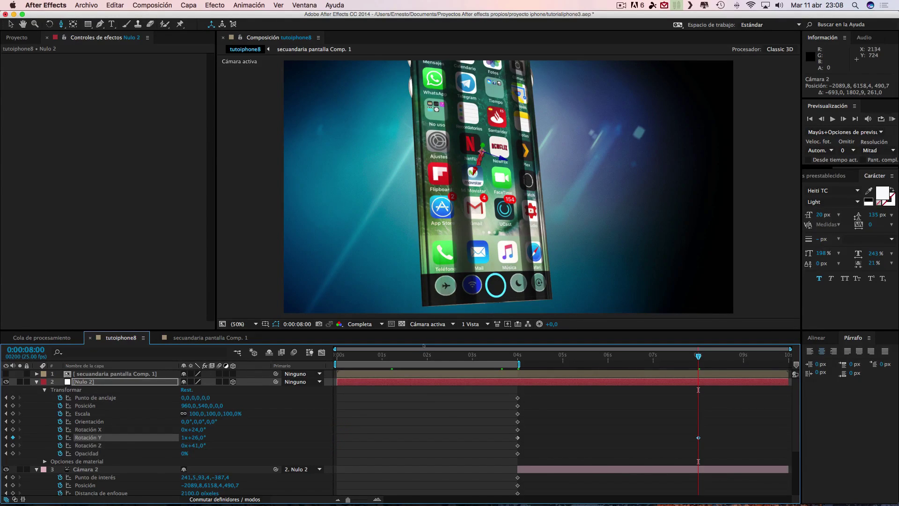
{"action": "mouse_move", "coordinate": [410, 364]}
{"action": "left_mouse_down"}
{"action": "mouse_move", "coordinate": [593, 364]}
{"action": "mouse_move", "coordinate": [585, 364]}
{"action": "left_mouse_up"}
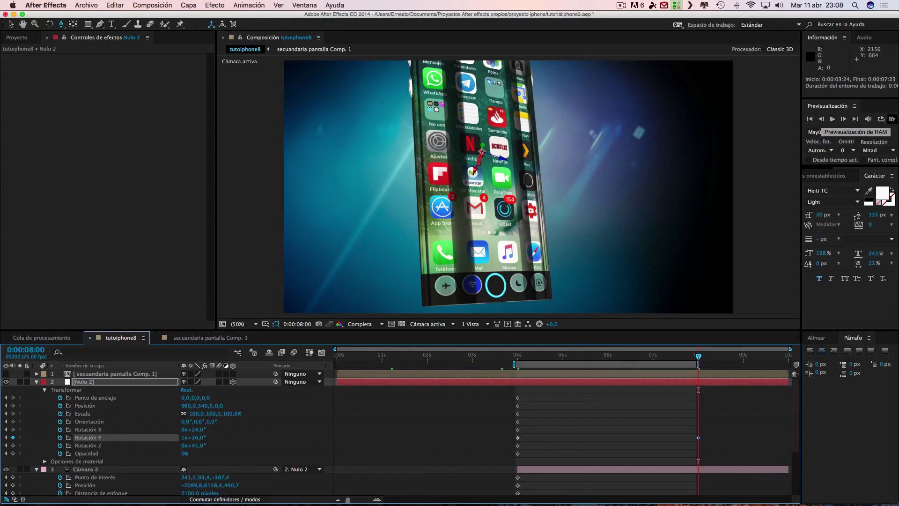
RAM-preview the 4–8 second spin, then select the E3D layer and open Element's Scene Setup.
{"action": "left_click", "coordinate": [892, 119]}
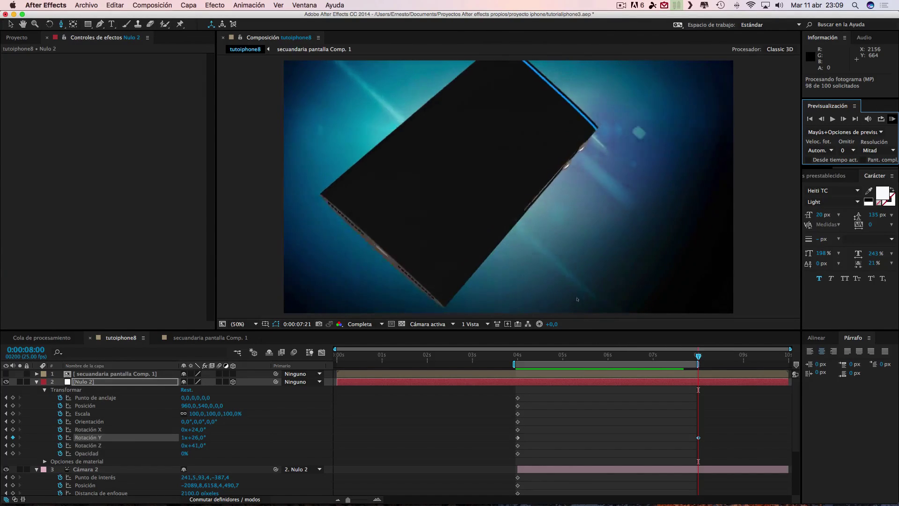
{"action": "key", "text": "space"}
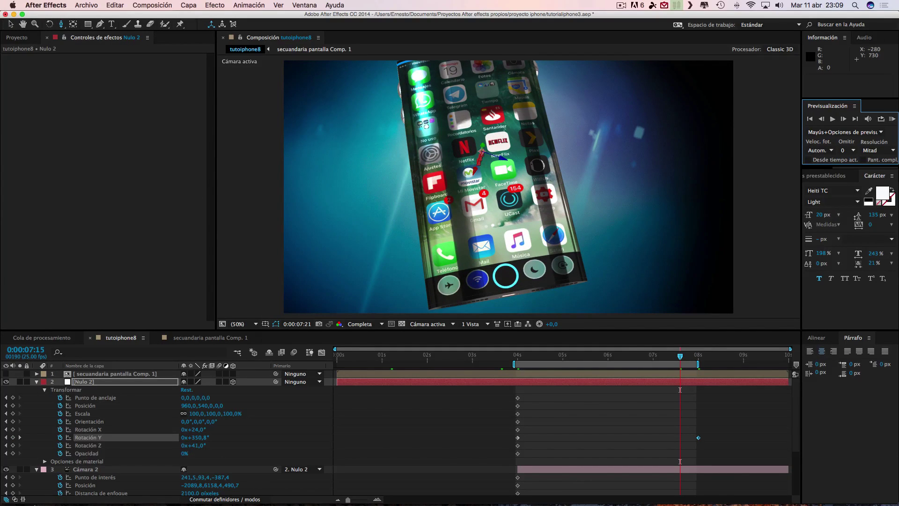
{"action": "scroll", "coordinate": [129, 448], "scroll_direction": "down", "scroll_amount": 5}
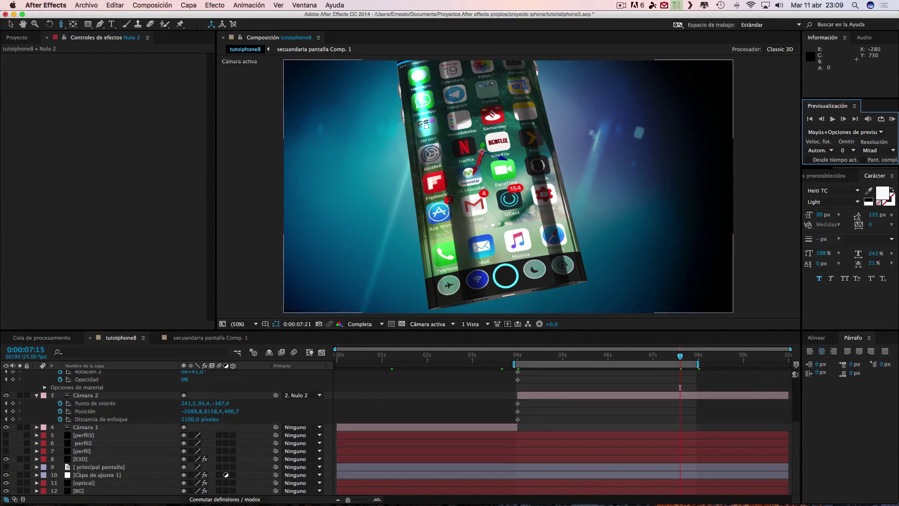
{"action": "left_click", "coordinate": [81, 459]}
{"action": "left_click", "coordinate": [38, 78]}
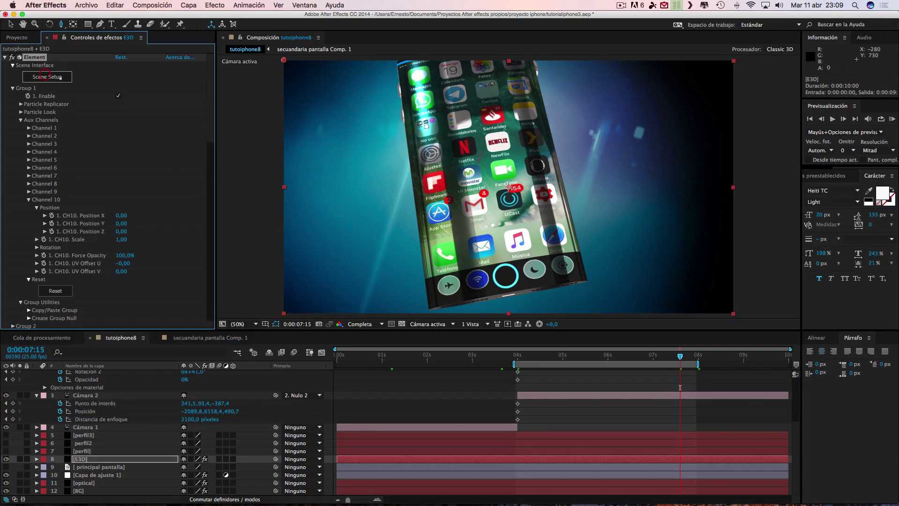
Browse Presets > Environment > BackLight_2K and try environments 02, 01, 17 and 11.
{"action": "left_click", "coordinate": [24, 384]}
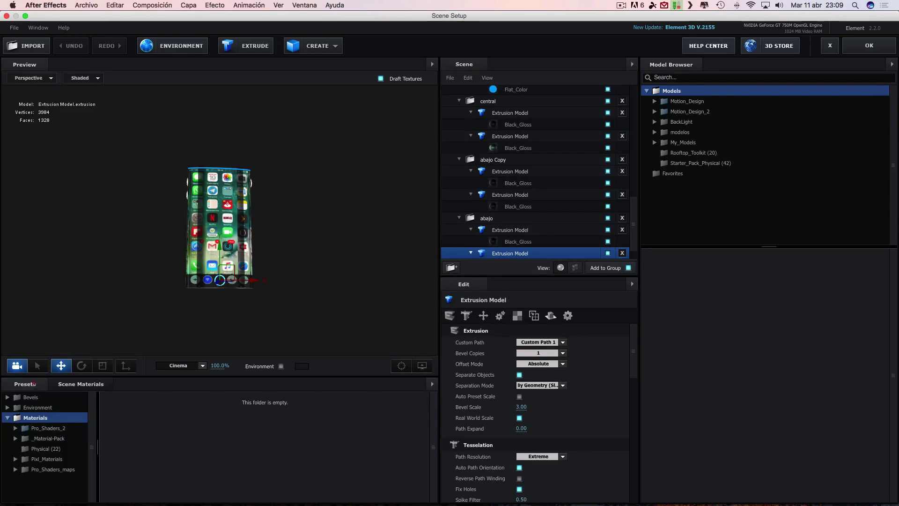
{"action": "left_click", "coordinate": [22, 407]}
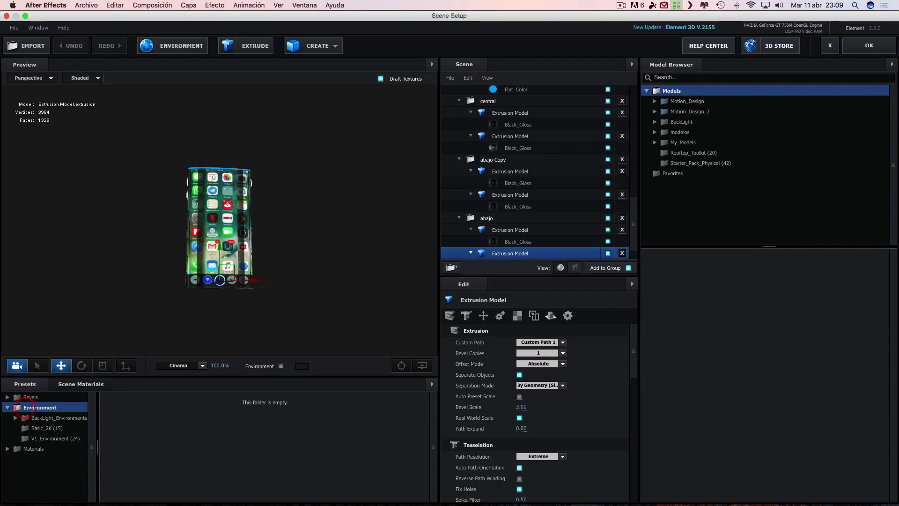
{"action": "left_click", "coordinate": [56, 418]}
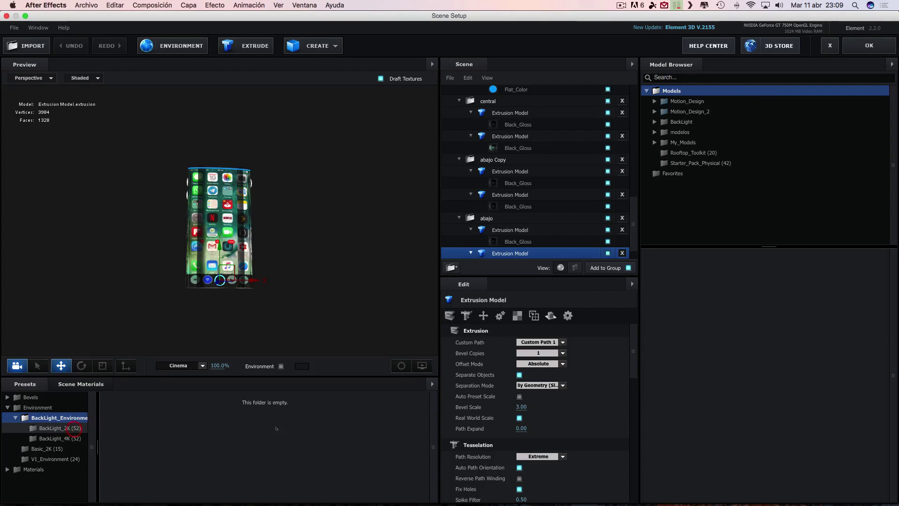
{"action": "left_click", "coordinate": [74, 428]}
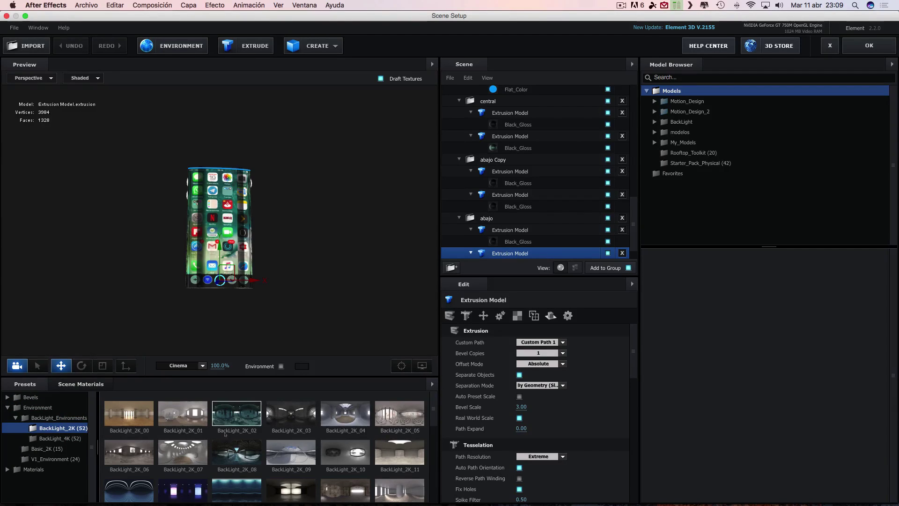
{"action": "left_click", "coordinate": [345, 414]}
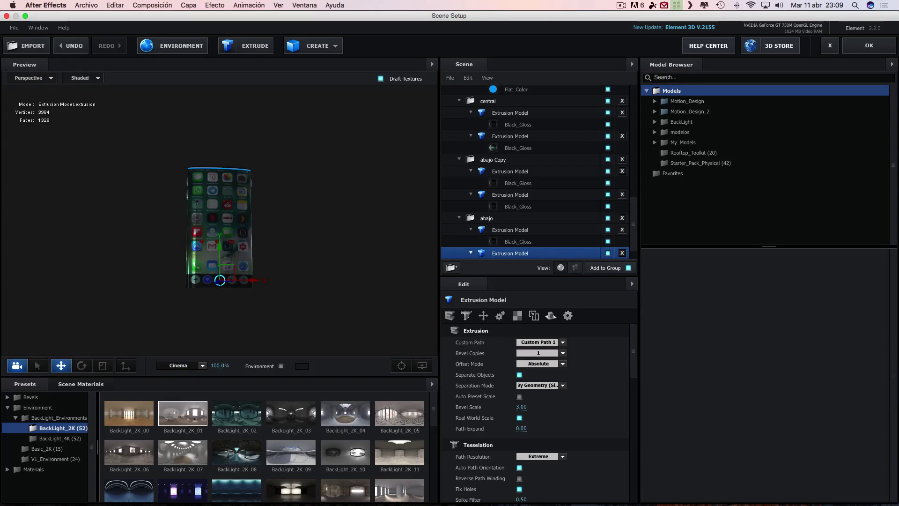
{"action": "left_click", "coordinate": [194, 418]}
{"action": "scroll", "coordinate": [346, 442], "scroll_direction": "down", "scroll_amount": 2}
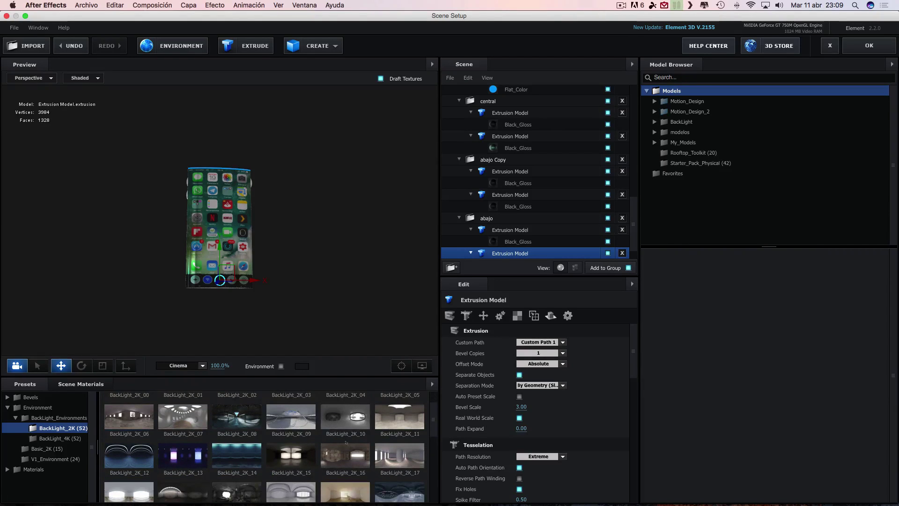
{"action": "left_click", "coordinate": [399, 417]}
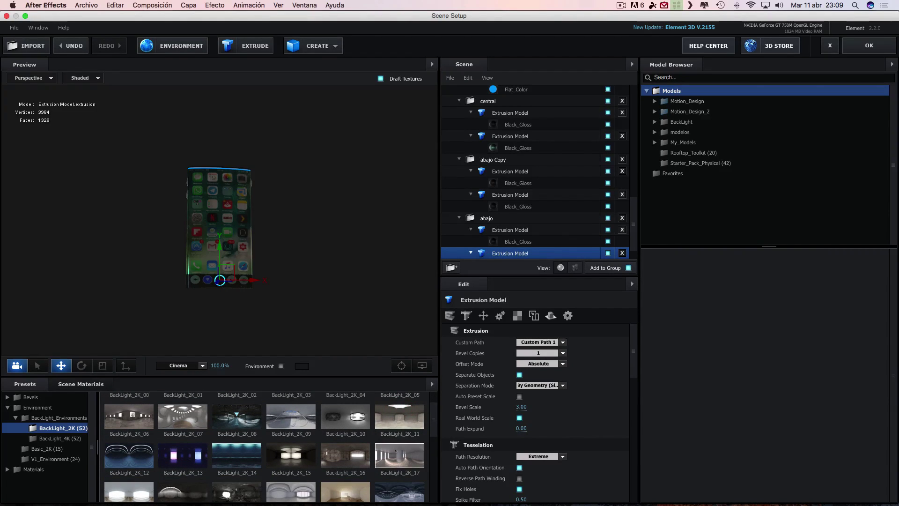
{"action": "left_click", "coordinate": [396, 450]}
{"action": "left_click", "coordinate": [400, 416]}
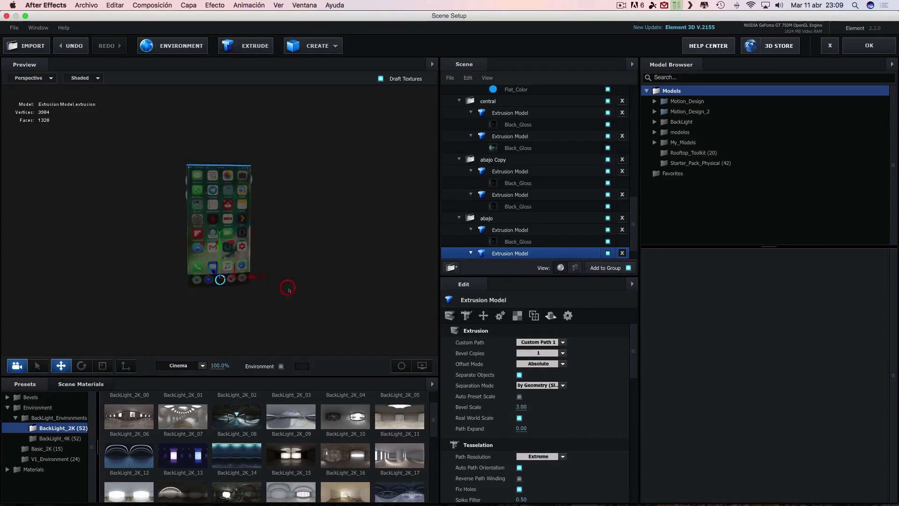
{"action": "scroll", "coordinate": [287, 281], "scroll_direction": "up", "scroll_amount": 5}
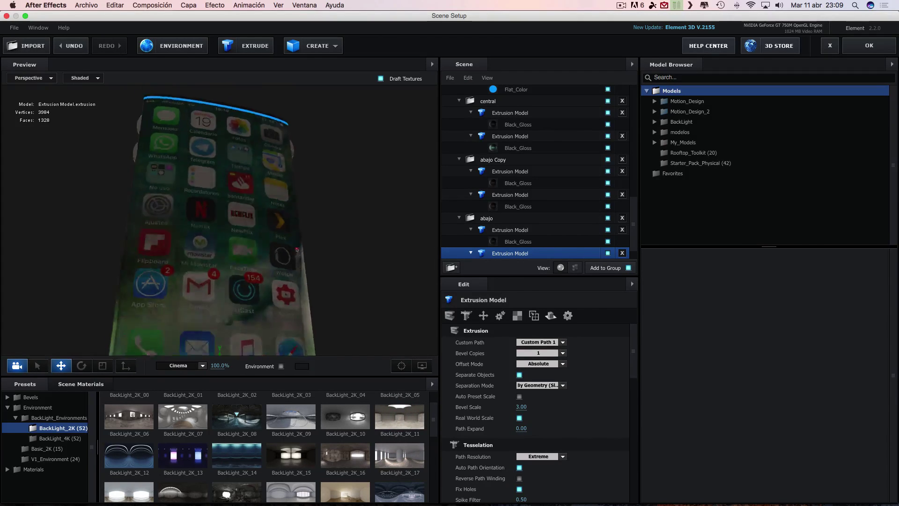
Orbit the preview to check the phone's reflections, settle on an environment, and close Scene Setup.
{"action": "left_click_drag", "start_coordinate": [296, 249], "coordinate": [417, 225]}
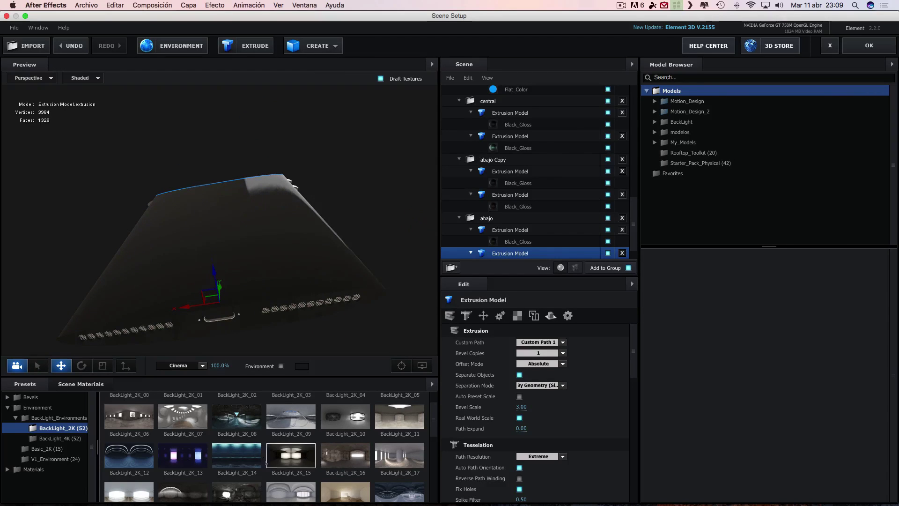
{"action": "mouse_move", "coordinate": [221, 262]}
{"action": "left_mouse_down"}
{"action": "mouse_move", "coordinate": [202, 311]}
{"action": "mouse_move", "coordinate": [300, 284]}
{"action": "mouse_move", "coordinate": [204, 387]}
{"action": "left_mouse_up"}
{"action": "left_click", "coordinate": [291, 487]}
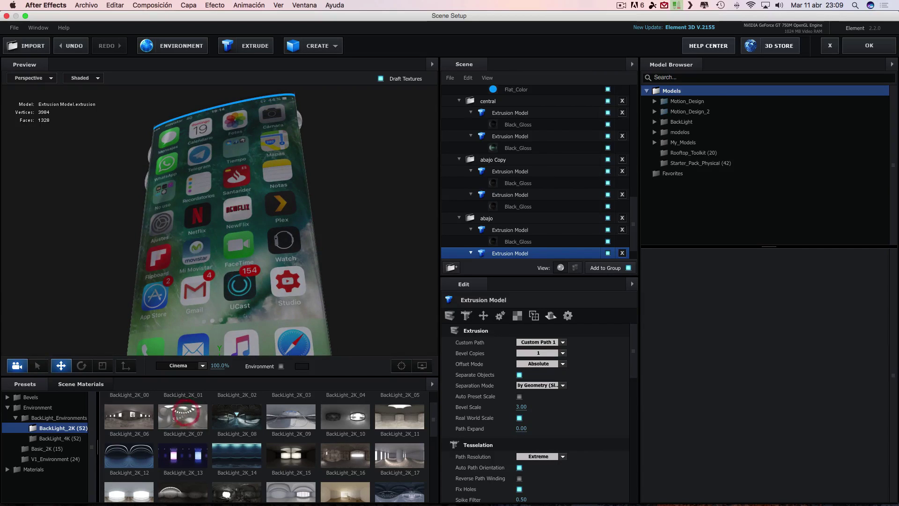
{"action": "mouse_move", "coordinate": [234, 305]}
{"action": "left_mouse_down"}
{"action": "mouse_move", "coordinate": [291, 274]}
{"action": "mouse_move", "coordinate": [131, 286]}
{"action": "mouse_move", "coordinate": [291, 306]}
{"action": "left_mouse_up"}
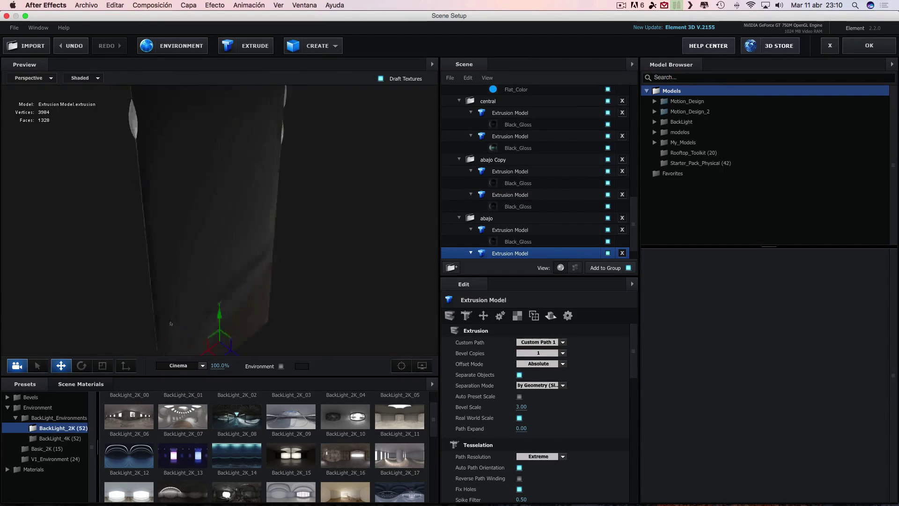
{"action": "scroll", "coordinate": [290, 436], "scroll_direction": "down", "scroll_amount": 5}
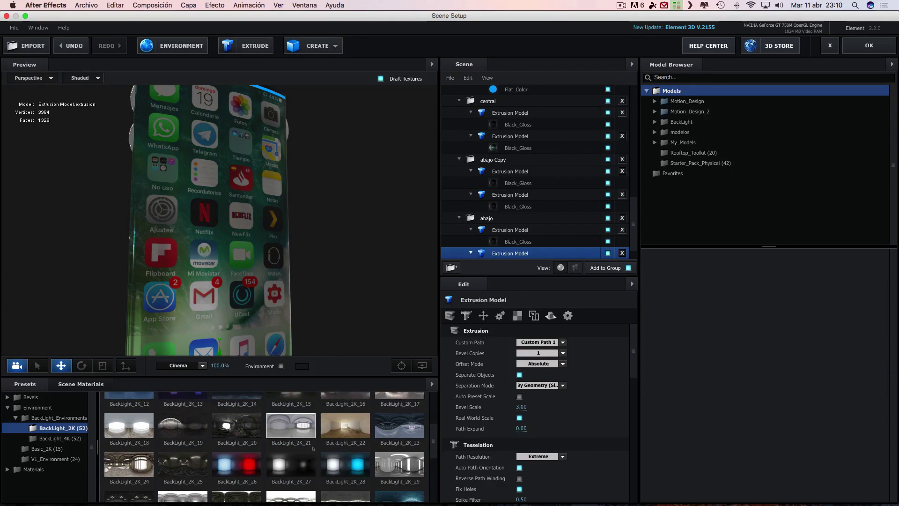
{"action": "left_click_drag", "start_coordinate": [263, 307], "coordinate": [353, 239]}
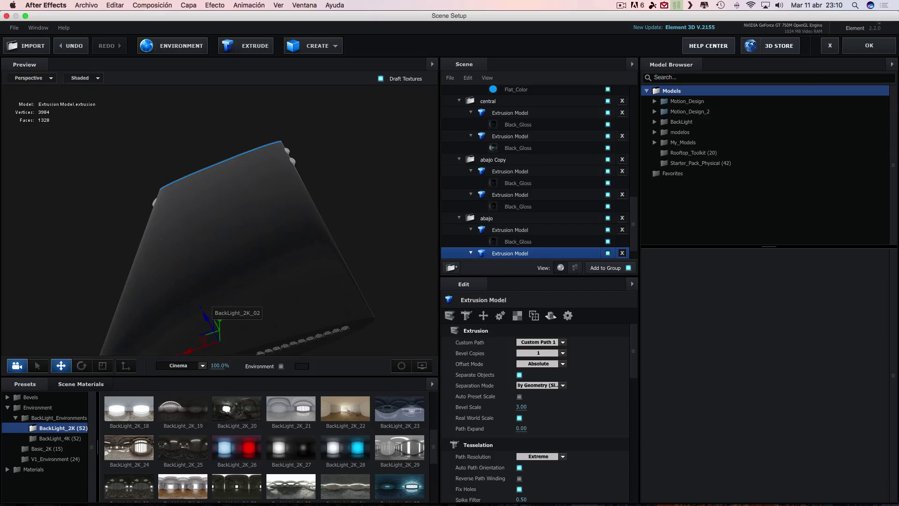
{"action": "left_click", "coordinate": [869, 45]}
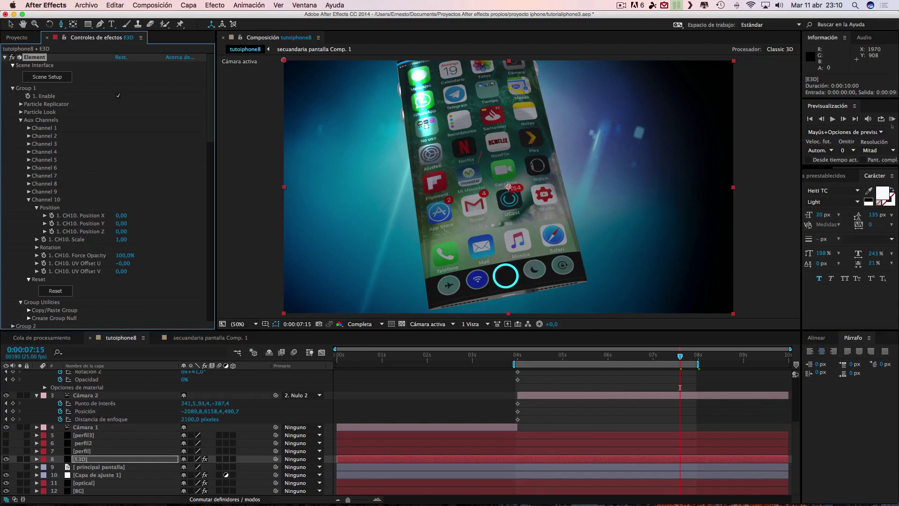
{"action": "left_click", "coordinate": [892, 118]}
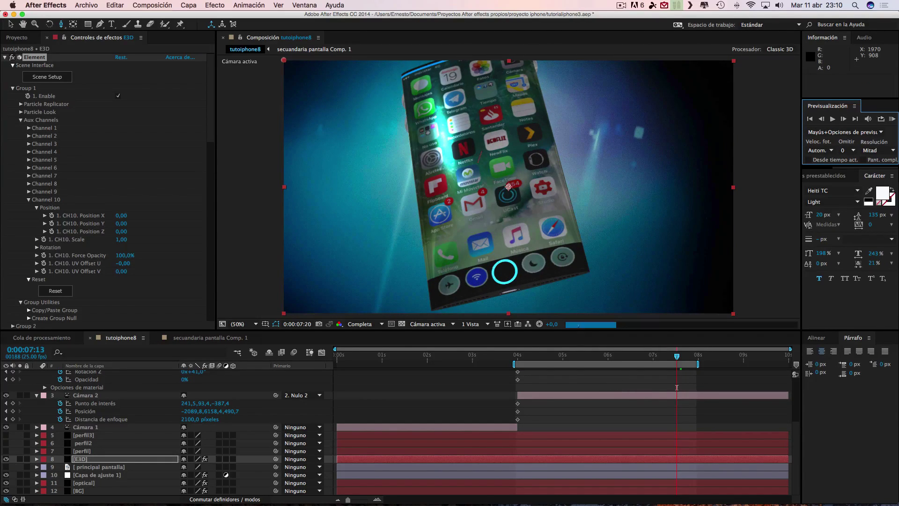
{"action": "left_click", "coordinate": [677, 387]}
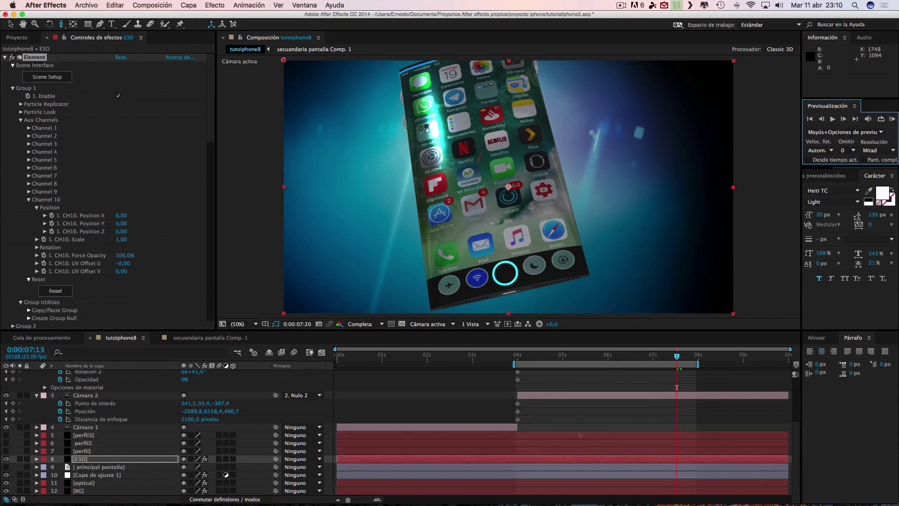
{"action": "scroll", "coordinate": [101, 390], "scroll_direction": "up", "scroll_amount": 3}
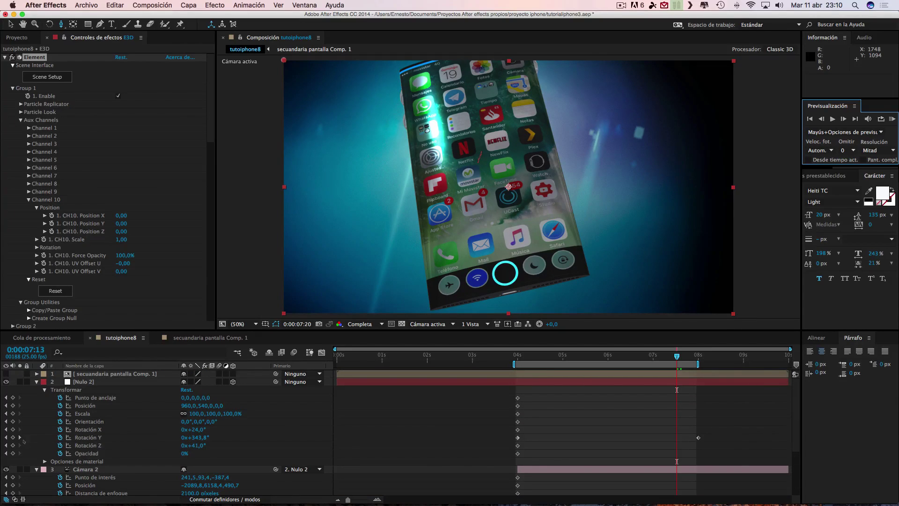
Compare Nulo 2's 4-second and 8-second Rotación Y keyframe poses.
{"action": "left_click", "coordinate": [20, 438]}
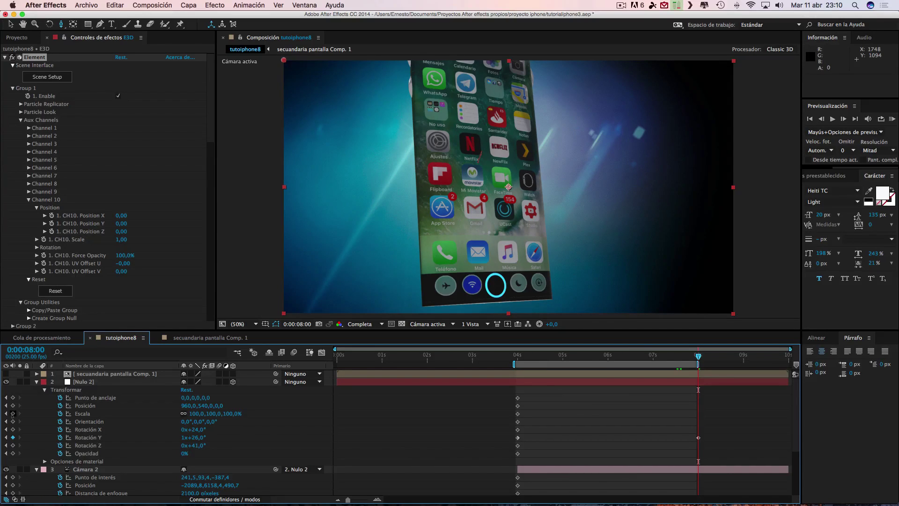
{"action": "left_click", "coordinate": [6, 437]}
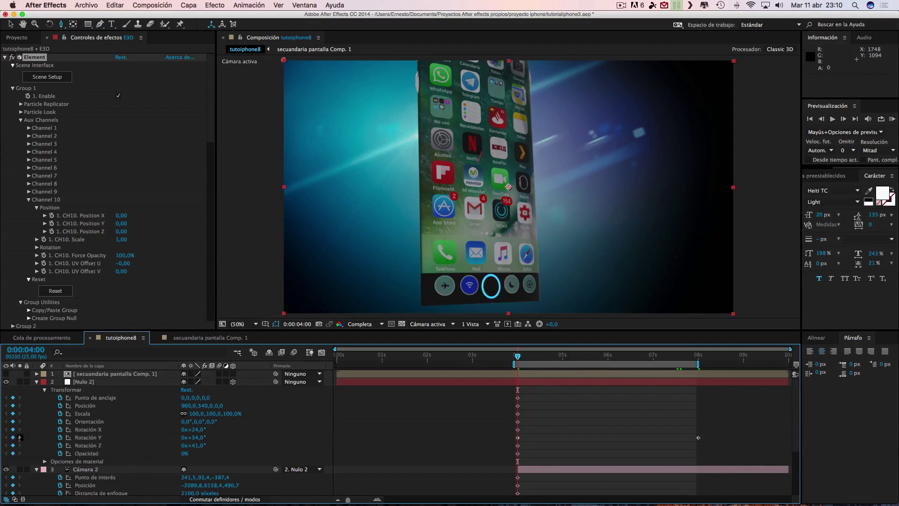
{"action": "left_click", "coordinate": [19, 437]}
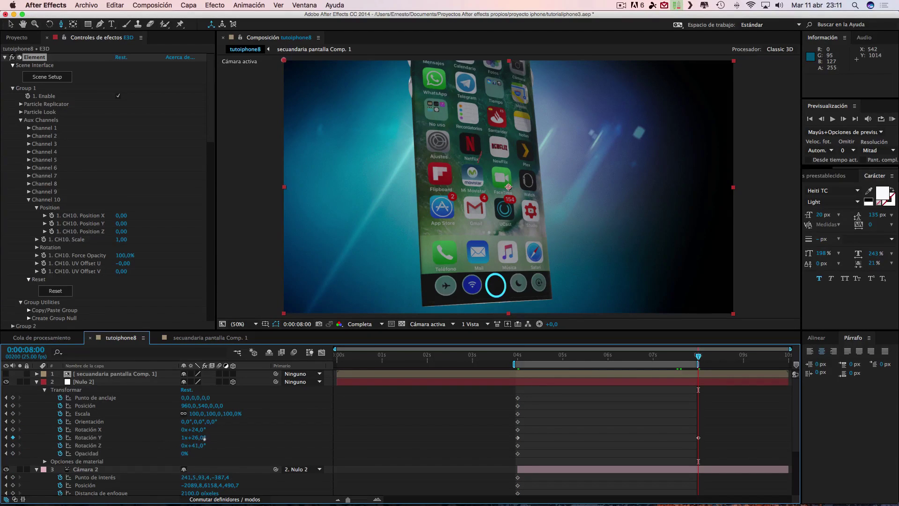
{"action": "left_click", "coordinate": [7, 437]}
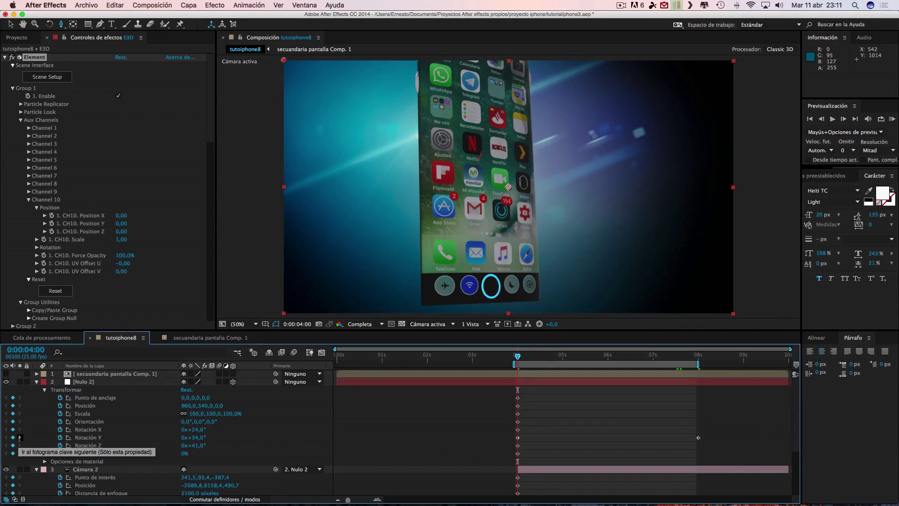
{"action": "left_click", "coordinate": [19, 437]}
Change the 8-second Rotación Y keyframe to 0 revolutions and -62°.
{"action": "left_click", "coordinate": [184, 438]}
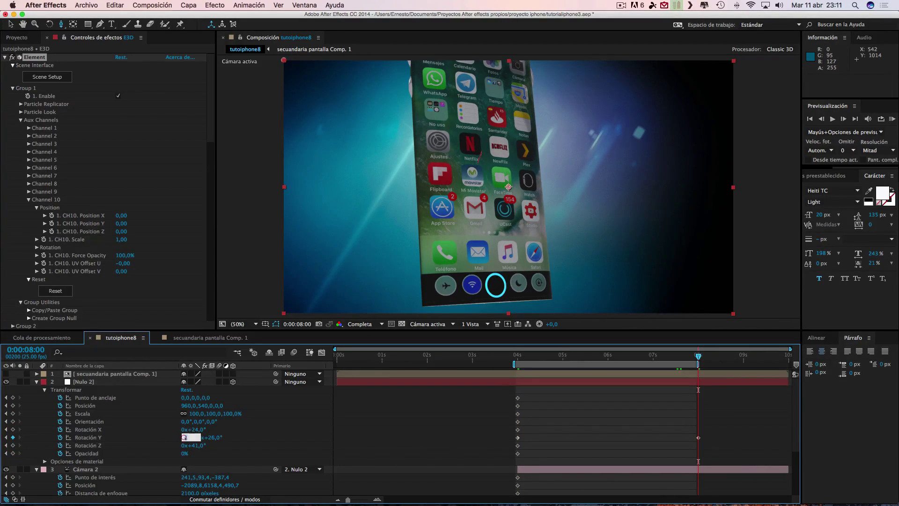
{"action": "left_click", "coordinate": [220, 441]}
{"action": "left_click_drag", "start_coordinate": [197, 437], "coordinate": [205, 429]}
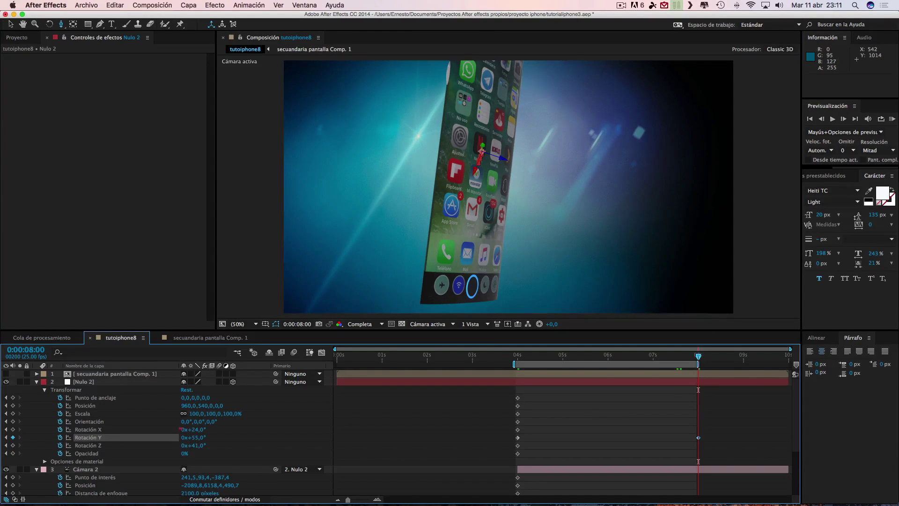
{"action": "left_click_drag", "start_coordinate": [180, 429], "coordinate": [151, 428]}
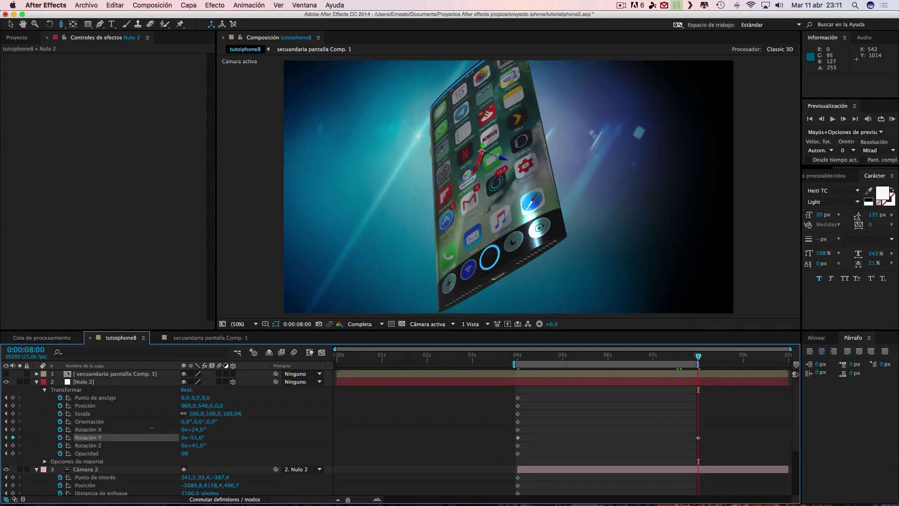
{"action": "left_click_drag", "start_coordinate": [151, 427], "coordinate": [154, 429]}
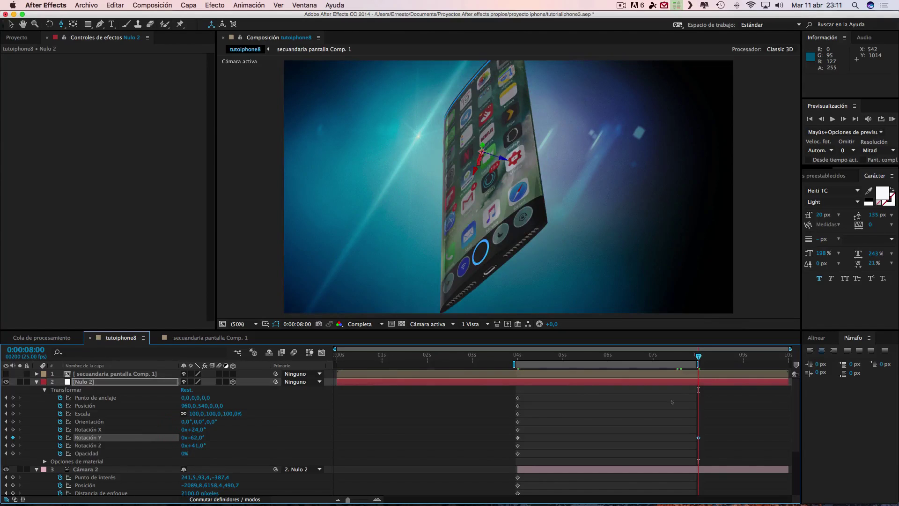
Scrub from 4 seconds to 0:00:07:20 to check the shorter turn, then select the E3D layer.
{"action": "left_click", "coordinate": [533, 358]}
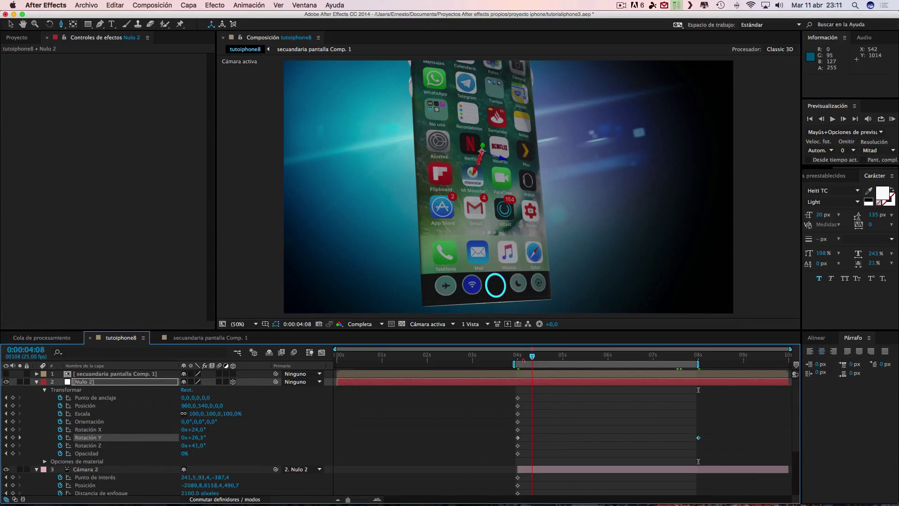
{"action": "left_click", "coordinate": [521, 358]}
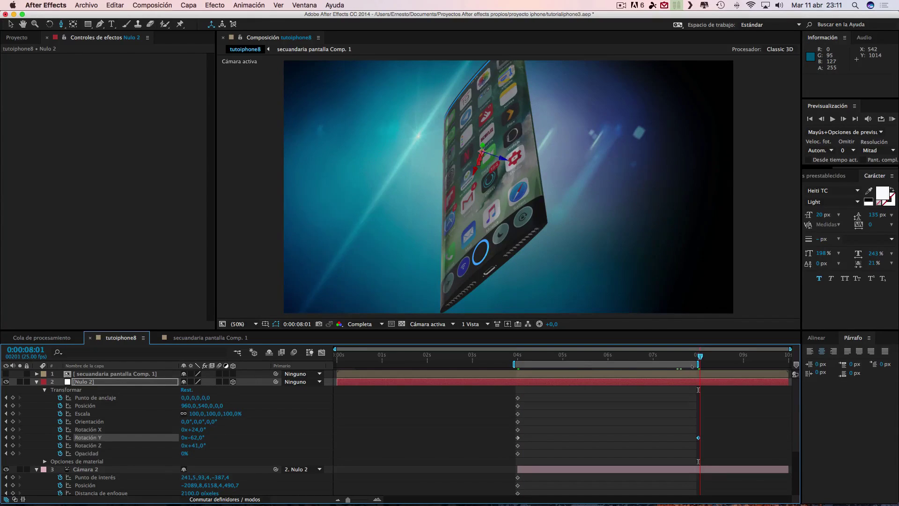
{"action": "left_click_drag", "start_coordinate": [521, 357], "coordinate": [689, 357]}
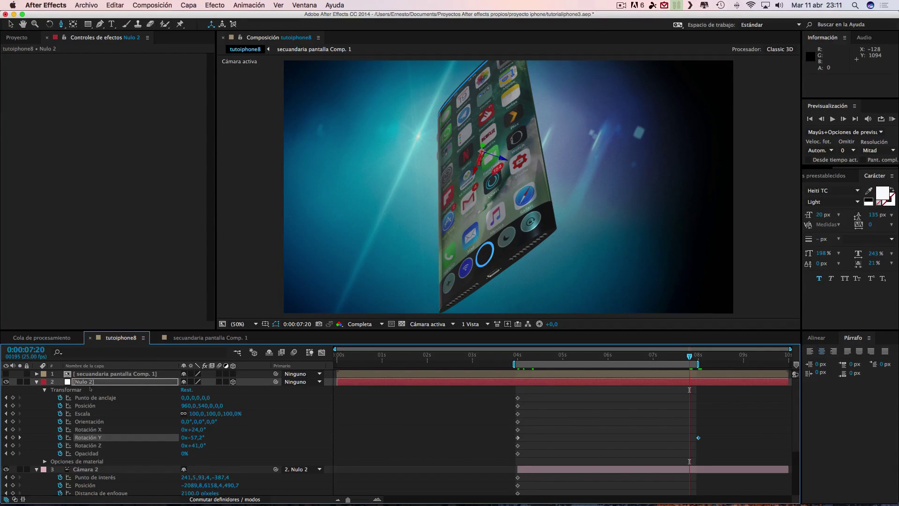
{"action": "scroll", "coordinate": [107, 449], "scroll_direction": "down", "scroll_amount": 5}
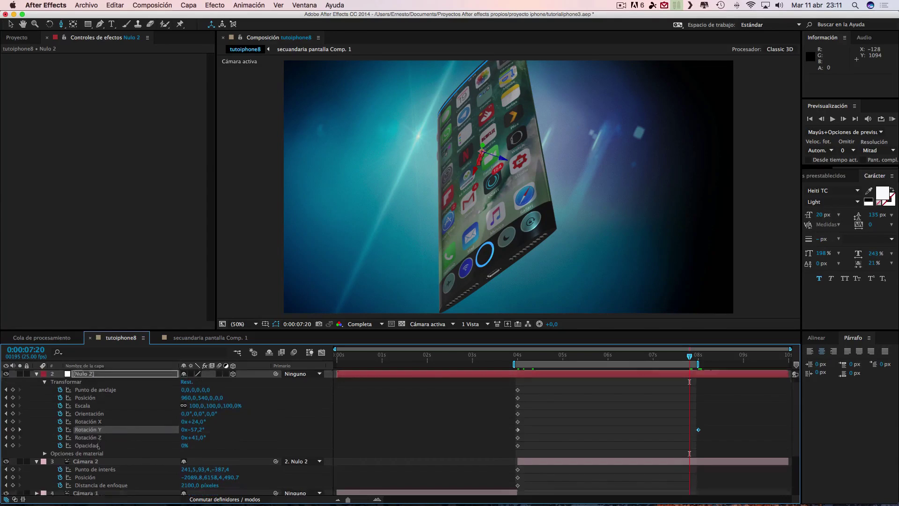
{"action": "left_click", "coordinate": [84, 459]}
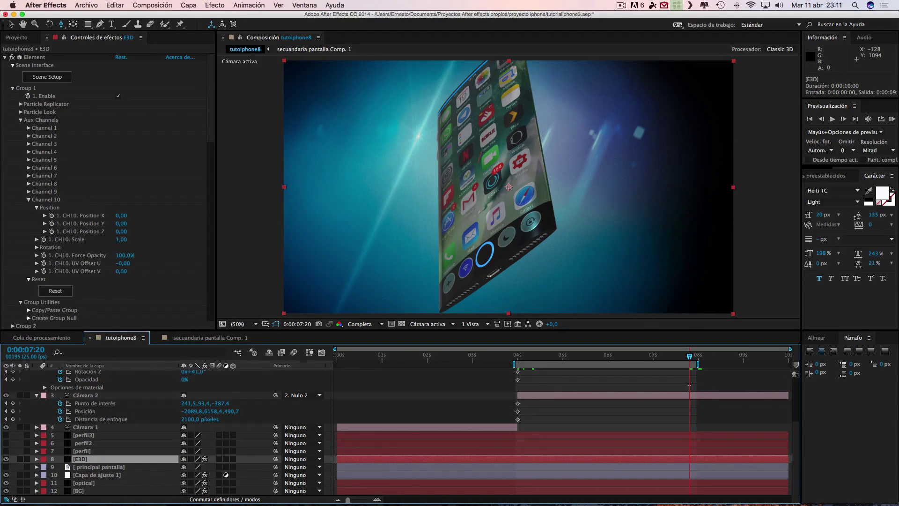
Test and undo UV Offset U shifts at 0:00:07:24, then keyframe CH10 UV Offset V at 4 seconds.
{"action": "left_click", "coordinate": [6, 418]}
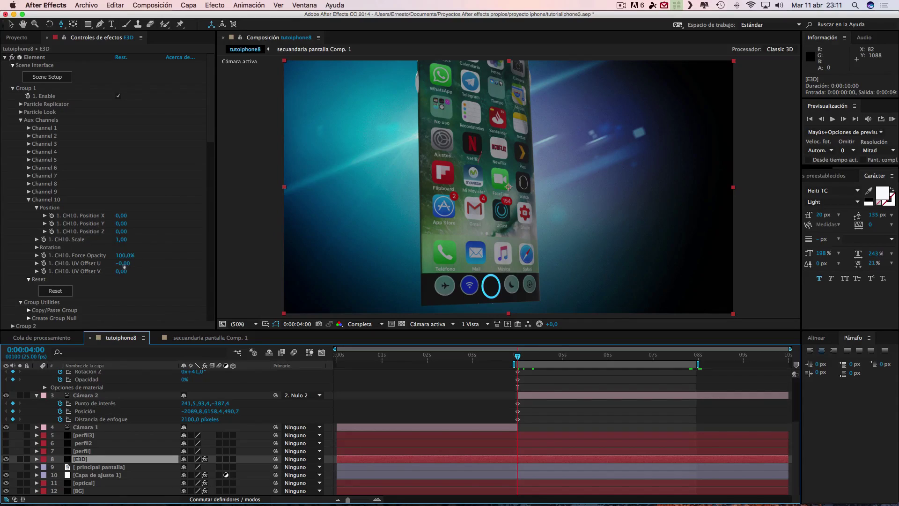
{"action": "left_click", "coordinate": [49, 265]}
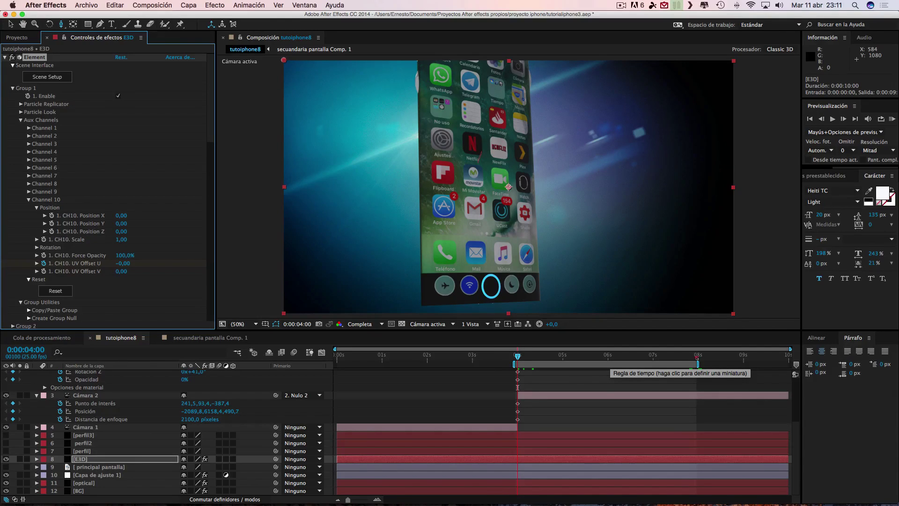
{"action": "left_click", "coordinate": [696, 361]}
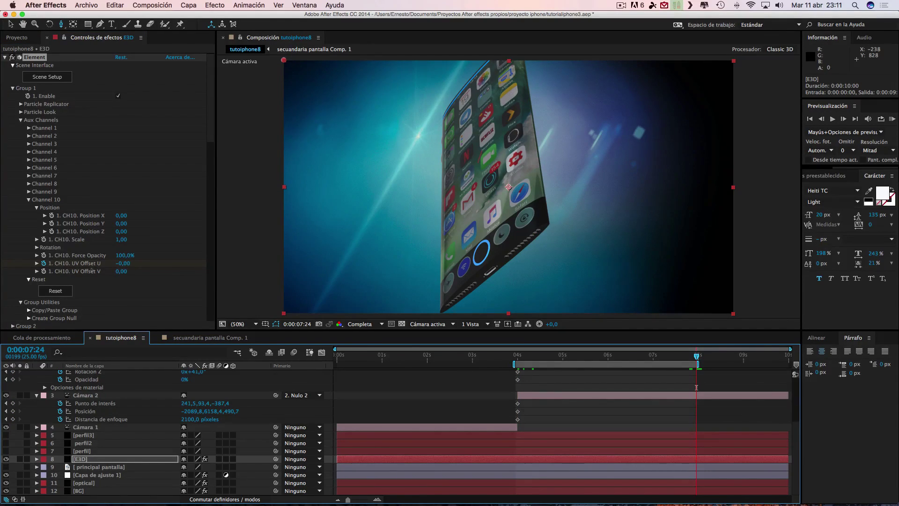
{"action": "left_click_drag", "start_coordinate": [125, 264], "coordinate": [103, 263]}
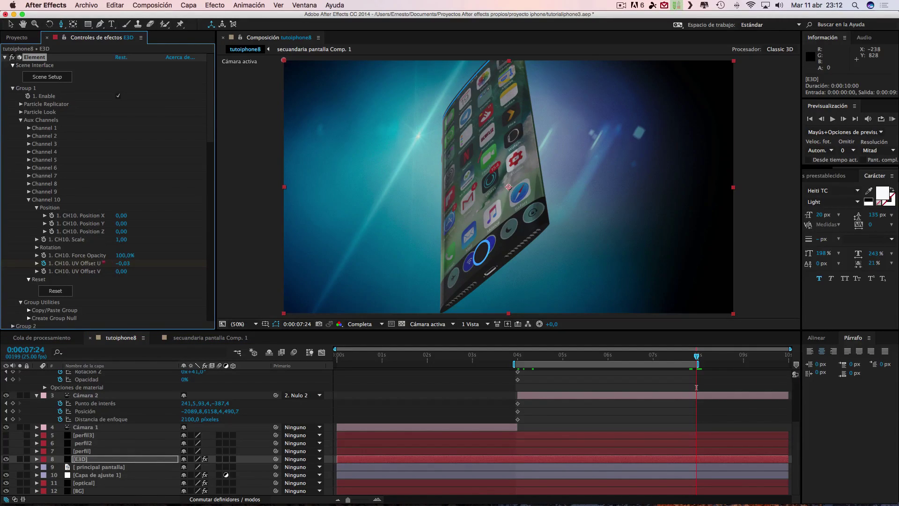
{"action": "left_click_drag", "start_coordinate": [123, 263], "coordinate": [177, 261]}
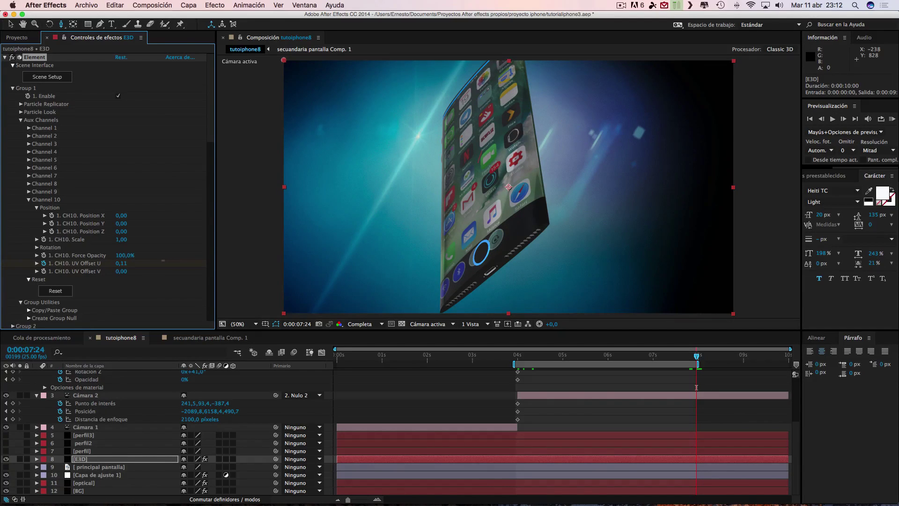
{"action": "key", "text": "super+z"}
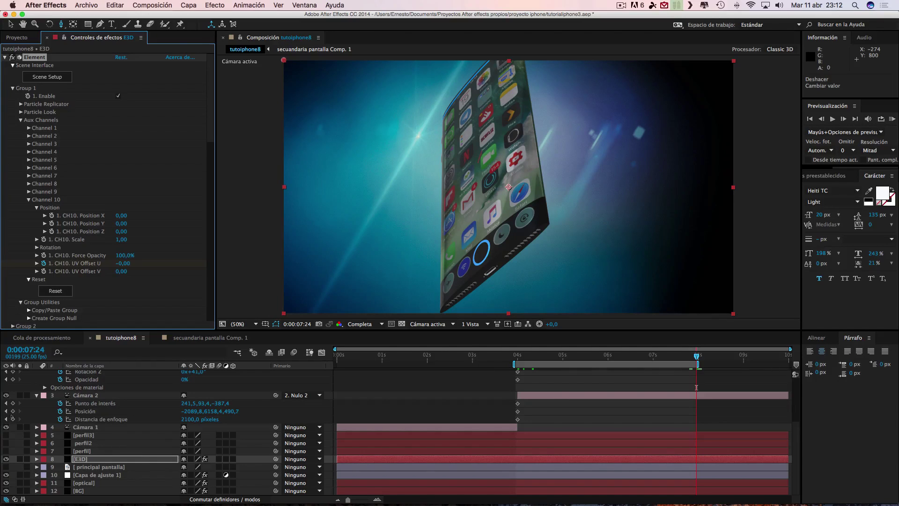
{"action": "left_click", "coordinate": [5, 411]}
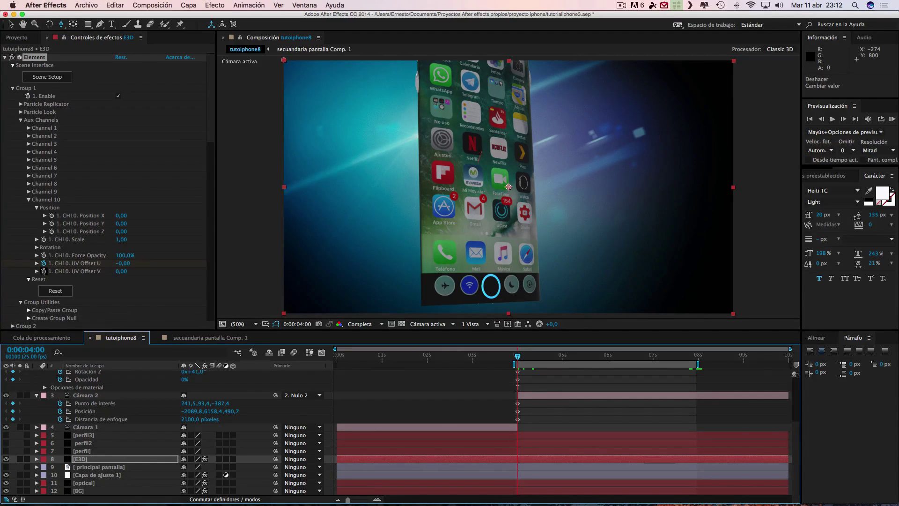
{"action": "left_click", "coordinate": [44, 271]}
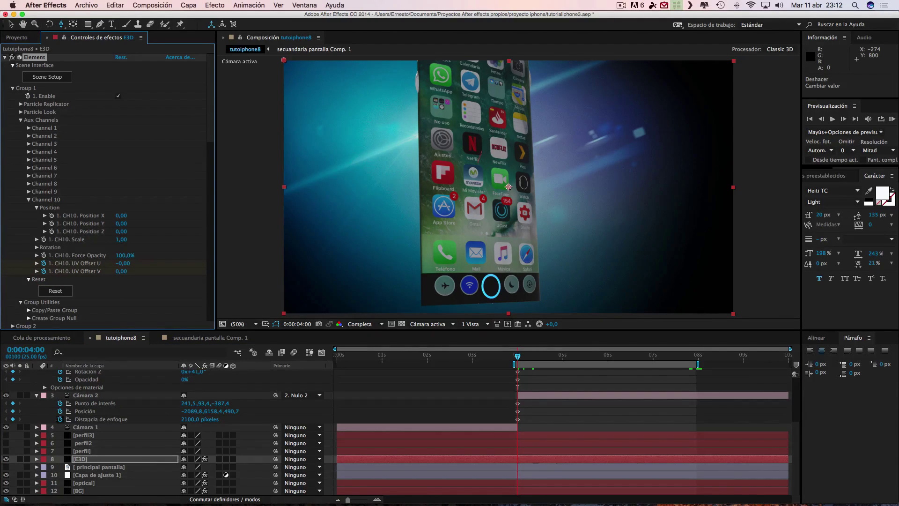
At the 0:00:08:00 keyframe, set Element Channel 10 UV Offset V to -0,28, then RAM-preview the animation.
{"action": "scroll", "coordinate": [467, 407], "scroll_direction": "up", "scroll_amount": 3}
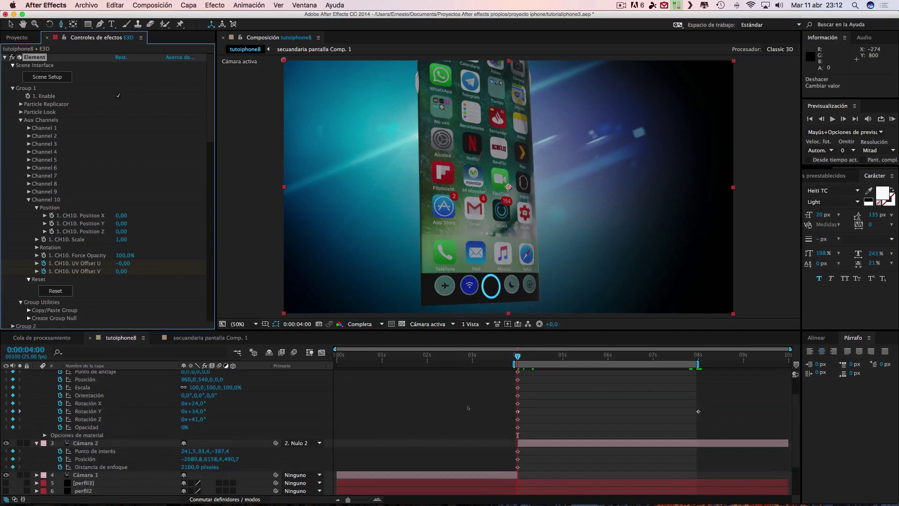
{"action": "left_click", "coordinate": [20, 411]}
{"action": "left_click", "coordinate": [19, 411]}
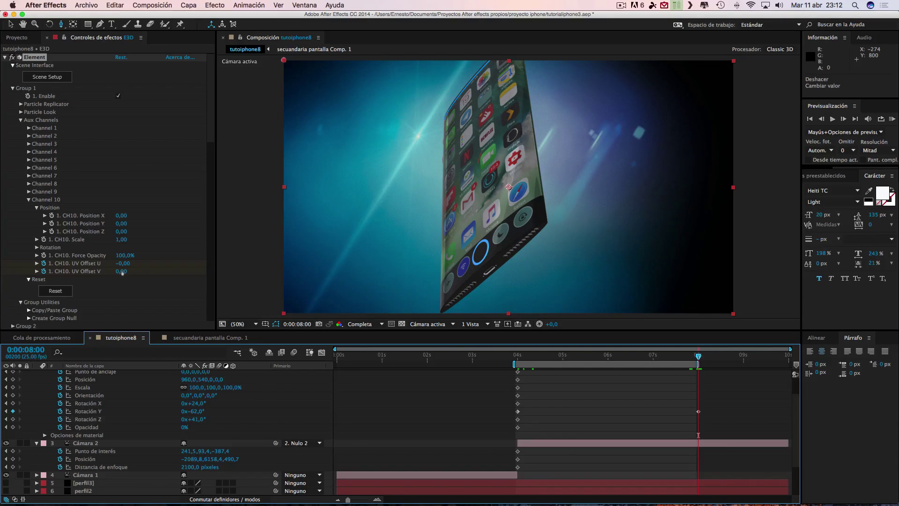
{"action": "left_click_drag", "start_coordinate": [121, 272], "coordinate": [180, 269]}
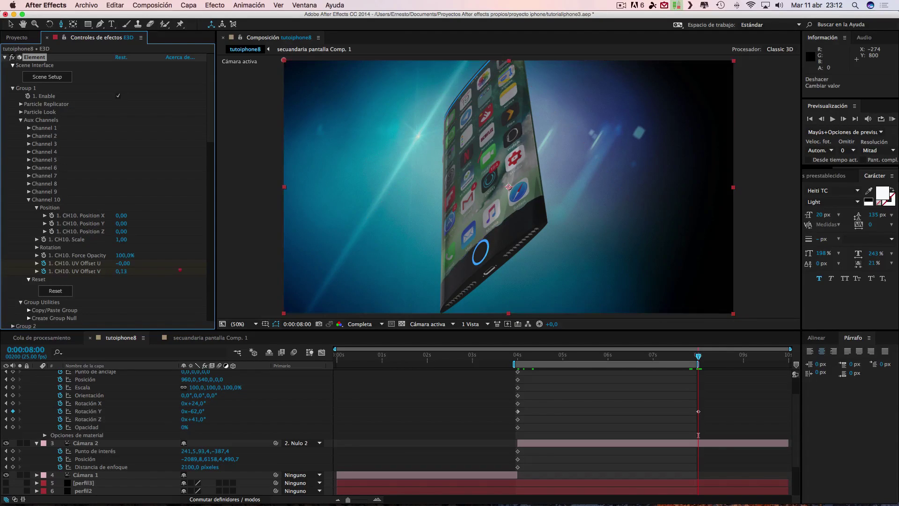
{"action": "left_click_drag", "start_coordinate": [61, 268], "coordinate": [28, 266]}
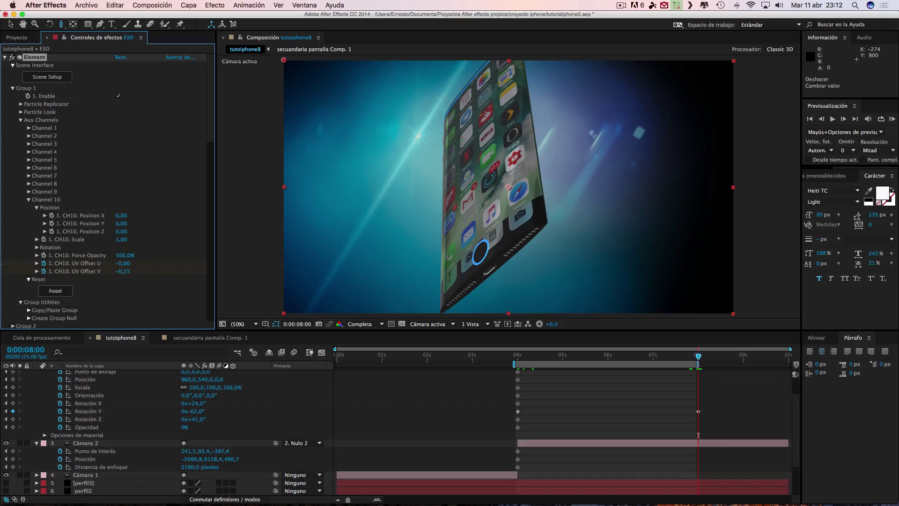
{"action": "left_click_drag", "start_coordinate": [4, 265], "coordinate": [117, 271]}
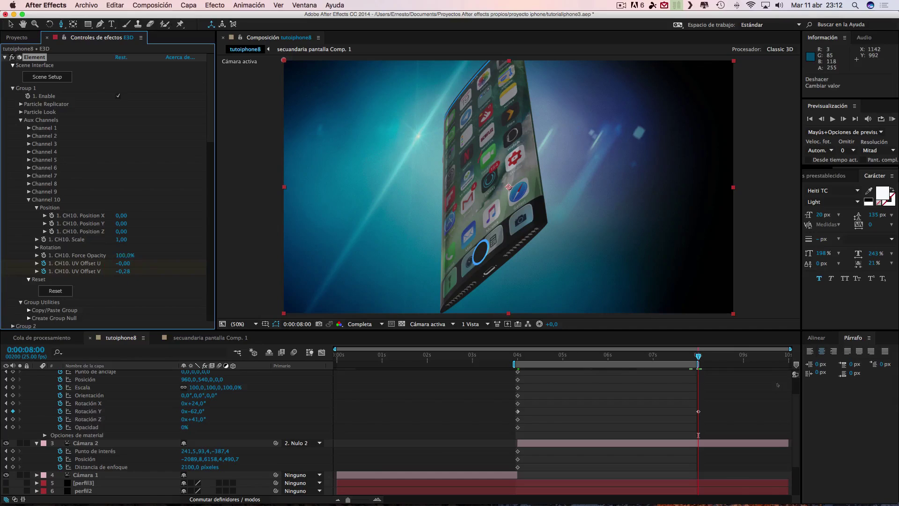
{"action": "left_click", "coordinate": [892, 119]}
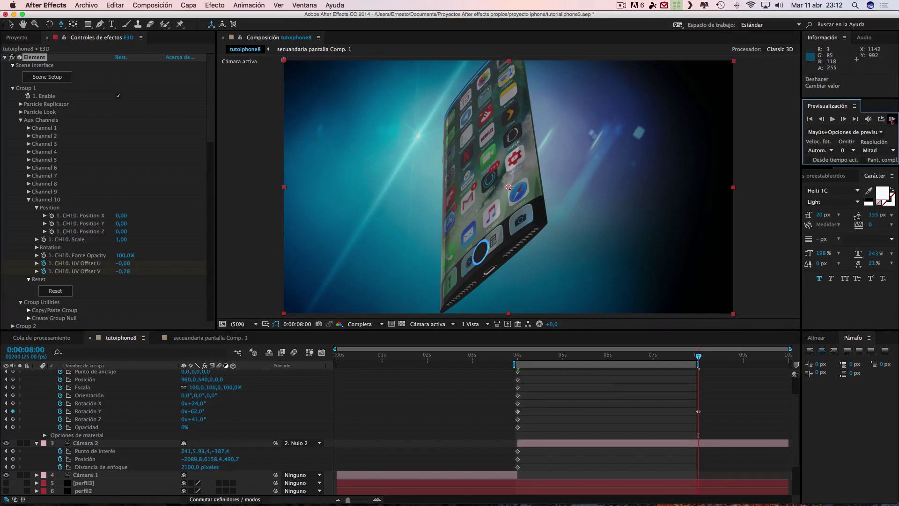
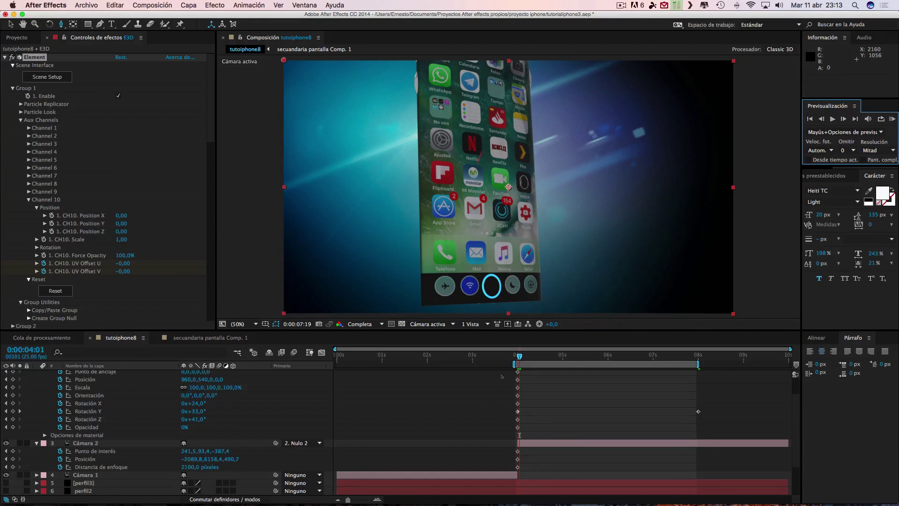
Select the Channel 10 UV Offset V keyframe at 4 s and preview the animation.
{"action": "left_click", "coordinate": [19, 412]}
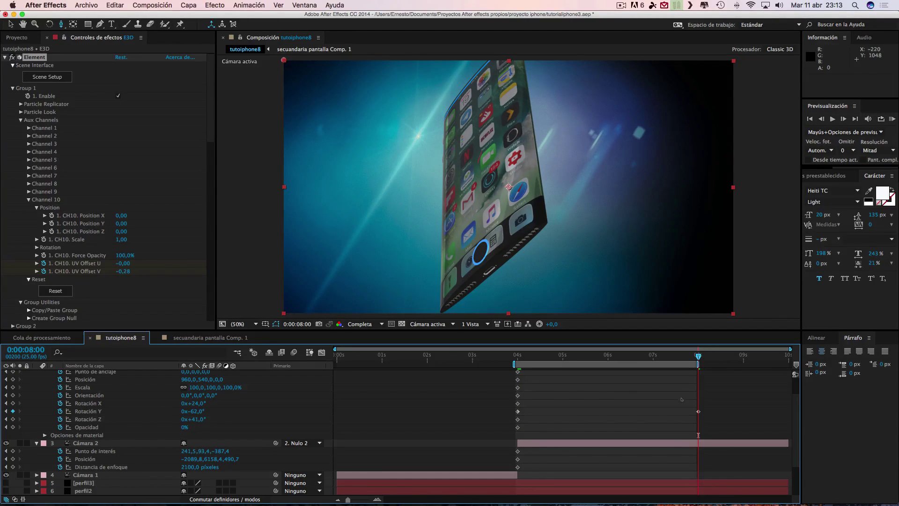
{"action": "left_click", "coordinate": [89, 271]}
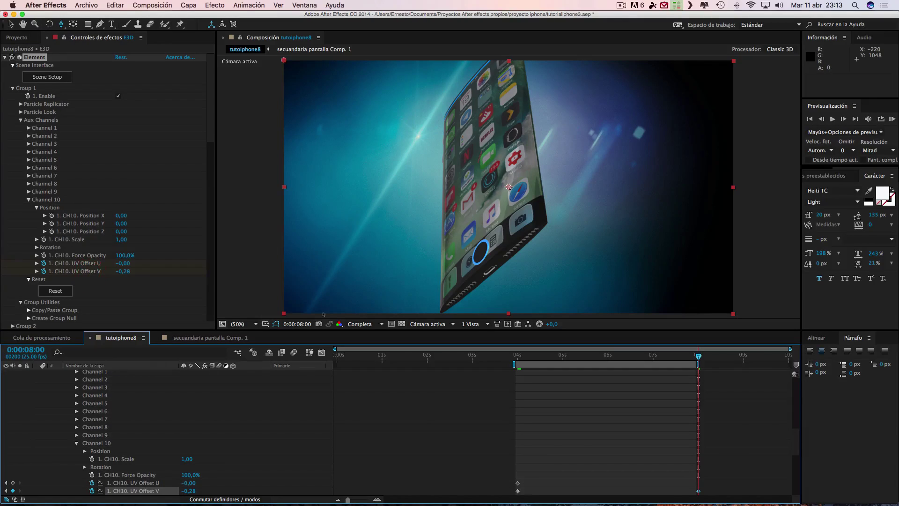
{"action": "left_click", "coordinate": [518, 491]}
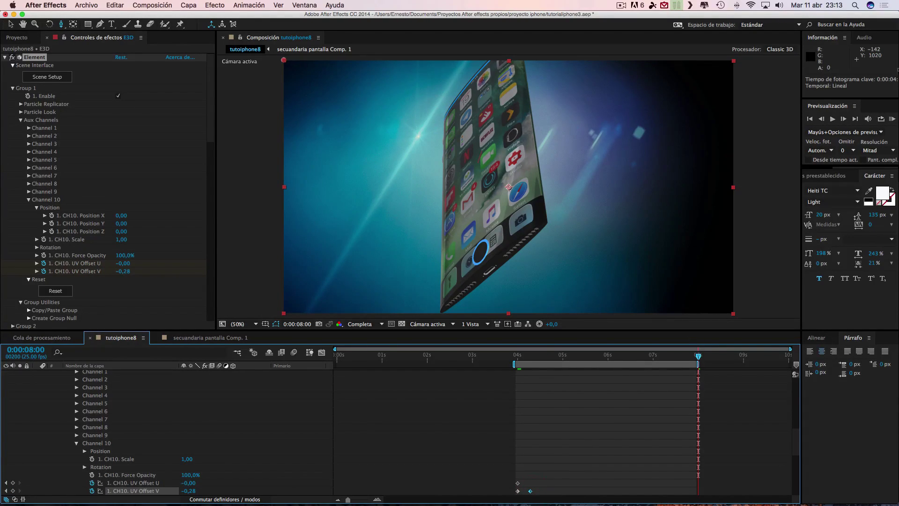
{"action": "left_click", "coordinate": [892, 119]}
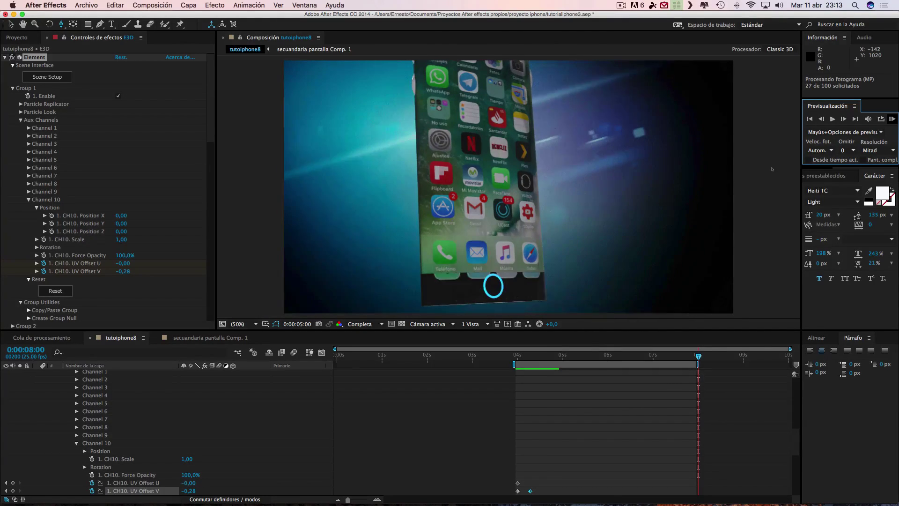
{"action": "left_click", "coordinate": [642, 150]}
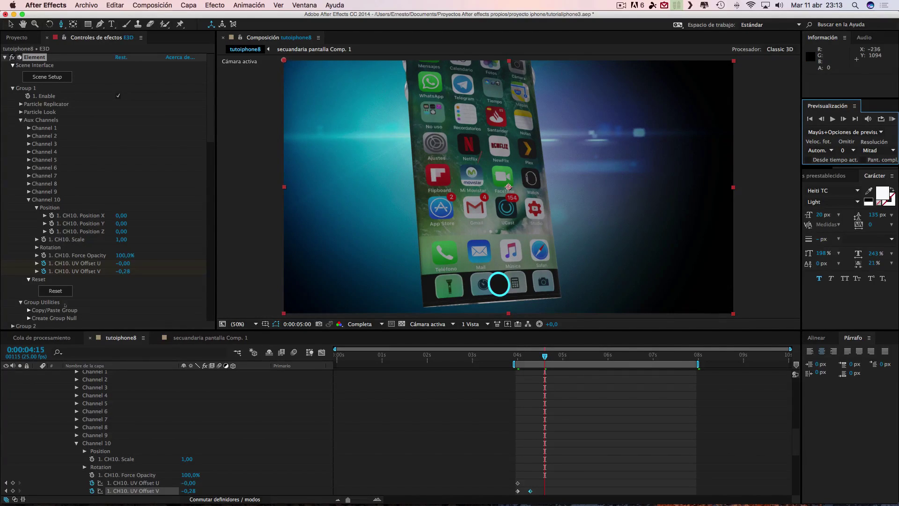
{"action": "scroll", "coordinate": [158, 376], "scroll_direction": "down", "scroll_amount": 5}
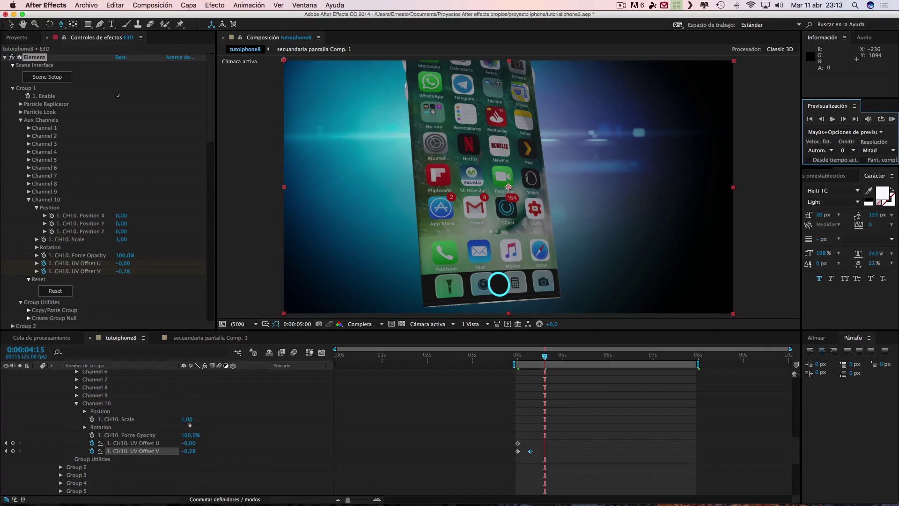
{"action": "scroll", "coordinate": [189, 425], "scroll_direction": "down", "scroll_amount": 5}
{"action": "scroll", "coordinate": [189, 421], "scroll_direction": "down", "scroll_amount": 5}
{"action": "scroll", "coordinate": [187, 419], "scroll_direction": "down", "scroll_amount": 5}
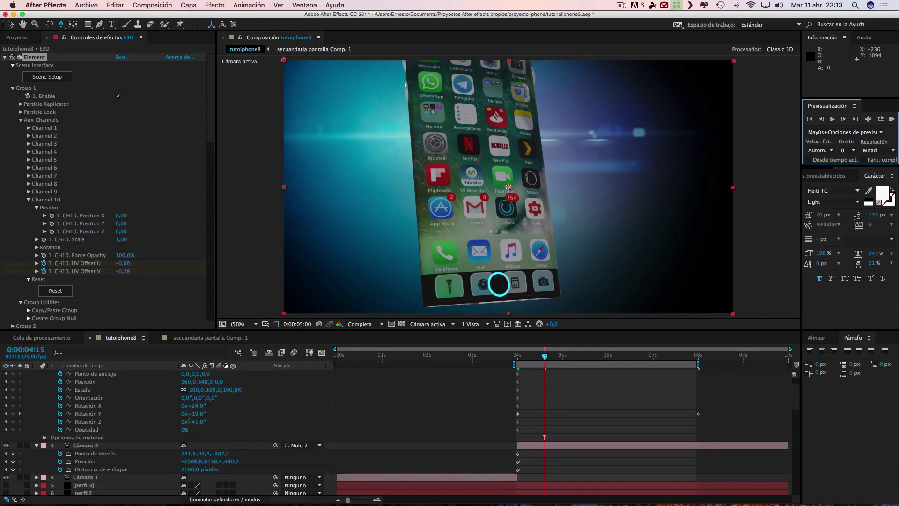
{"action": "scroll", "coordinate": [127, 441], "scroll_direction": "down", "scroll_amount": 3}
{"action": "scroll", "coordinate": [131, 436], "scroll_direction": "down", "scroll_amount": 3}
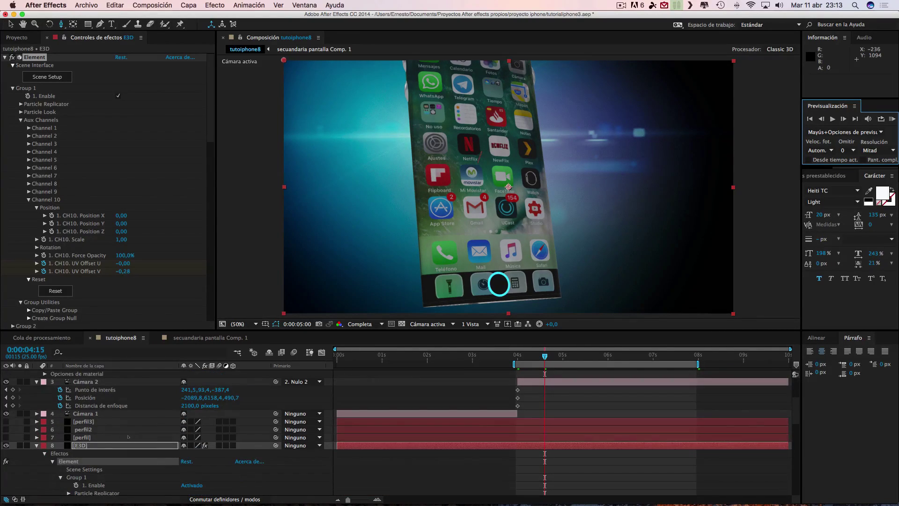
In Element 3D Scene Setup, select the Black_Gloss material and open its Reflectivity texture.
{"action": "left_click", "coordinate": [47, 76]}
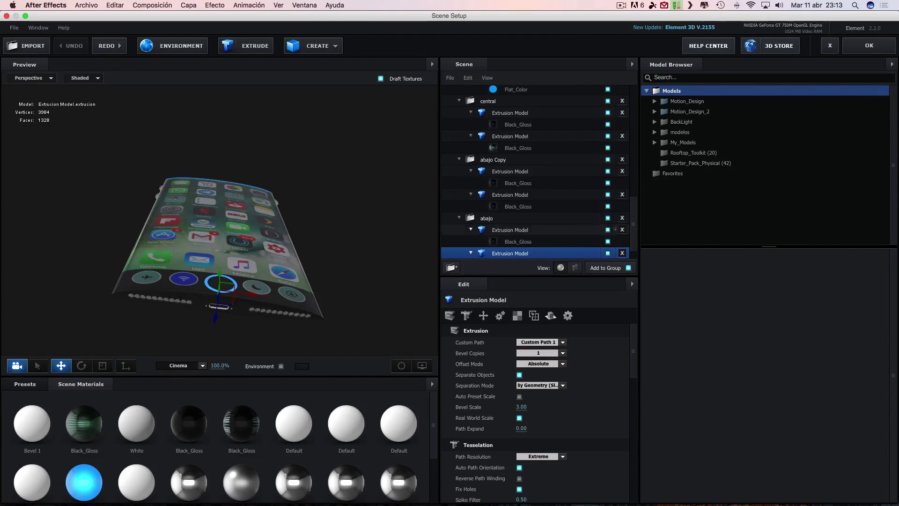
{"action": "left_click_drag", "start_coordinate": [633, 199], "coordinate": [629, 219]}
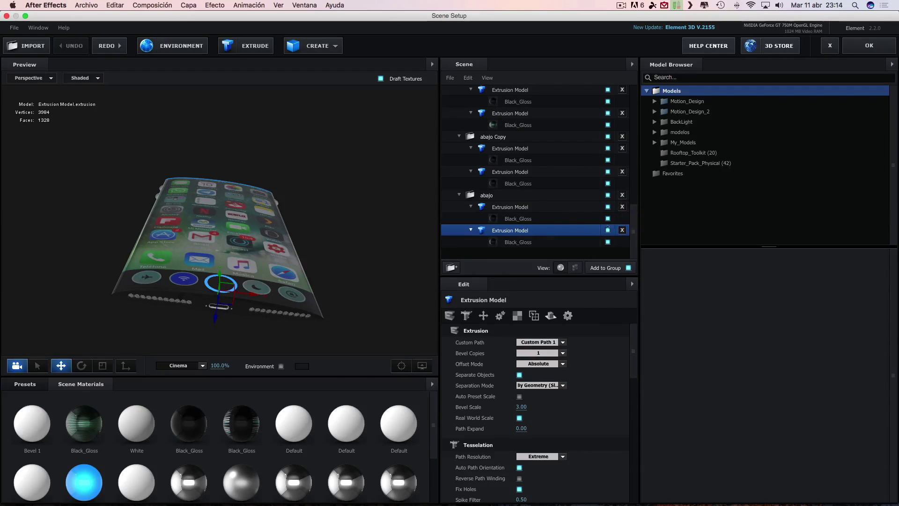
{"action": "left_click", "coordinate": [608, 228]}
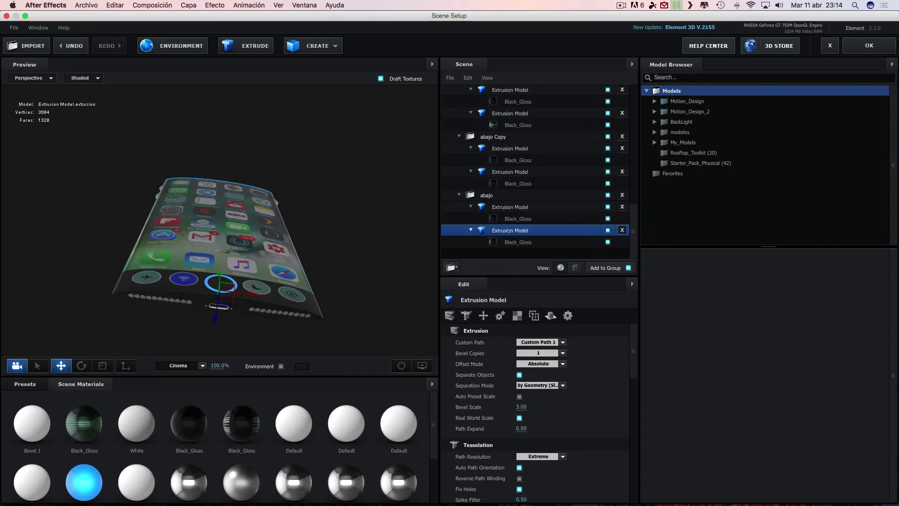
{"action": "key", "text": "Down"}
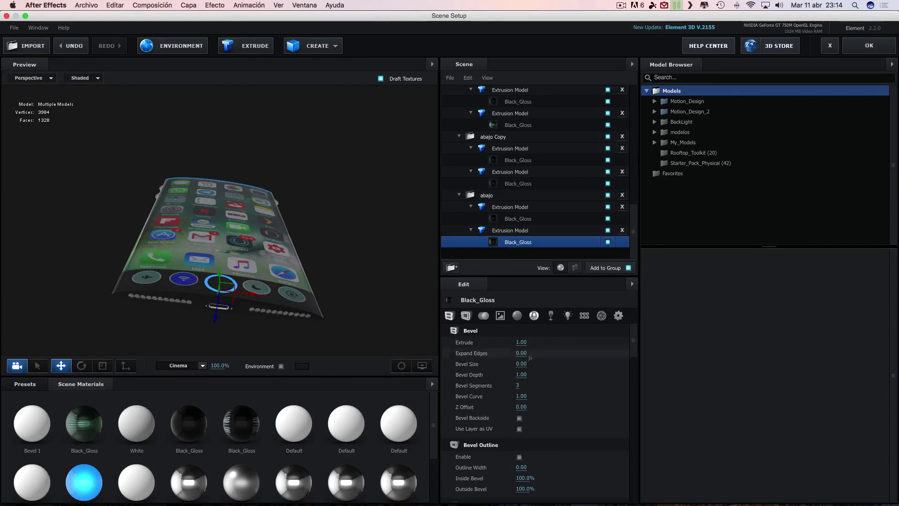
{"action": "left_click", "coordinate": [500, 315]}
{"action": "left_click", "coordinate": [519, 364]}
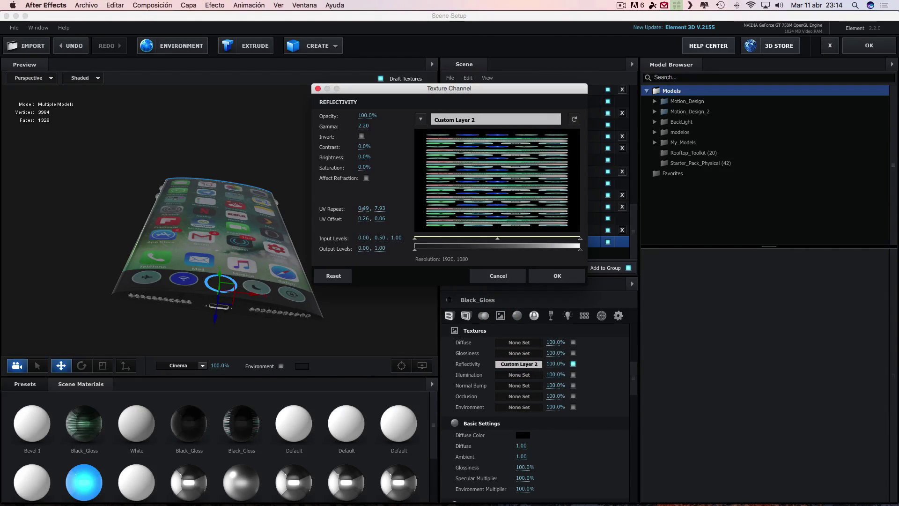
Set the reflectivity UV Repeat to 0.51 × 9.35 and UV Offset to 0.25 × 0.03, then apply.
{"action": "mouse_move", "coordinate": [363, 209]}
{"action": "left_mouse_down"}
{"action": "mouse_move", "coordinate": [380, 218]}
{"action": "mouse_move", "coordinate": [369, 208]}
{"action": "left_mouse_up"}
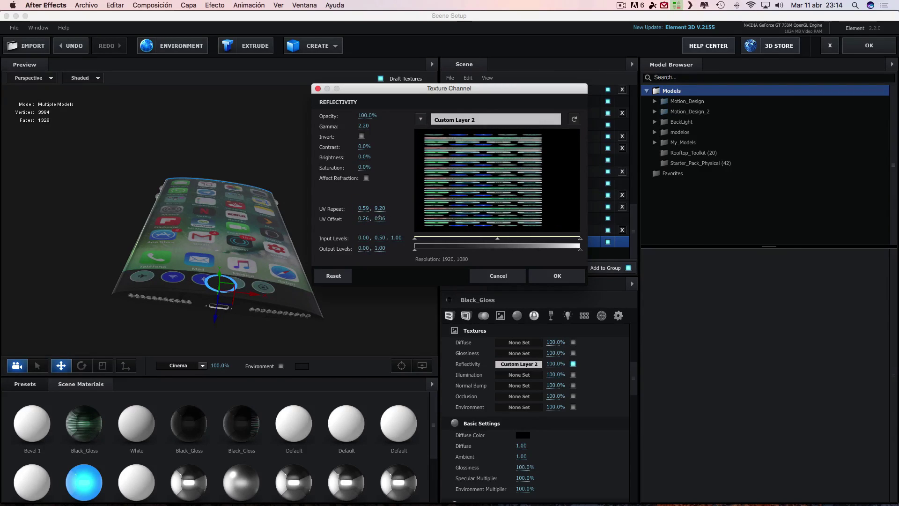
{"action": "left_click_drag", "start_coordinate": [380, 218], "coordinate": [377, 219]}
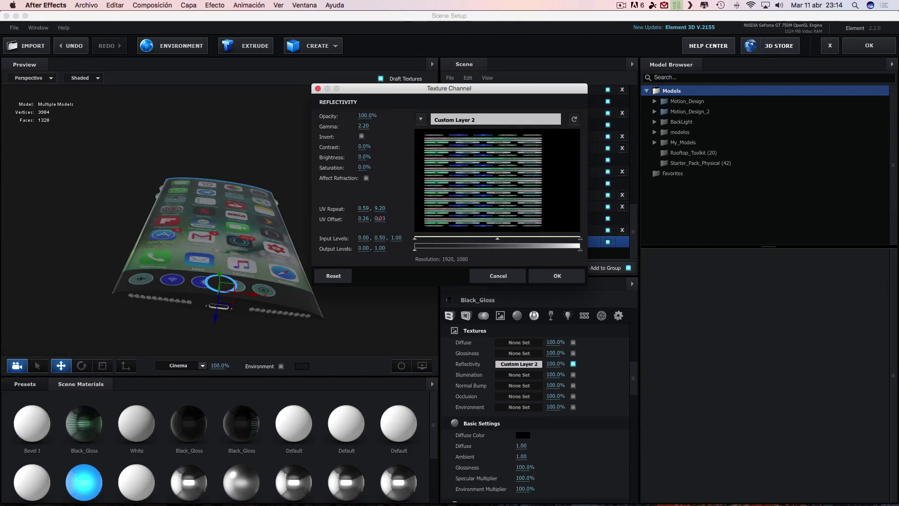
{"action": "left_click_drag", "start_coordinate": [377, 219], "coordinate": [361, 220]}
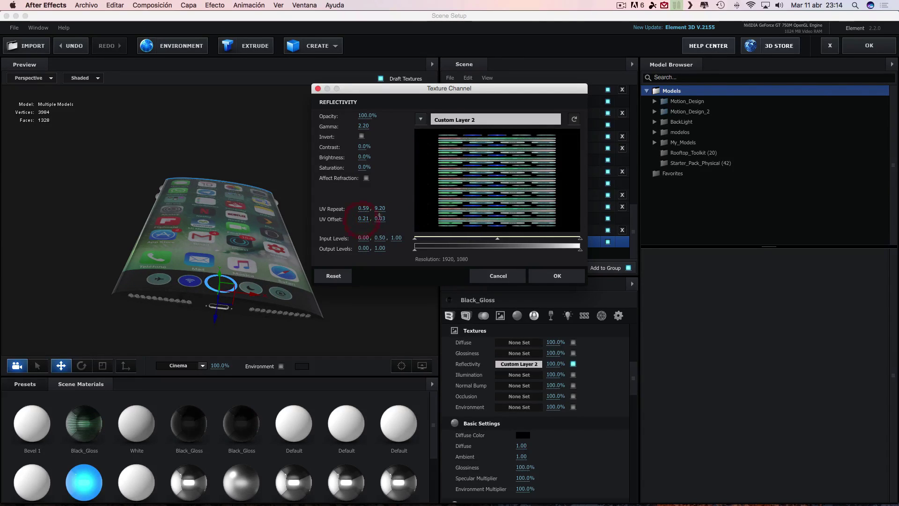
{"action": "mouse_move", "coordinate": [380, 209]}
{"action": "left_mouse_down"}
{"action": "mouse_move", "coordinate": [360, 208]}
{"action": "mouse_move", "coordinate": [366, 219]}
{"action": "left_mouse_up"}
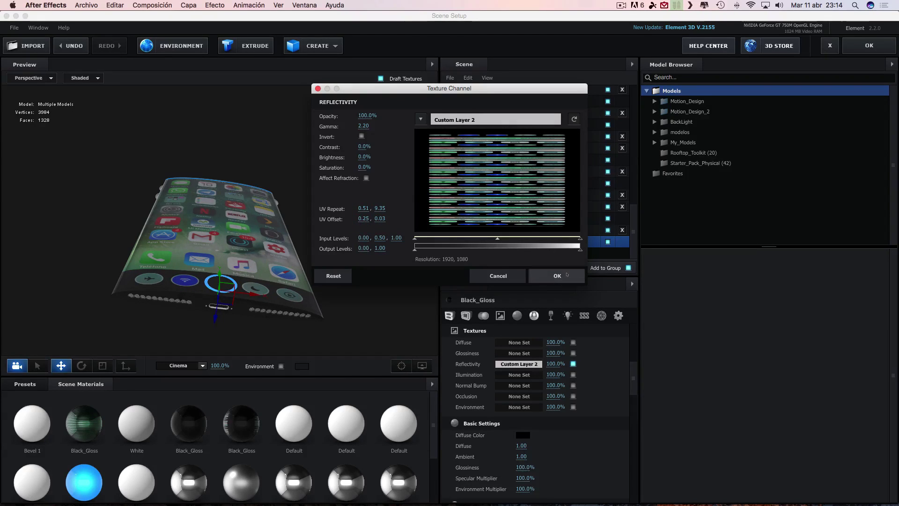
{"action": "left_click", "coordinate": [568, 275]}
{"action": "left_click", "coordinate": [869, 46]}
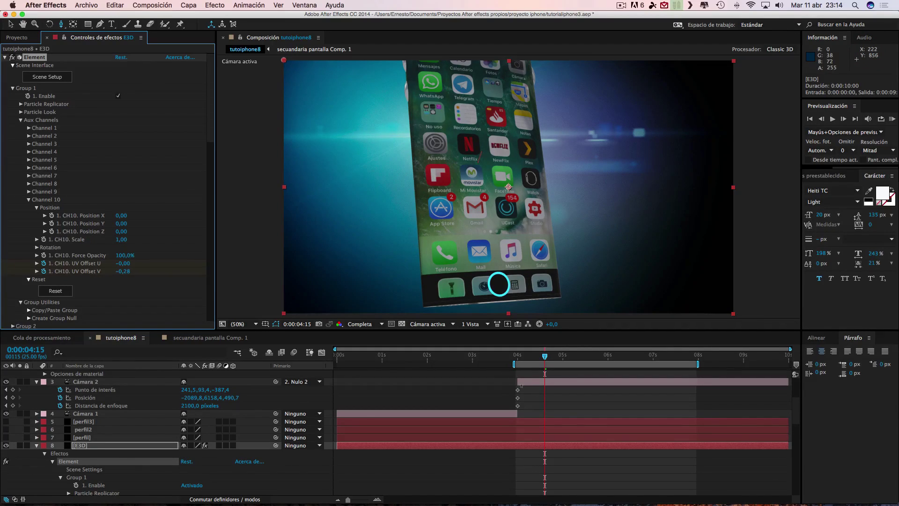
Set Channel 10's UV Offset V keyframes to 0,01 at 4 s and -0,27 at 0:00:04:07.
{"action": "left_click_drag", "start_coordinate": [795, 396], "coordinate": [795, 439]}
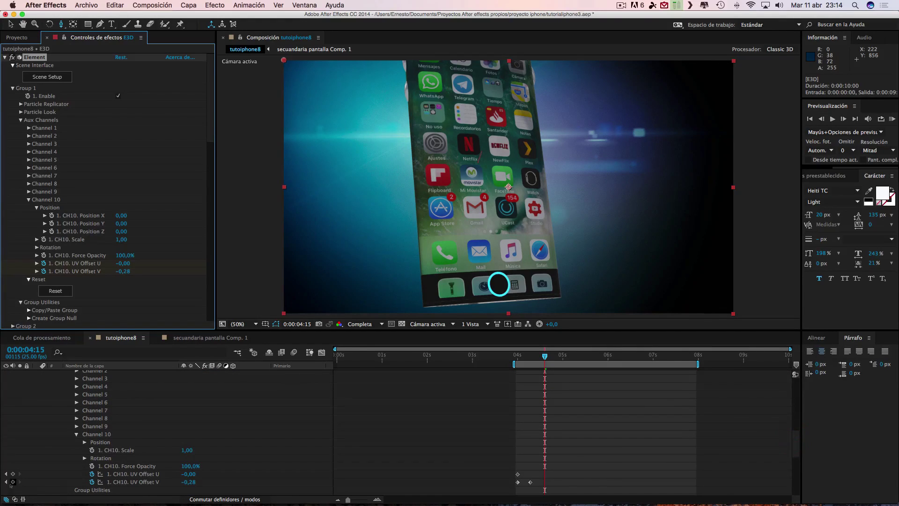
{"action": "left_click", "coordinate": [6, 482]}
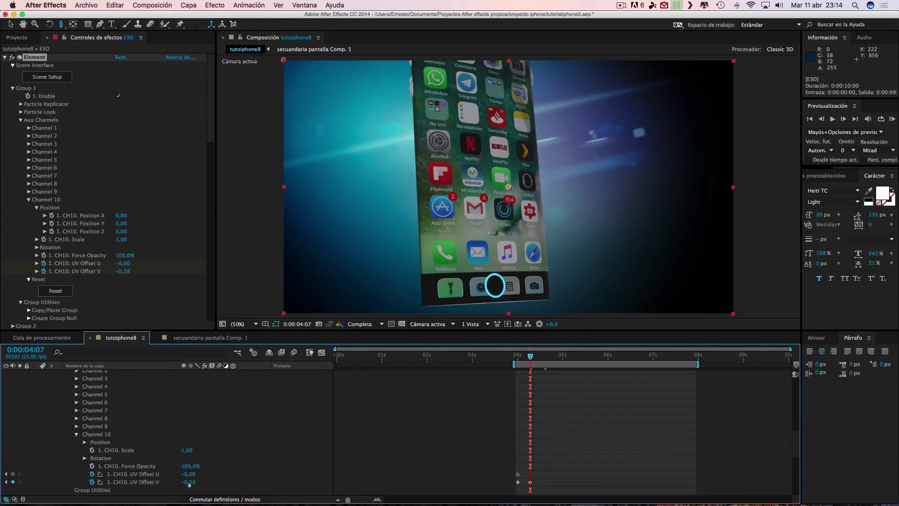
{"action": "mouse_move", "coordinate": [188, 482]}
{"action": "left_mouse_down"}
{"action": "mouse_move", "coordinate": [178, 482]}
{"action": "mouse_move", "coordinate": [191, 481]}
{"action": "left_mouse_up"}
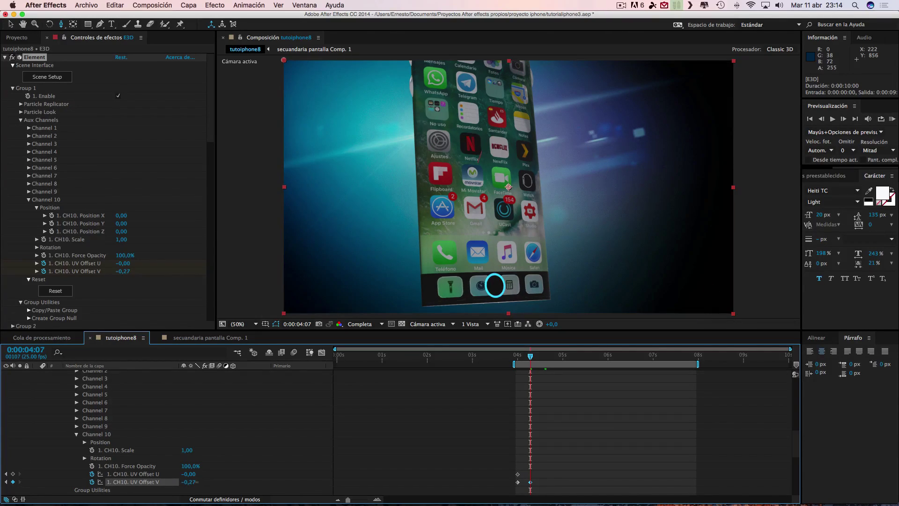
{"action": "left_click_drag", "start_coordinate": [194, 482], "coordinate": [199, 482]}
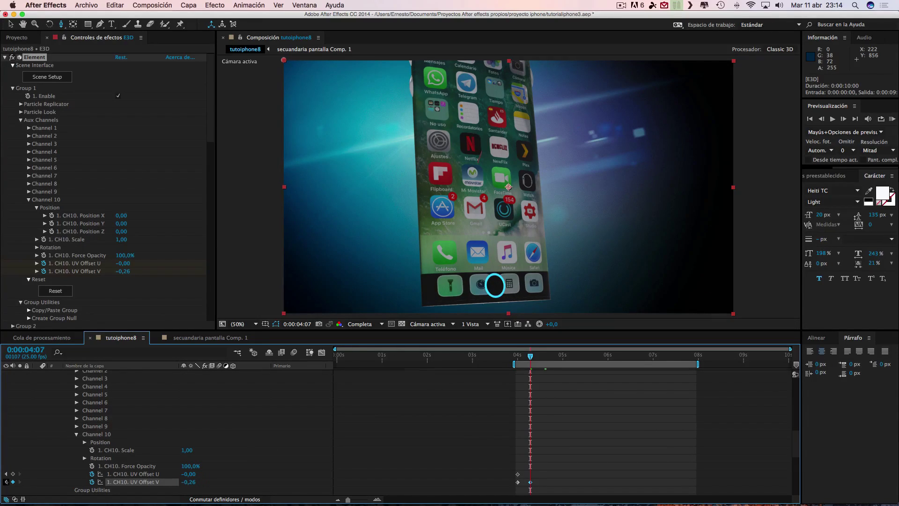
{"action": "left_click", "coordinate": [6, 482]}
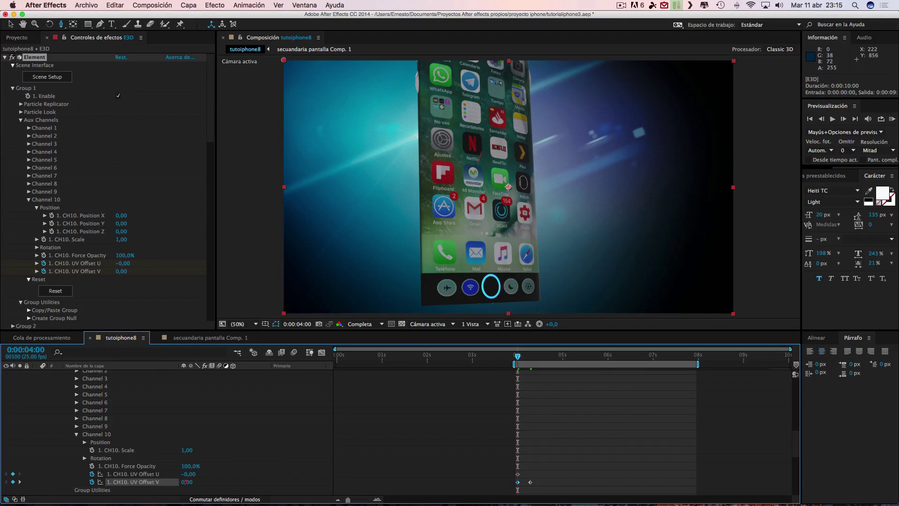
{"action": "left_click_drag", "start_coordinate": [187, 481], "coordinate": [188, 481]}
{"action": "left_click", "coordinate": [188, 482]}
{"action": "left_click", "coordinate": [19, 482]}
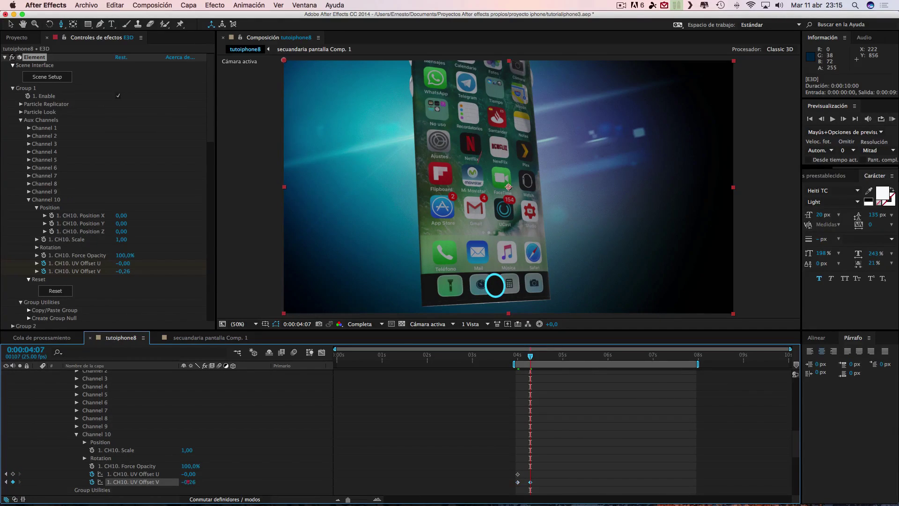
{"action": "left_click_drag", "start_coordinate": [188, 482], "coordinate": [187, 482]}
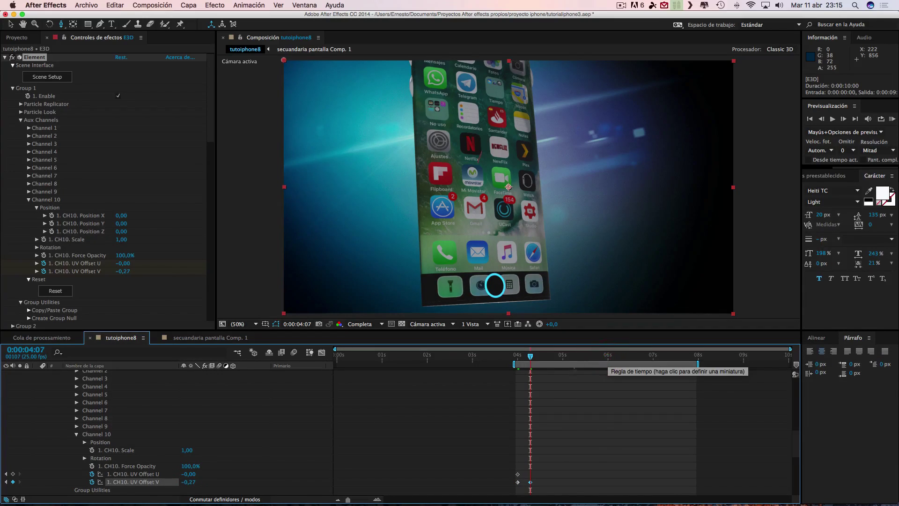
{"action": "left_click", "coordinate": [608, 356]}
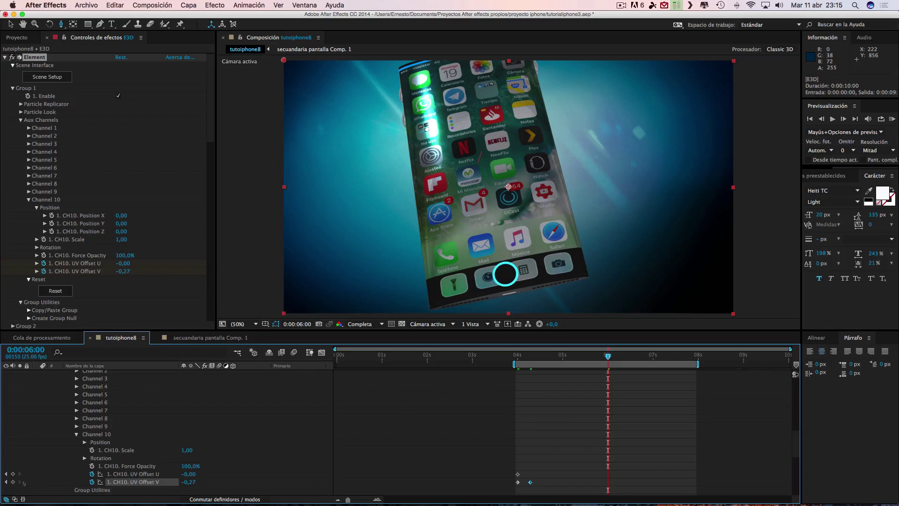
Undo a trial change at 6 s, then keyframe UV Offset V at -0,48 on 0:00:06:04.
{"action": "left_click", "coordinate": [13, 482]}
{"action": "left_click_drag", "start_coordinate": [183, 482], "coordinate": [110, 482]}
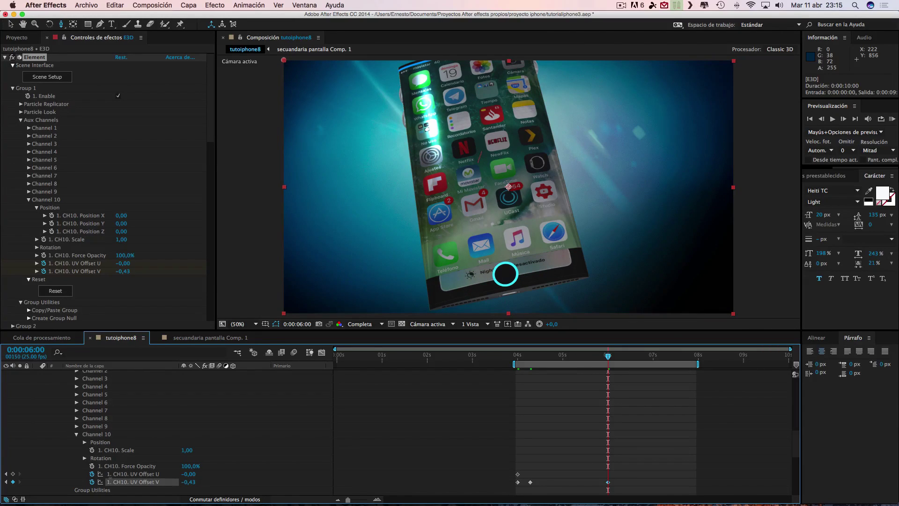
{"action": "key", "text": "super+z"}
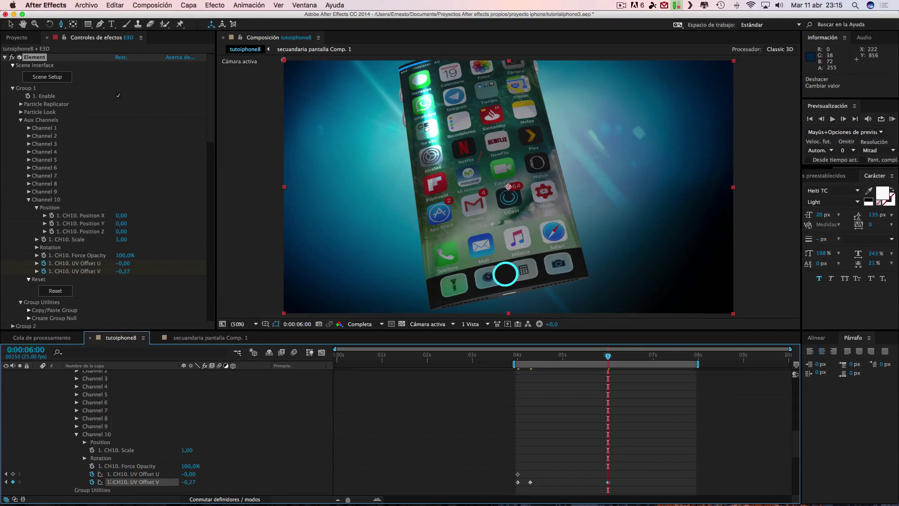
{"action": "left_click", "coordinate": [615, 356]}
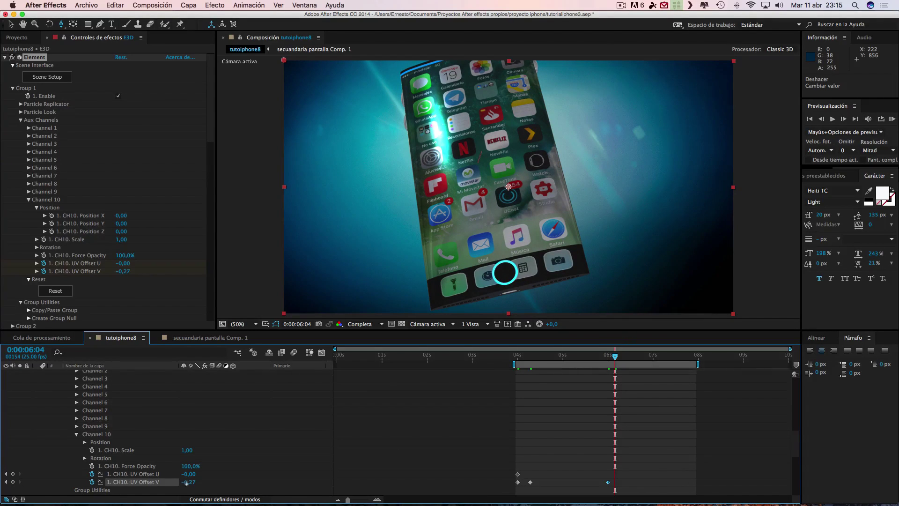
{"action": "left_click_drag", "start_coordinate": [184, 482], "coordinate": [105, 482]}
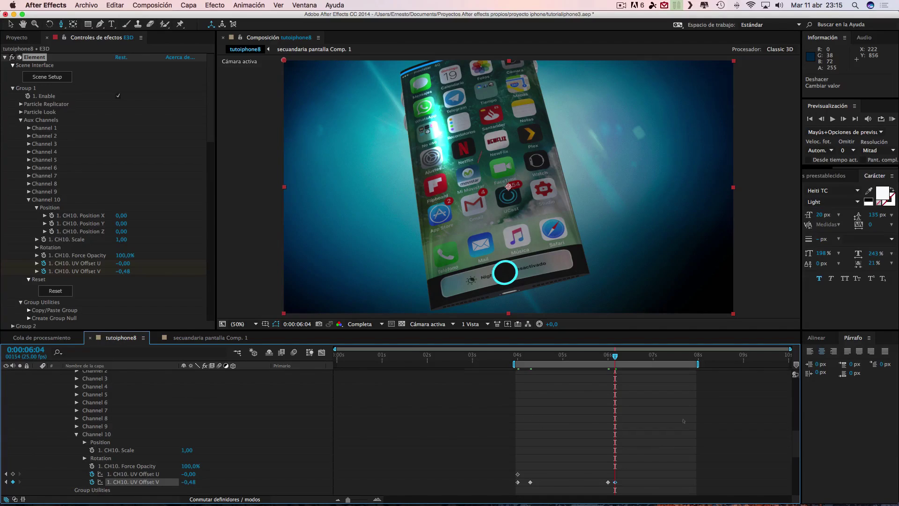
{"action": "left_click_drag", "start_coordinate": [531, 482], "coordinate": [526, 482]}
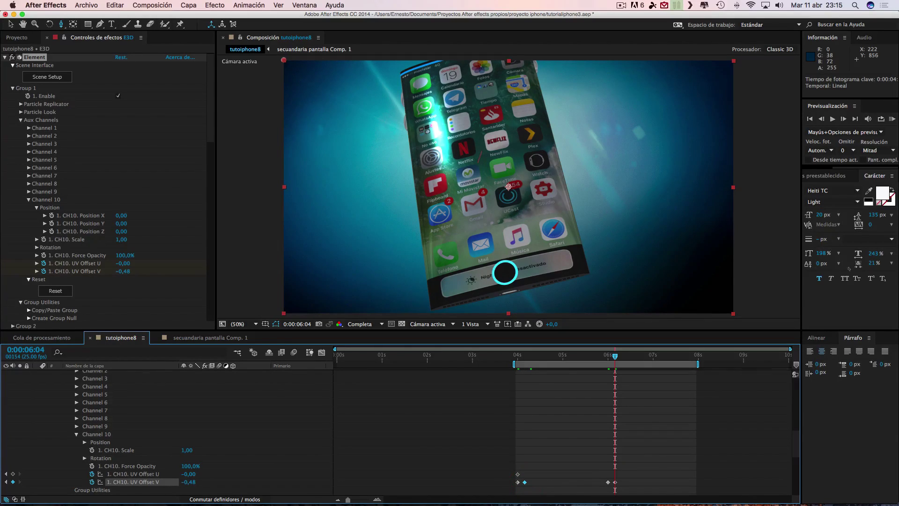
Preview the phone animation, stop it at 0:00:07:00, and scroll back to the layer list.
{"action": "left_click", "coordinate": [892, 118]}
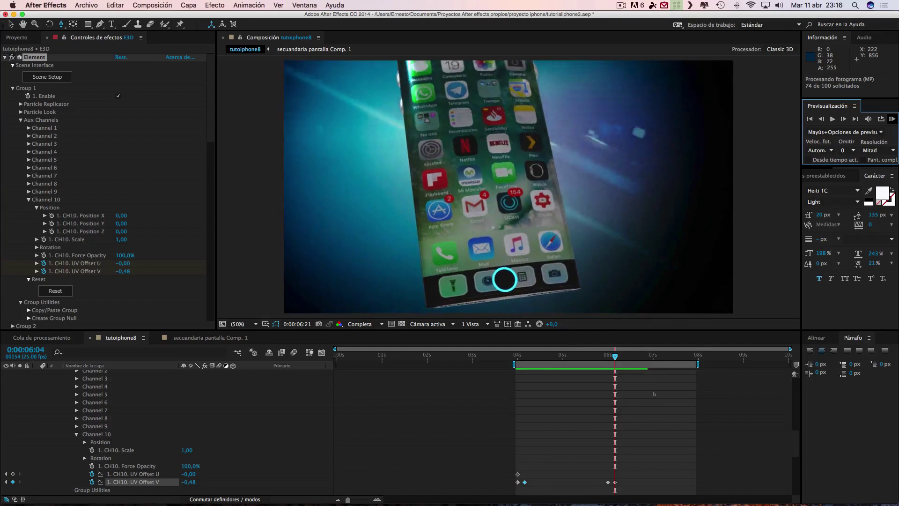
{"action": "left_click", "coordinate": [354, 441]}
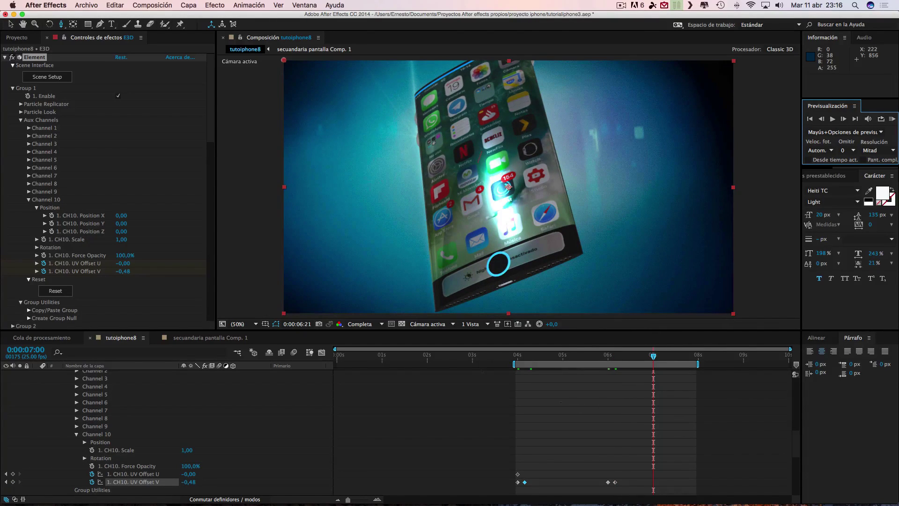
{"action": "scroll", "coordinate": [354, 442], "scroll_direction": "up", "scroll_amount": 10}
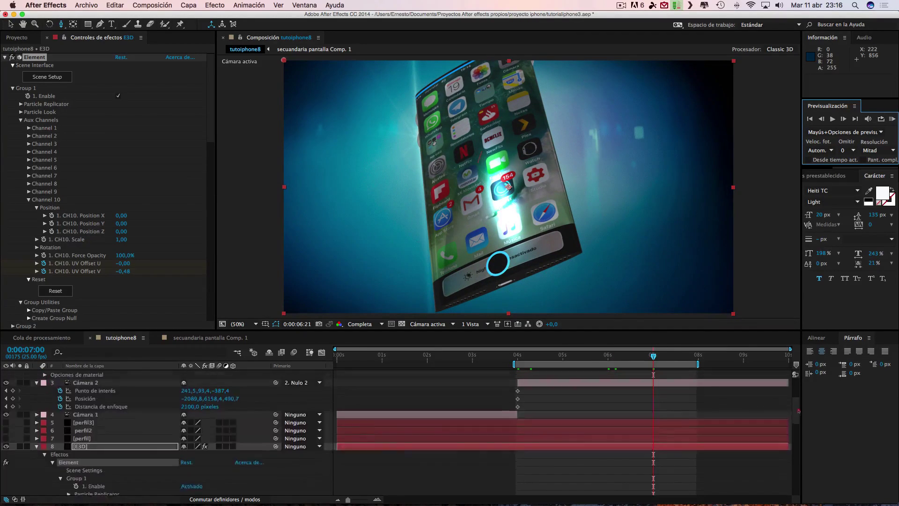
{"action": "scroll", "coordinate": [354, 441], "scroll_direction": "up", "scroll_amount": 1}
{"action": "scroll", "coordinate": [798, 395], "scroll_direction": "down", "scroll_amount": 3}
{"action": "scroll", "coordinate": [801, 390], "scroll_direction": "up", "scroll_amount": 4}
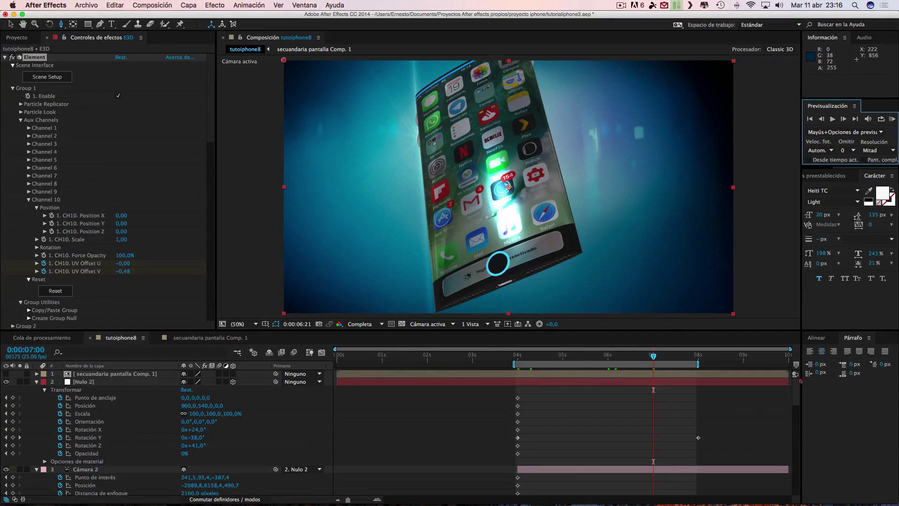
{"action": "scroll", "coordinate": [45, 417], "scroll_direction": "down", "scroll_amount": 5}
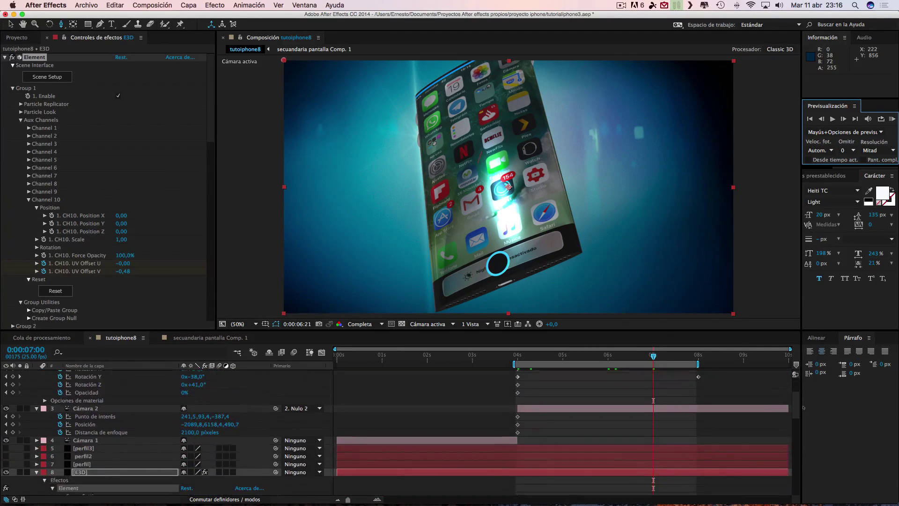
Turn on Cámara 2's depth of field and set its focus distance to 5100 at 4 s.
{"action": "left_click", "coordinate": [37, 409]}
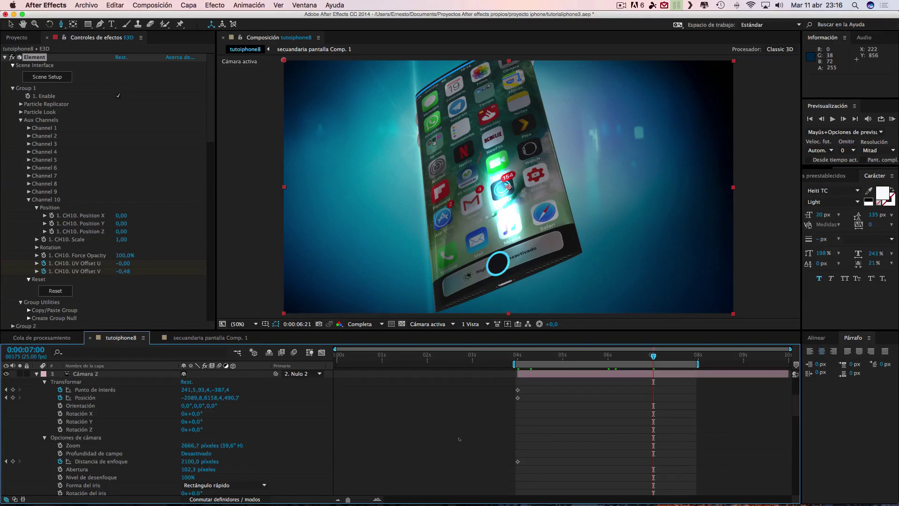
{"action": "left_click", "coordinate": [7, 461]}
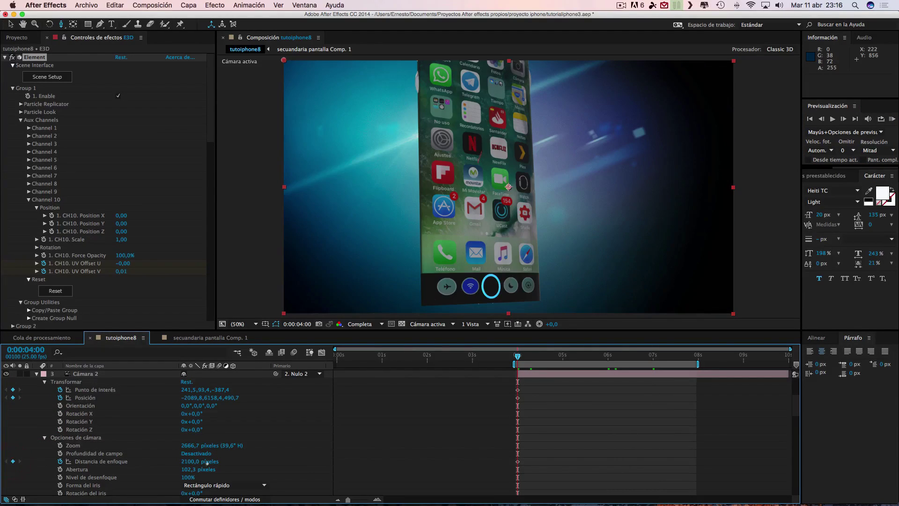
{"action": "left_click", "coordinate": [192, 454]}
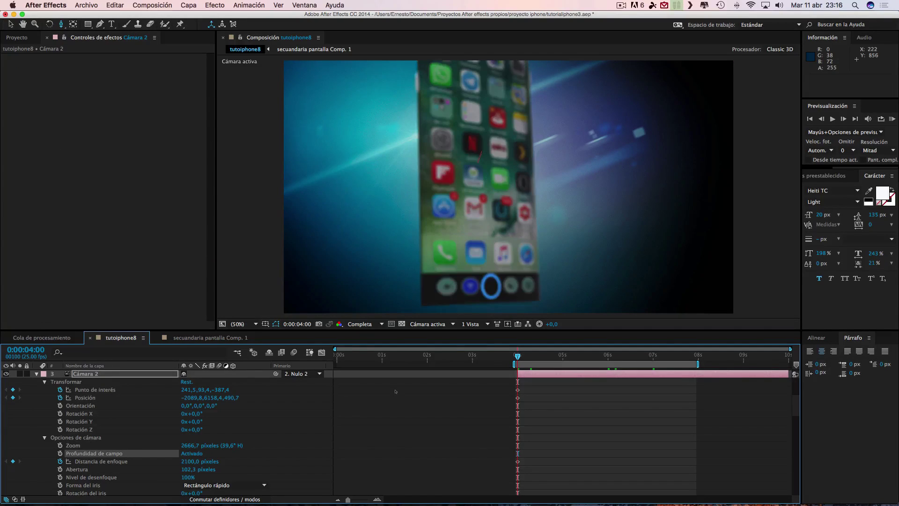
{"action": "left_click", "coordinate": [188, 462]}
{"action": "key", "text": "BackSpace"}
{"action": "type", "text": "4"}
{"action": "left_click", "coordinate": [228, 462]}
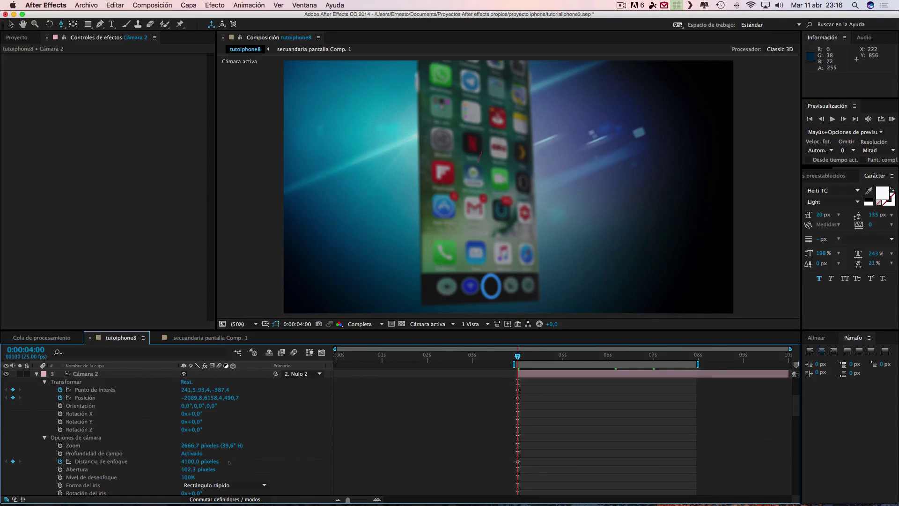
{"action": "left_click", "coordinate": [188, 462]}
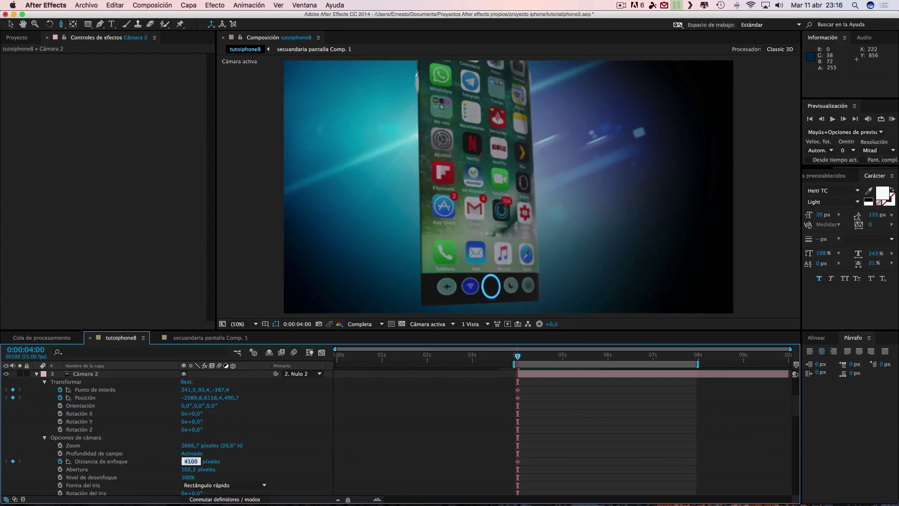
{"action": "left_click", "coordinate": [185, 461]}
{"action": "key", "text": "BackSpace"}
{"action": "type", "text": "5100"}
{"action": "key", "text": "Return"}
Add a focus distance keyframe of 7100 at 8 s.
{"action": "scroll", "coordinate": [577, 411], "scroll_direction": "down", "scroll_amount": 3}
{"action": "scroll", "coordinate": [605, 433], "scroll_direction": "down", "scroll_amount": 3}
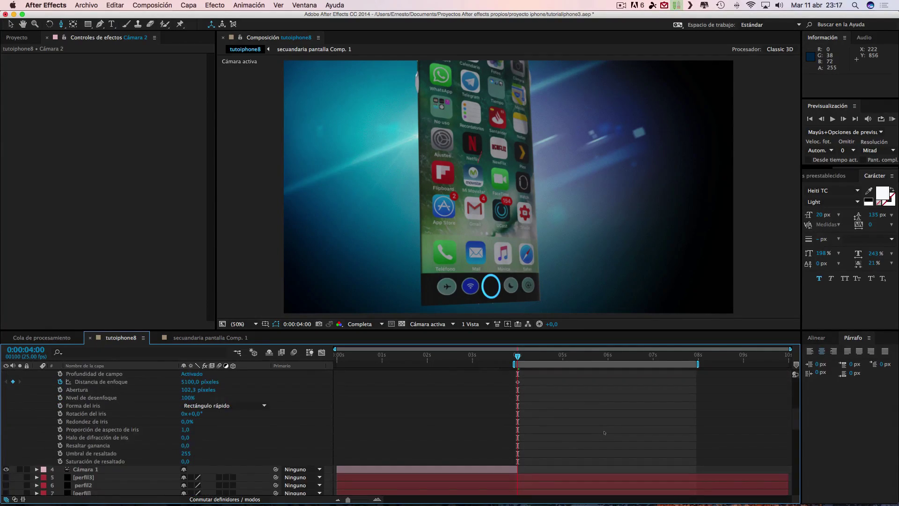
{"action": "left_click_drag", "start_coordinate": [801, 426], "coordinate": [800, 465]}
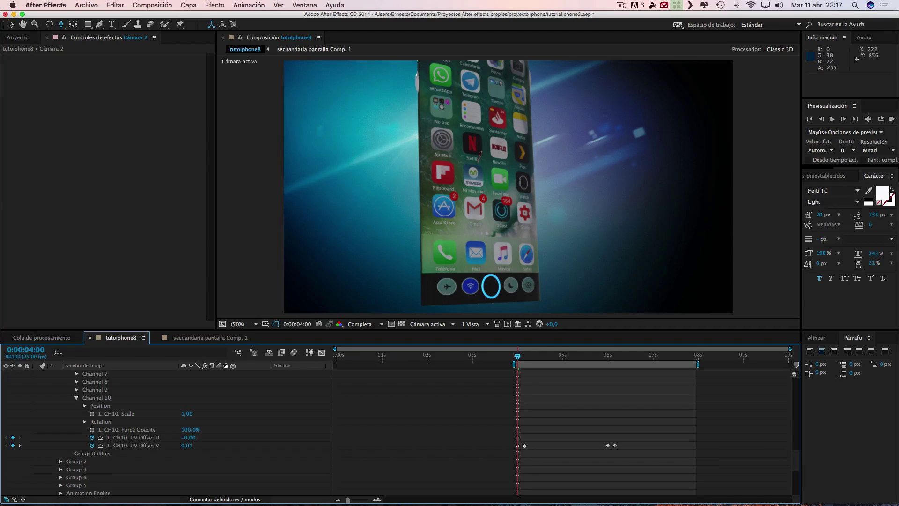
{"action": "left_click_drag", "start_coordinate": [796, 458], "coordinate": [798, 377]}
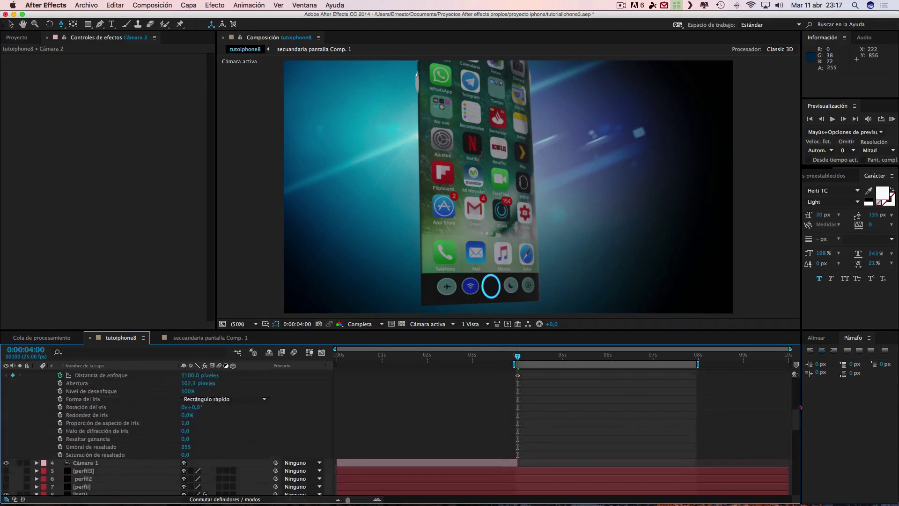
{"action": "left_click", "coordinate": [801, 375]}
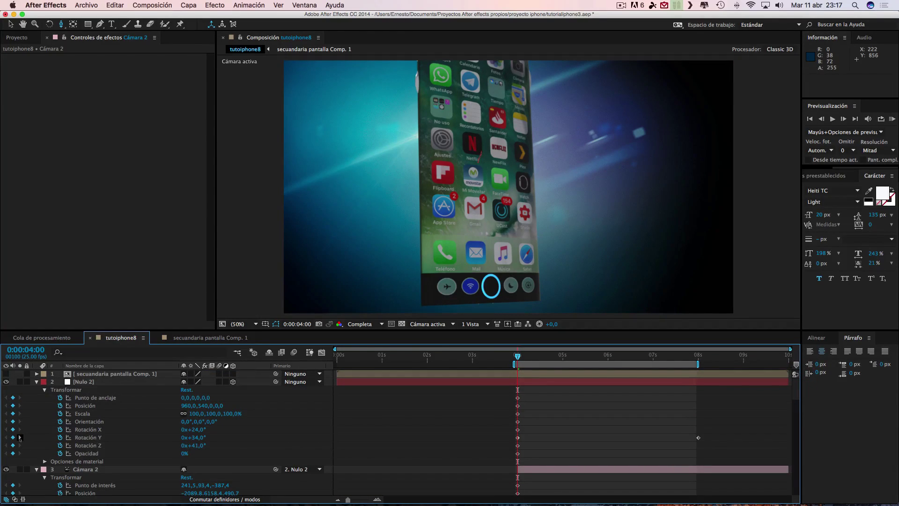
{"action": "left_click", "coordinate": [19, 437]}
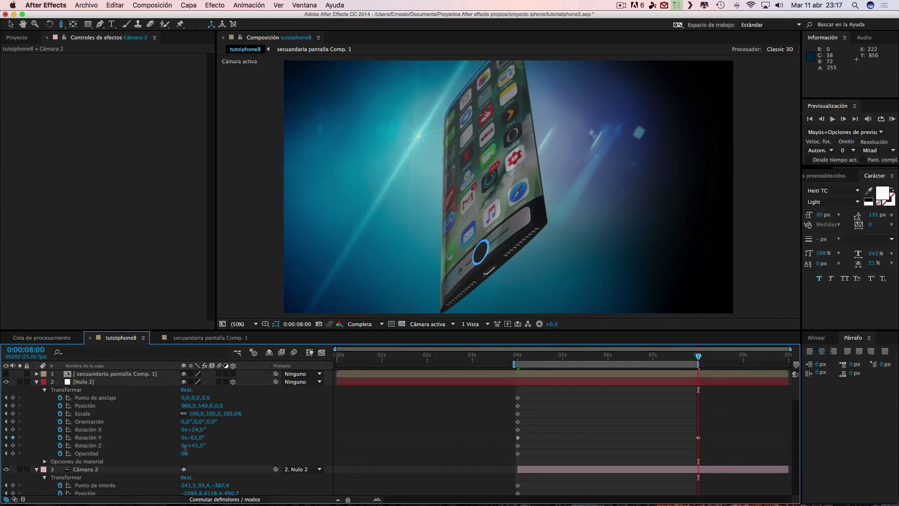
{"action": "scroll", "coordinate": [185, 448], "scroll_direction": "down", "scroll_amount": 5}
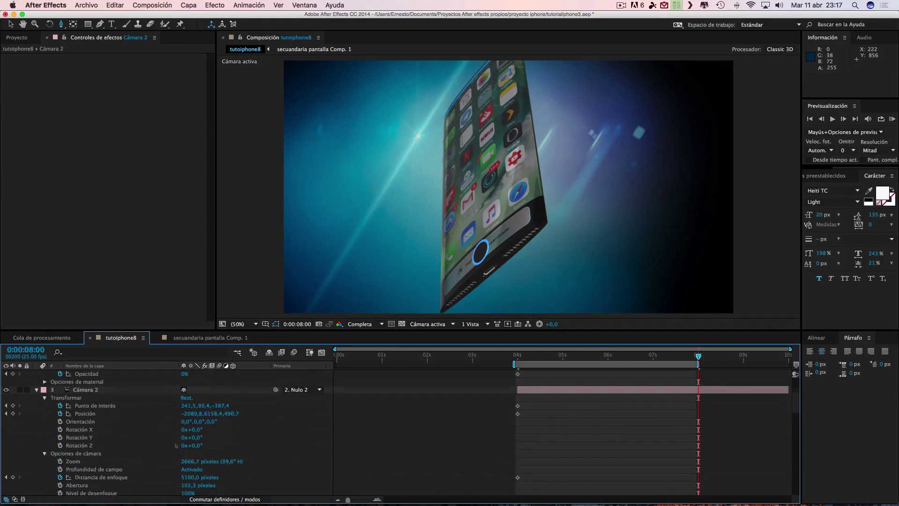
{"action": "left_click", "coordinate": [186, 477]}
{"action": "left_click", "coordinate": [186, 478]}
{"action": "key", "text": "BackSpace"}
{"action": "type", "text": "7"}
{"action": "left_click", "coordinate": [229, 477]}
Change the 8 s focus distance keyframe to 4100.
{"action": "left_click", "coordinate": [188, 478]}
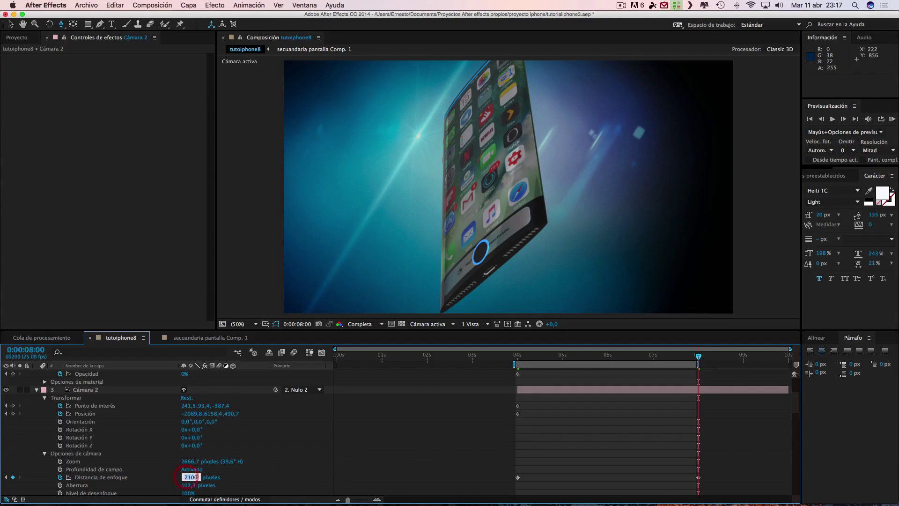
{"action": "left_click", "coordinate": [186, 477]}
{"action": "type", "text": "3"}
{"action": "key", "text": "Return"}
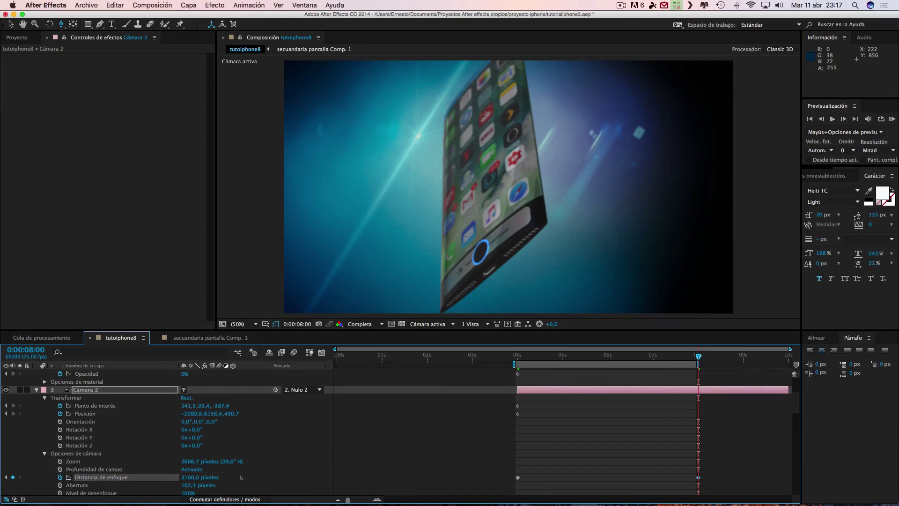
{"action": "left_click", "coordinate": [188, 477]}
{"action": "left_click", "coordinate": [186, 477]}
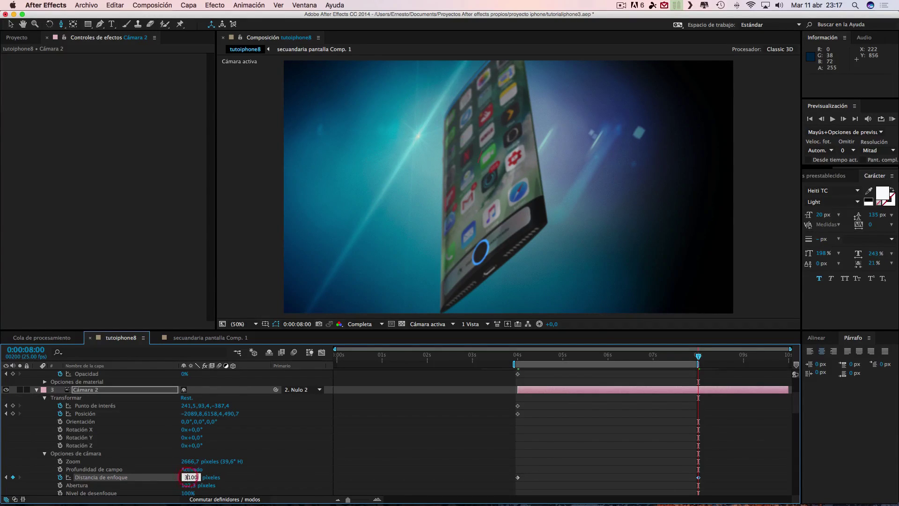
{"action": "key", "text": "BackSpace"}
{"action": "type", "text": "4"}
{"action": "key", "text": "Return"}
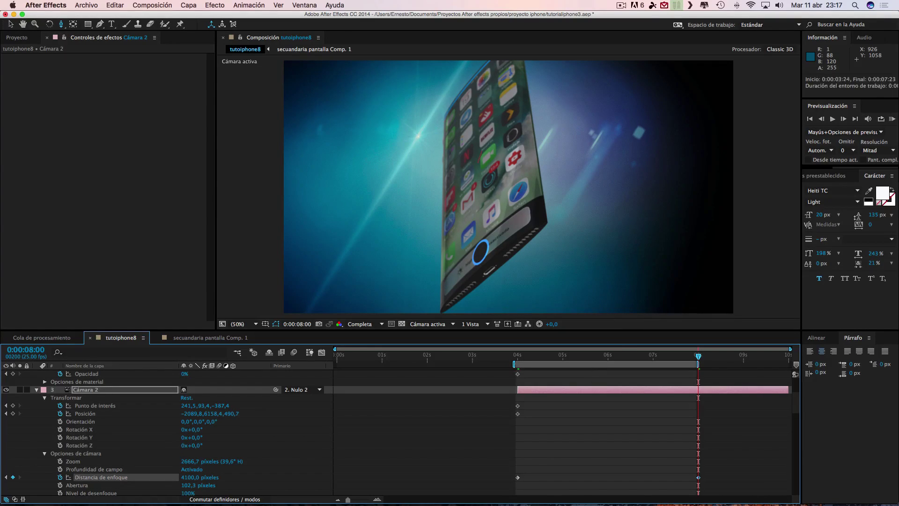
Extend the work area to start at 0 s and preview the whole animation.
{"action": "left_click_drag", "start_coordinate": [514, 364], "coordinate": [336, 364]}
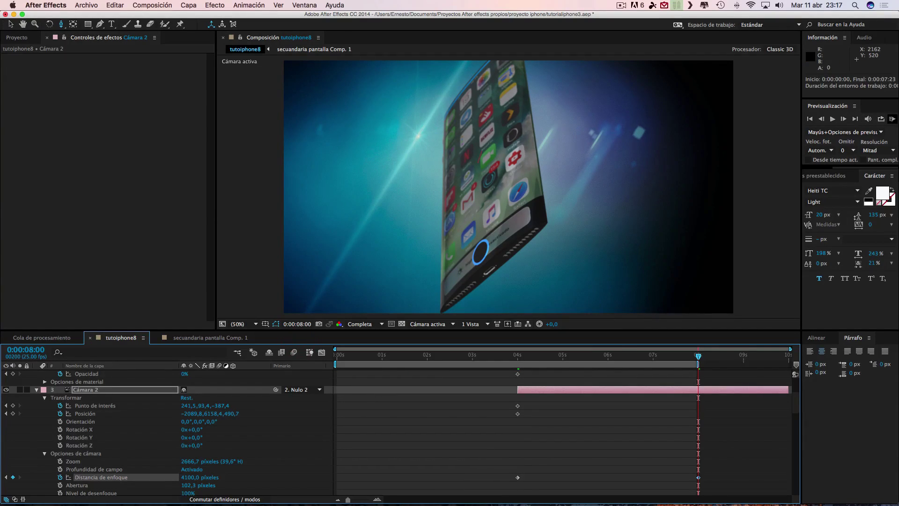
{"action": "left_click", "coordinate": [892, 118]}
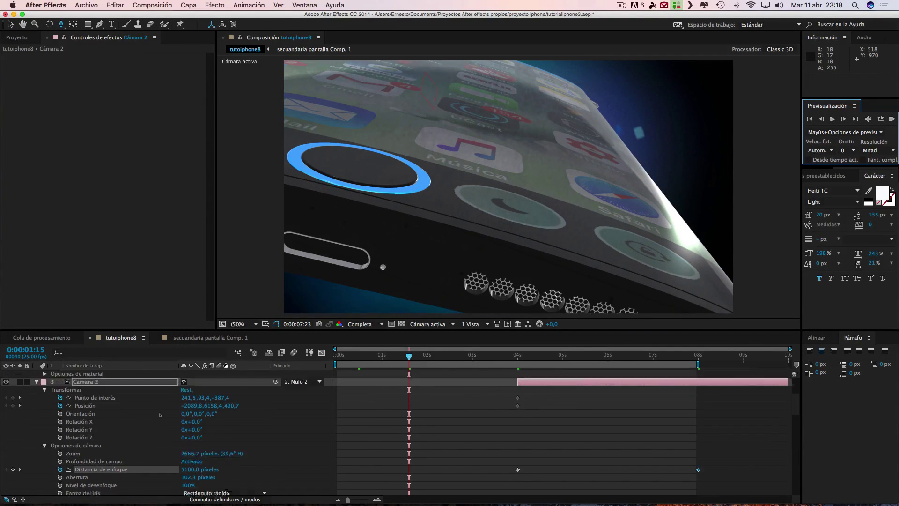
{"action": "scroll", "coordinate": [117, 421], "scroll_direction": "down", "scroll_amount": 5}
{"action": "left_click", "coordinate": [86, 444]}
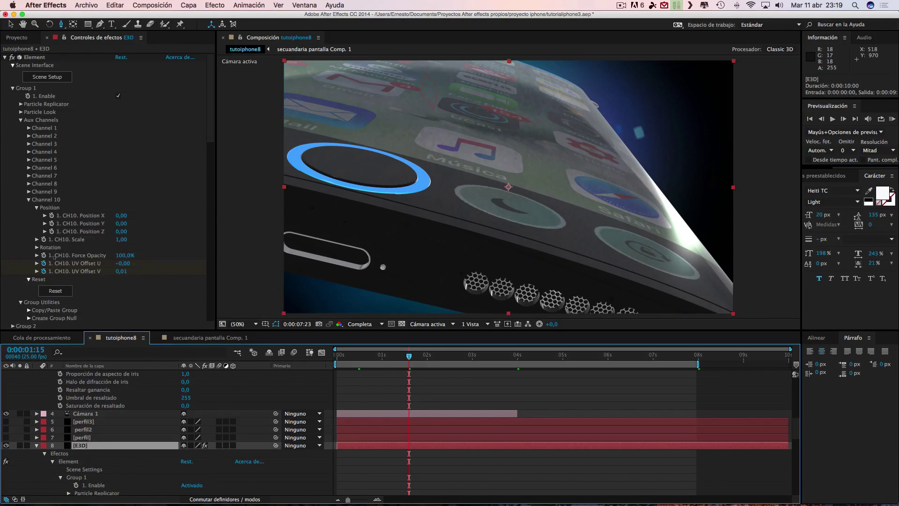
Apply a Basic_2K environment map in Element's Scene Setup and return to After Effects.
{"action": "left_click", "coordinate": [48, 78]}
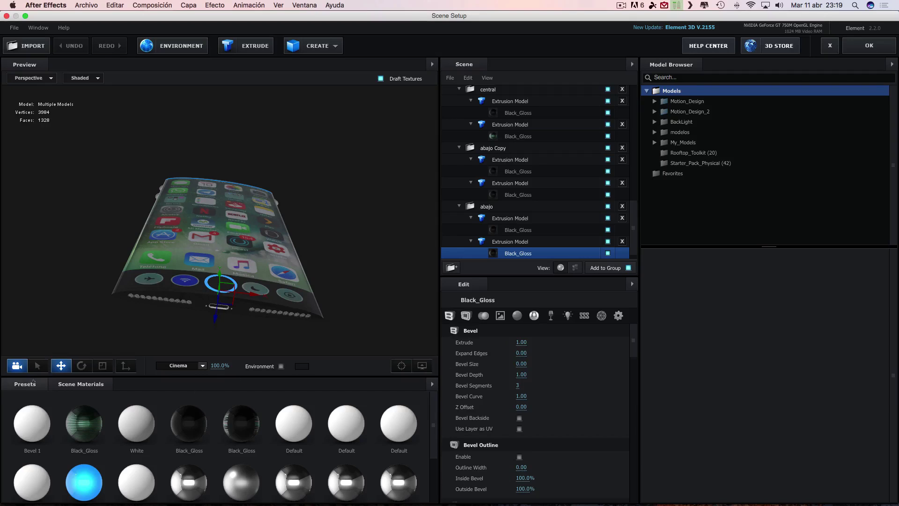
{"action": "left_click", "coordinate": [28, 384]}
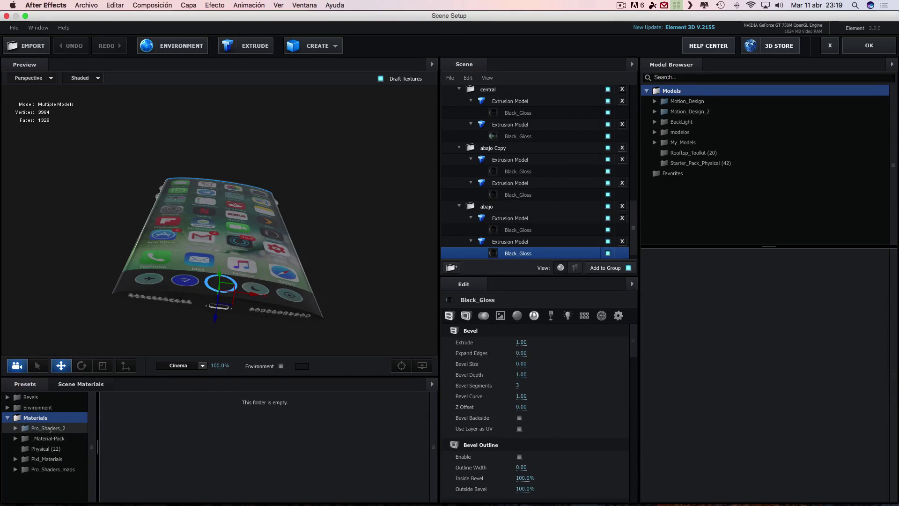
{"action": "left_click", "coordinate": [49, 428]}
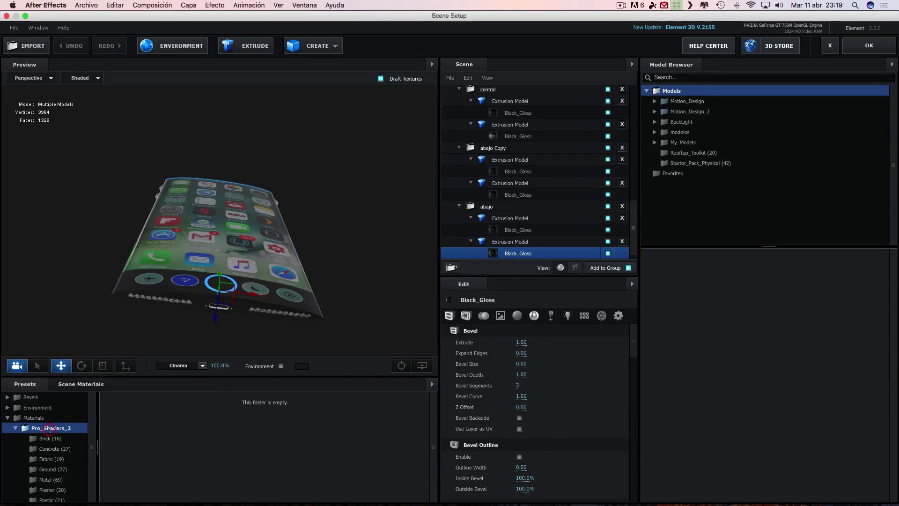
{"action": "left_click", "coordinate": [34, 407]}
{"action": "left_click", "coordinate": [45, 428]}
{"action": "left_click", "coordinate": [242, 414]}
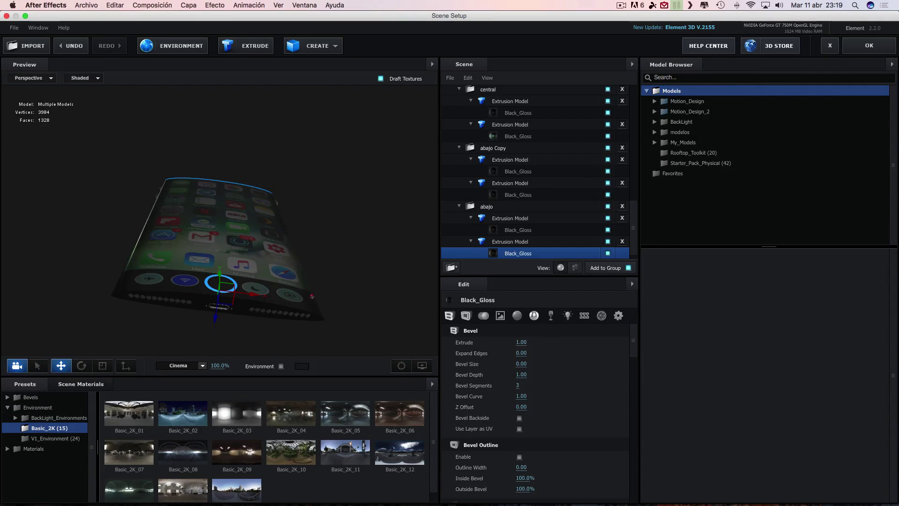
{"action": "mouse_move", "coordinate": [299, 309]}
{"action": "left_mouse_down"}
{"action": "mouse_move", "coordinate": [222, 323]}
{"action": "mouse_move", "coordinate": [323, 293]}
{"action": "left_mouse_up"}
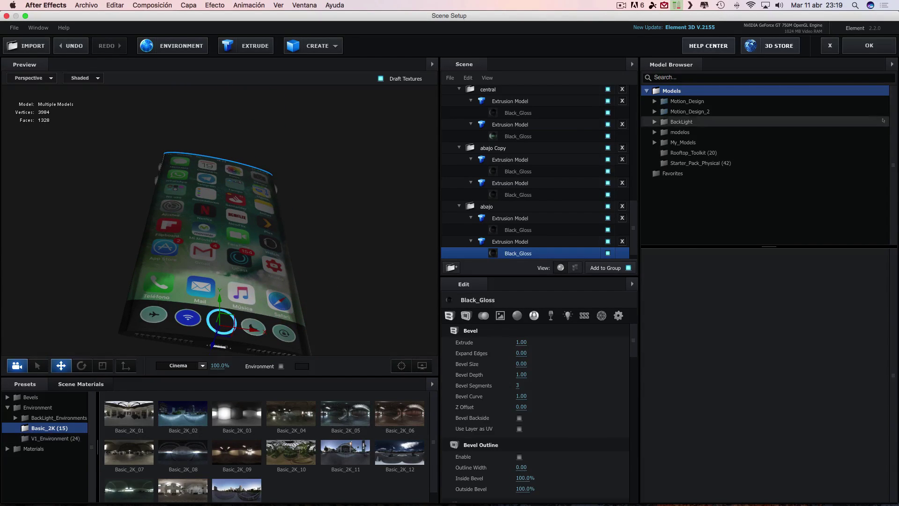
{"action": "left_click", "coordinate": [869, 45]}
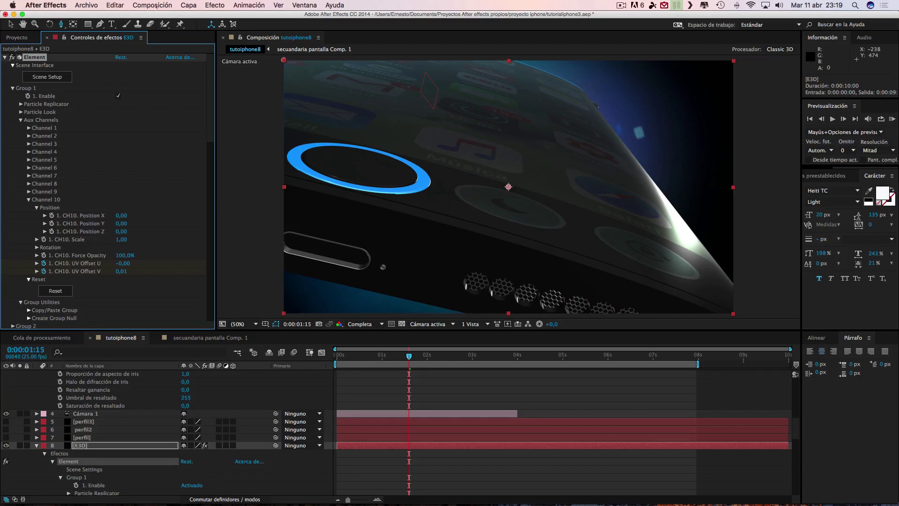
Add a new light layer with intensity 210.
{"action": "left_click", "coordinate": [189, 5]}
{"action": "mouse_move", "coordinate": [202, 18]}
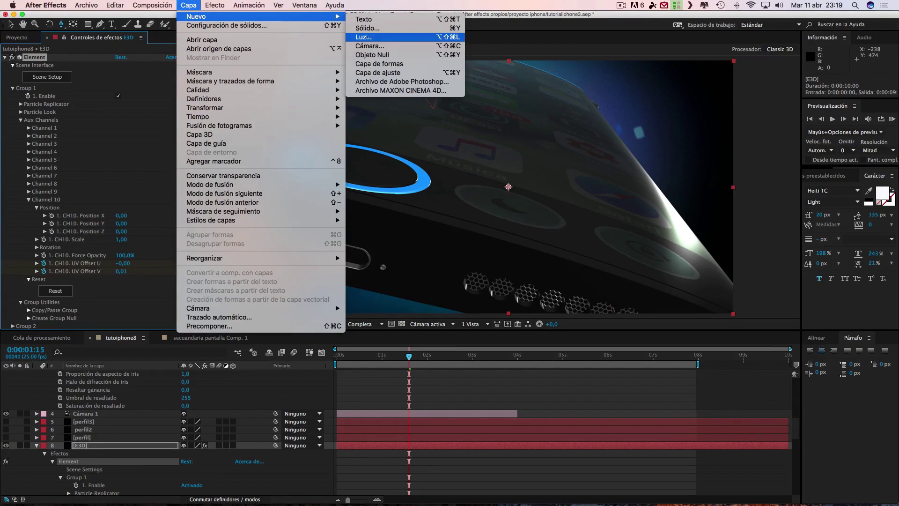
{"action": "left_click", "coordinate": [370, 37]}
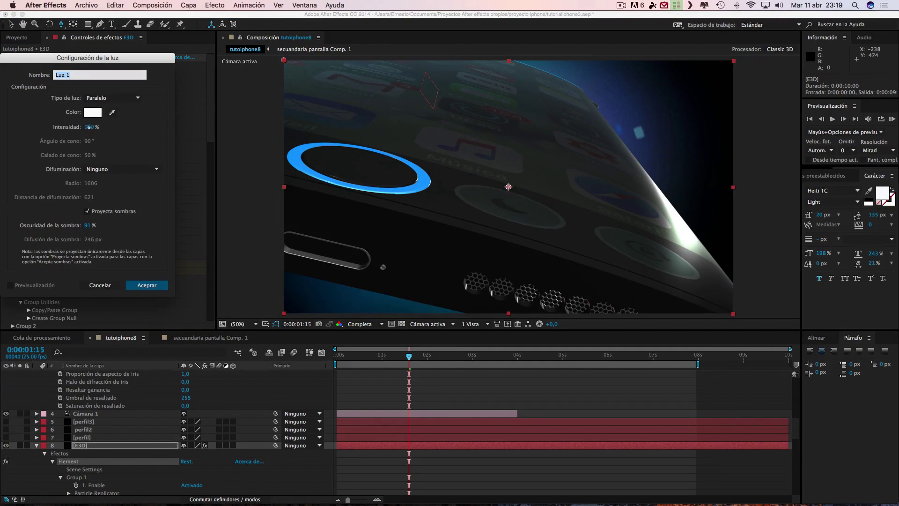
{"action": "left_click", "coordinate": [89, 127]}
{"action": "type", "text": "210"}
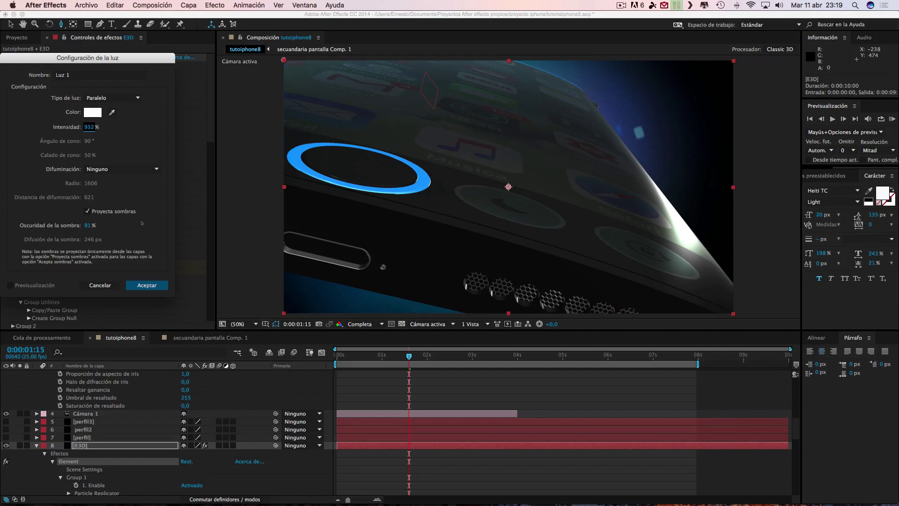
{"action": "left_click", "coordinate": [148, 285]}
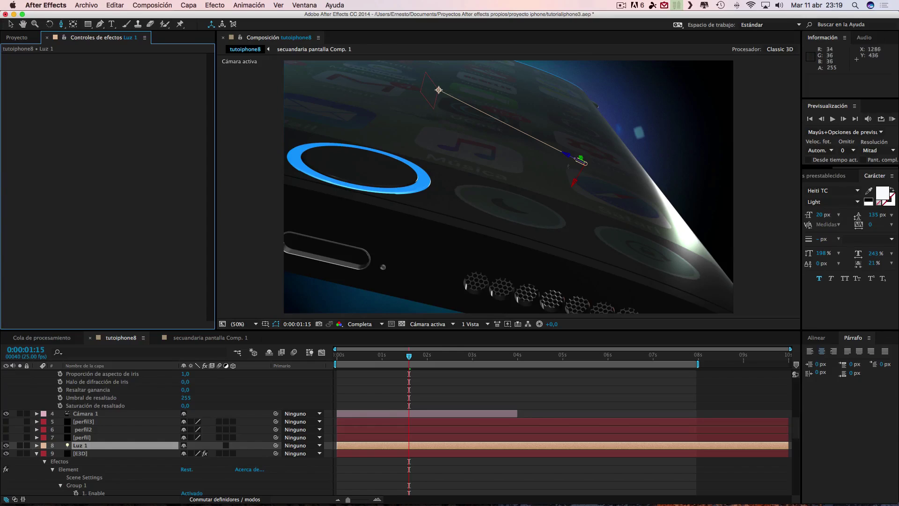
Move Luz 1 to -36,1, 820,4, 49,0 at the phone's lower left, then view through Cámara activa.
{"action": "left_click", "coordinate": [441, 324]}
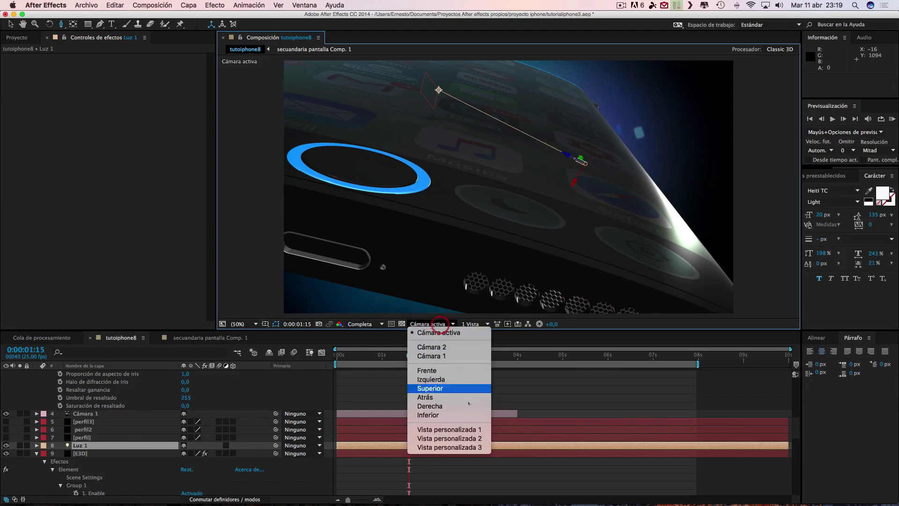
{"action": "left_click", "coordinate": [443, 427]}
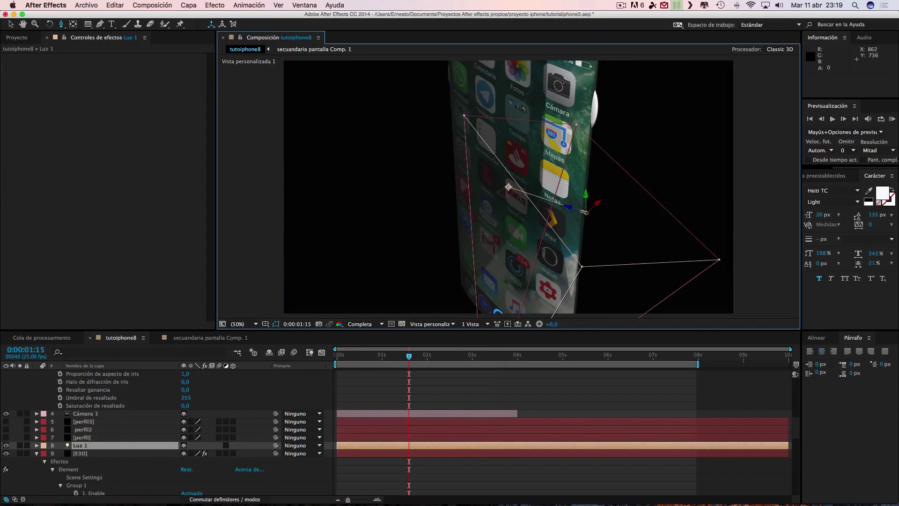
{"action": "key", "text": "v"}
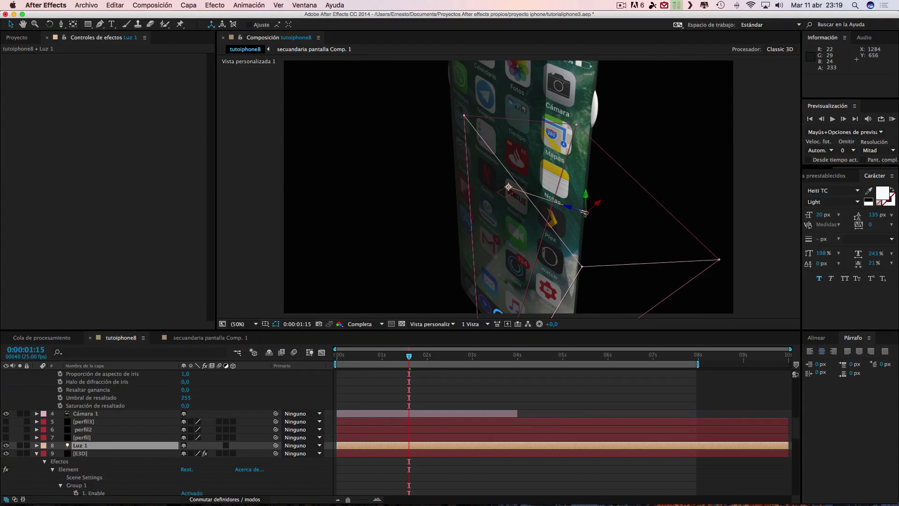
{"action": "mouse_move", "coordinate": [585, 213]}
{"action": "left_mouse_down"}
{"action": "mouse_move", "coordinate": [449, 242]}
{"action": "mouse_move", "coordinate": [399, 276]}
{"action": "left_mouse_up"}
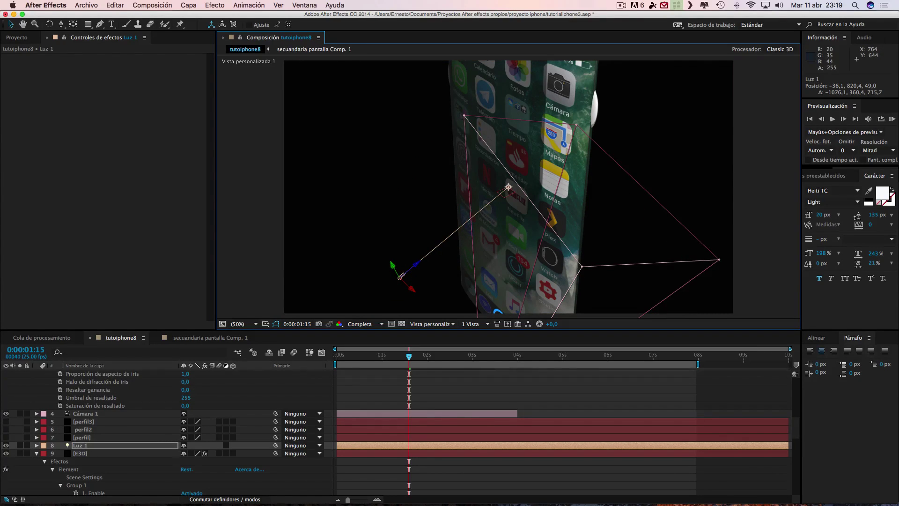
{"action": "left_click", "coordinate": [441, 323]}
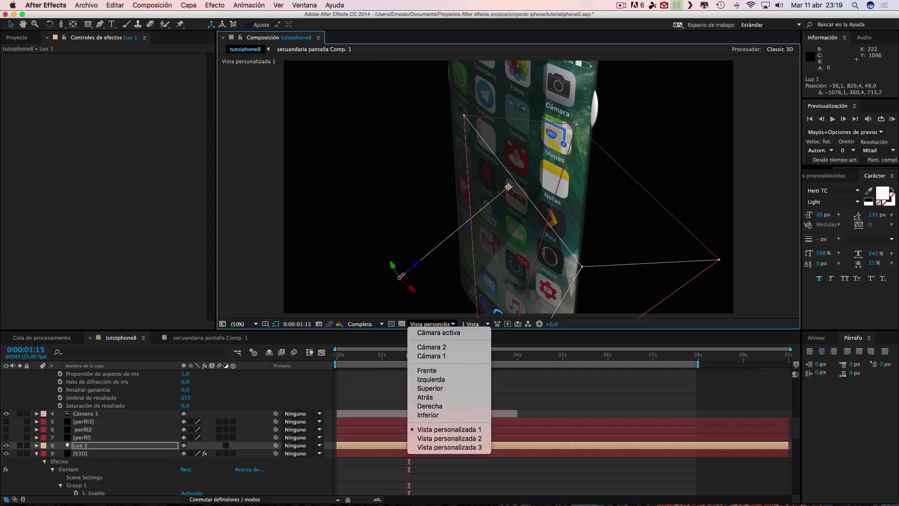
{"action": "left_click", "coordinate": [439, 333]}
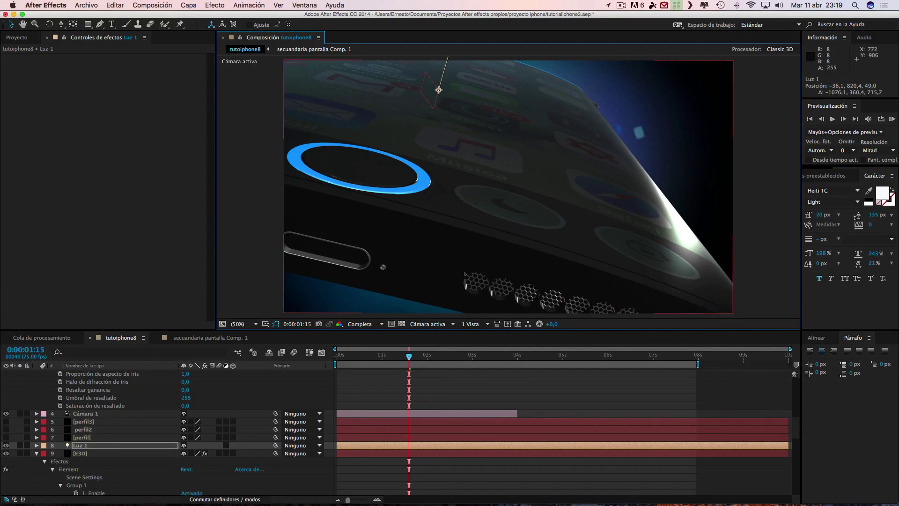
{"action": "left_click", "coordinate": [80, 454]}
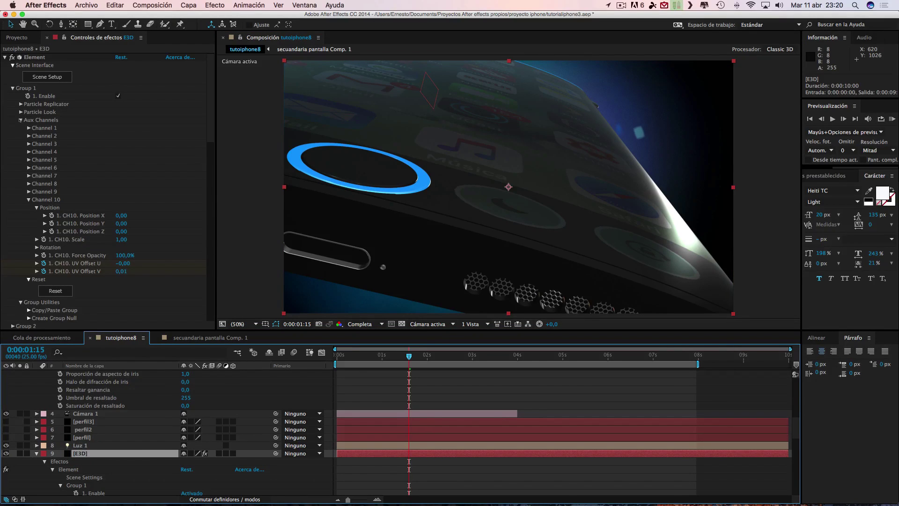
In Element's Lighting settings, scrub Light Falloff to 1,50, X Rotation 113° and Y Rotation 16°.
{"action": "left_click", "coordinate": [21, 120]}
{"action": "left_click_drag", "start_coordinate": [210, 130], "coordinate": [207, 298]}
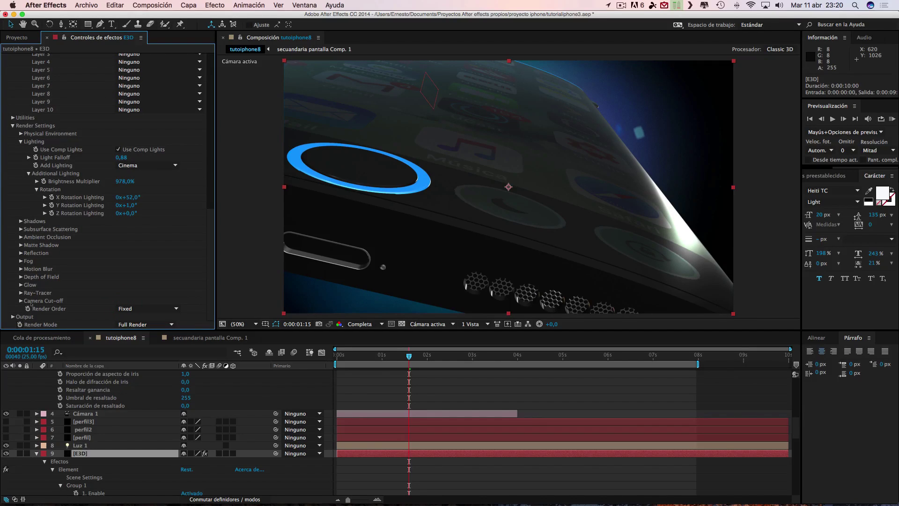
{"action": "left_click", "coordinate": [12, 318]}
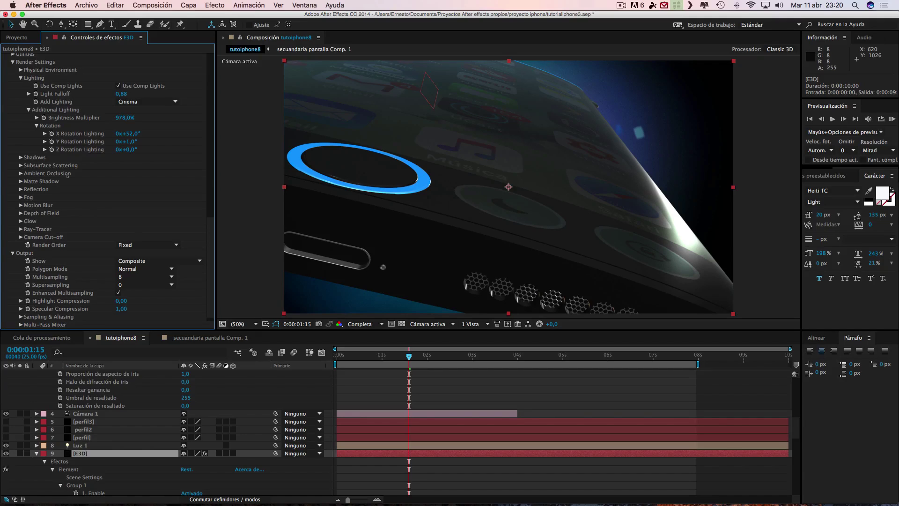
{"action": "scroll", "coordinate": [55, 197], "scroll_direction": "up", "scroll_amount": 2}
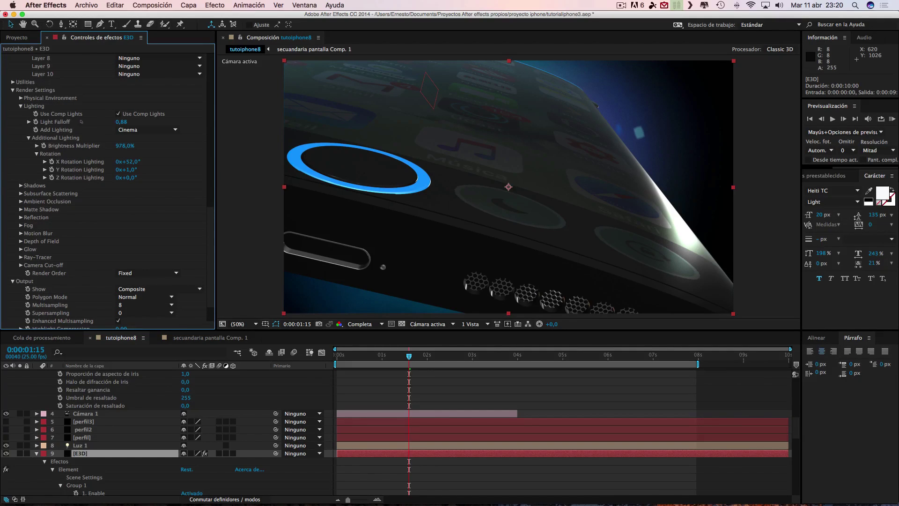
{"action": "left_click_drag", "start_coordinate": [121, 122], "coordinate": [148, 122]}
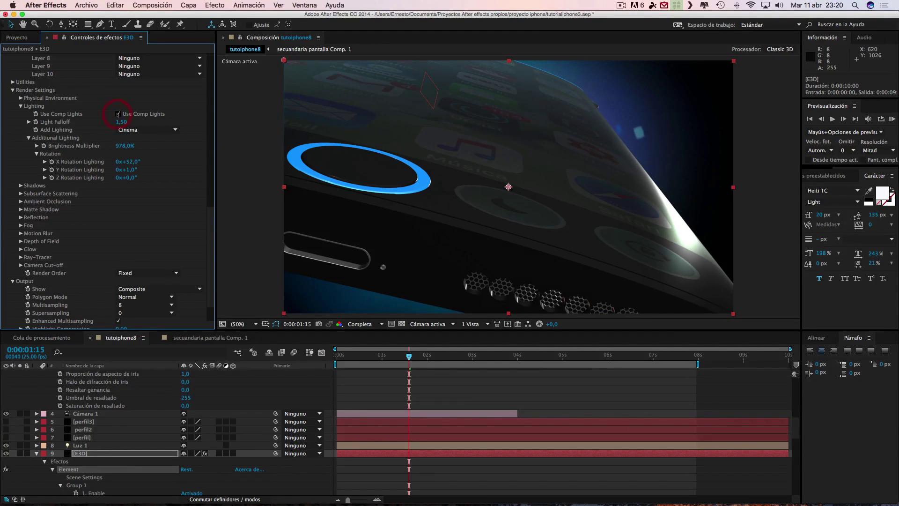
{"action": "left_click_drag", "start_coordinate": [128, 161], "coordinate": [161, 161]}
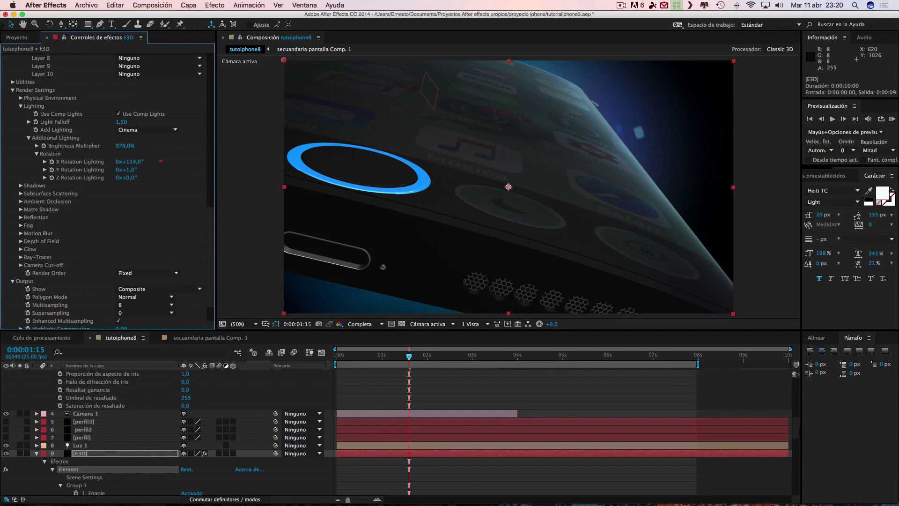
{"action": "left_click", "coordinate": [160, 162]}
{"action": "mouse_move", "coordinate": [145, 169]}
{"action": "left_mouse_down"}
{"action": "mouse_move", "coordinate": [156, 169]}
{"action": "mouse_move", "coordinate": [140, 169]}
{"action": "left_mouse_up"}
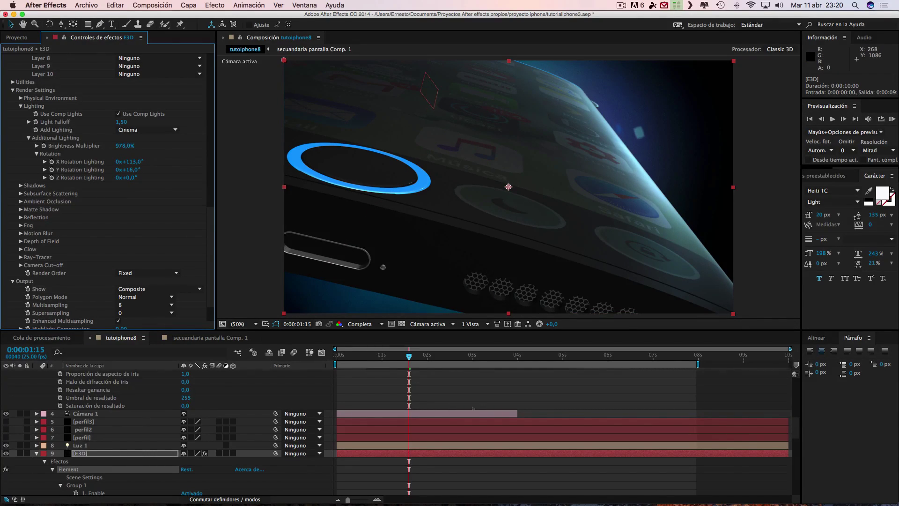
{"action": "scroll", "coordinate": [142, 410], "scroll_direction": "up", "scroll_amount": 10}
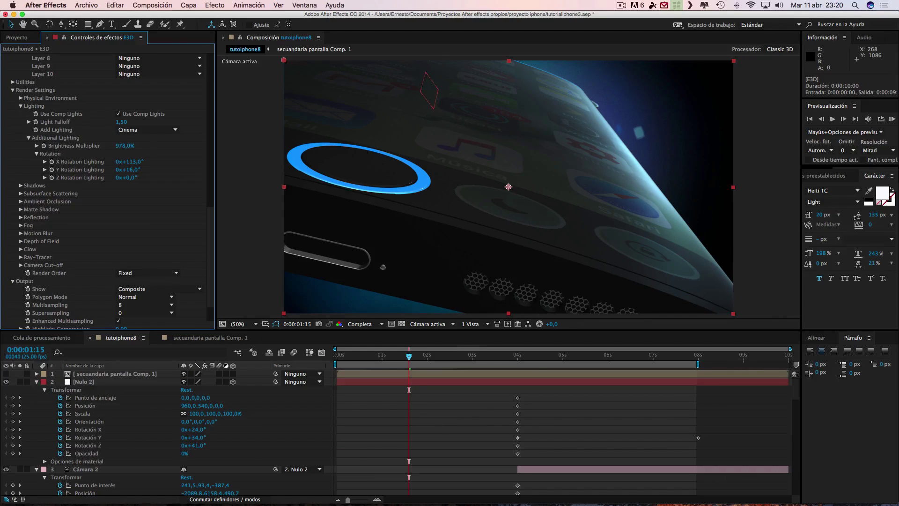
Collapse Nulo 2 and Cámara 2, set Cámara 1's Profundidad de campo to Activado, and preview.
{"action": "left_click", "coordinate": [37, 381]}
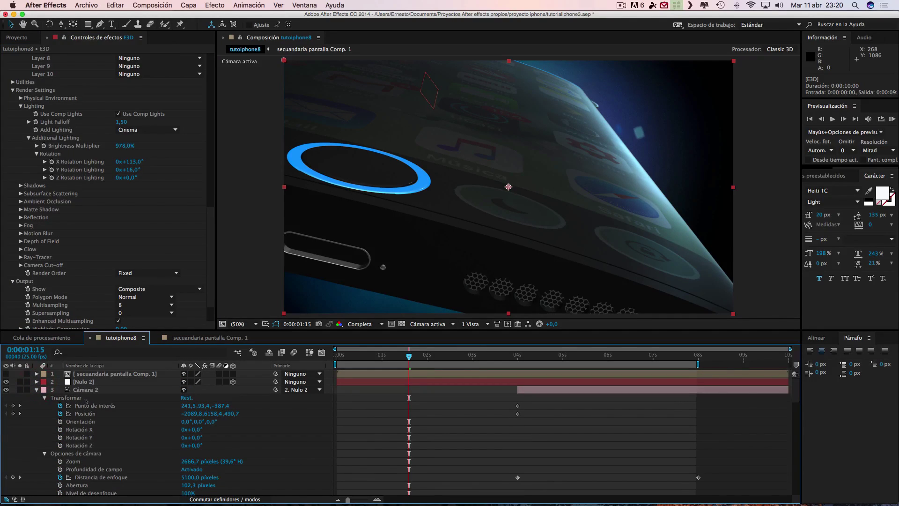
{"action": "left_click", "coordinate": [37, 389]}
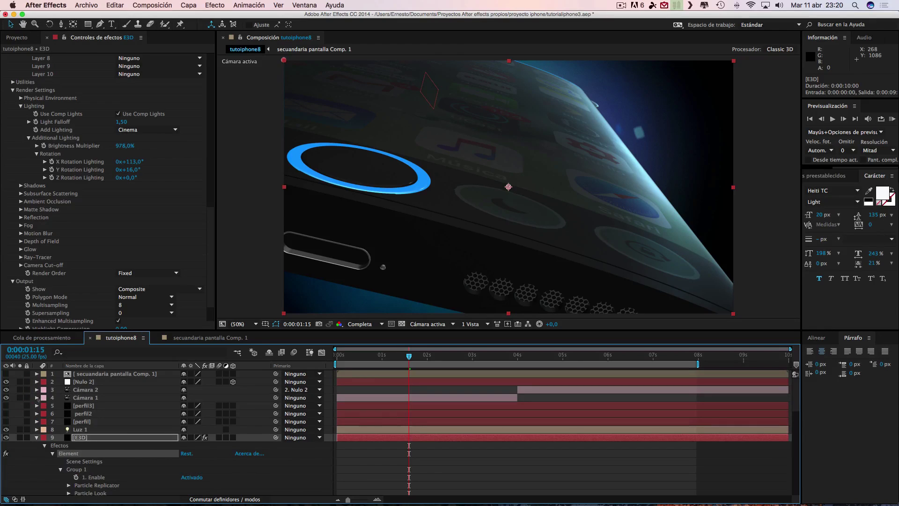
{"action": "left_click", "coordinate": [37, 398]}
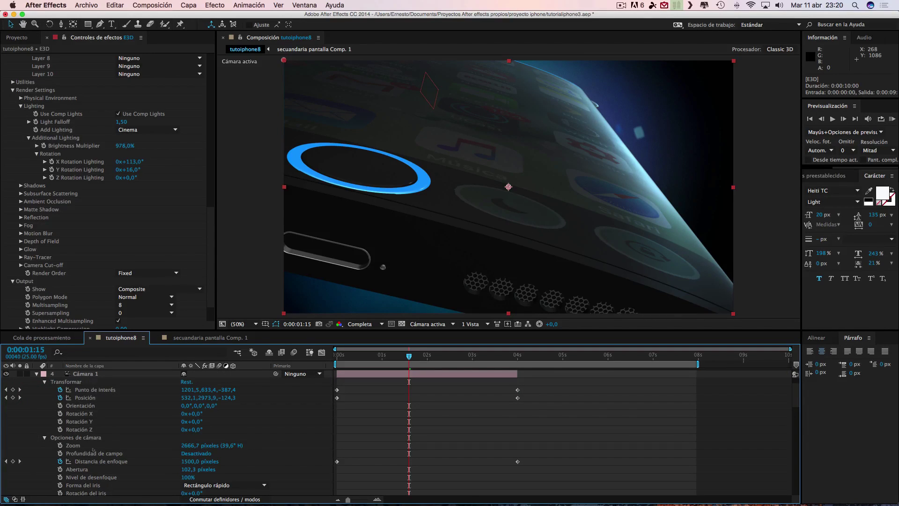
{"action": "scroll", "coordinate": [123, 449], "scroll_direction": "down", "scroll_amount": 1}
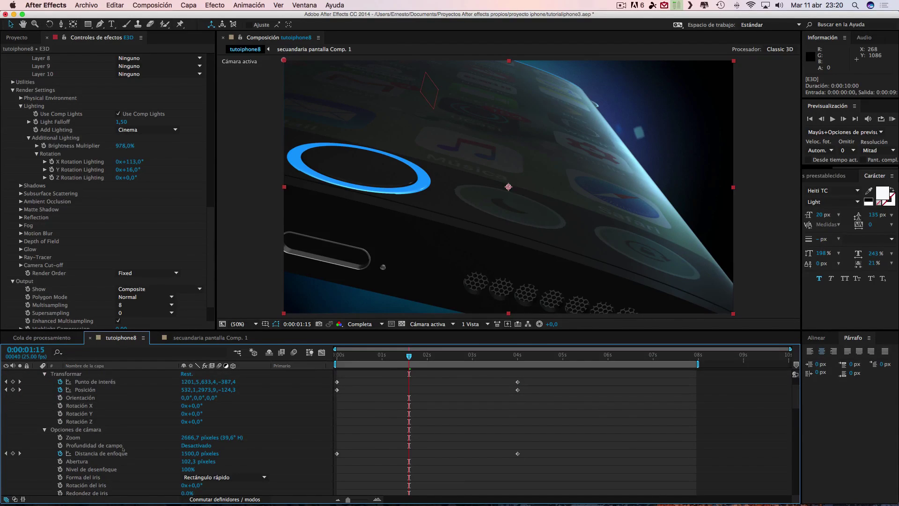
{"action": "scroll", "coordinate": [123, 449], "scroll_direction": "down", "scroll_amount": 3}
{"action": "scroll", "coordinate": [117, 452], "scroll_direction": "up", "scroll_amount": 4}
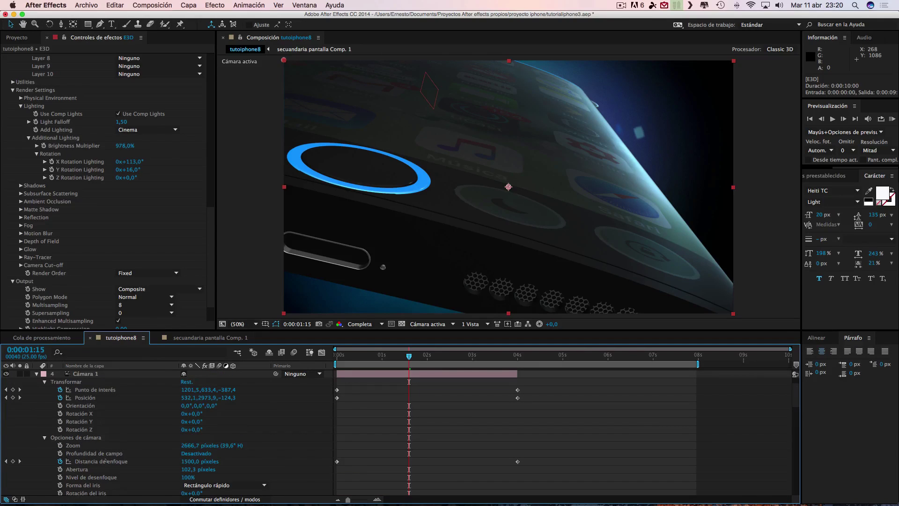
{"action": "left_click", "coordinate": [196, 454]}
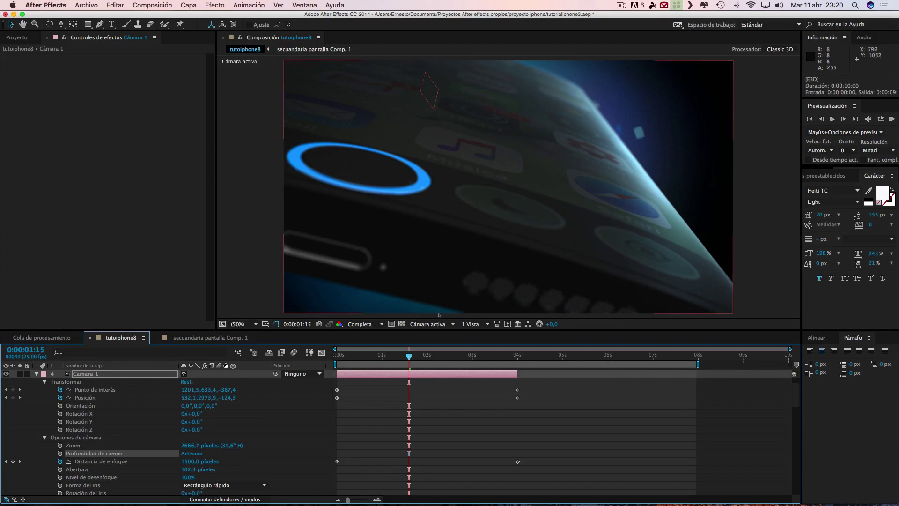
{"action": "left_click", "coordinate": [892, 119]}
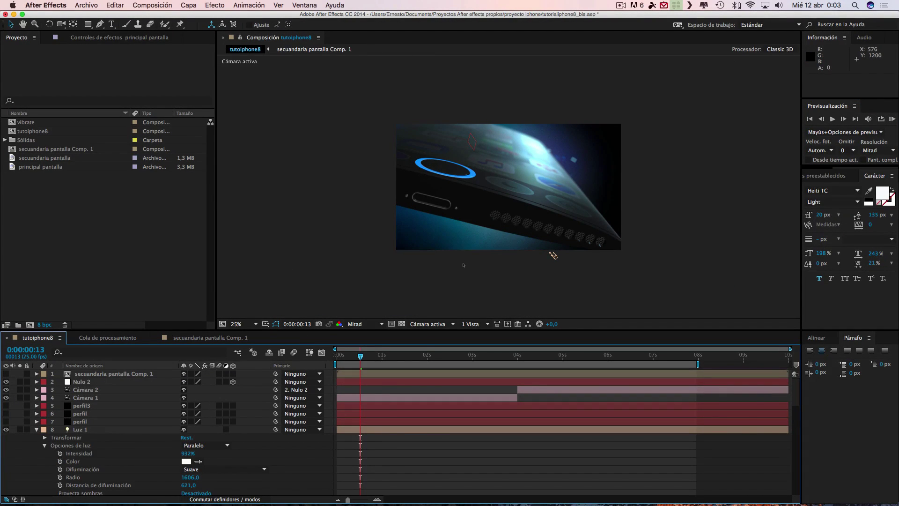
Set the viewer magnification to Fit and start a new composition from the Composición menu.
{"action": "key", "text": "comma"}
{"action": "key", "text": "comma"}
{"action": "key", "text": "comma"}
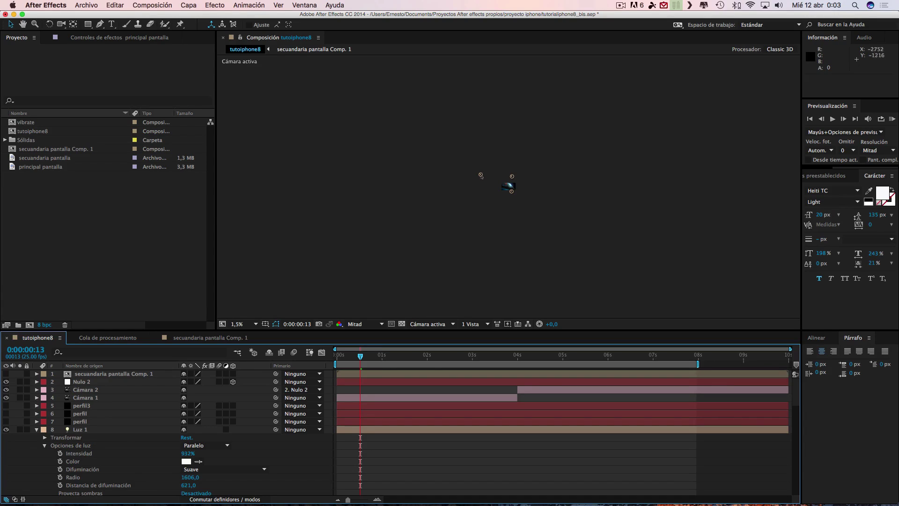
{"action": "left_click", "coordinate": [241, 325]}
{"action": "left_click", "coordinate": [248, 332]}
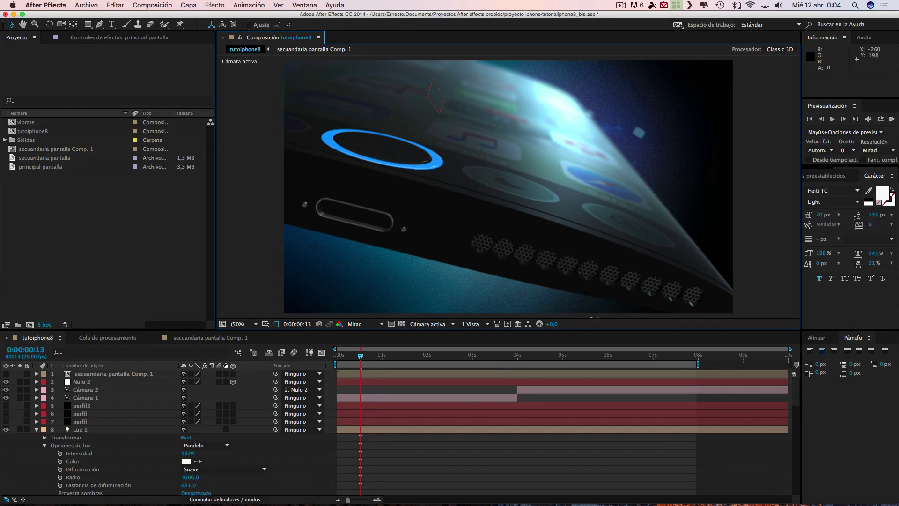
{"action": "left_click", "coordinate": [152, 5]}
{"action": "left_click", "coordinate": [155, 27]}
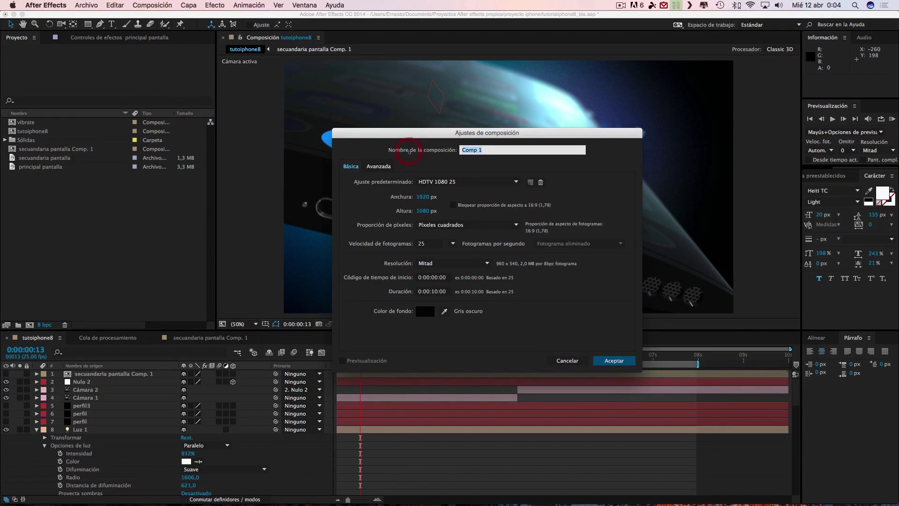
Name the new 1920×1080, 25 fps, 10-second composition 'vibrance' and confirm it.
{"action": "type", "text": "vibrance"}
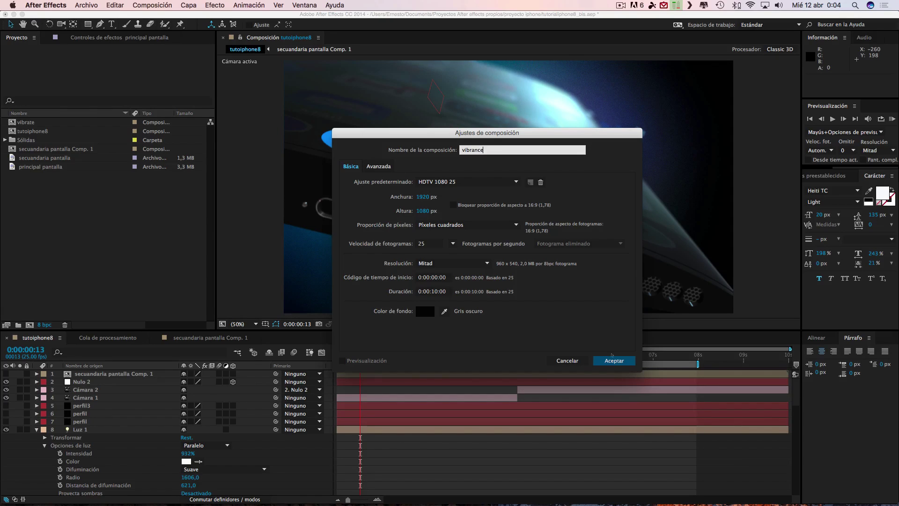
{"action": "left_click", "coordinate": [613, 359]}
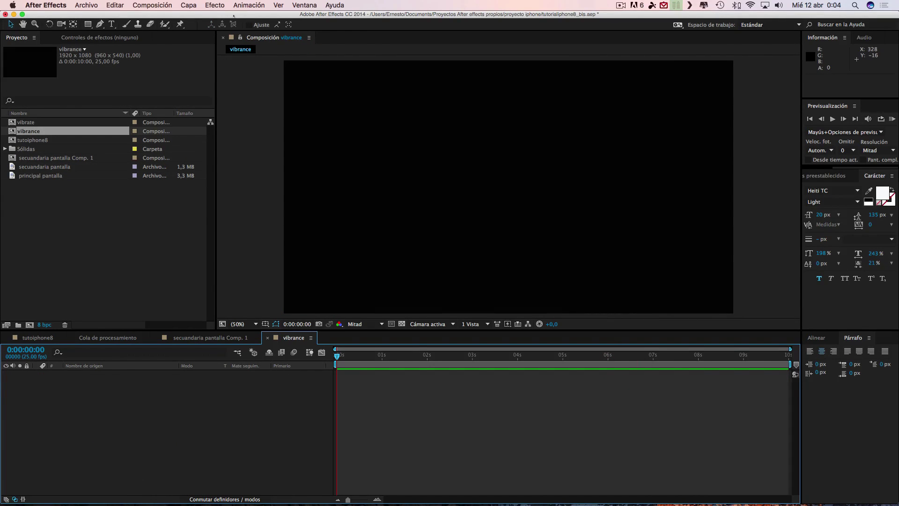
{"action": "left_click", "coordinate": [189, 5]}
Add a new solid layer named 'vibrance' to the composition.
{"action": "mouse_move", "coordinate": [200, 17]}
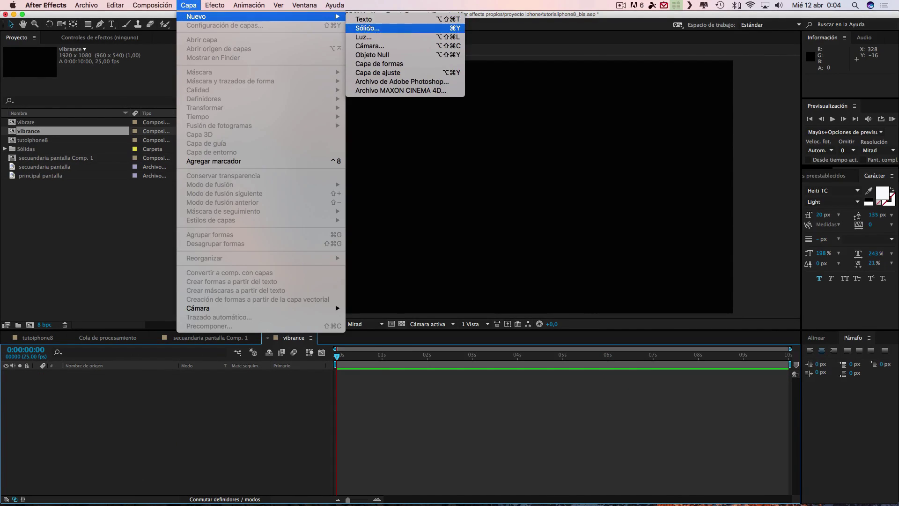
{"action": "left_click", "coordinate": [368, 28]}
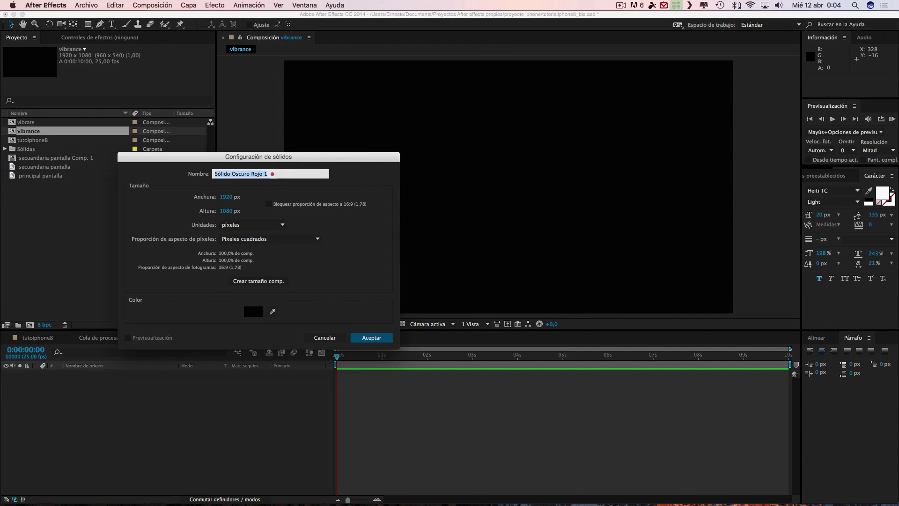
{"action": "type", "text": "vibra"}
{"action": "type", "text": "nce"}
{"action": "left_click", "coordinate": [371, 338]}
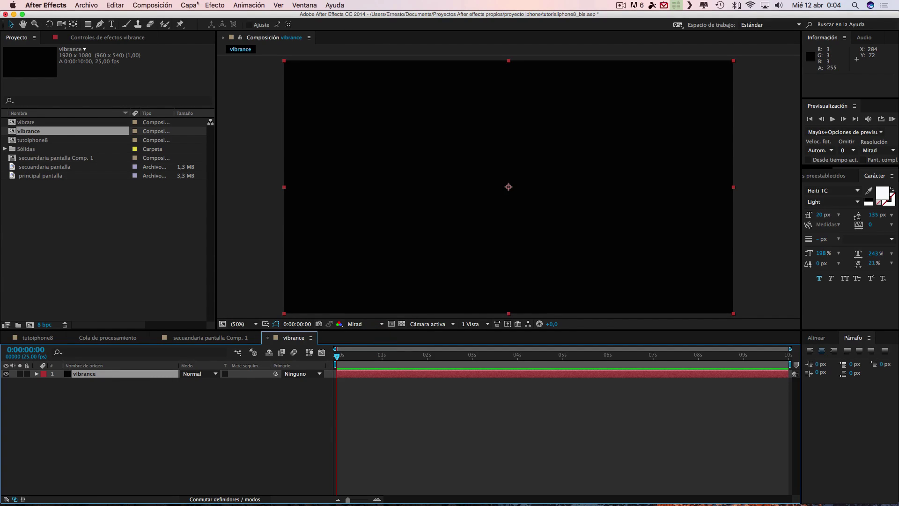
Apply the Video Copilot VC Color Vibrance effect to the vibrance solid.
{"action": "left_click", "coordinate": [213, 5]}
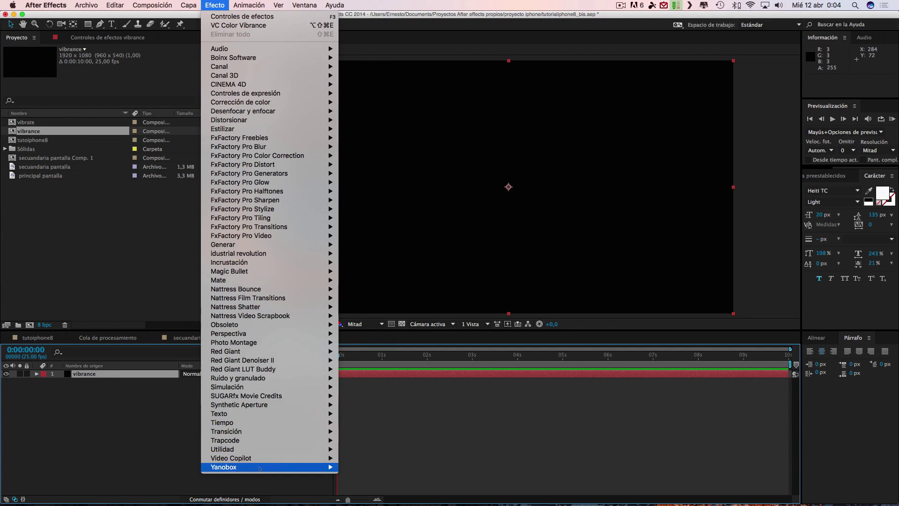
{"action": "mouse_move", "coordinate": [262, 458]}
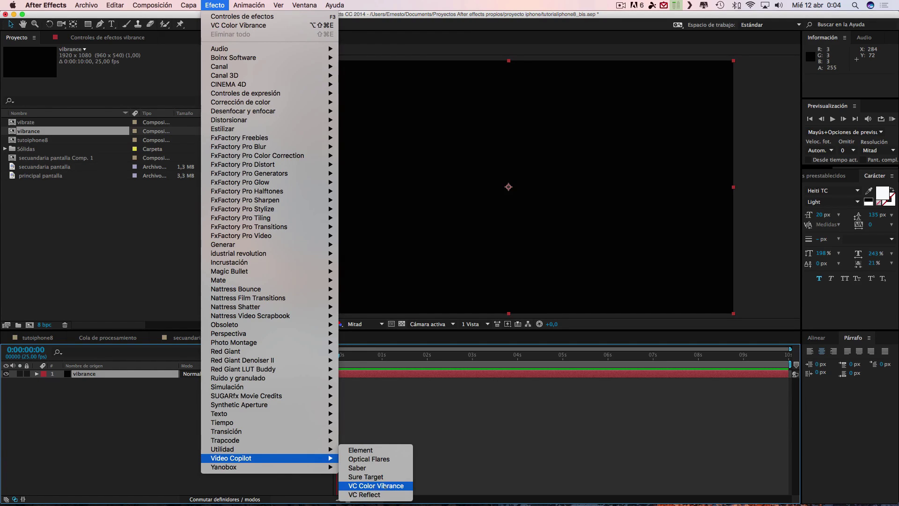
{"action": "left_click", "coordinate": [384, 486]}
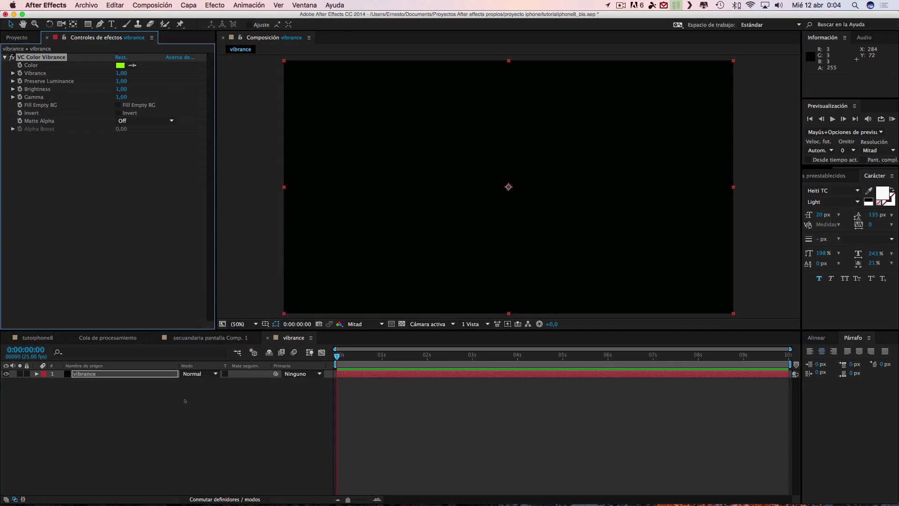
Raise the effect's Vibrance to 2,00 and turn on Invert.
{"action": "left_click", "coordinate": [140, 373]}
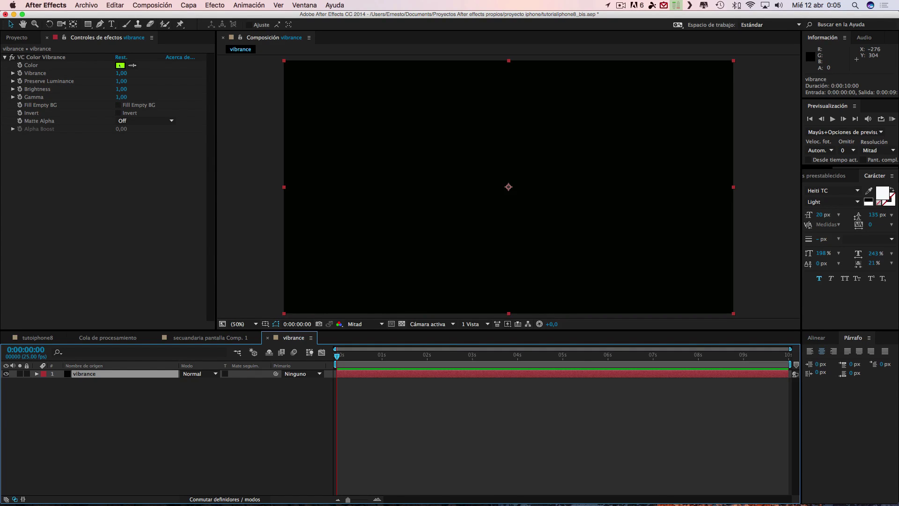
{"action": "left_click_drag", "start_coordinate": [122, 74], "coordinate": [175, 73]}
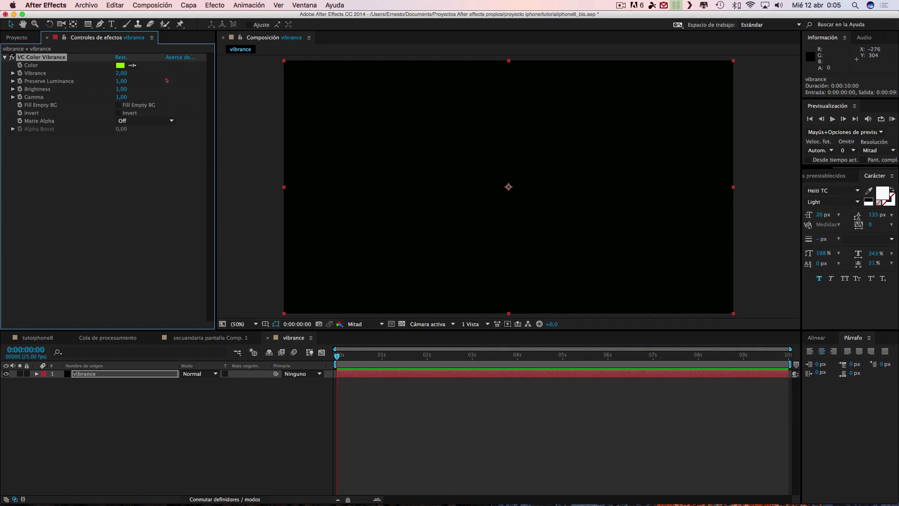
{"action": "left_click_drag", "start_coordinate": [121, 83], "coordinate": [71, 80]}
{"action": "left_click", "coordinate": [118, 105]}
Set Matte Alpha to On and bring Preserve Luminance down to 0,00.
{"action": "left_click", "coordinate": [119, 113]}
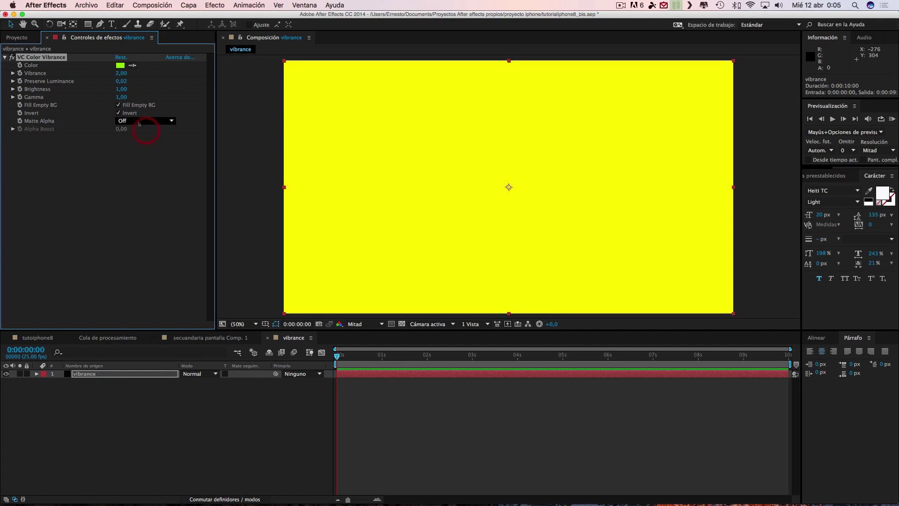
{"action": "left_click", "coordinate": [133, 121]}
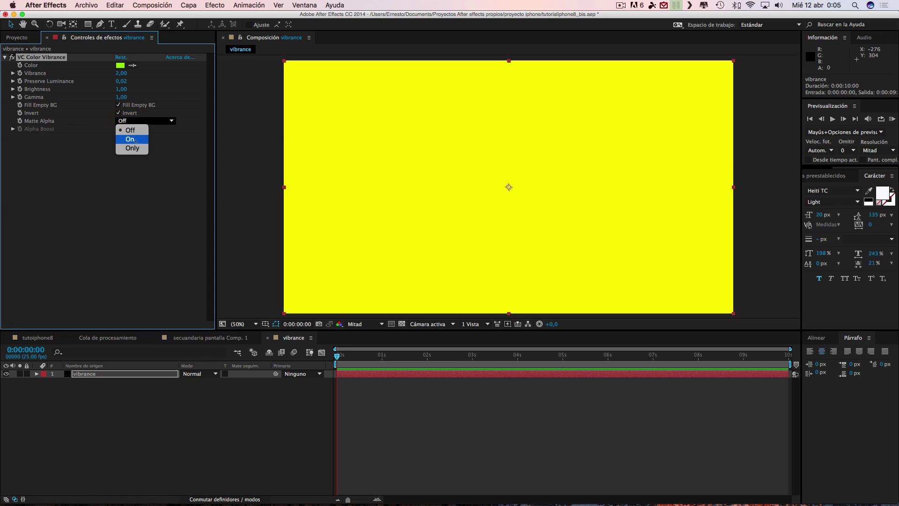
{"action": "left_click", "coordinate": [131, 139]}
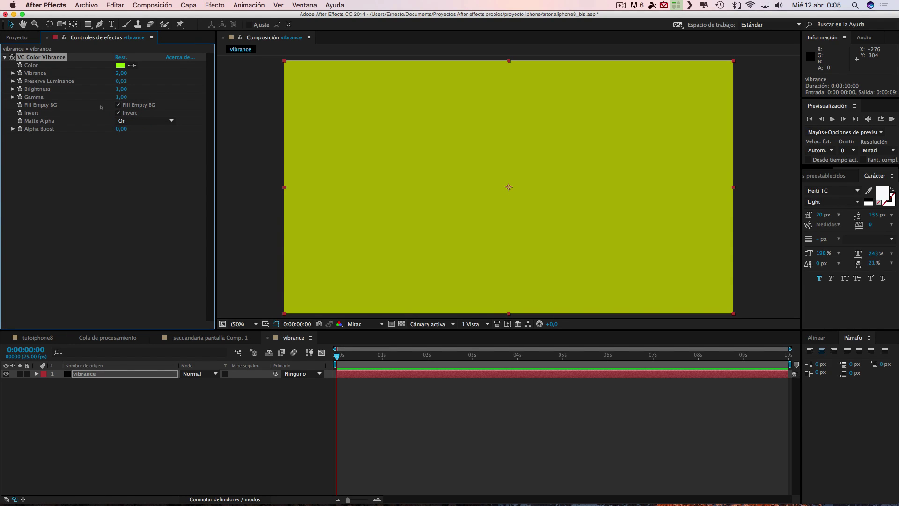
{"action": "mouse_move", "coordinate": [127, 82]}
{"action": "left_mouse_down"}
{"action": "mouse_move", "coordinate": [173, 81]}
{"action": "mouse_move", "coordinate": [148, 82]}
{"action": "left_mouse_up"}
{"action": "left_click_drag", "start_coordinate": [119, 82], "coordinate": [162, 82]}
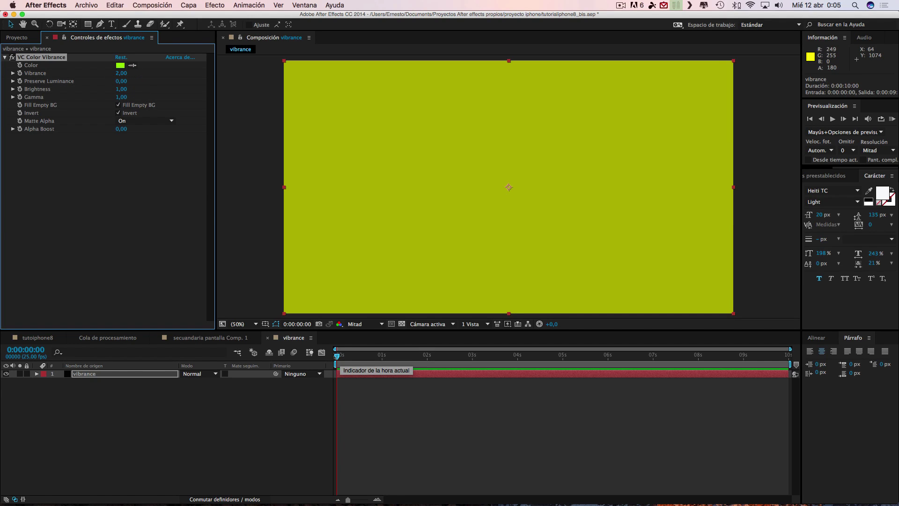
Keyframe the vibrance Color as green at 0s and cyan at 2s.
{"action": "left_click", "coordinate": [20, 66]}
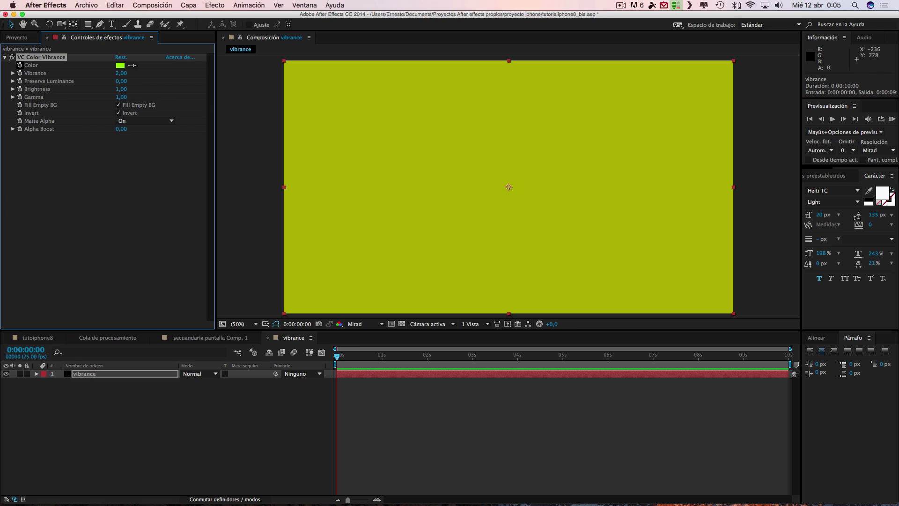
{"action": "left_click_drag", "start_coordinate": [338, 356], "coordinate": [427, 356]}
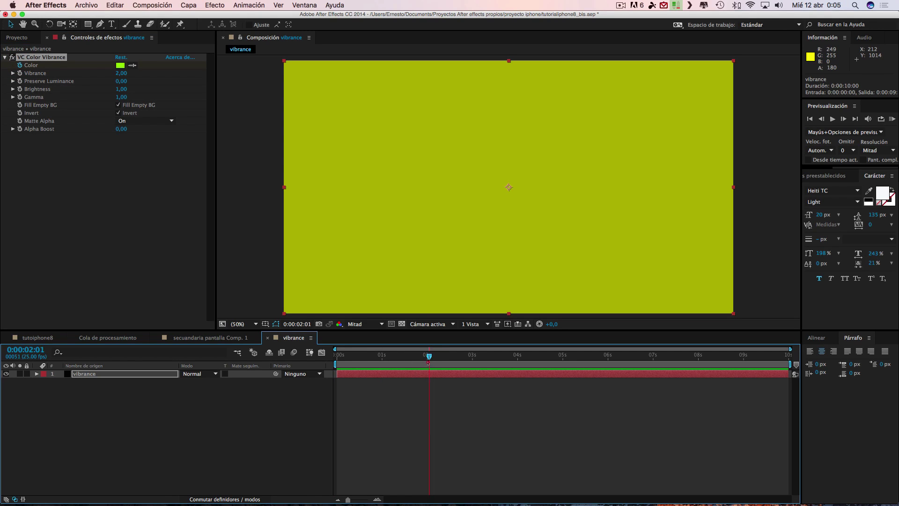
{"action": "left_click", "coordinate": [121, 66]}
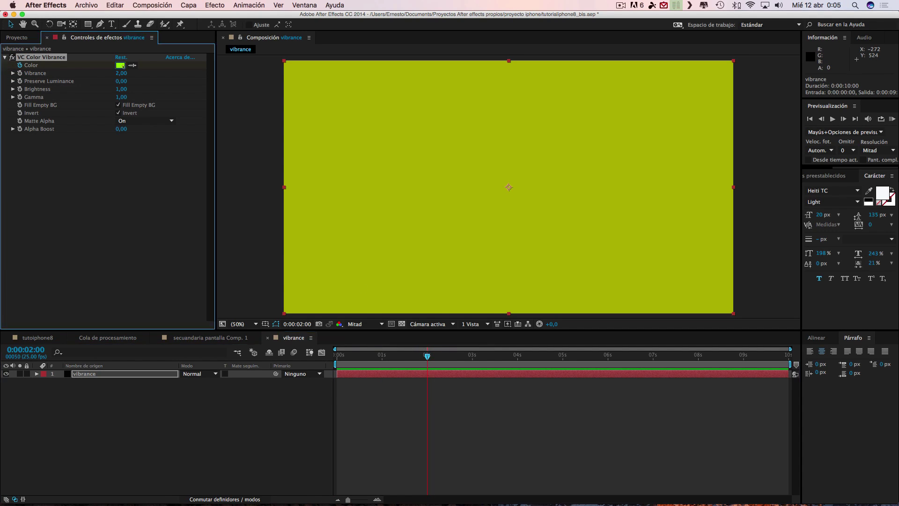
{"action": "left_click", "coordinate": [372, 298]}
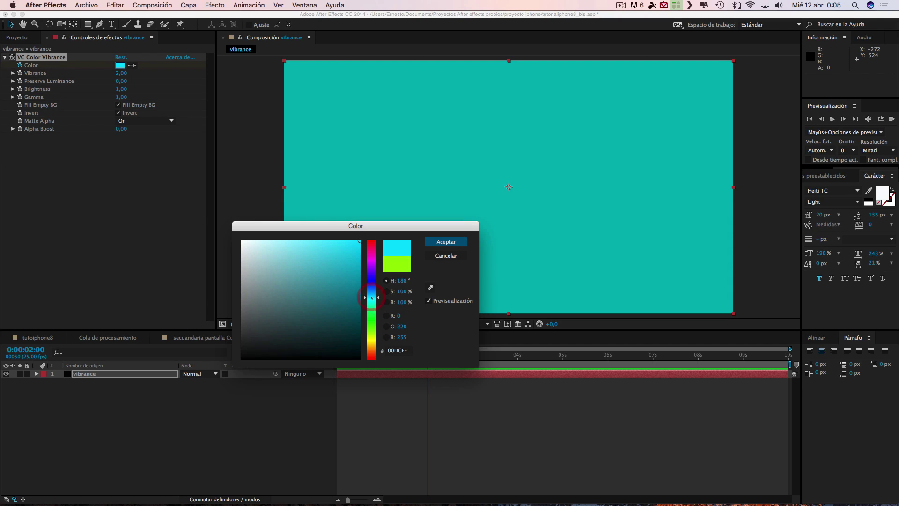
{"action": "left_click", "coordinate": [446, 242]}
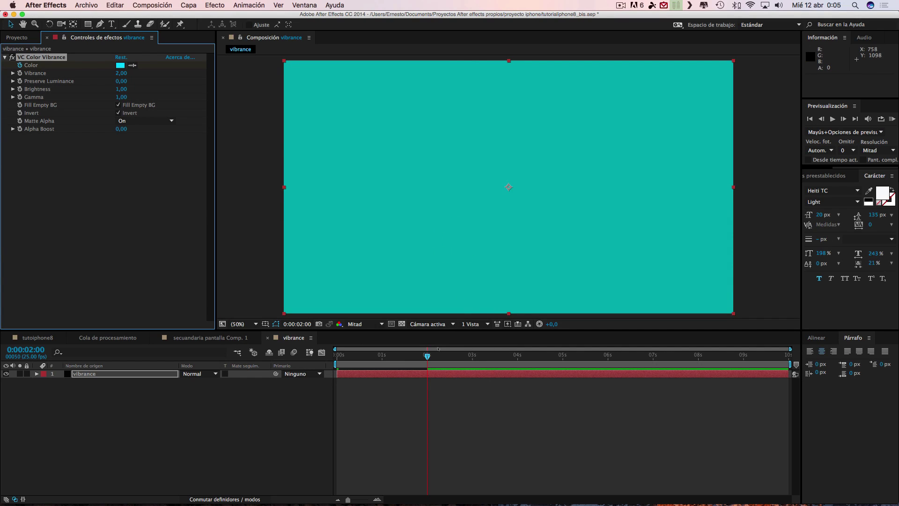
Add a red Color keyframe at 4s.
{"action": "left_click_drag", "start_coordinate": [427, 356], "coordinate": [517, 356]}
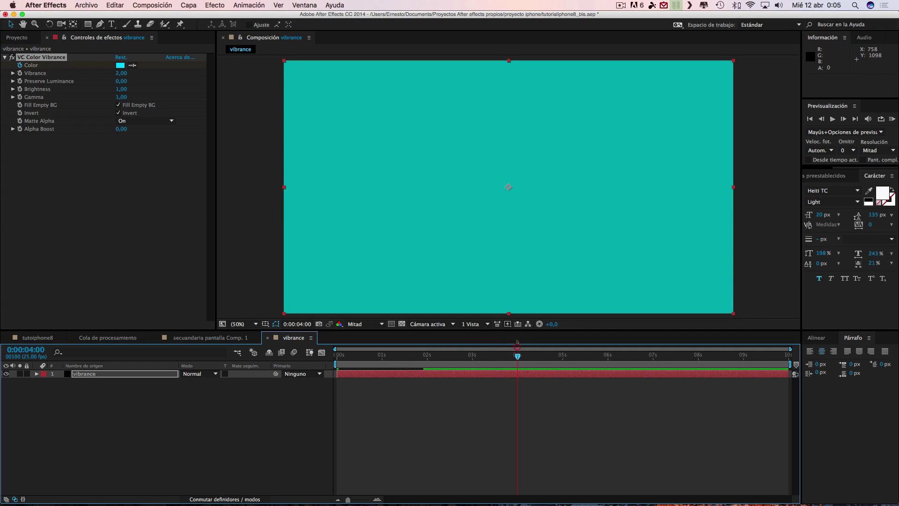
{"action": "left_click", "coordinate": [120, 65]}
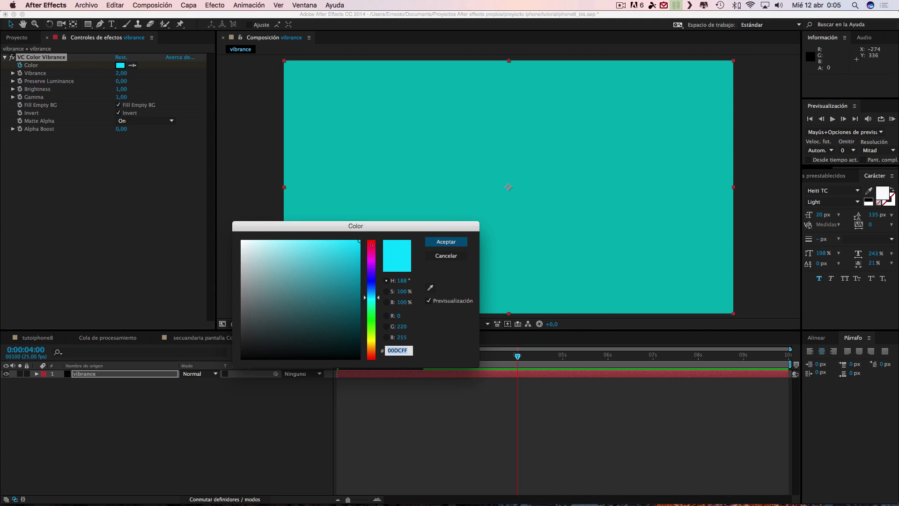
{"action": "left_click", "coordinate": [371, 326]}
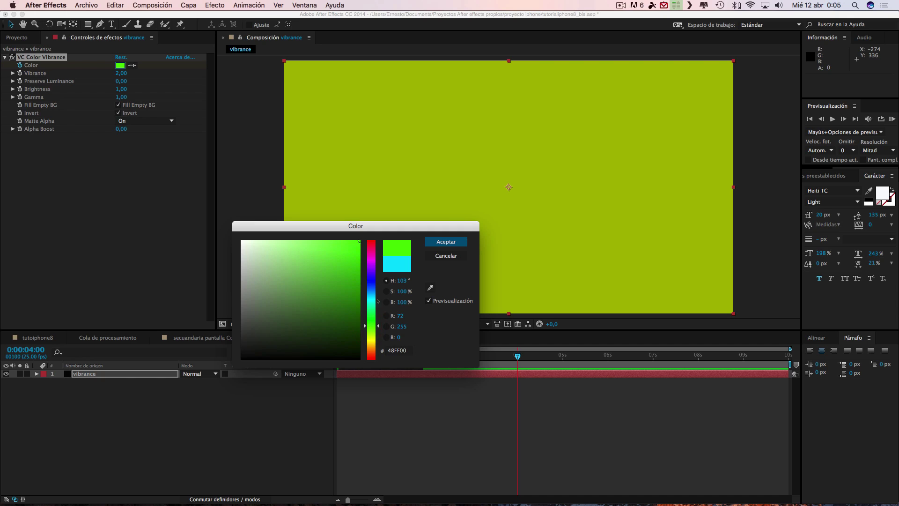
{"action": "left_click_drag", "start_coordinate": [373, 244], "coordinate": [372, 232]}
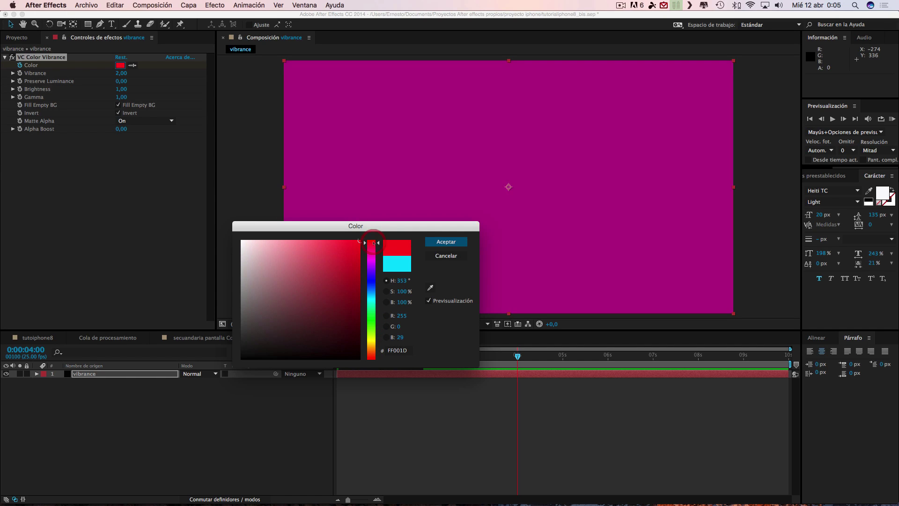
{"action": "left_click", "coordinate": [446, 242]}
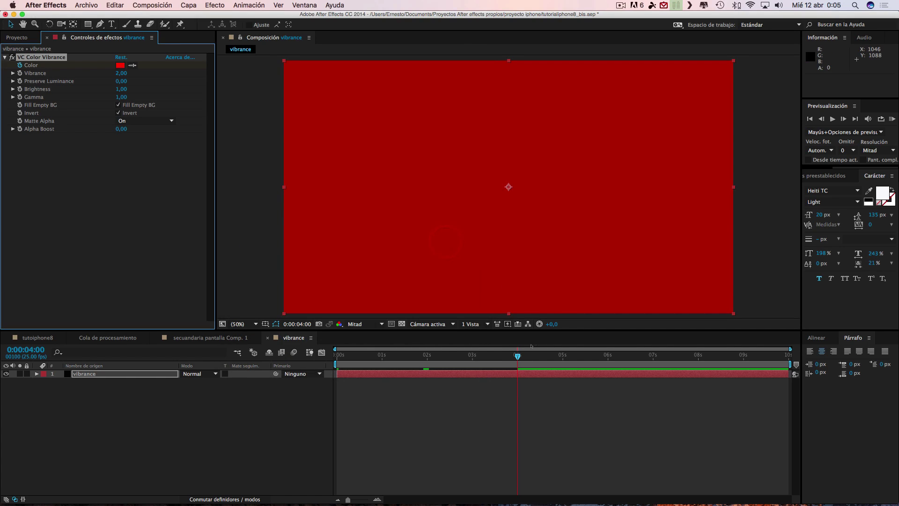
Add a yellow (FFFD00) Color keyframe at 6s and preview the hue shift.
{"action": "left_click_drag", "start_coordinate": [517, 356], "coordinate": [608, 355]}
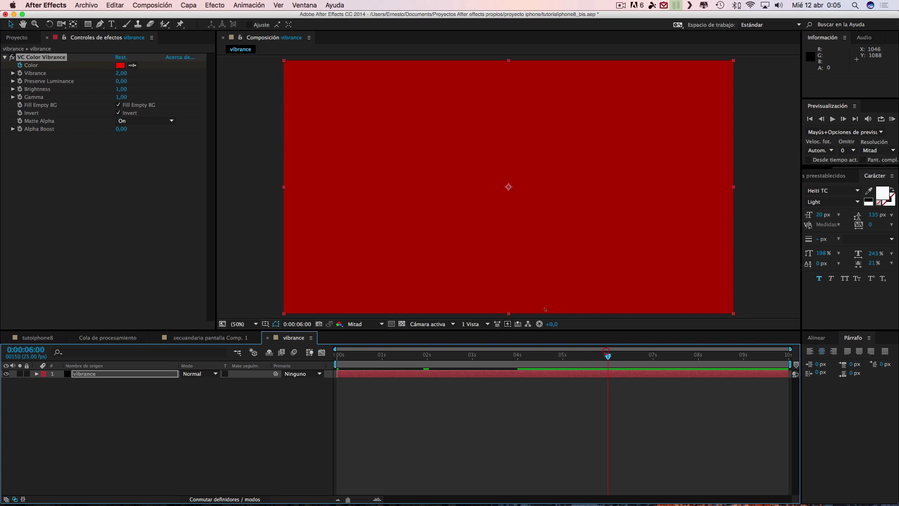
{"action": "left_click", "coordinate": [121, 65]}
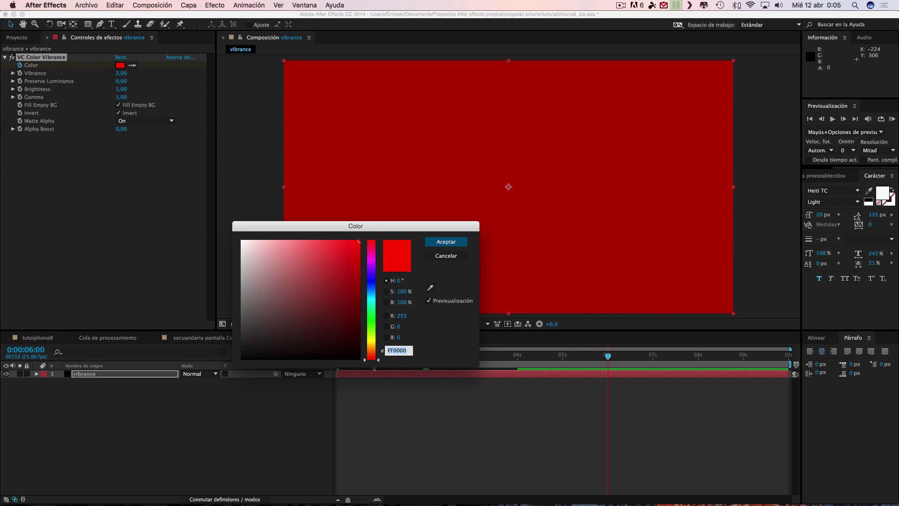
{"action": "left_click", "coordinate": [372, 357]}
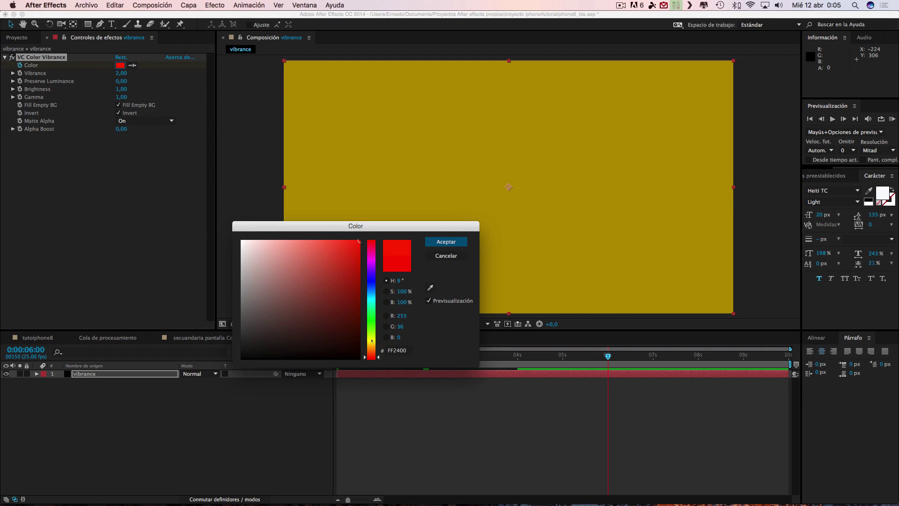
{"action": "left_click", "coordinate": [371, 340]}
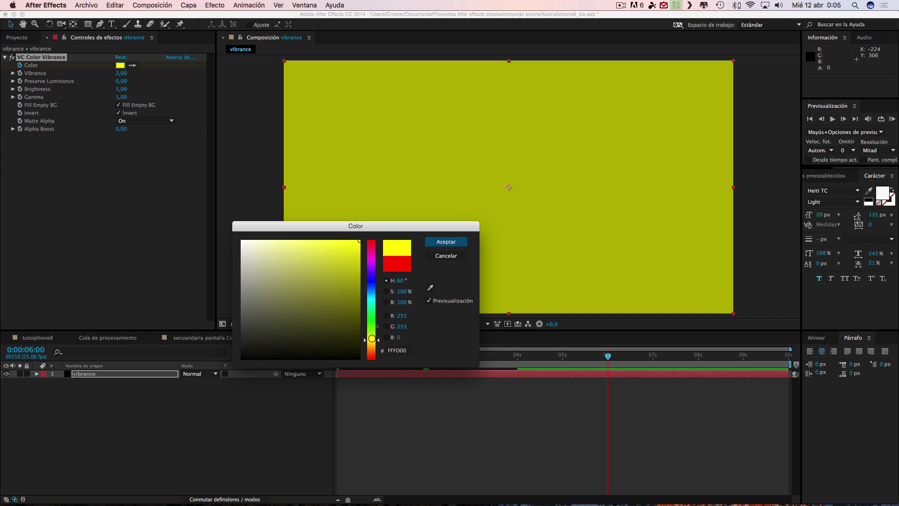
{"action": "left_click", "coordinate": [447, 243]}
{"action": "mouse_move", "coordinate": [608, 356]}
{"action": "left_mouse_down"}
{"action": "mouse_move", "coordinate": [323, 358]}
{"action": "mouse_move", "coordinate": [609, 356]}
{"action": "left_mouse_up"}
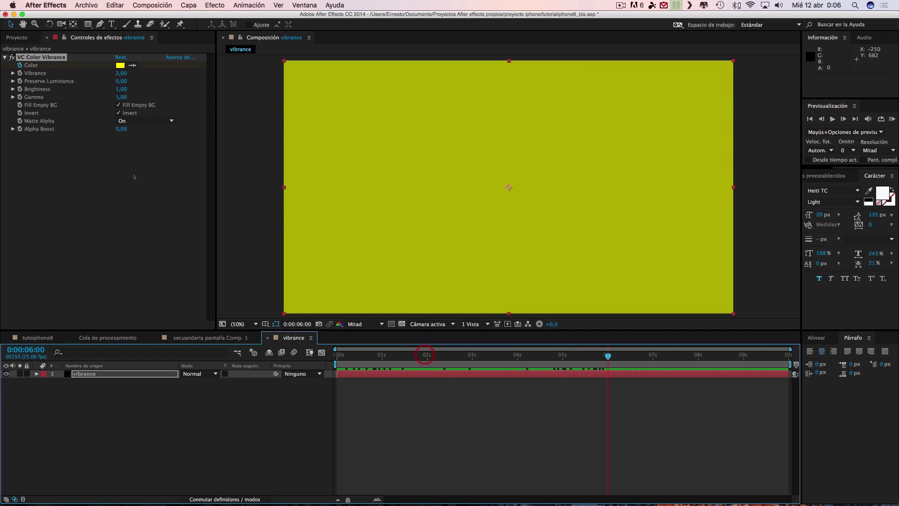
Toggle Matte Alpha off and back on, raise Alpha Boost to 0,99, and preview.
{"action": "left_click", "coordinate": [136, 120]}
{"action": "left_click", "coordinate": [130, 130]}
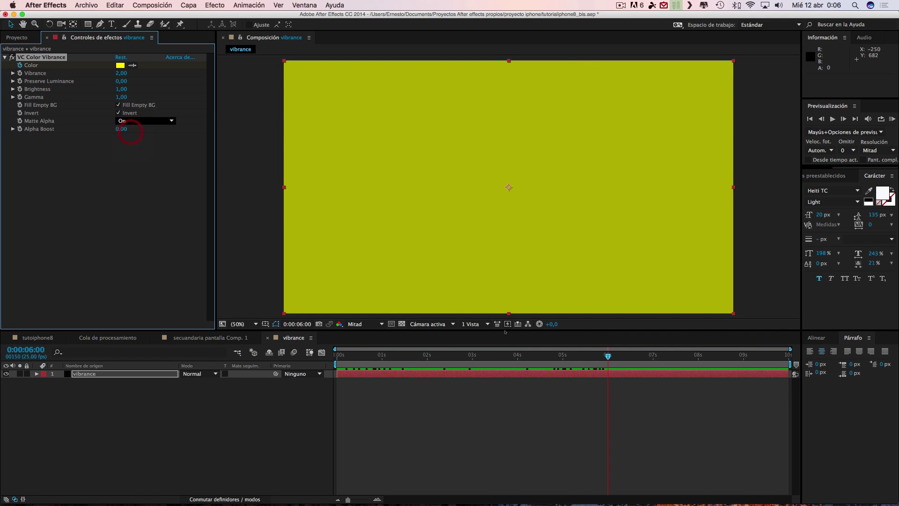
{"action": "left_click_drag", "start_coordinate": [608, 356], "coordinate": [337, 356]}
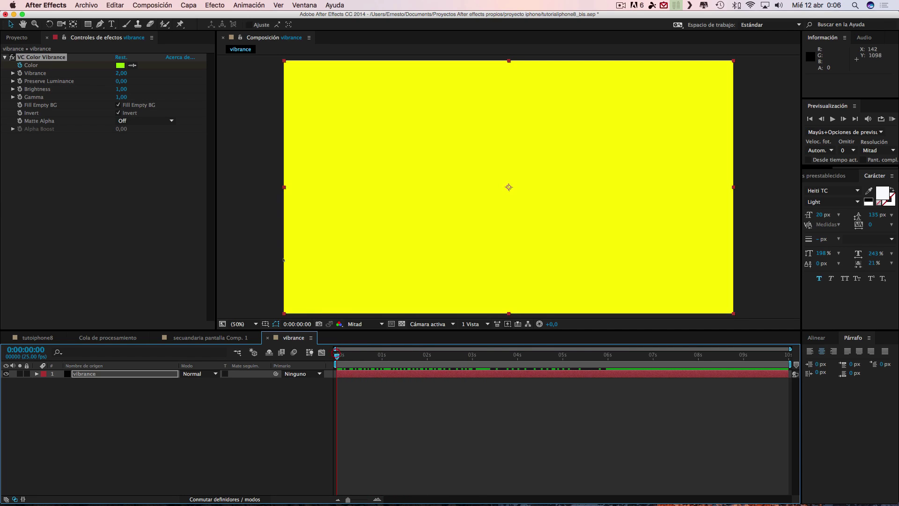
{"action": "left_click", "coordinate": [140, 120]}
{"action": "left_click", "coordinate": [130, 140]}
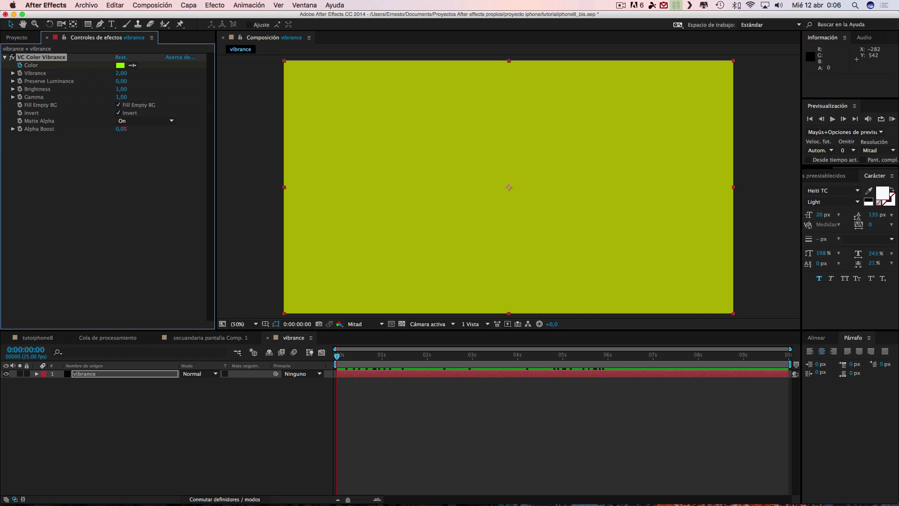
{"action": "key", "text": "space"}
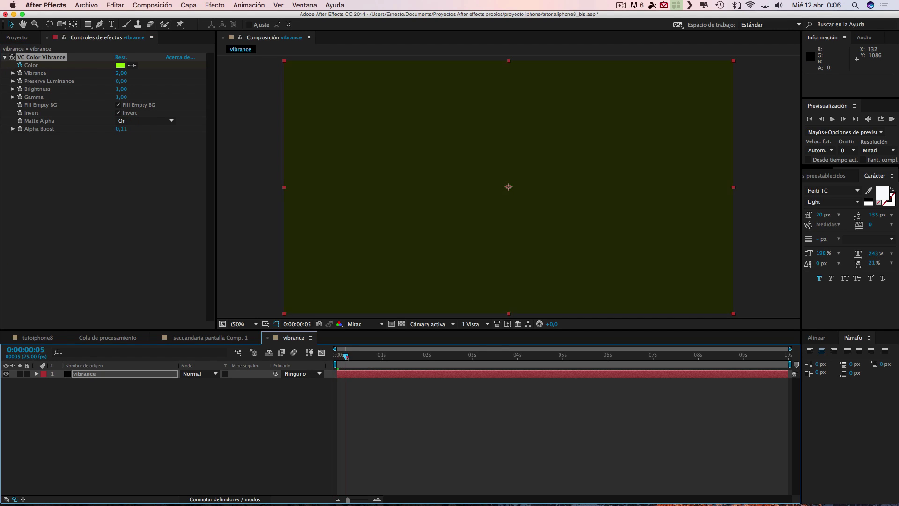
{"action": "left_click", "coordinate": [125, 129]}
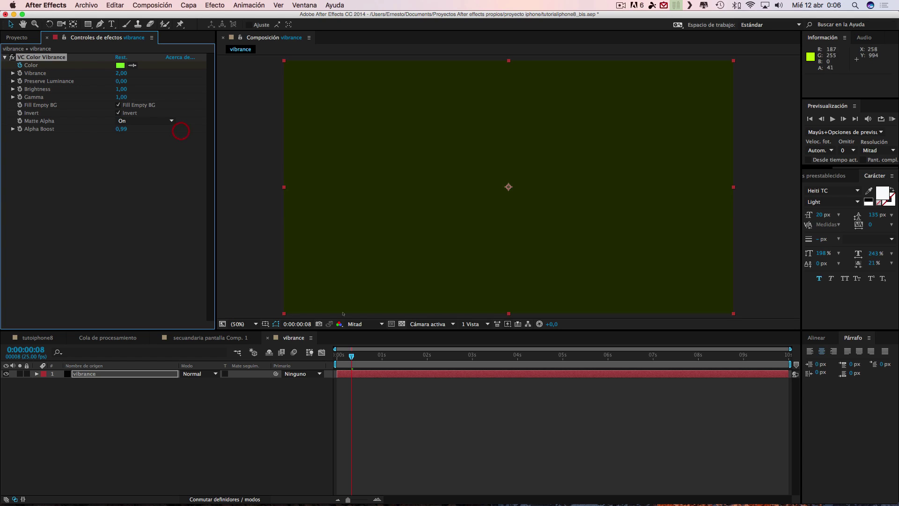
{"action": "mouse_move", "coordinate": [336, 355]}
{"action": "left_mouse_down"}
{"action": "mouse_move", "coordinate": [586, 359]}
{"action": "mouse_move", "coordinate": [507, 360]}
{"action": "left_mouse_up"}
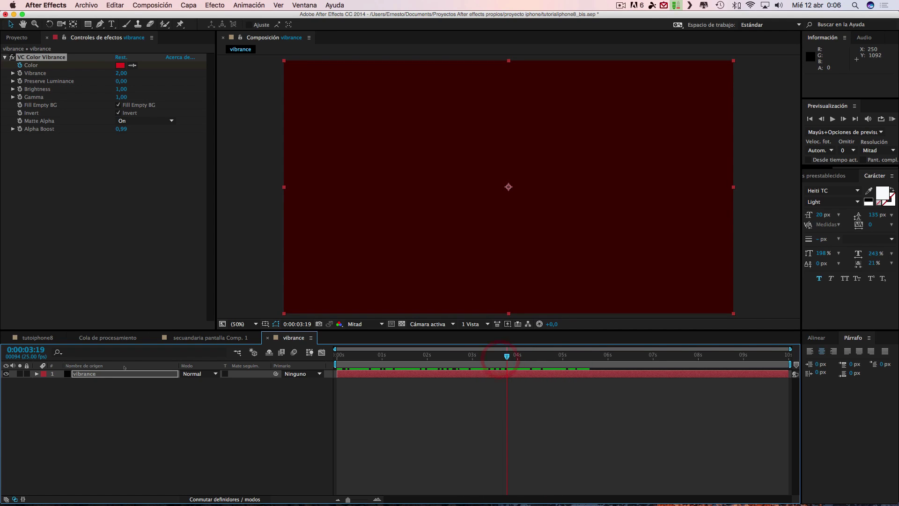
Reveal the vibrance layer's keyframes and copy the 0s and 2s Color keyframes.
{"action": "left_click", "coordinate": [95, 375]}
{"action": "key", "text": "u"}
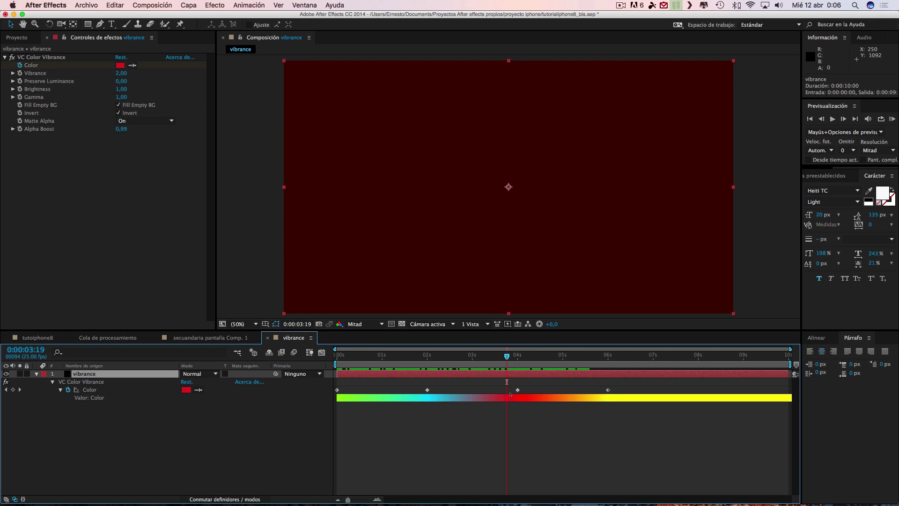
{"action": "left_click_drag", "start_coordinate": [442, 393], "coordinate": [332, 391]}
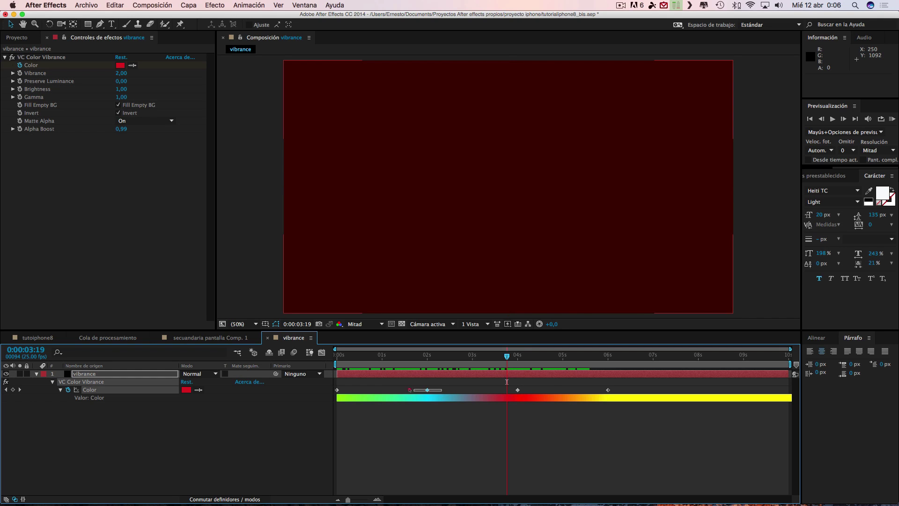
{"action": "left_click", "coordinate": [115, 5]}
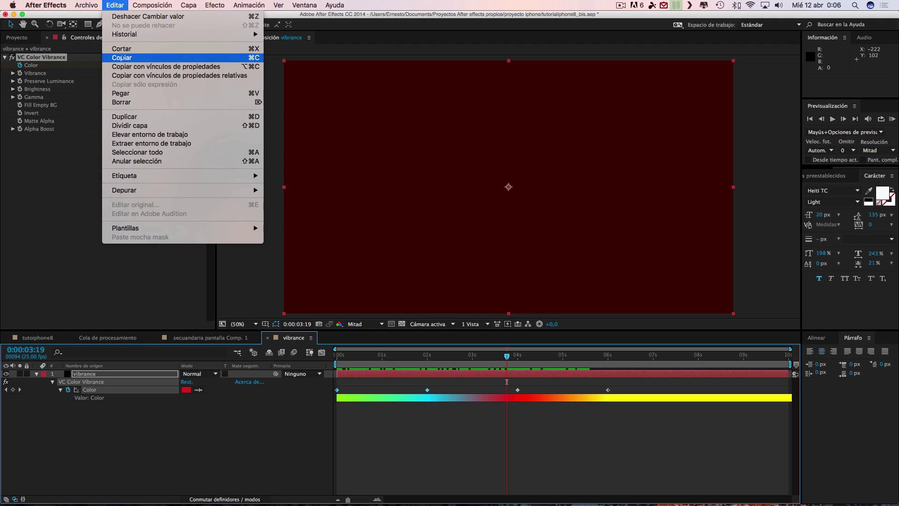
{"action": "left_click", "coordinate": [125, 57]}
Paste the copied Color keyframes at 8s and preview the looping colour cycle.
{"action": "left_click", "coordinate": [698, 357]}
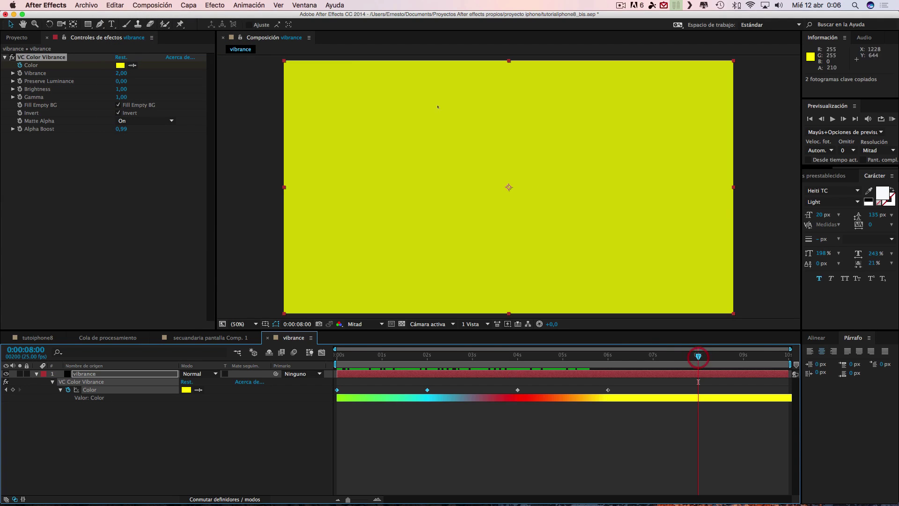
{"action": "left_click", "coordinate": [115, 5]}
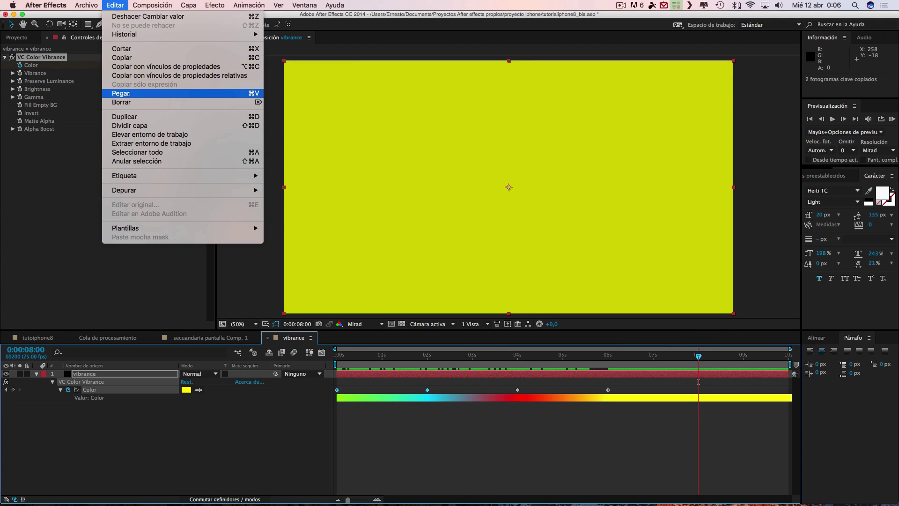
{"action": "left_click", "coordinate": [128, 93]}
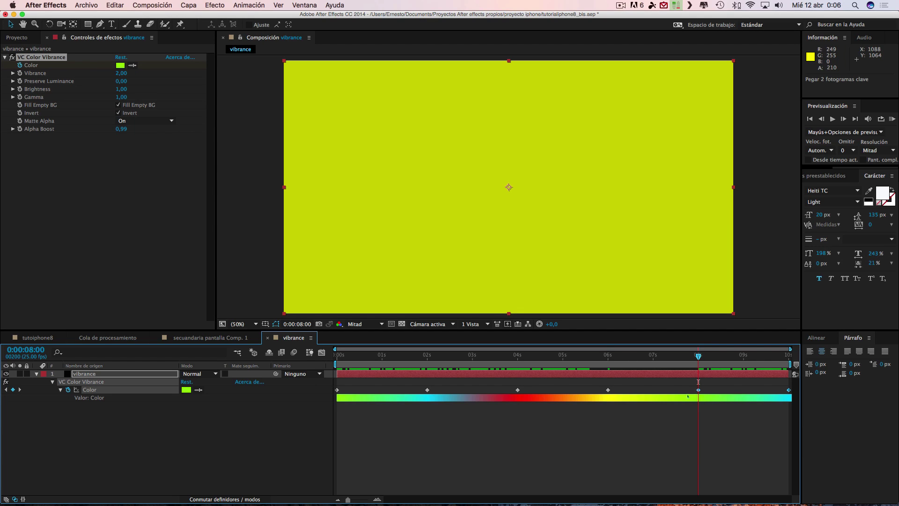
{"action": "left_click_drag", "start_coordinate": [698, 357], "coordinate": [409, 357]}
{"action": "mouse_move", "coordinate": [402, 364]}
{"action": "left_mouse_down"}
{"action": "mouse_move", "coordinate": [777, 373]}
{"action": "mouse_move", "coordinate": [374, 364]}
{"action": "mouse_move", "coordinate": [700, 365]}
{"action": "mouse_move", "coordinate": [487, 364]}
{"action": "left_mouse_up"}
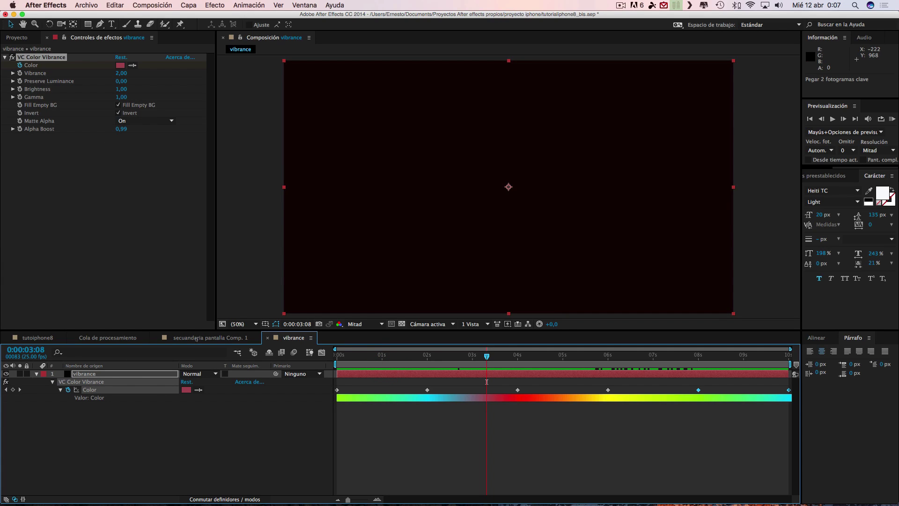
In tutoiphone8, select the E3D layer and scroll its Element settings to Custom Texture Maps.
{"action": "left_click", "coordinate": [38, 338]}
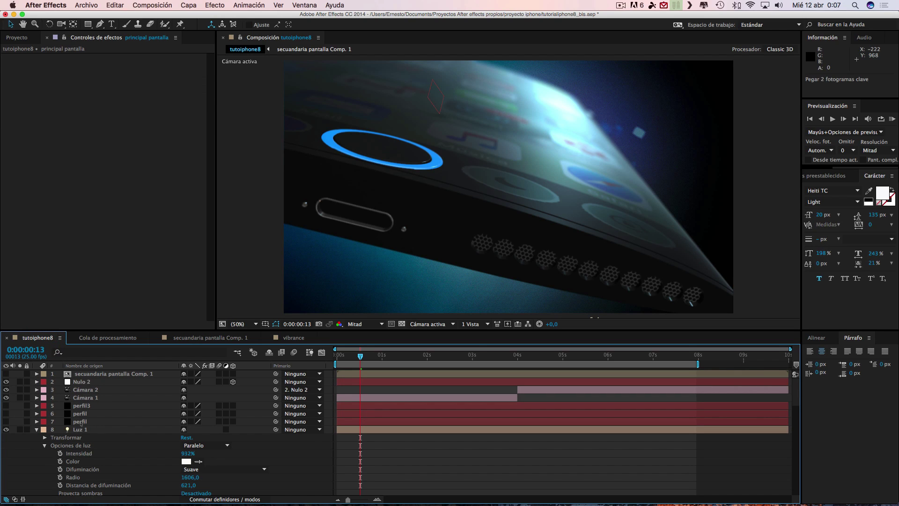
{"action": "scroll", "coordinate": [85, 406], "scroll_direction": "down", "scroll_amount": 5}
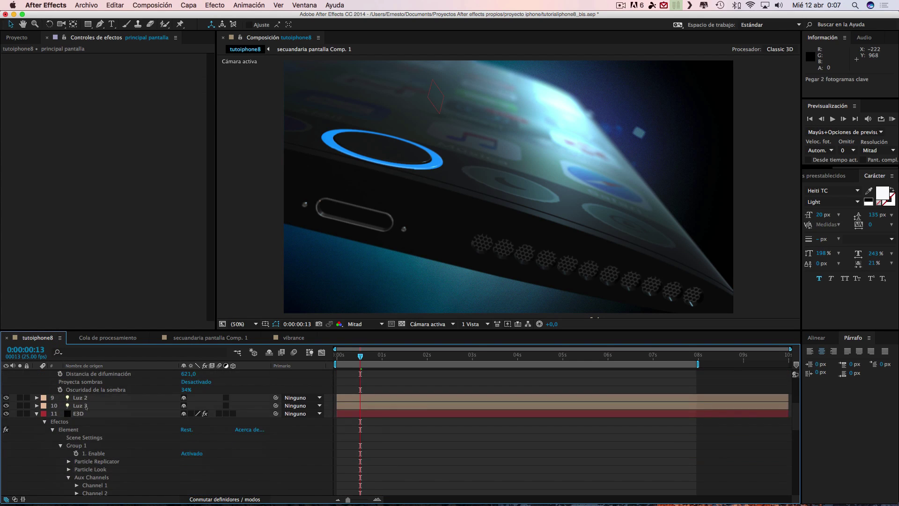
{"action": "left_click", "coordinate": [87, 413]}
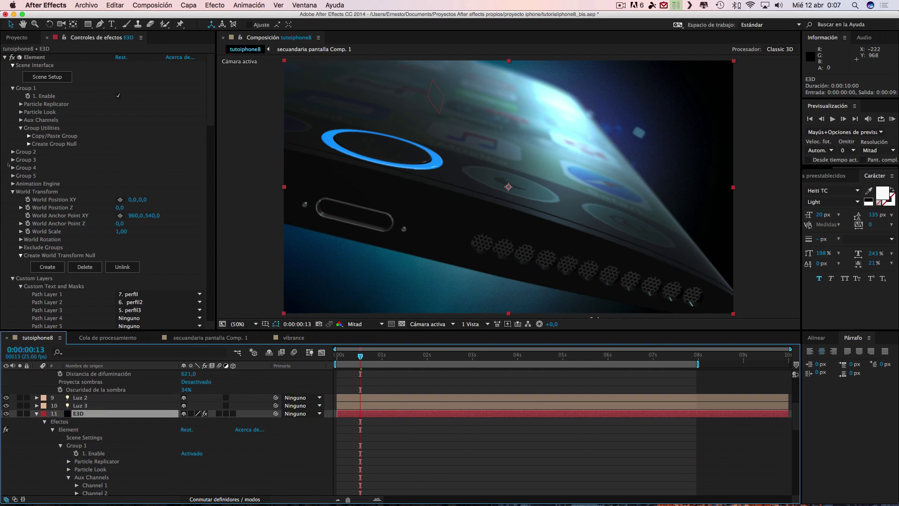
{"action": "left_click", "coordinate": [13, 191]}
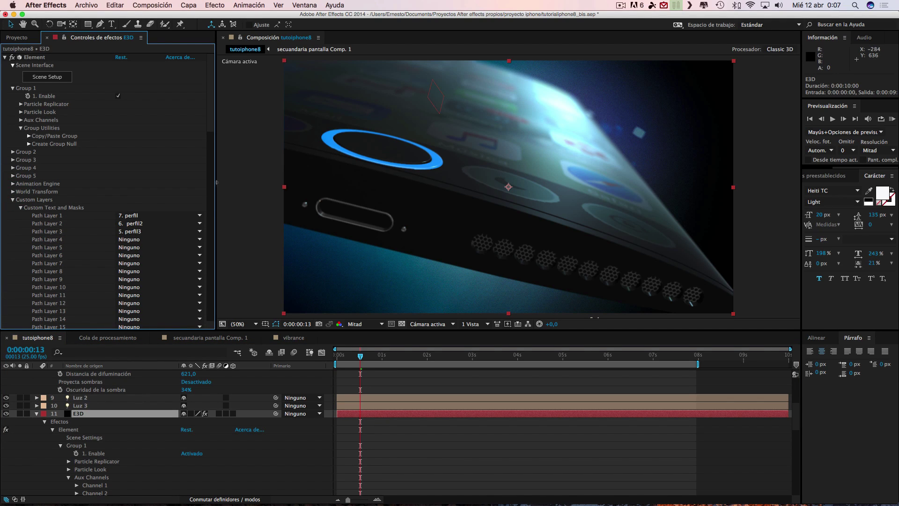
{"action": "scroll", "coordinate": [26, 145], "scroll_direction": "down", "scroll_amount": 3}
{"action": "scroll", "coordinate": [26, 145], "scroll_direction": "down", "scroll_amount": 4}
{"action": "scroll", "coordinate": [26, 145], "scroll_direction": "down", "scroll_amount": 4}
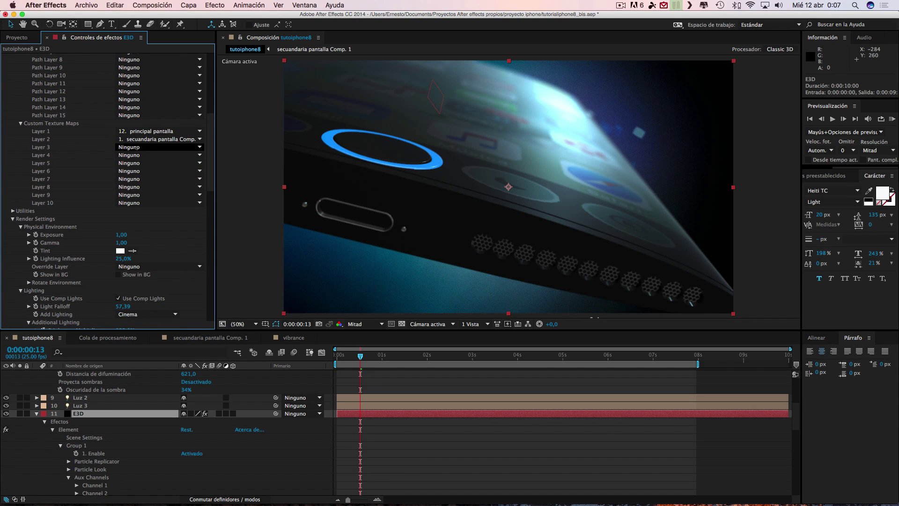
{"action": "left_click", "coordinate": [138, 147]}
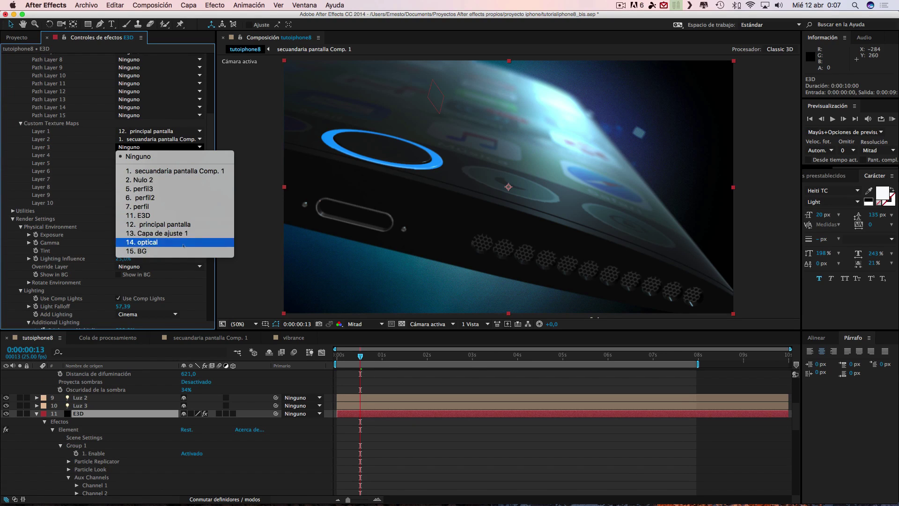
{"action": "left_click", "coordinate": [155, 453]}
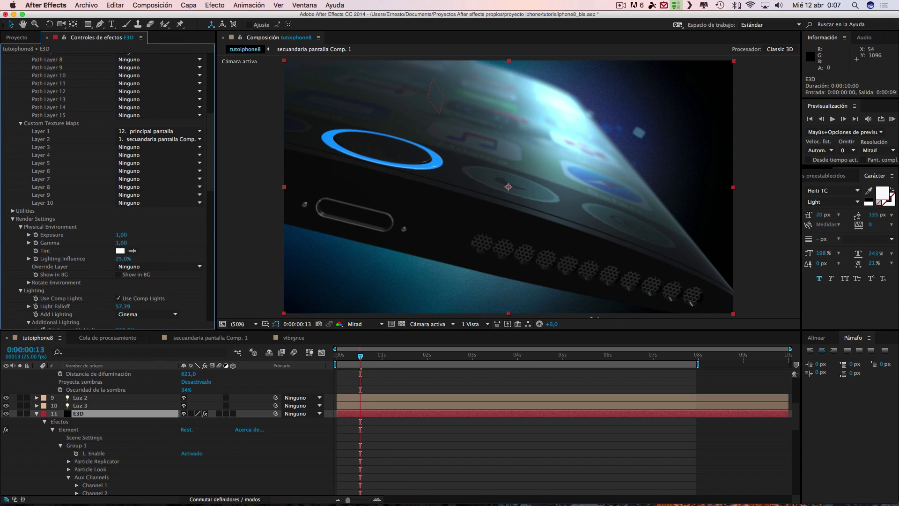
Place the vibrance comp above Luz 2 as a hidden layer, then reselect E3D.
{"action": "left_click", "coordinate": [18, 38]}
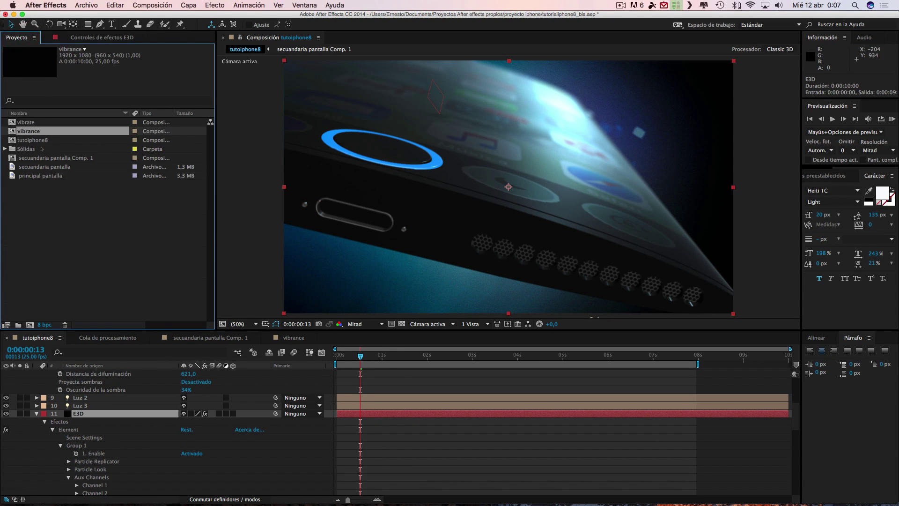
{"action": "left_click_drag", "start_coordinate": [28, 131], "coordinate": [150, 393]}
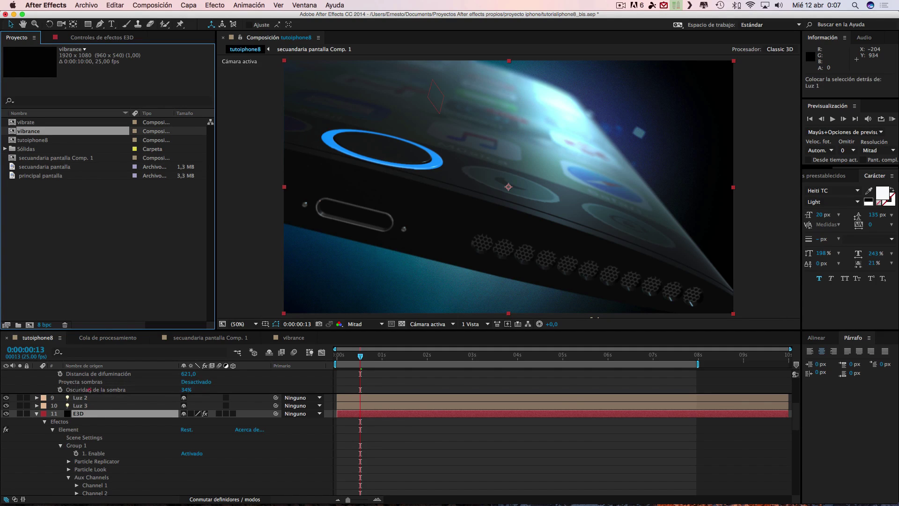
{"action": "left_click", "coordinate": [6, 397]}
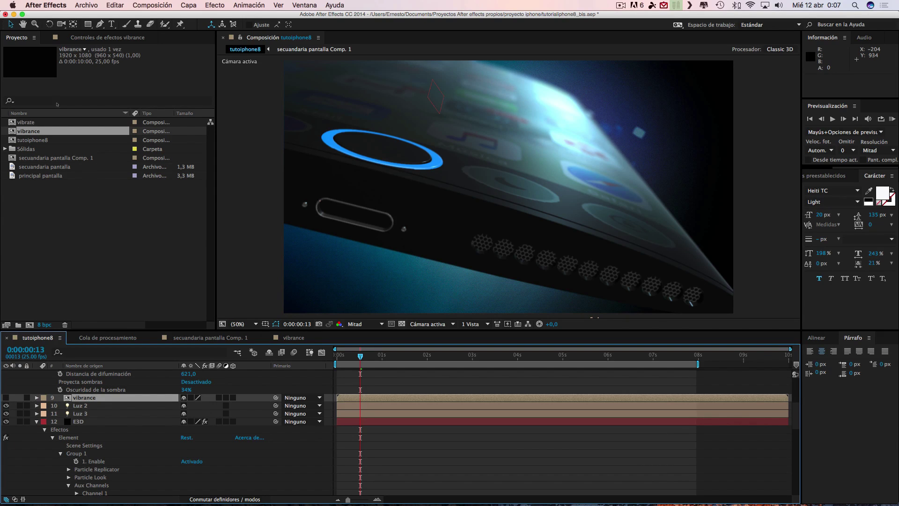
{"action": "left_click", "coordinate": [111, 38]}
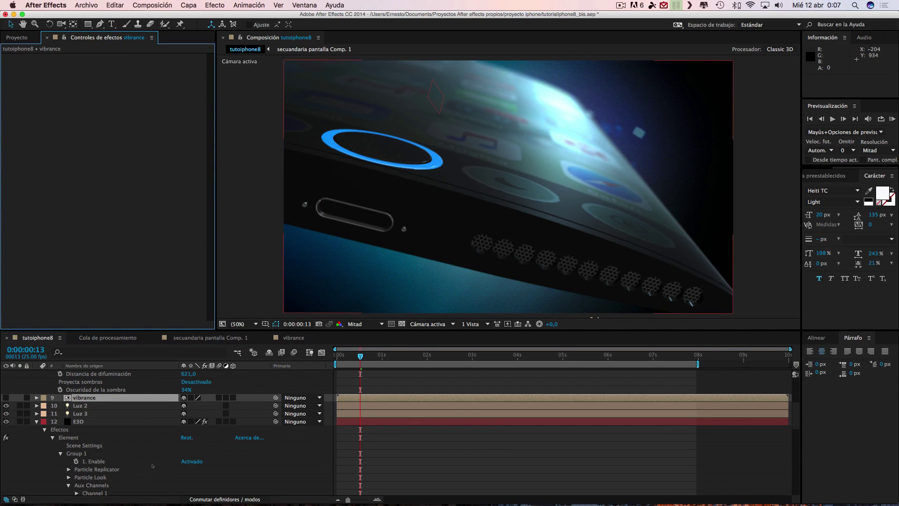
{"action": "left_click", "coordinate": [99, 423]}
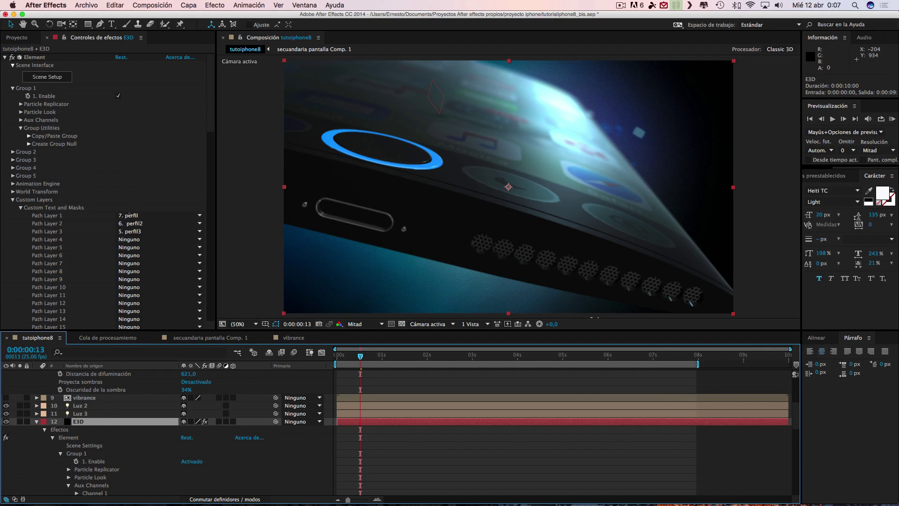
Set E3D's Custom Texture Map Layer 3 to '9. vibrance'.
{"action": "left_click", "coordinate": [141, 231]}
{"action": "left_click", "coordinate": [131, 238]}
{"action": "left_click_drag", "start_coordinate": [209, 125], "coordinate": [206, 169]}
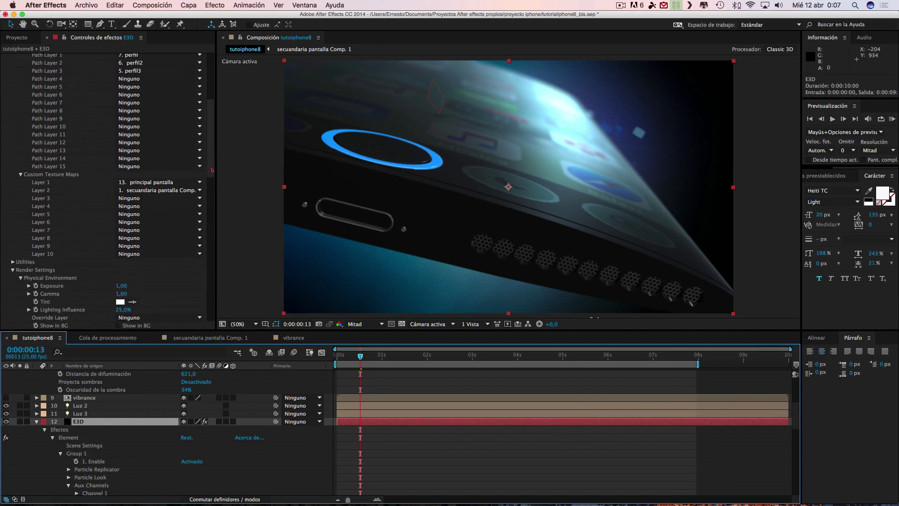
{"action": "left_click", "coordinate": [140, 195]}
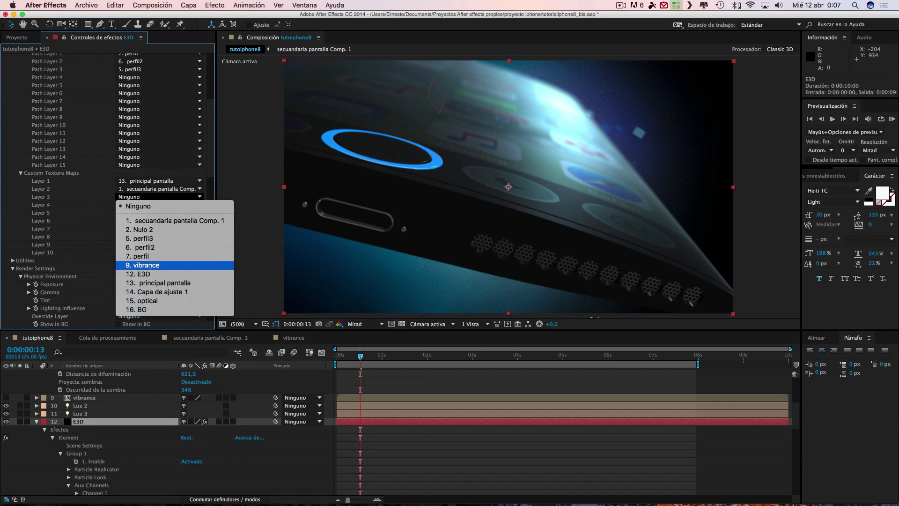
{"action": "left_click", "coordinate": [146, 266]}
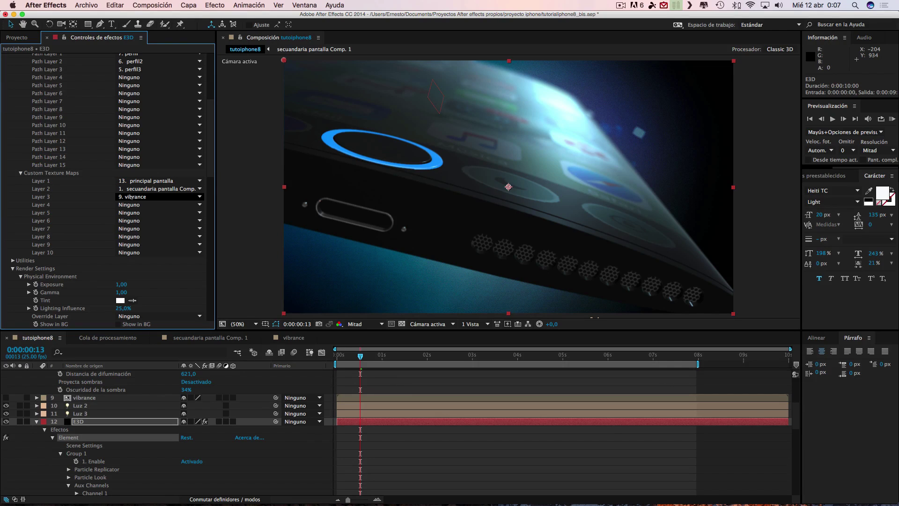
In Scene Setup, set the Flat_Color material's Illumination texture to Custom Layer 3.
{"action": "scroll", "coordinate": [113, 168], "scroll_direction": "up", "scroll_amount": 5}
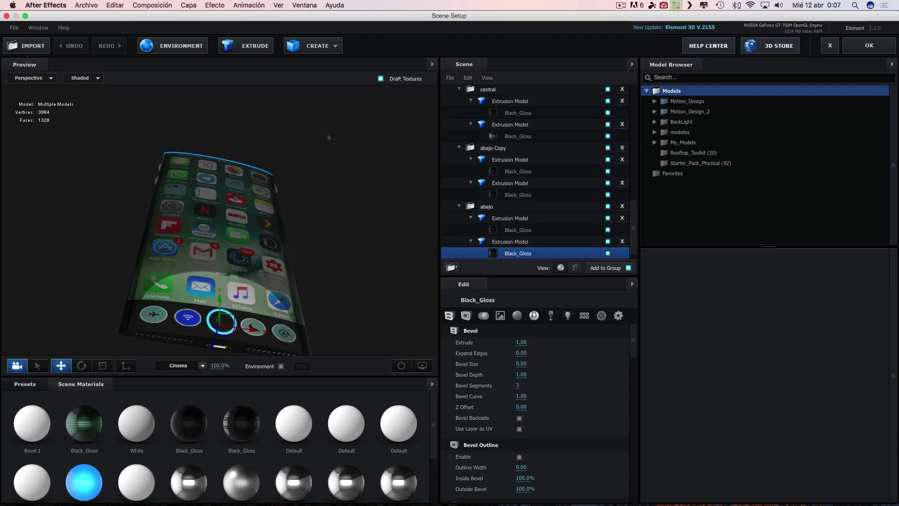
{"action": "scroll", "coordinate": [633, 216], "scroll_direction": "down", "scroll_amount": 1}
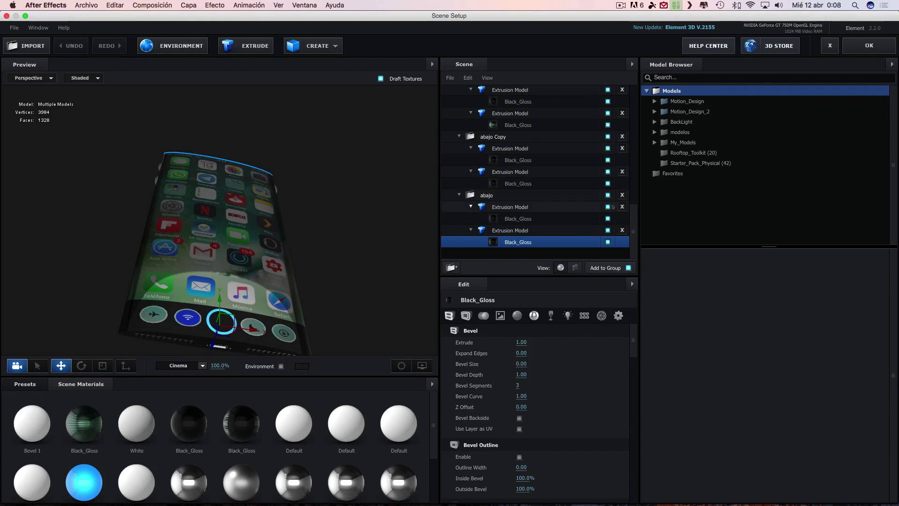
{"action": "scroll", "coordinate": [511, 178], "scroll_direction": "up", "scroll_amount": 3}
{"action": "scroll", "coordinate": [510, 178], "scroll_direction": "up", "scroll_amount": 9}
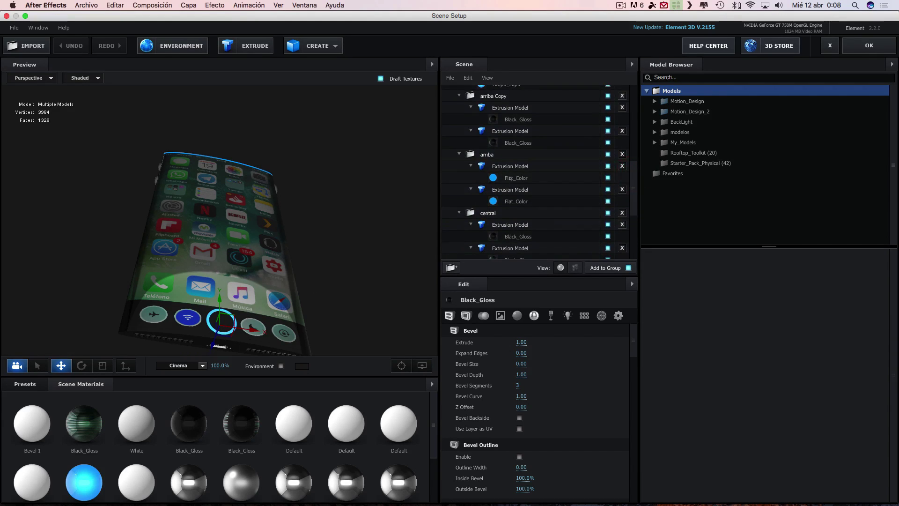
{"action": "left_click", "coordinate": [509, 179]}
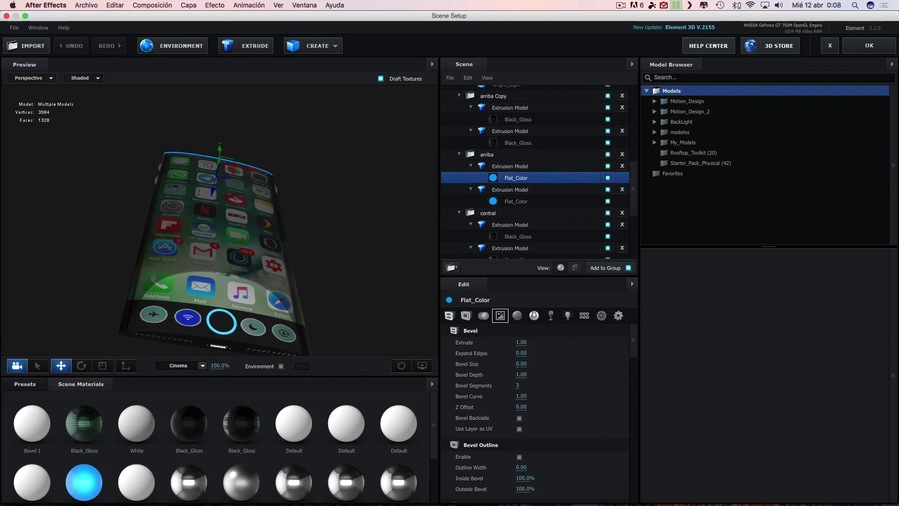
{"action": "left_click", "coordinate": [500, 316]}
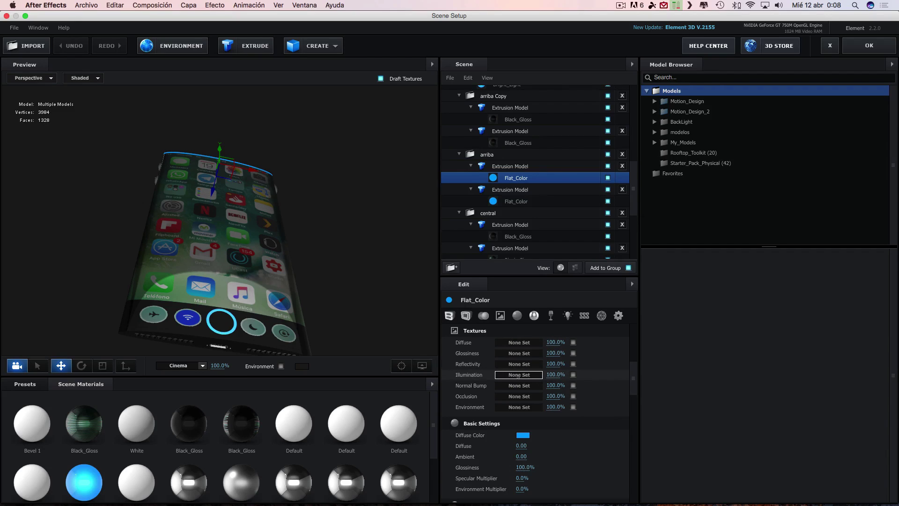
{"action": "left_click", "coordinate": [518, 376]}
{"action": "left_click", "coordinate": [464, 120]}
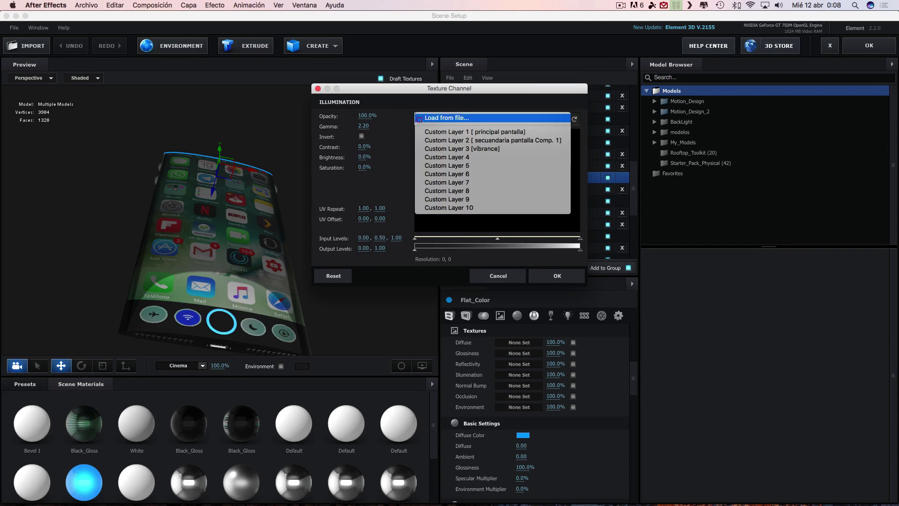
{"action": "left_click", "coordinate": [463, 149]}
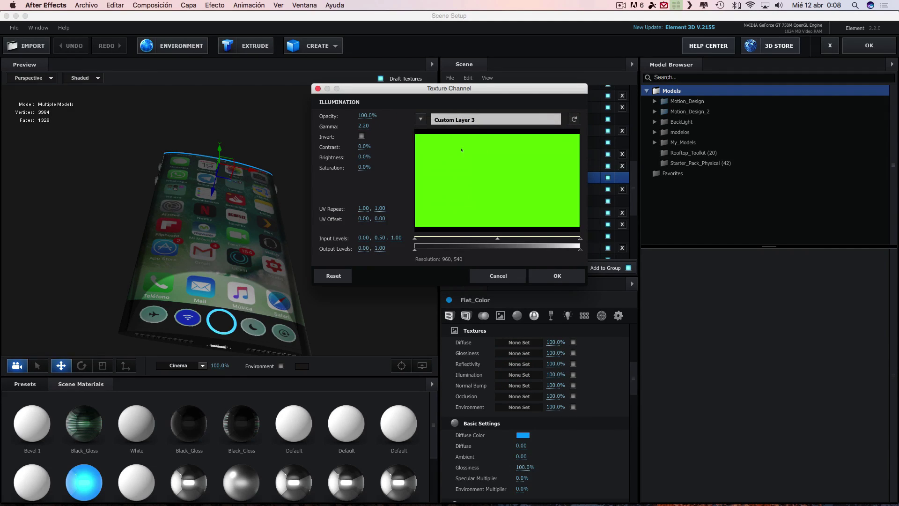
{"action": "left_click", "coordinate": [558, 276]}
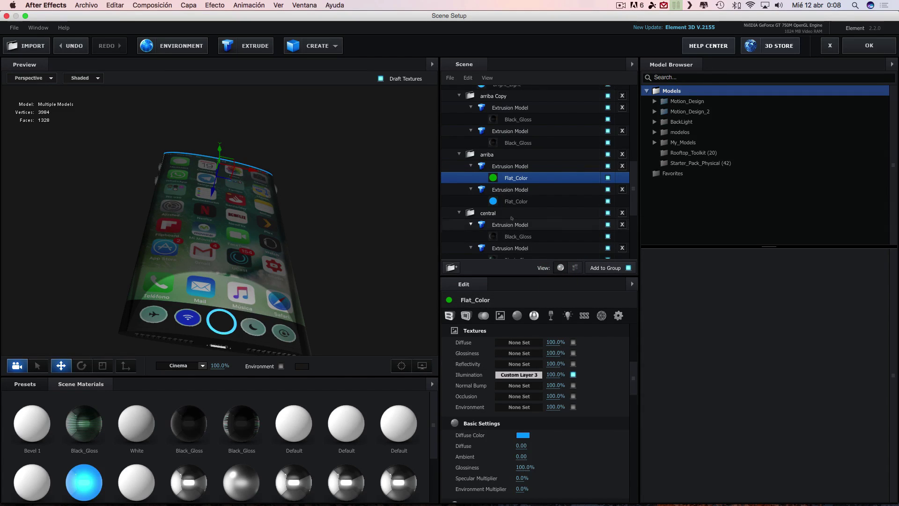
Replace the Tube Model's Bright_Light with the green Flat_Color material and close scene setup with OK.
{"action": "left_click", "coordinate": [517, 201]}
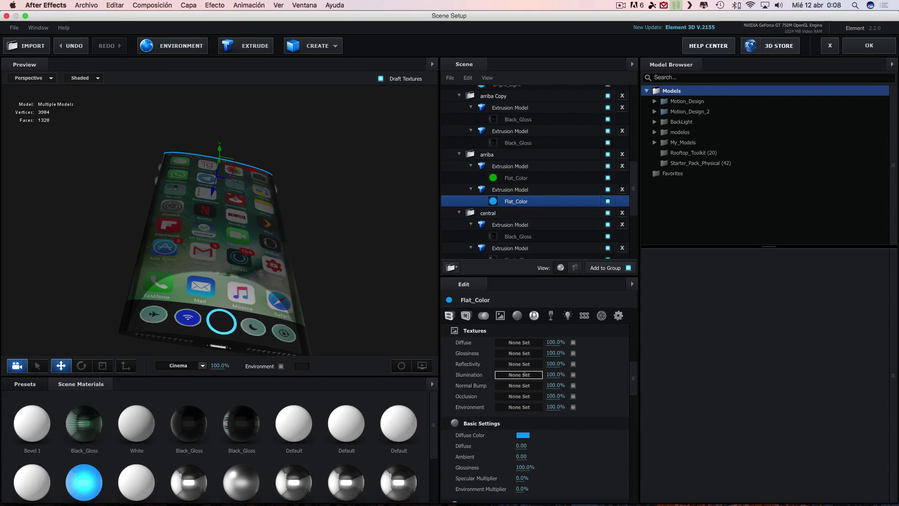
{"action": "left_click", "coordinate": [519, 375]}
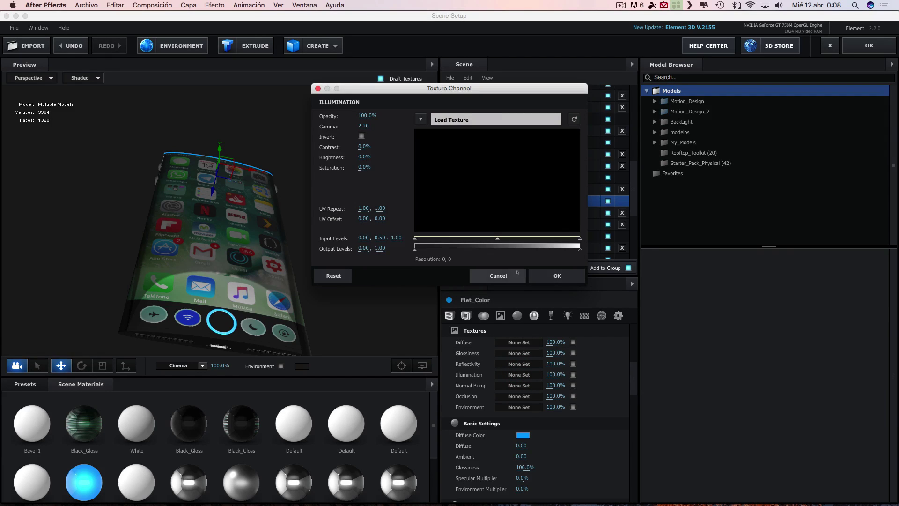
{"action": "left_click", "coordinate": [498, 276]}
{"action": "scroll", "coordinate": [394, 422], "scroll_direction": "down", "scroll_amount": 3}
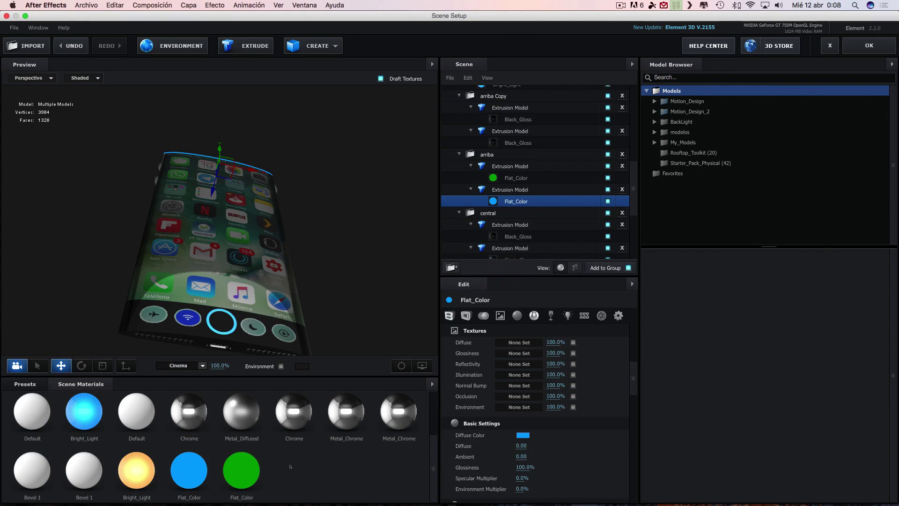
{"action": "left_click_drag", "start_coordinate": [241, 470], "coordinate": [523, 195]}
{"action": "scroll", "coordinate": [635, 203], "scroll_direction": "down", "scroll_amount": 4}
{"action": "left_click_drag", "start_coordinate": [635, 202], "coordinate": [632, 141]}
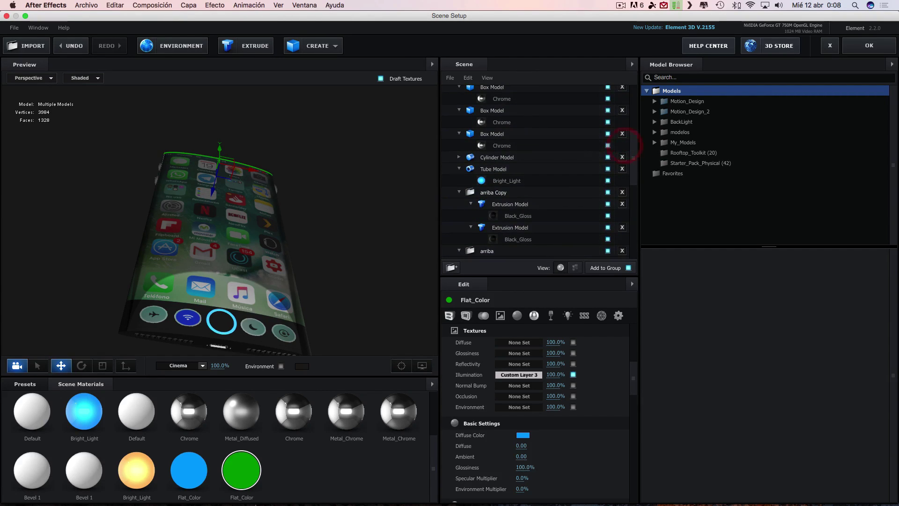
{"action": "left_click", "coordinate": [505, 182]}
{"action": "left_click_drag", "start_coordinate": [505, 181], "coordinate": [505, 182]}
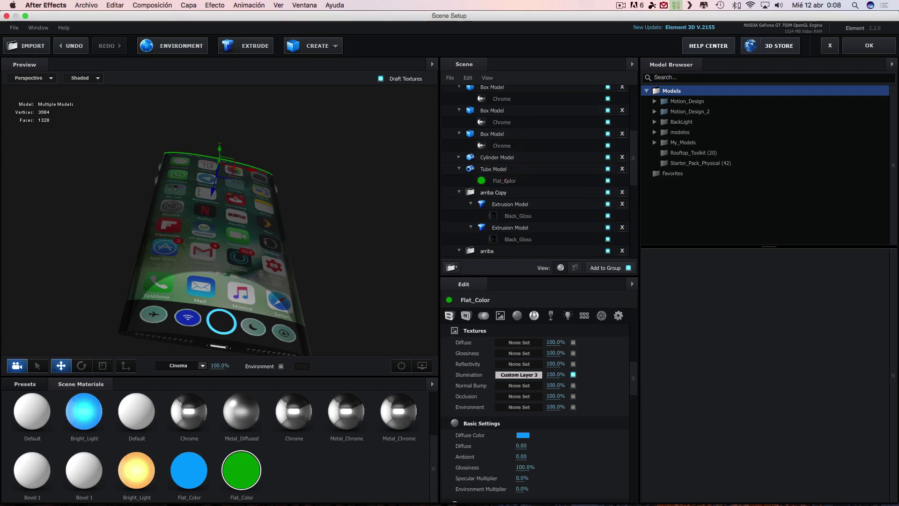
{"action": "left_click", "coordinate": [869, 45]}
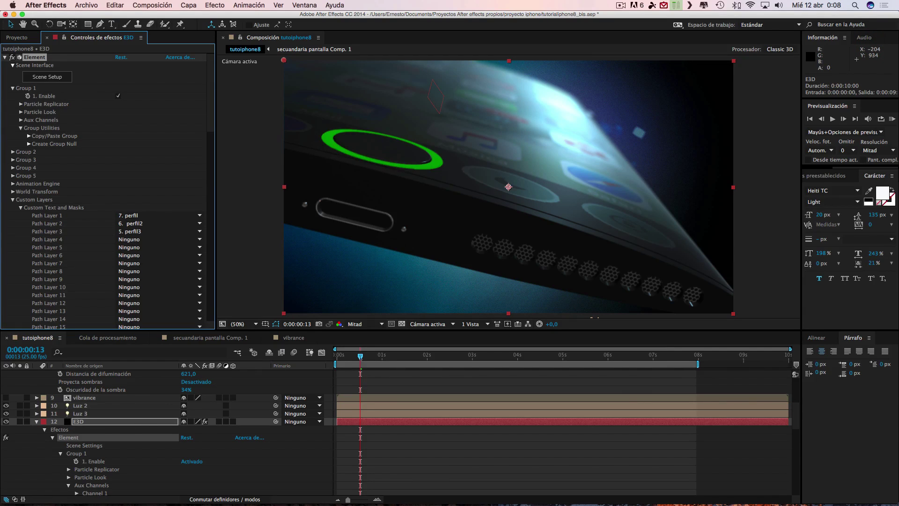
Check the ring light colour at about 3, 4, 5 and 7 seconds, then back to the start.
{"action": "left_click", "coordinate": [494, 359]}
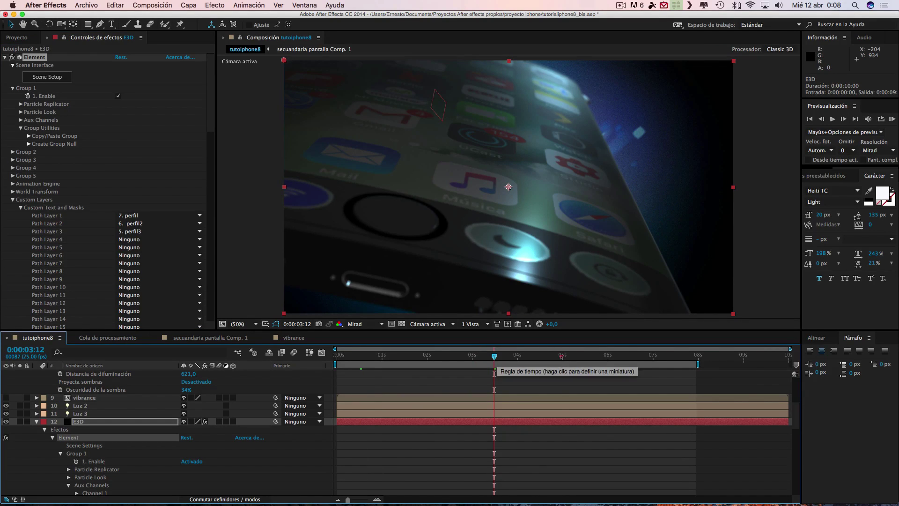
{"action": "left_click", "coordinate": [563, 357]}
{"action": "left_click", "coordinate": [606, 355]}
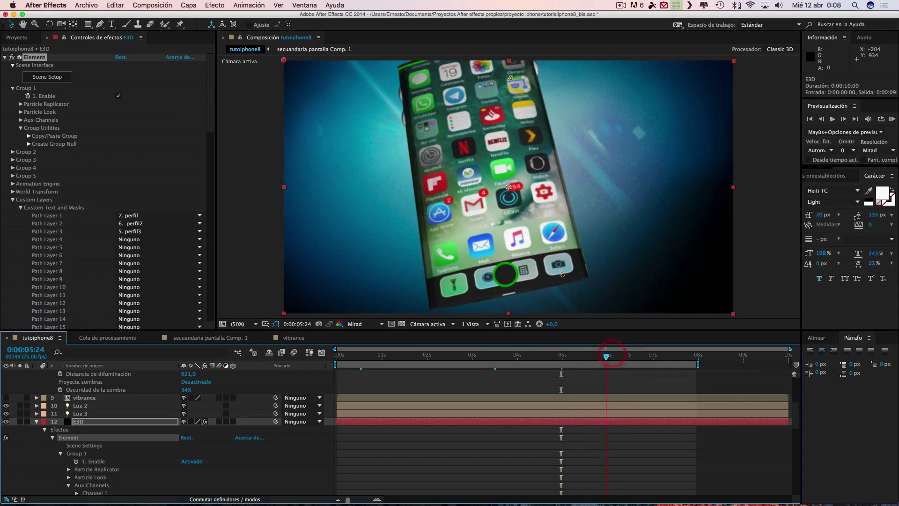
{"action": "left_click", "coordinate": [660, 355]}
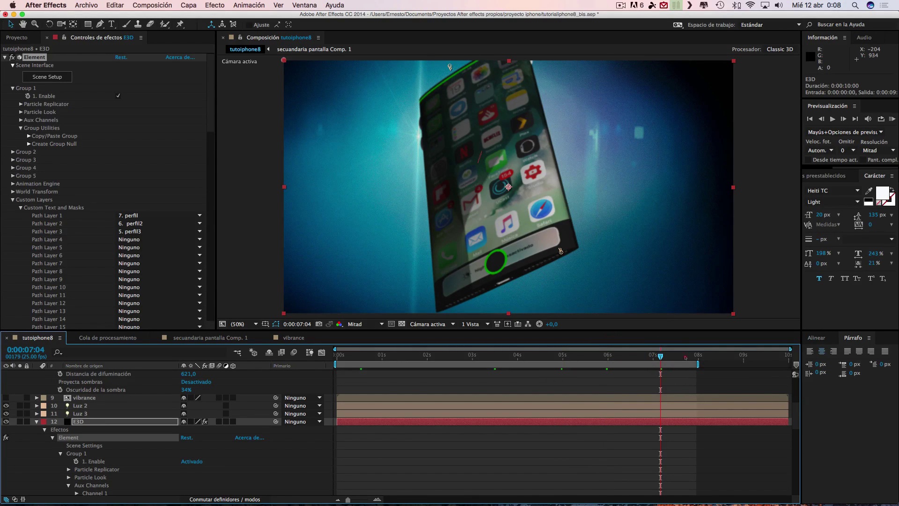
{"action": "left_click", "coordinate": [686, 356]}
{"action": "left_click", "coordinate": [606, 355]}
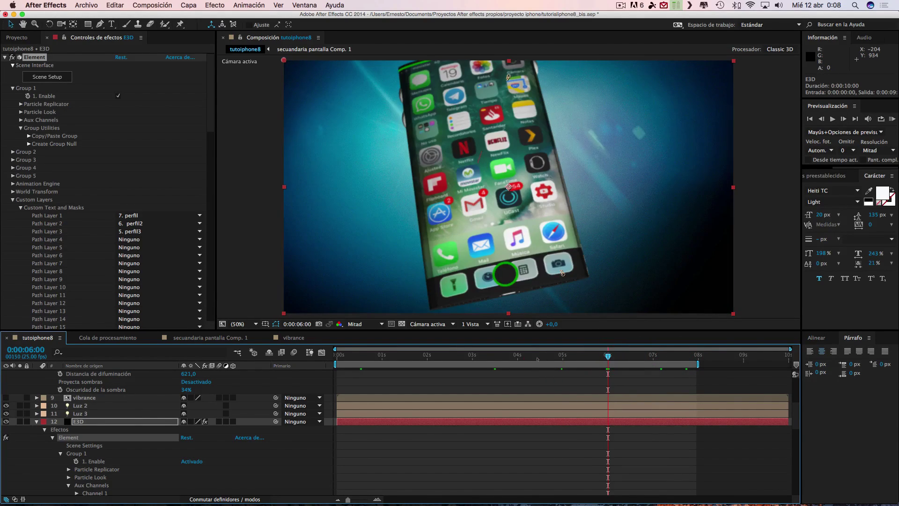
{"action": "left_click", "coordinate": [541, 355]}
{"action": "left_click", "coordinate": [481, 356]}
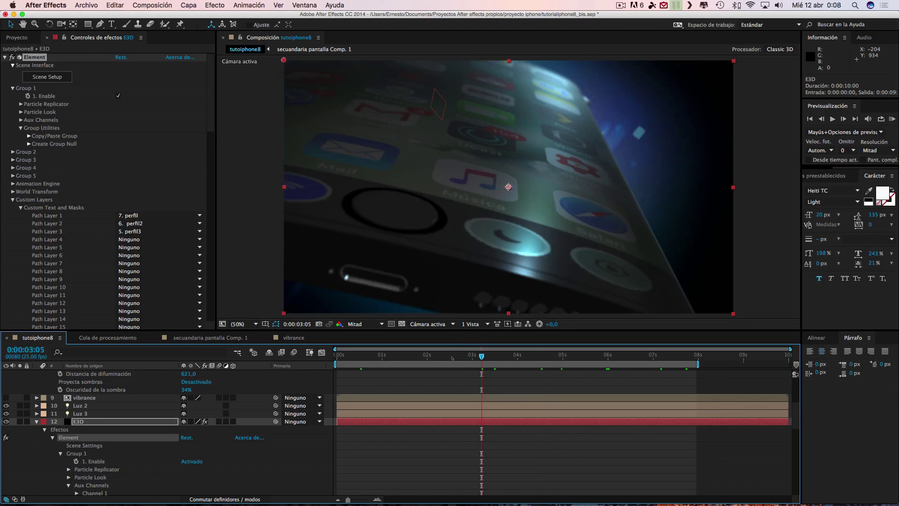
{"action": "left_click", "coordinate": [445, 356]}
{"action": "left_click", "coordinate": [413, 356]}
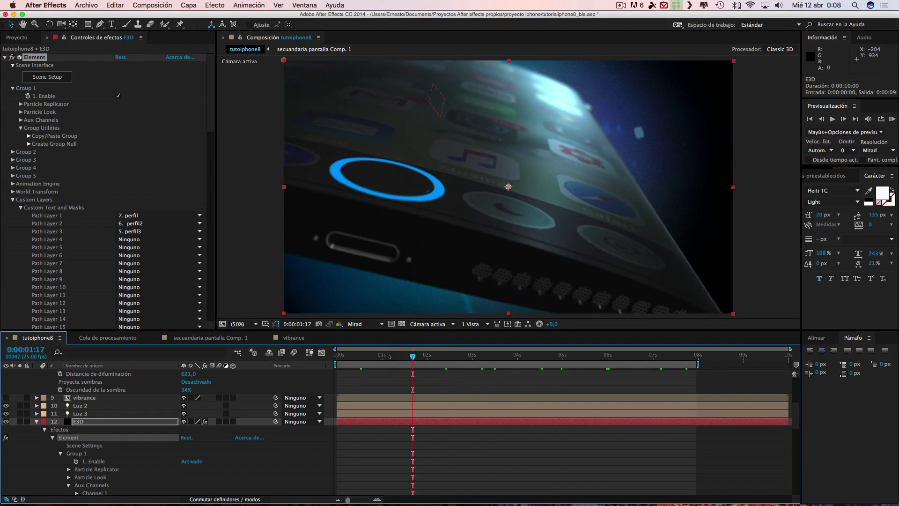
{"action": "left_click", "coordinate": [362, 356]}
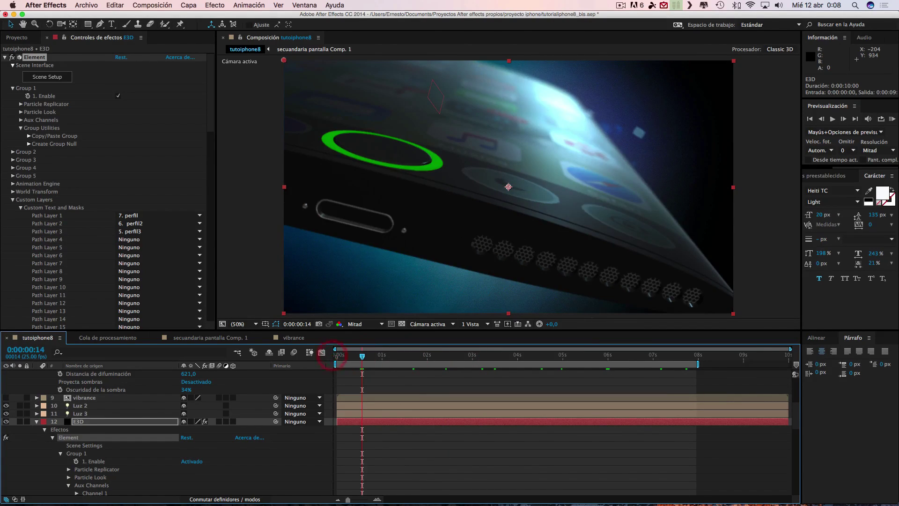
{"action": "left_click", "coordinate": [340, 356]}
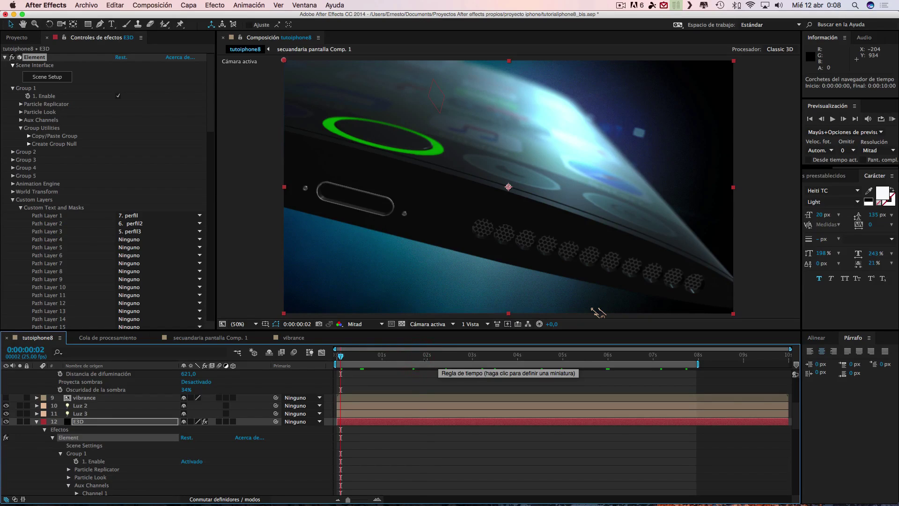
Preview the frames from 1.5 to 9 seconds and extend the work area to about 0:00:09:15.
{"action": "left_click", "coordinate": [418, 356]}
{"action": "left_click", "coordinate": [340, 356]}
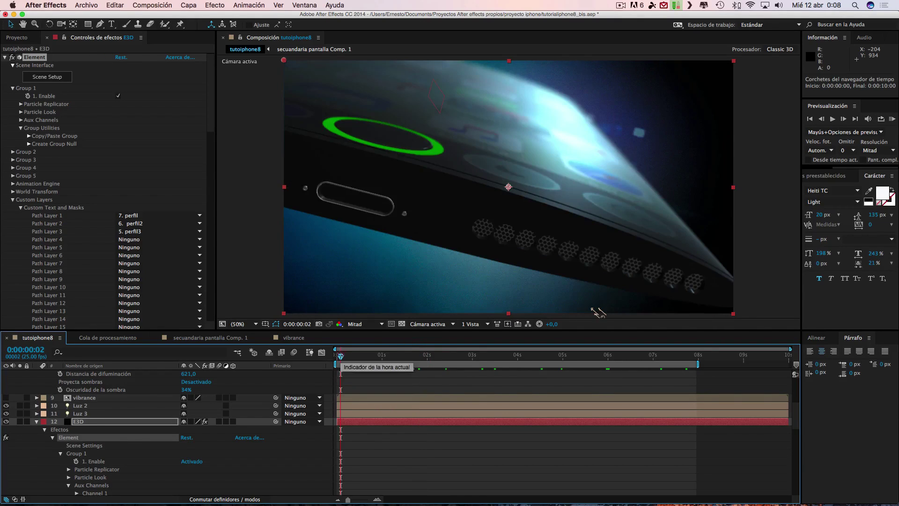
{"action": "left_click", "coordinate": [410, 357]}
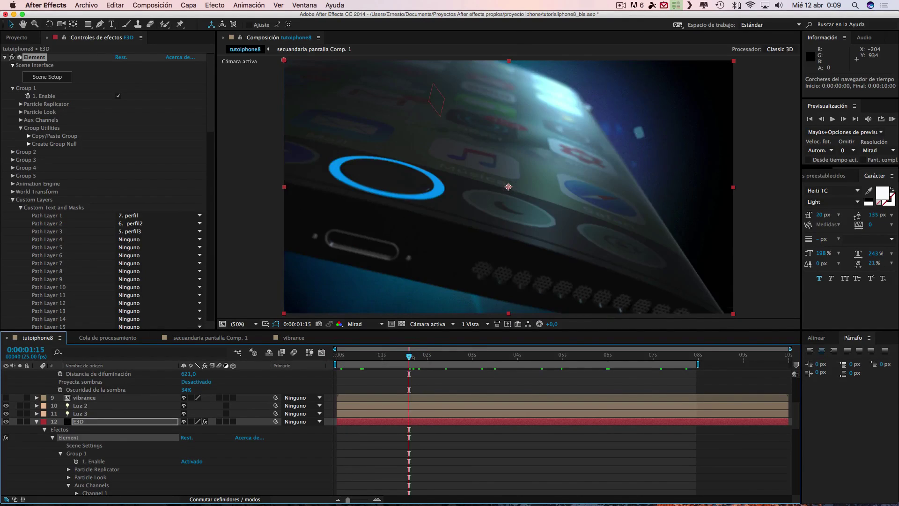
{"action": "left_click", "coordinate": [498, 357]}
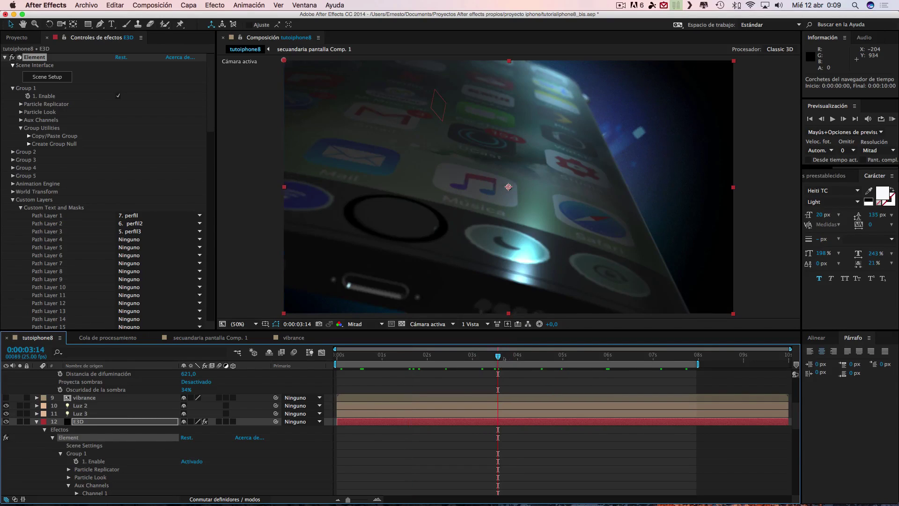
{"action": "left_click", "coordinate": [533, 357]}
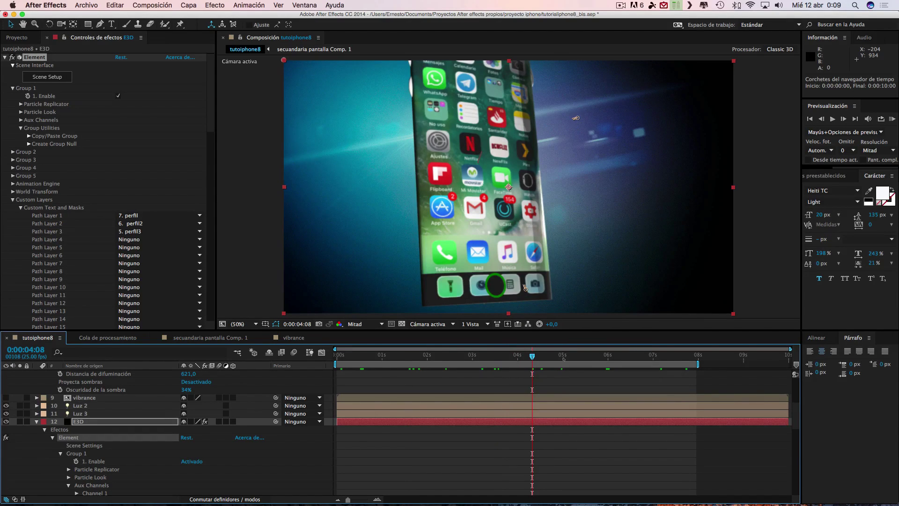
{"action": "left_click", "coordinate": [563, 357]}
{"action": "left_click", "coordinate": [623, 358]}
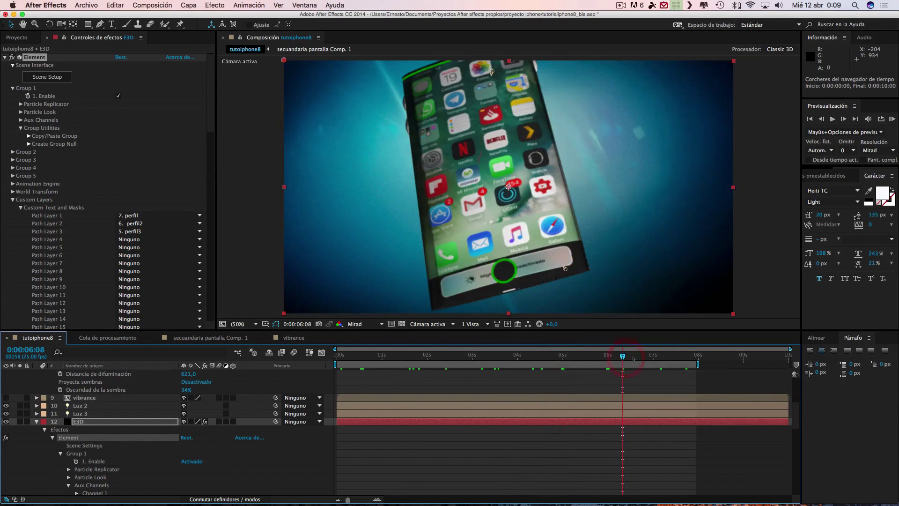
{"action": "left_click", "coordinate": [668, 358]}
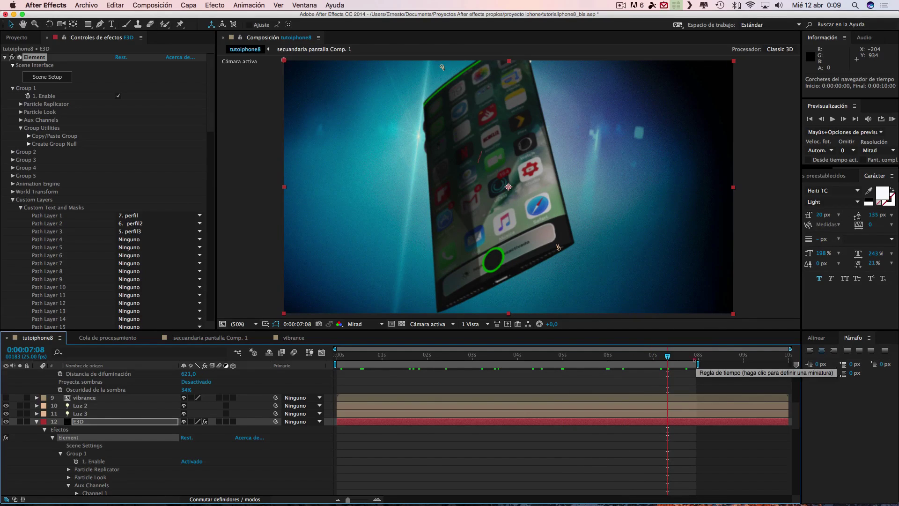
{"action": "left_click", "coordinate": [694, 358]}
{"action": "left_click", "coordinate": [716, 358]}
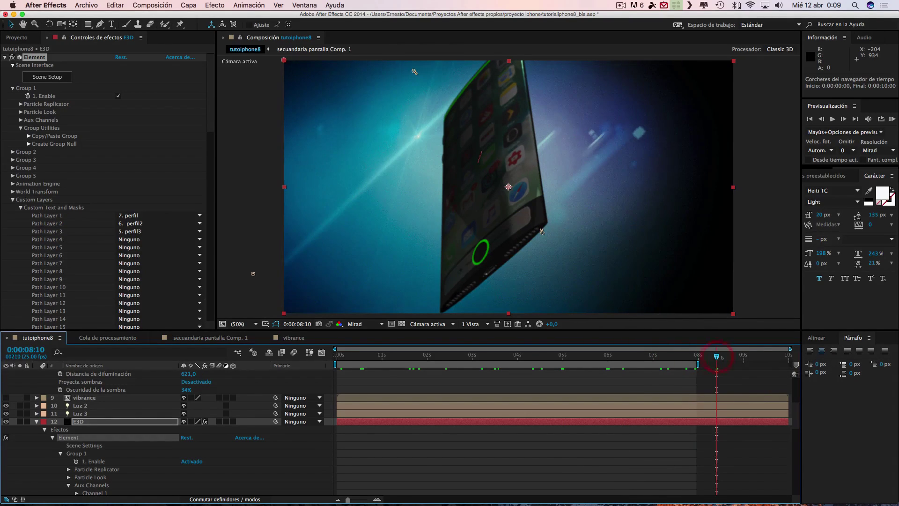
{"action": "left_click", "coordinate": [758, 357]}
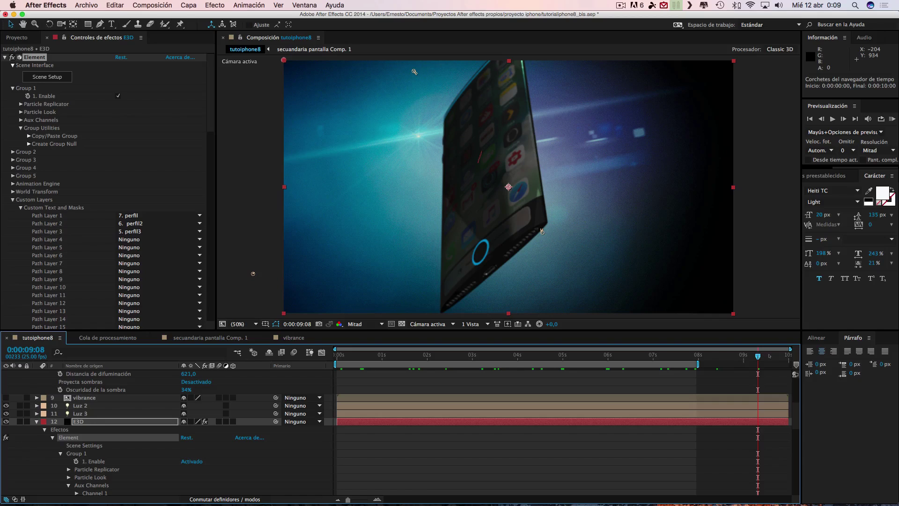
{"action": "mouse_move", "coordinate": [698, 364]}
{"action": "left_mouse_down"}
{"action": "mouse_move", "coordinate": [787, 364]}
{"action": "mouse_move", "coordinate": [773, 364]}
{"action": "left_mouse_up"}
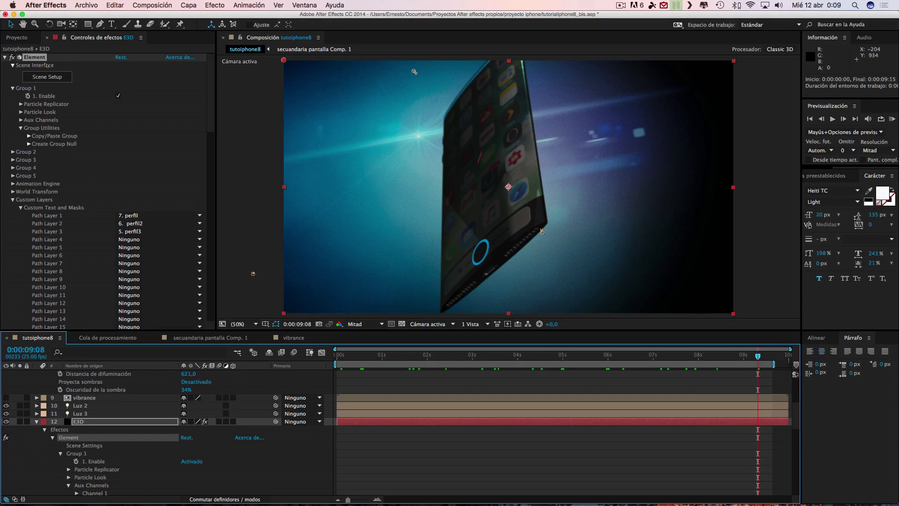
In the vibrance precomp, pull the second, 4-second and last Color keyframes earlier.
{"action": "double_click", "coordinate": [403, 398]}
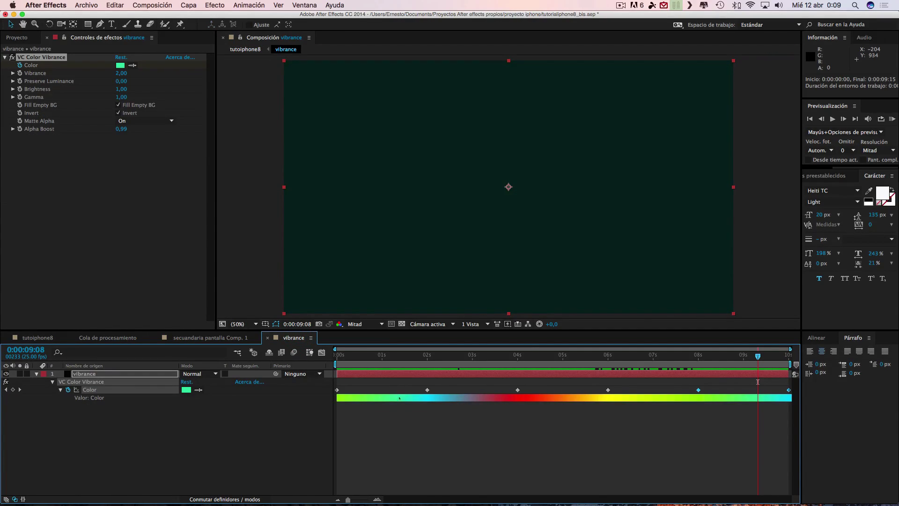
{"action": "left_click_drag", "start_coordinate": [426, 390], "coordinate": [368, 390]}
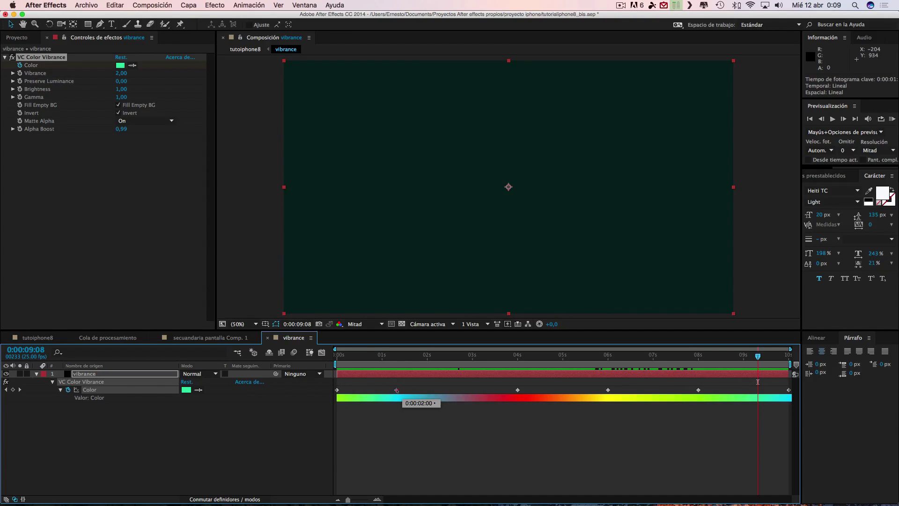
{"action": "left_click", "coordinate": [517, 390]}
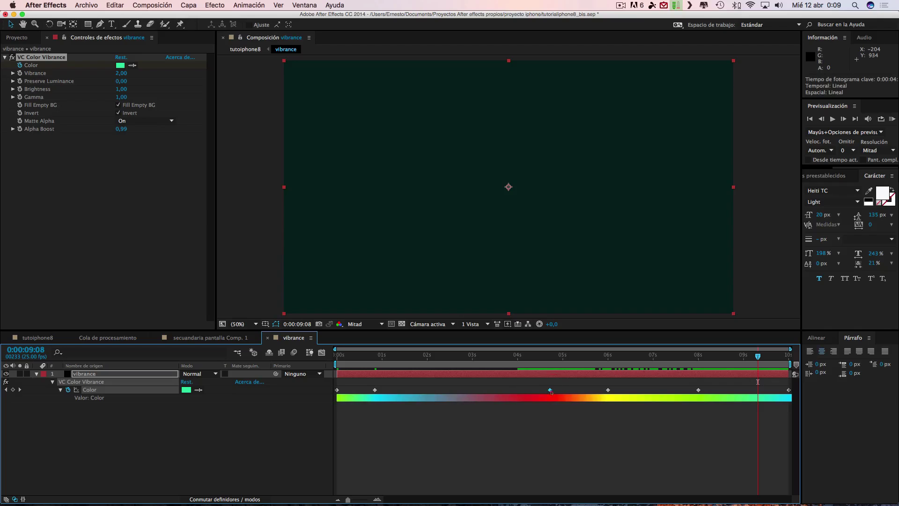
{"action": "left_click_drag", "start_coordinate": [517, 391], "coordinate": [499, 390]}
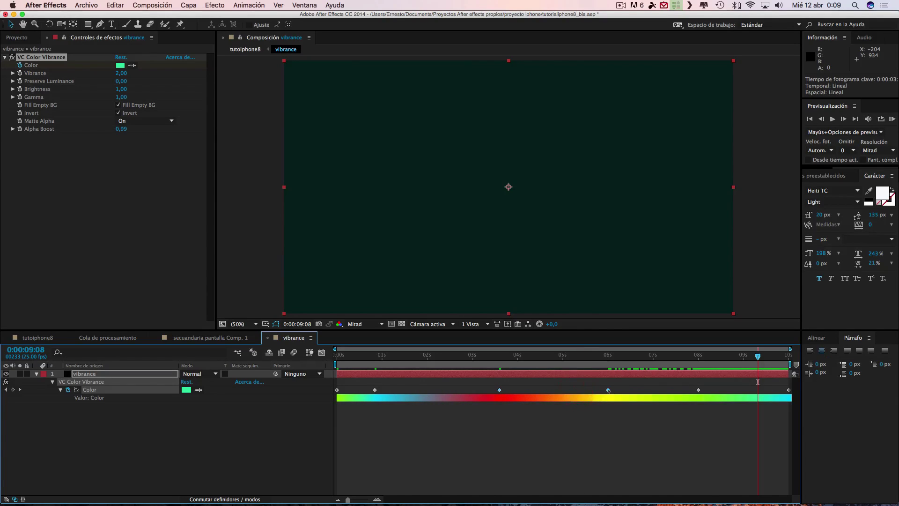
{"action": "left_click_drag", "start_coordinate": [608, 389], "coordinate": [631, 390]}
{"action": "left_click", "coordinate": [747, 390]}
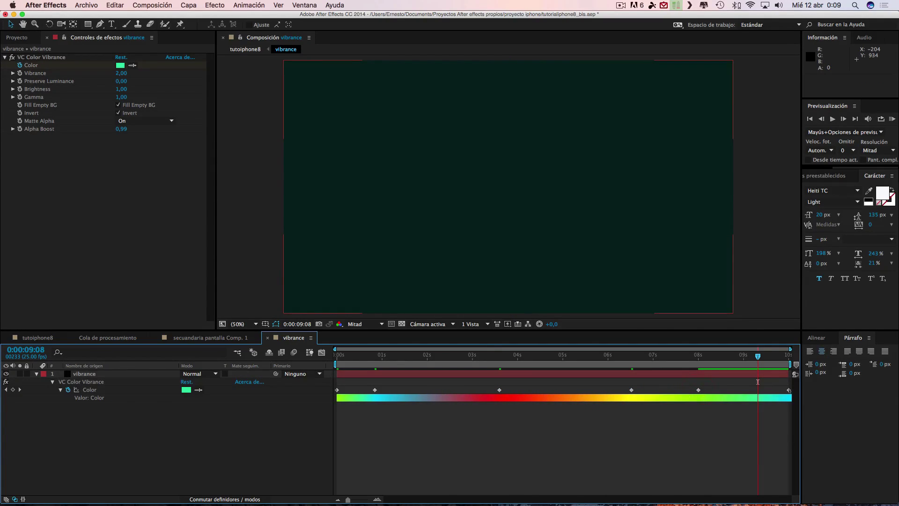
{"action": "left_click_drag", "start_coordinate": [789, 390], "coordinate": [767, 389]}
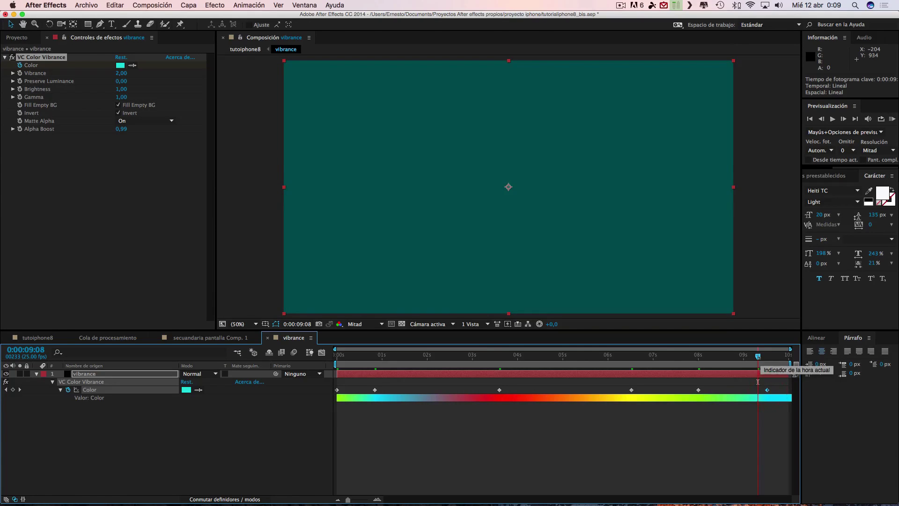
{"action": "left_click_drag", "start_coordinate": [758, 356], "coordinate": [434, 357]}
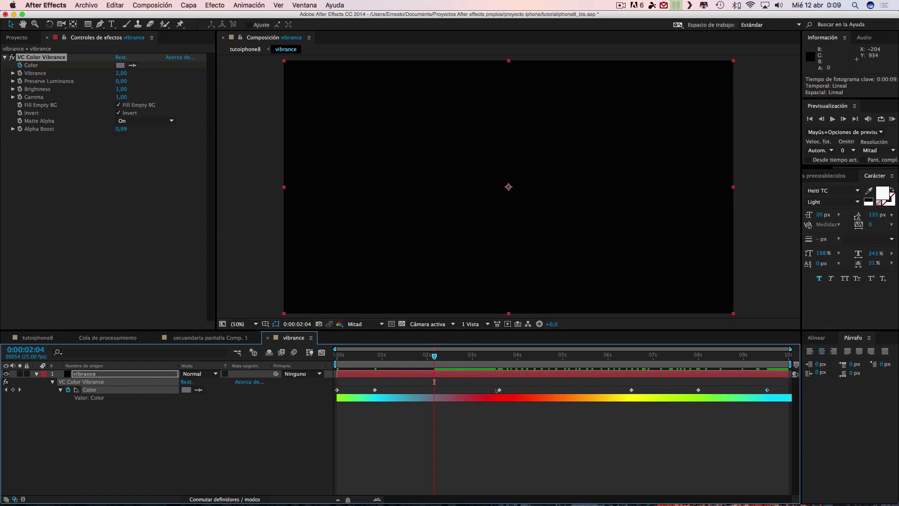
Place the Color keyframes at about 1, 2, 3, 4 and 5 seconds.
{"action": "left_click_drag", "start_coordinate": [498, 390], "coordinate": [430, 389]}
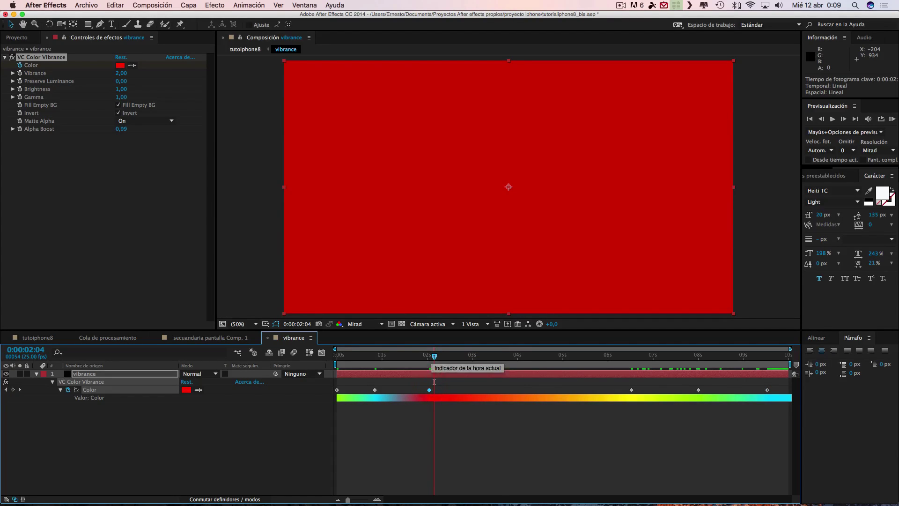
{"action": "key", "text": "Page_Up"}
{"action": "key", "text": "Page_Up"}
{"action": "key", "text": "Page_Up"}
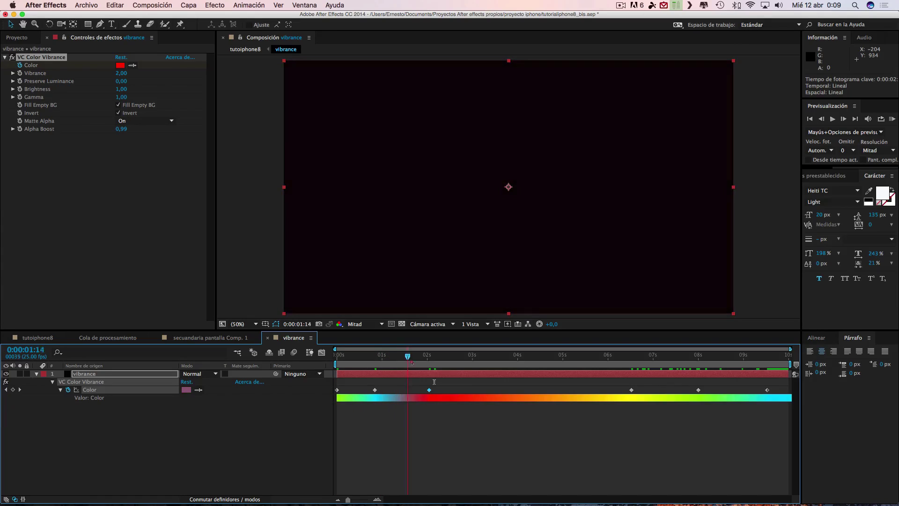
{"action": "left_click_drag", "start_coordinate": [435, 360], "coordinate": [524, 382]}
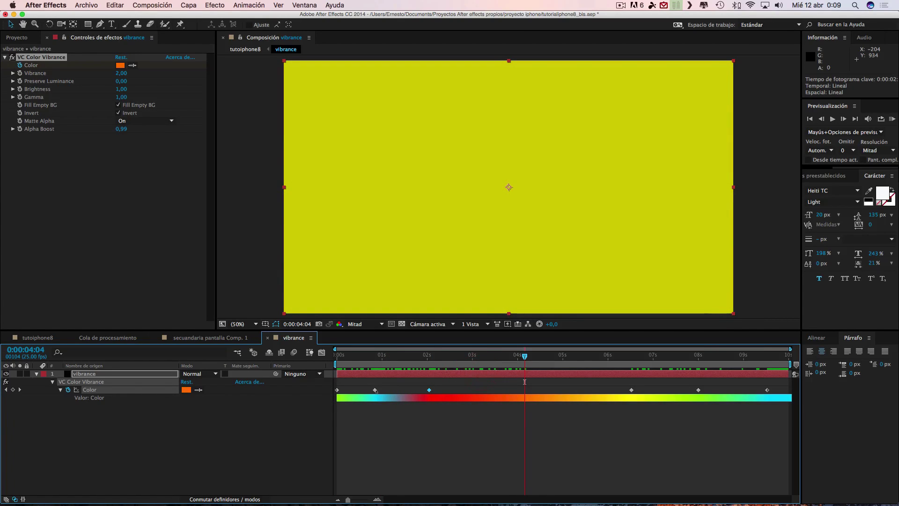
{"action": "left_click_drag", "start_coordinate": [375, 390], "coordinate": [380, 390]}
{"action": "left_click_drag", "start_coordinate": [632, 390], "coordinate": [476, 390]}
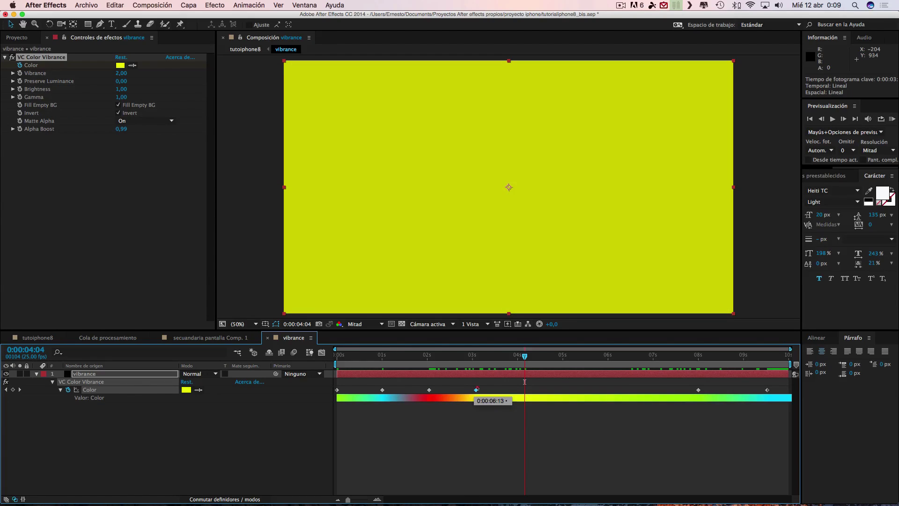
{"action": "left_click_drag", "start_coordinate": [699, 390], "coordinate": [520, 390]}
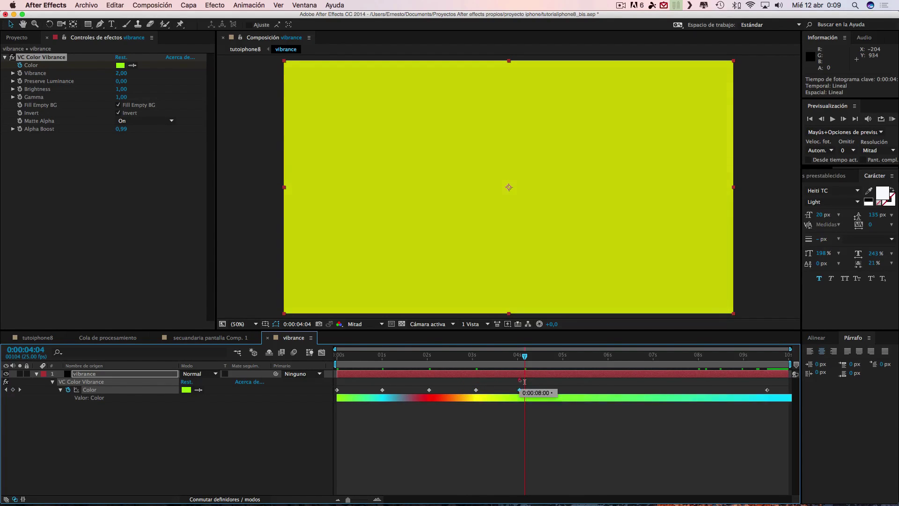
{"action": "left_click_drag", "start_coordinate": [767, 391], "coordinate": [563, 390]}
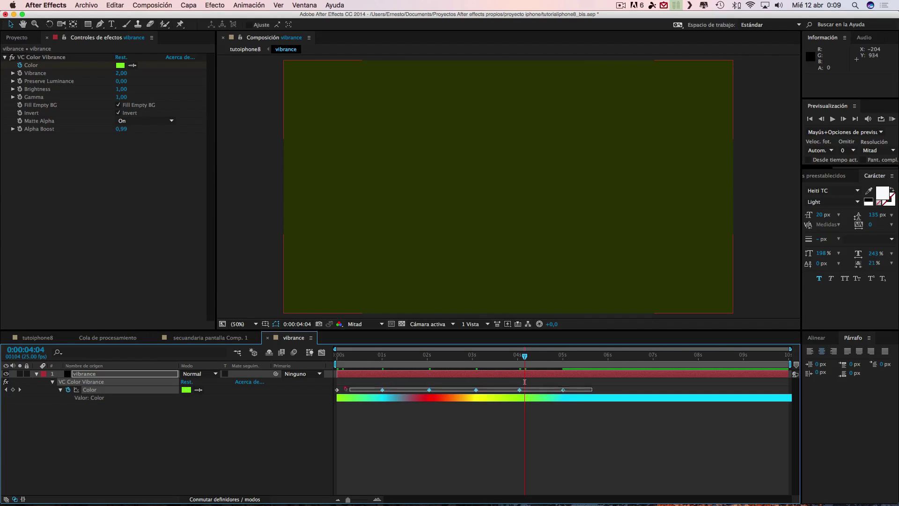
Copy all vibrance Color keyframes, paste them at 0:00:06:00, preview, and return to tutoiphone8.
{"action": "left_click_drag", "start_coordinate": [569, 393], "coordinate": [338, 391]}
{"action": "left_click", "coordinate": [114, 5]}
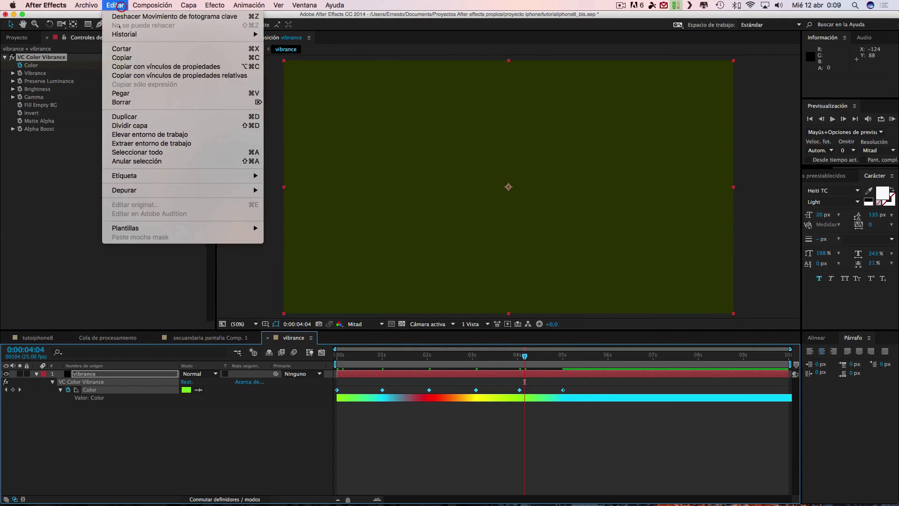
{"action": "left_click", "coordinate": [123, 57]}
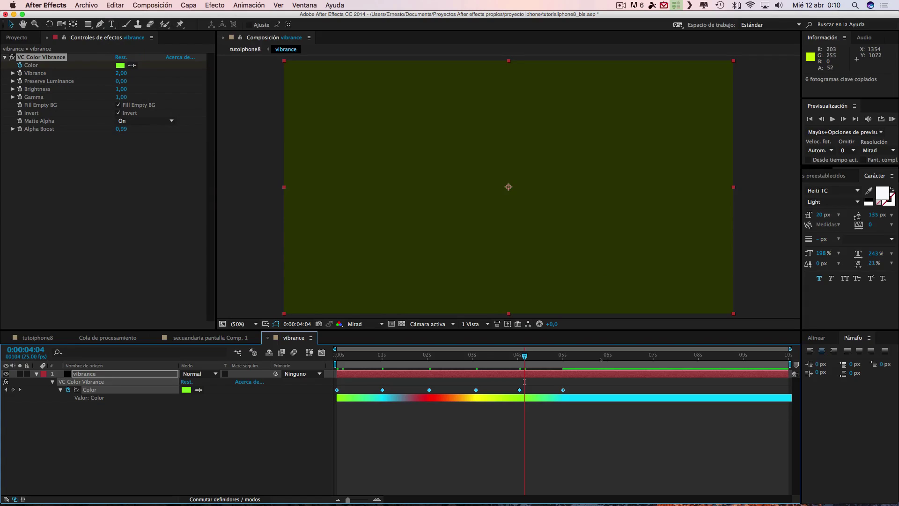
{"action": "left_click", "coordinate": [608, 356]}
{"action": "left_click", "coordinate": [115, 5]}
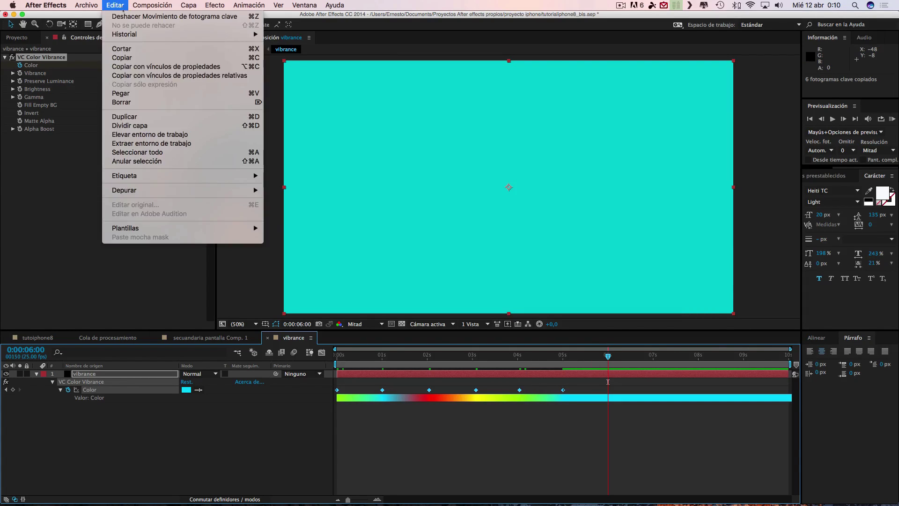
{"action": "left_click", "coordinate": [127, 93]}
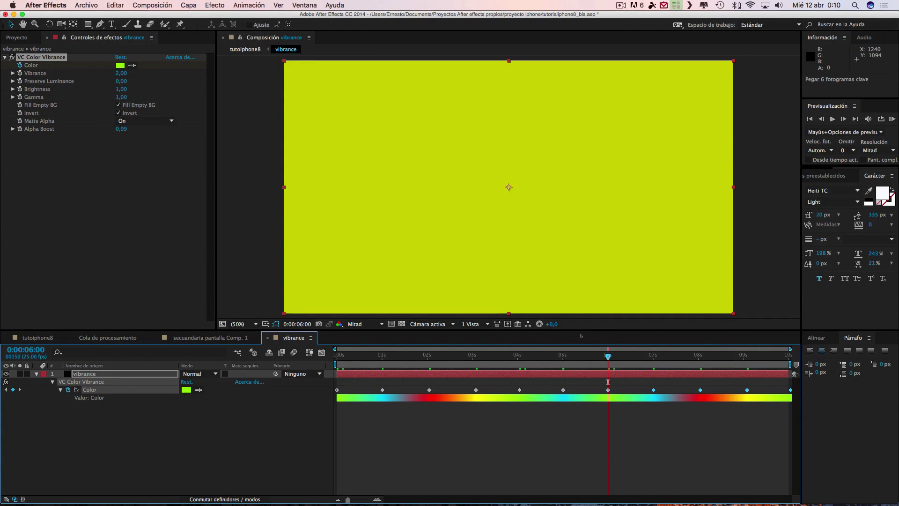
{"action": "mouse_move", "coordinate": [608, 356]}
{"action": "left_mouse_down"}
{"action": "mouse_move", "coordinate": [767, 364]}
{"action": "mouse_move", "coordinate": [453, 364]}
{"action": "left_mouse_up"}
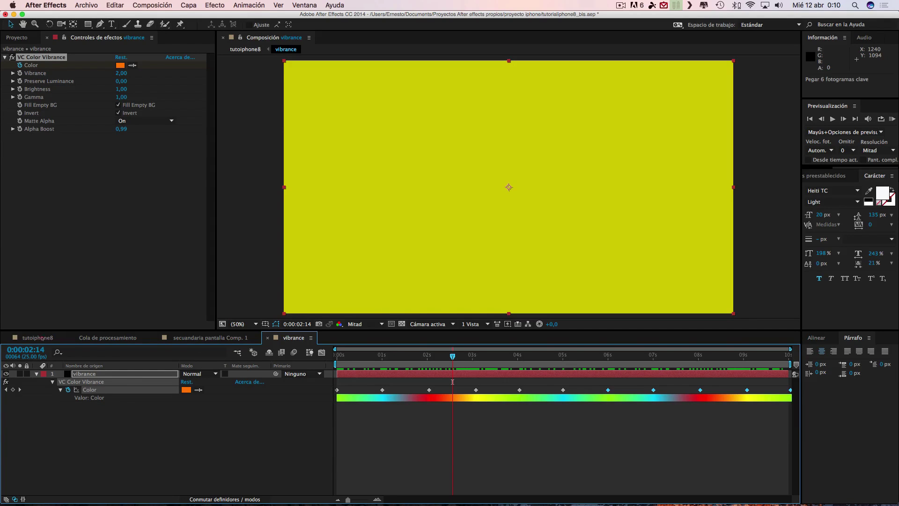
{"action": "left_click", "coordinate": [39, 338]}
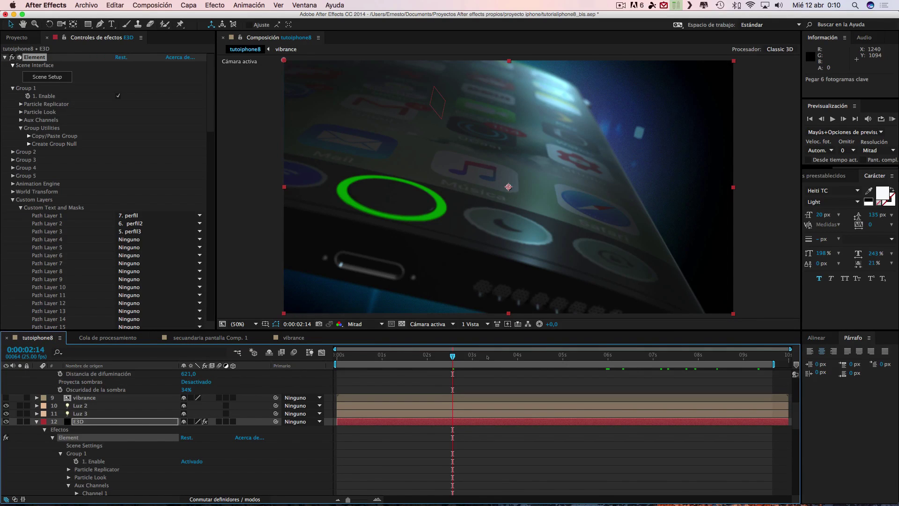
Check the ring colour at roughly 3, 4, 5, 6, 7 and 8 seconds.
{"action": "left_click", "coordinate": [490, 356]}
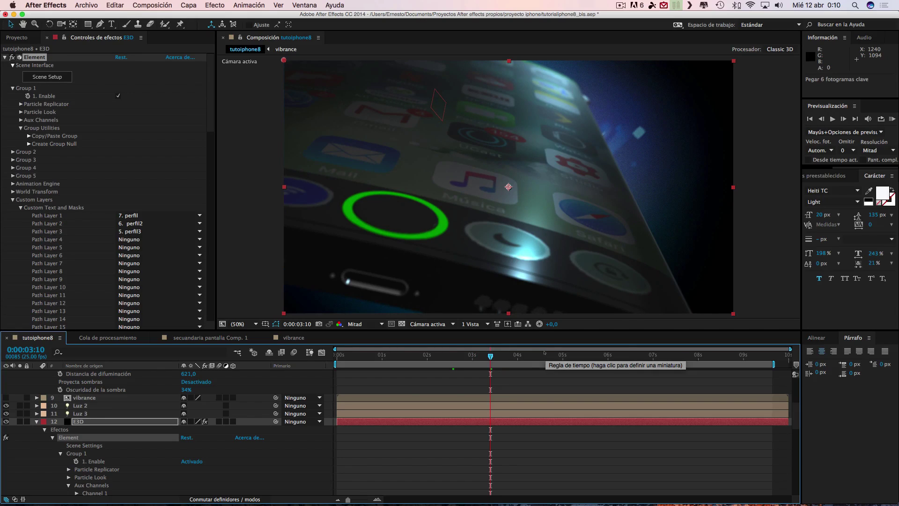
{"action": "left_click", "coordinate": [544, 355]}
{"action": "left_click", "coordinate": [583, 357]}
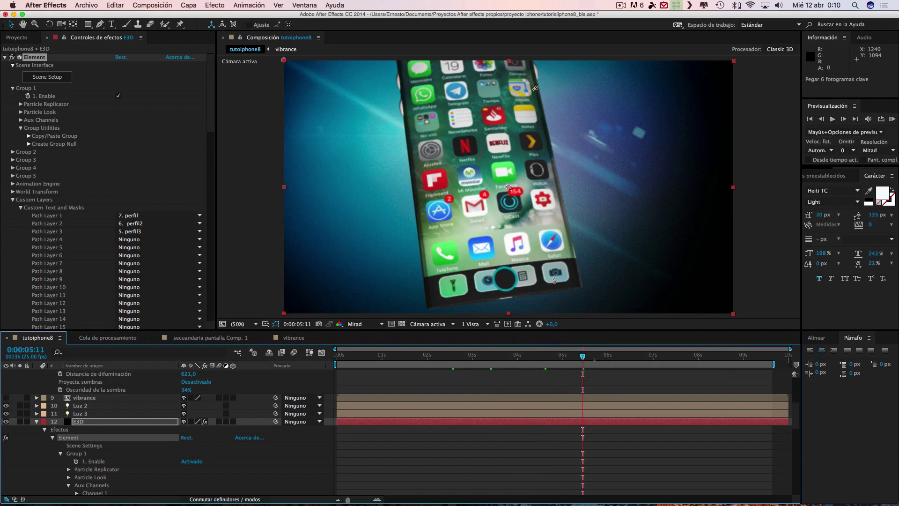
{"action": "left_click", "coordinate": [626, 357]}
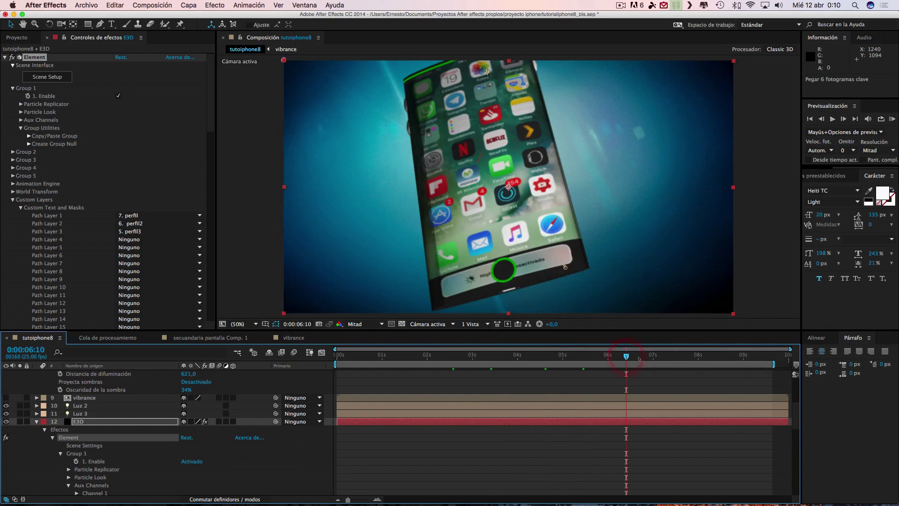
{"action": "left_click", "coordinate": [666, 357]}
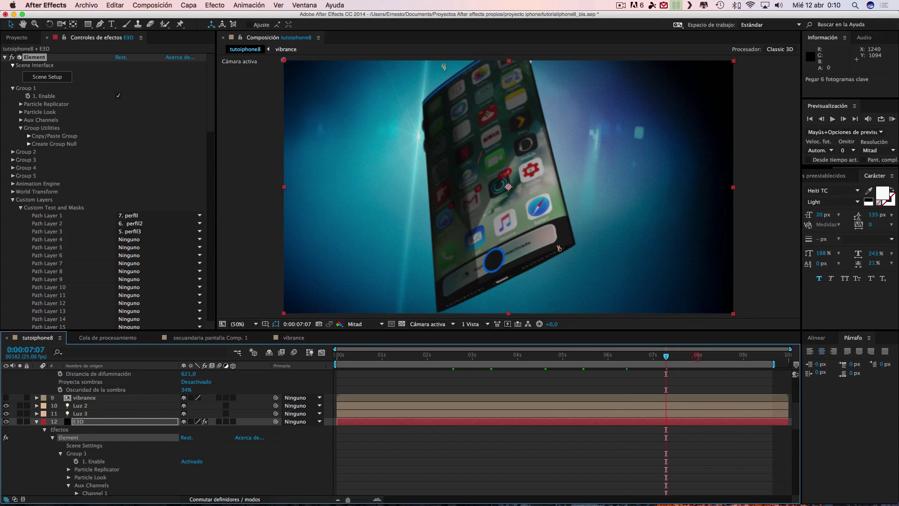
{"action": "left_click", "coordinate": [693, 356]}
{"action": "left_click", "coordinate": [712, 357]}
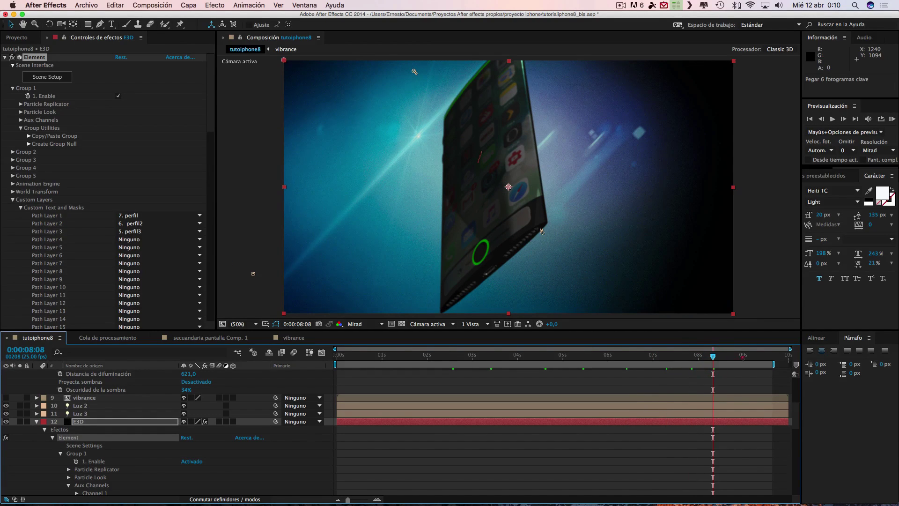
{"action": "left_click", "coordinate": [730, 357]}
Inspect the opening frames where the ring turns from green to blue, then open vibrance.
{"action": "left_click", "coordinate": [363, 356]}
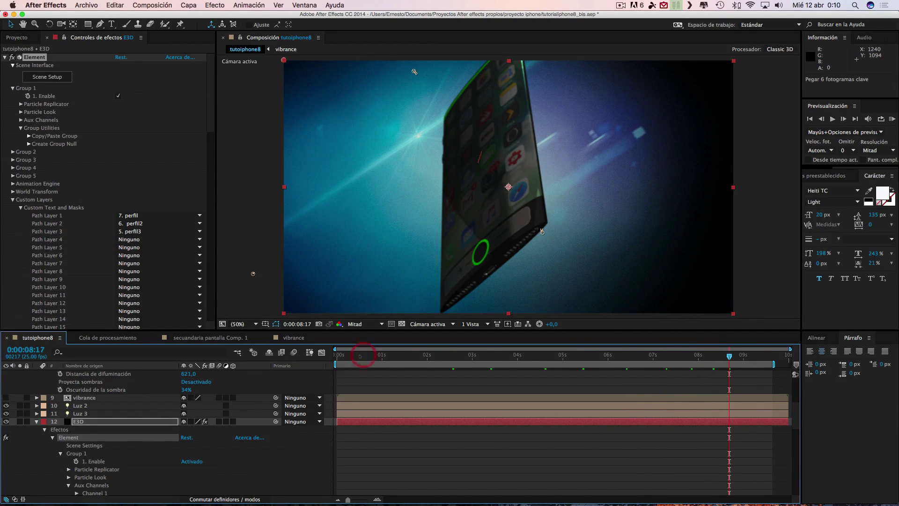
{"action": "left_click", "coordinate": [343, 356]}
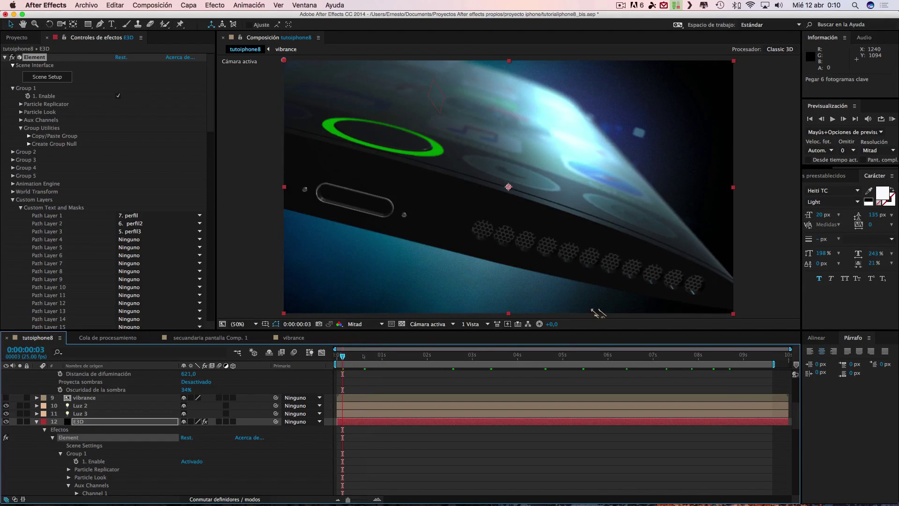
{"action": "left_click", "coordinate": [377, 356]}
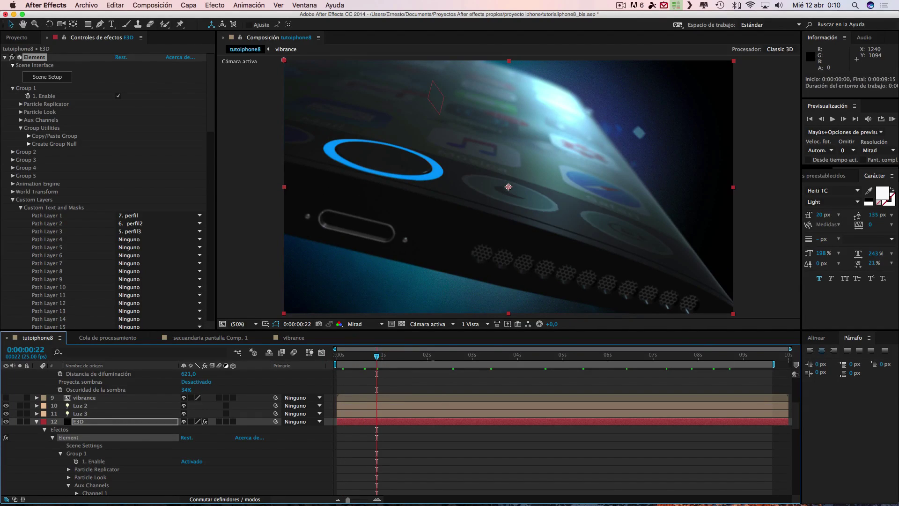
{"action": "left_click", "coordinate": [415, 356]}
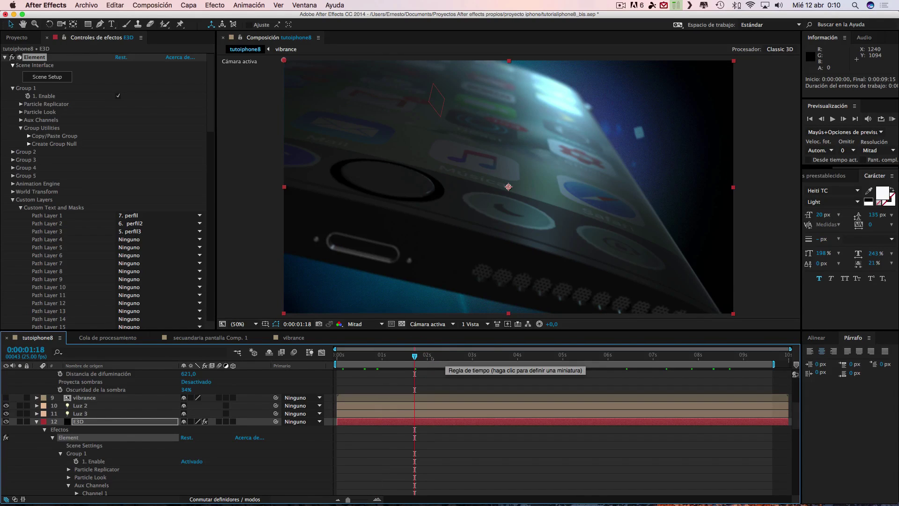
{"action": "key", "text": "Page_Down"}
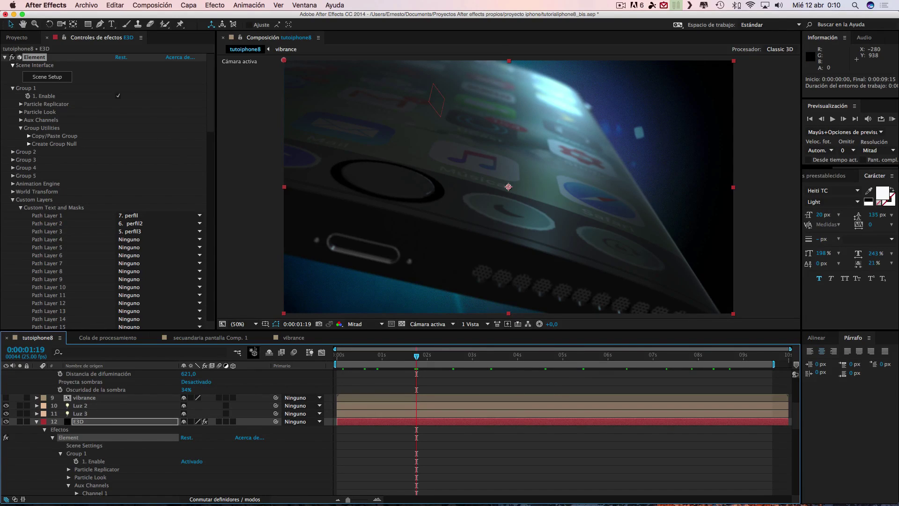
{"action": "left_click", "coordinate": [290, 338]}
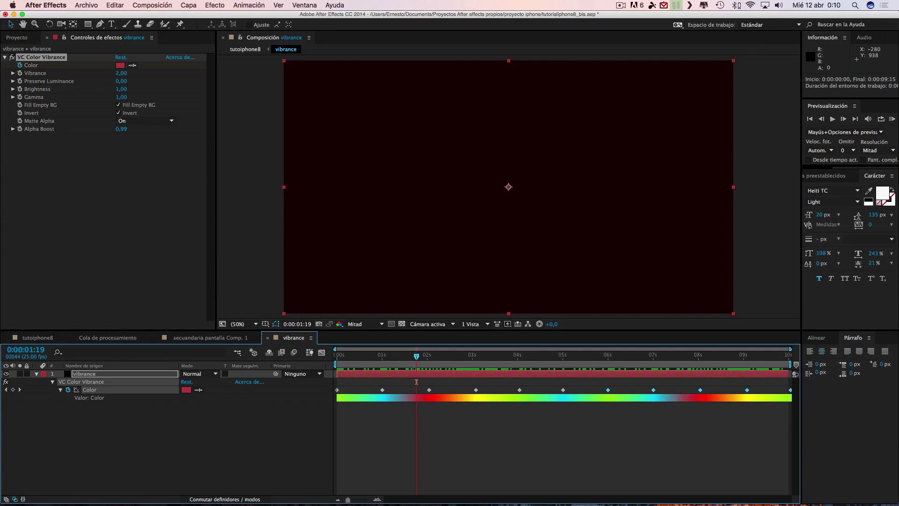
Nudge the vibrance Color keyframes to about 1, 4, 4.5, 6 and 8 seconds, undoing one misplaced move.
{"action": "key", "text": "Page_Up"}
{"action": "left_click_drag", "start_coordinate": [430, 391], "coordinate": [410, 390]}
{"action": "key", "text": "Page_Up"}
{"action": "key", "text": "Page_Up"}
{"action": "key", "text": "Page_Up"}
{"action": "key", "text": "space"}
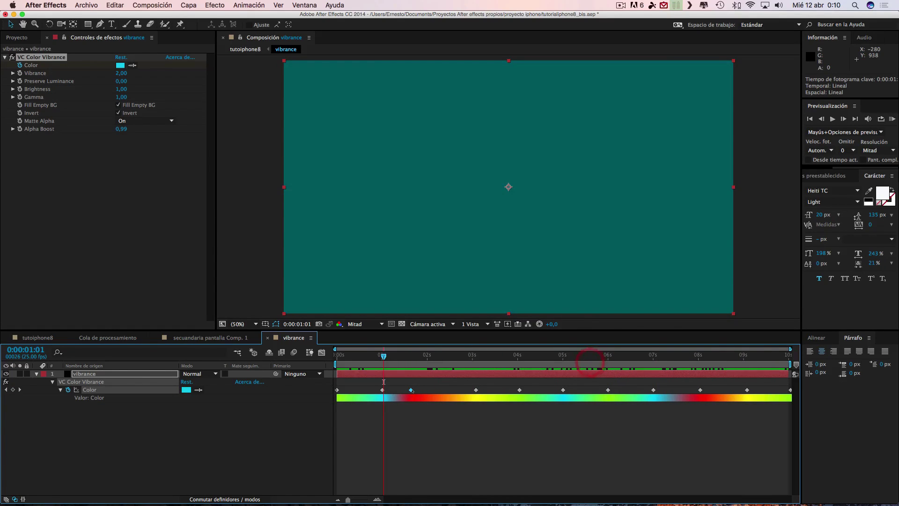
{"action": "left_click_drag", "start_coordinate": [420, 393], "coordinate": [477, 394]}
{"action": "key", "text": "cmd+z"}
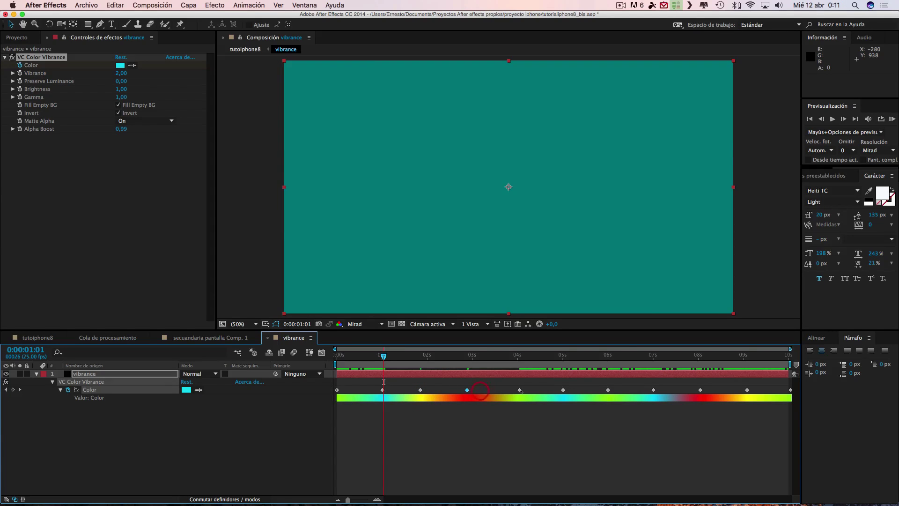
{"action": "mouse_move", "coordinate": [562, 390]}
{"action": "left_mouse_down"}
{"action": "mouse_move", "coordinate": [496, 390]}
{"action": "mouse_move", "coordinate": [554, 391]}
{"action": "left_mouse_up"}
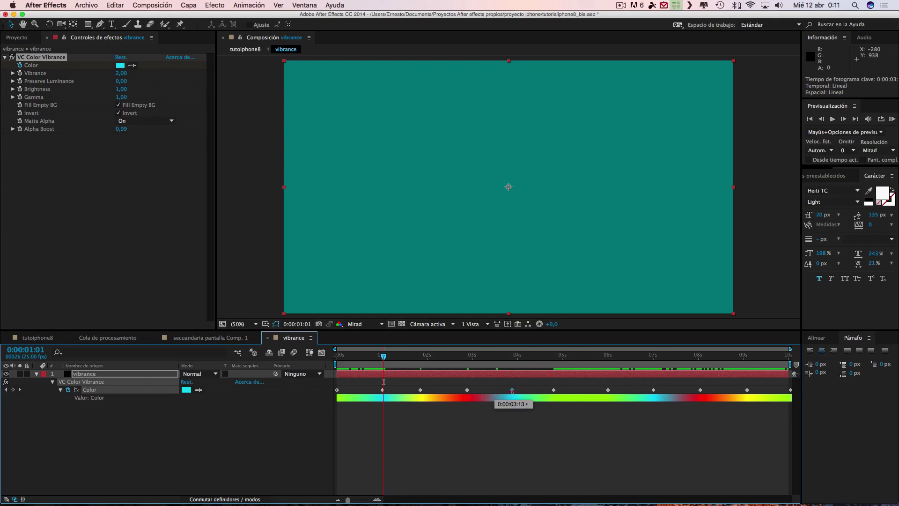
{"action": "left_click_drag", "start_coordinate": [496, 390], "coordinate": [514, 390]}
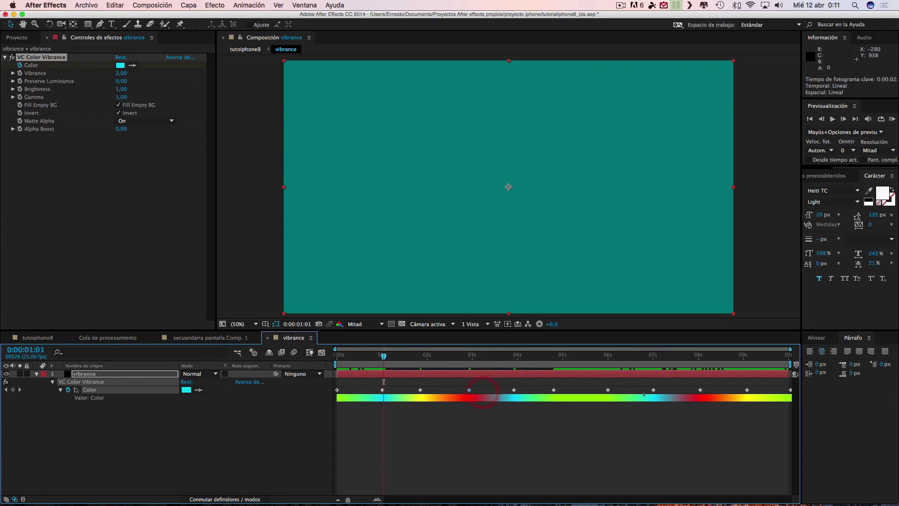
{"action": "mouse_move", "coordinate": [654, 391]}
{"action": "left_mouse_down"}
{"action": "mouse_move", "coordinate": [596, 390]}
{"action": "mouse_move", "coordinate": [650, 390]}
{"action": "left_mouse_up"}
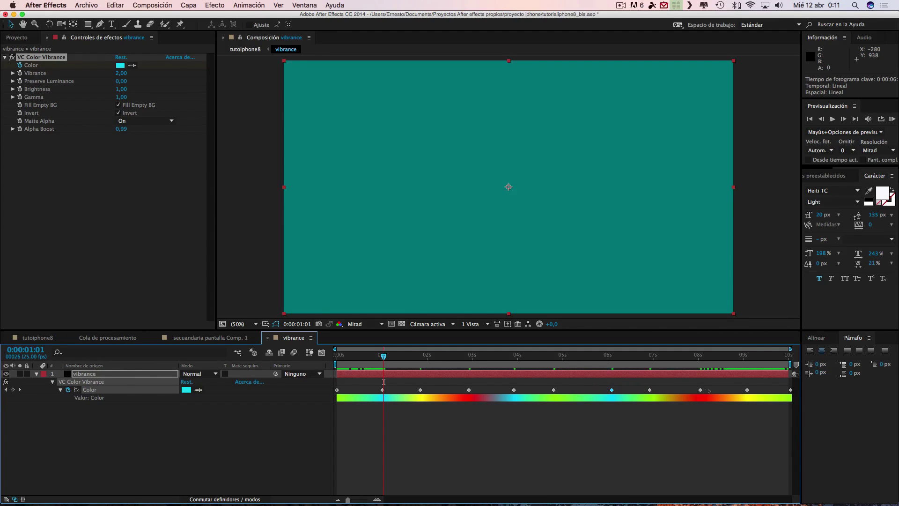
{"action": "left_click_drag", "start_coordinate": [701, 391], "coordinate": [708, 391]}
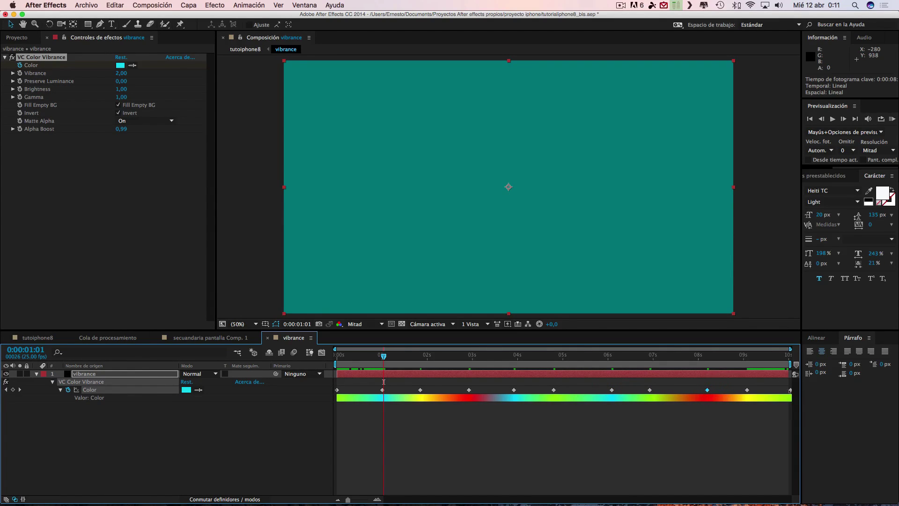
{"action": "left_click_drag", "start_coordinate": [771, 391], "coordinate": [775, 390]}
In tutoiphone8, dismiss the preview error and RAM-preview the animation from frame 13.
{"action": "left_click", "coordinate": [43, 337]}
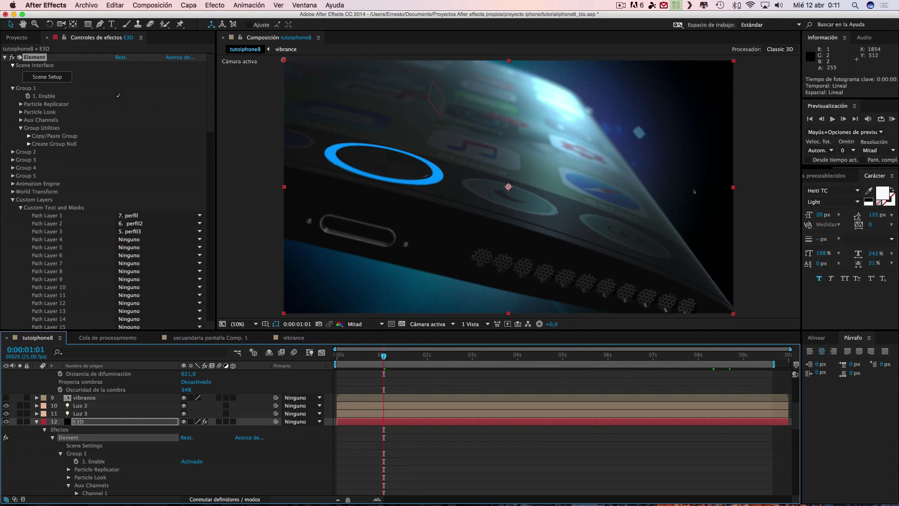
{"action": "left_click", "coordinate": [893, 119]}
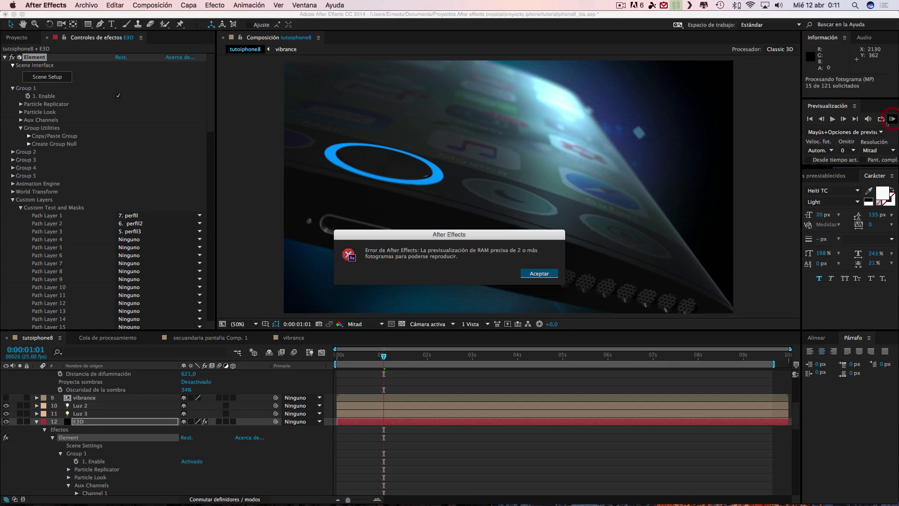
{"action": "left_click", "coordinate": [539, 273]}
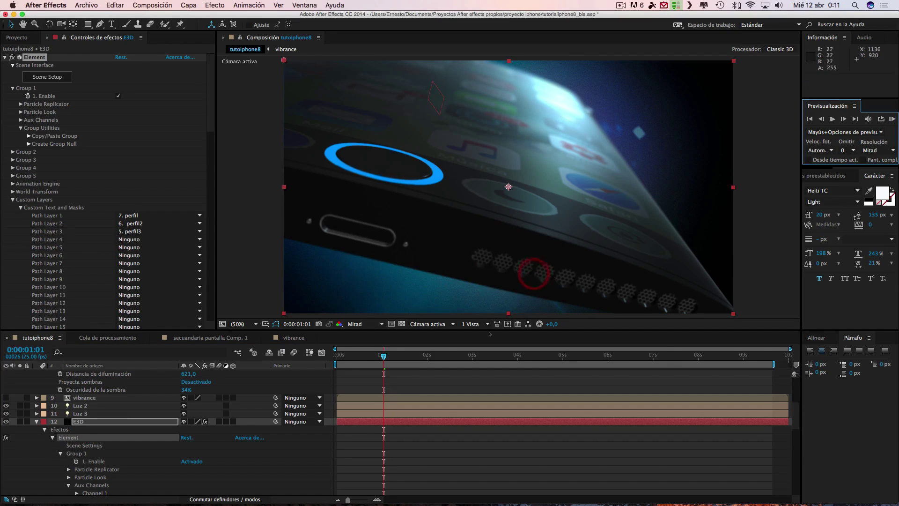
{"action": "left_click", "coordinate": [416, 376]}
{"action": "left_click_drag", "start_coordinate": [383, 356], "coordinate": [361, 356]}
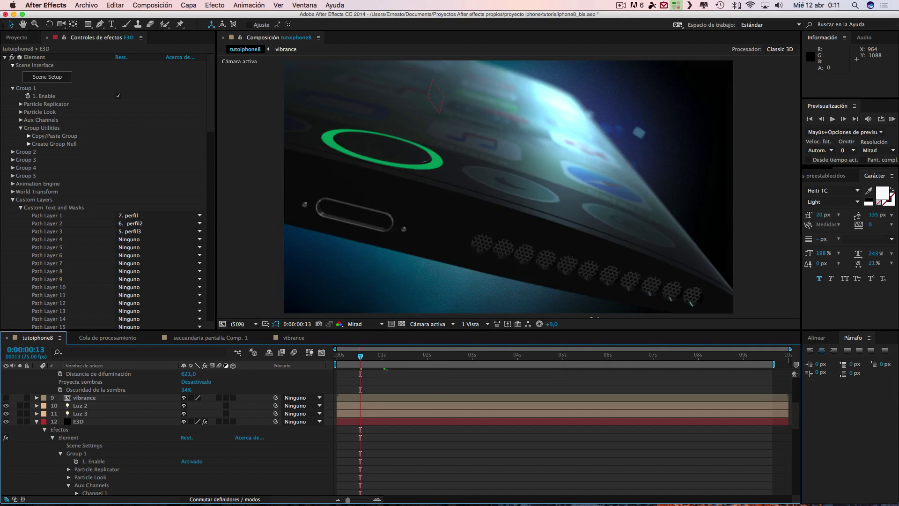
{"action": "left_click", "coordinate": [892, 120]}
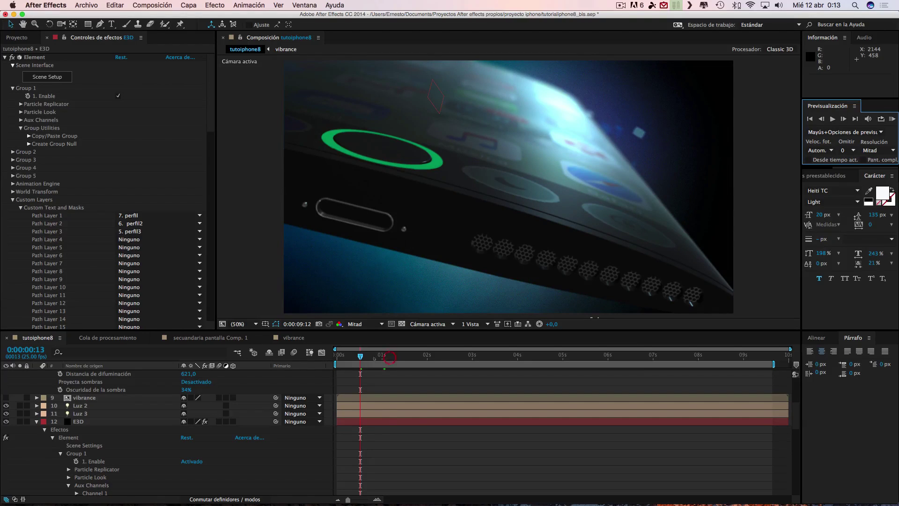
{"action": "left_click", "coordinate": [397, 359]}
{"action": "key", "text": "Page_Down"}
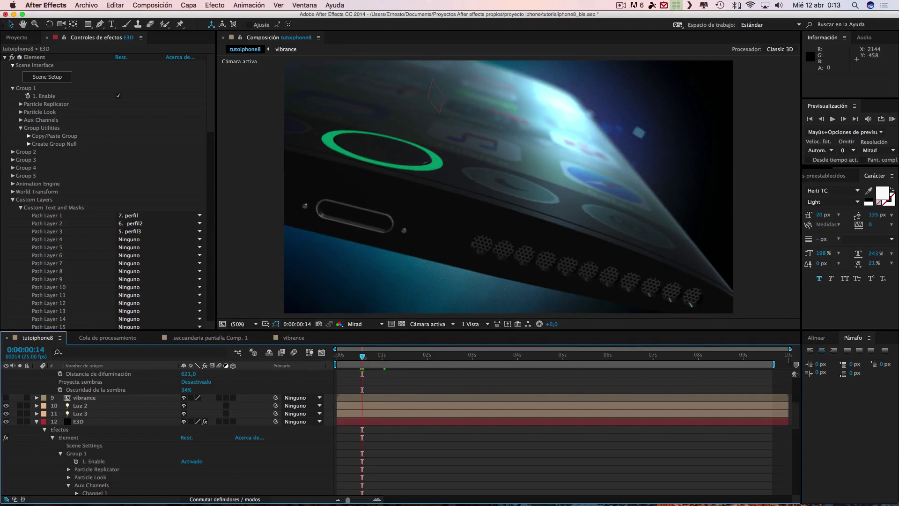
{"action": "left_click", "coordinate": [423, 357]}
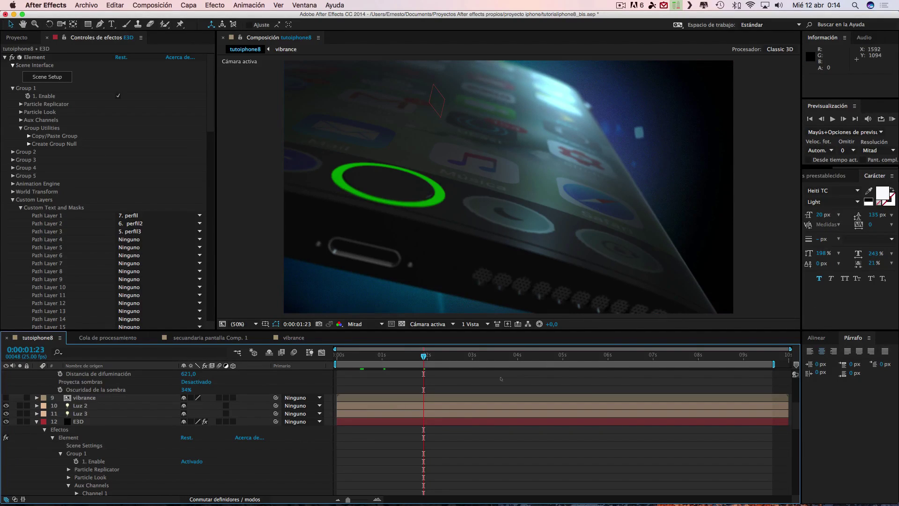
{"action": "left_click", "coordinate": [484, 358]}
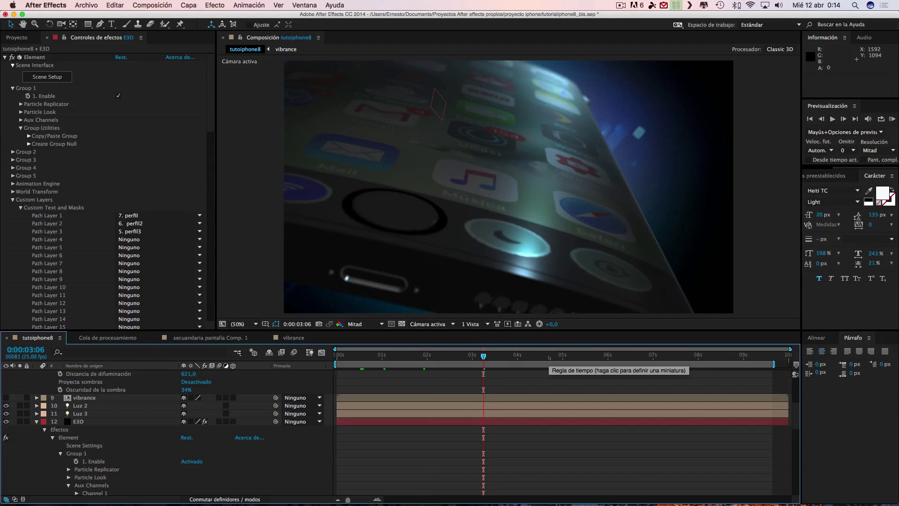